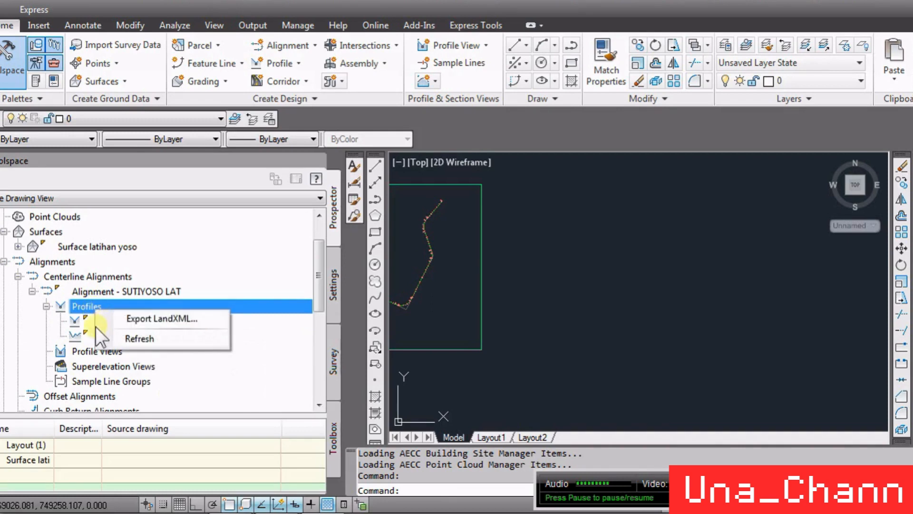
# Delete the profiles Layout (1) and Surface latihan yoso - Surface (8) from Alignment - SUTIYOSO LAT, and close the Toolspace.
pyautogui.rightClick(82, 323)
pyautogui.click(144, 355)
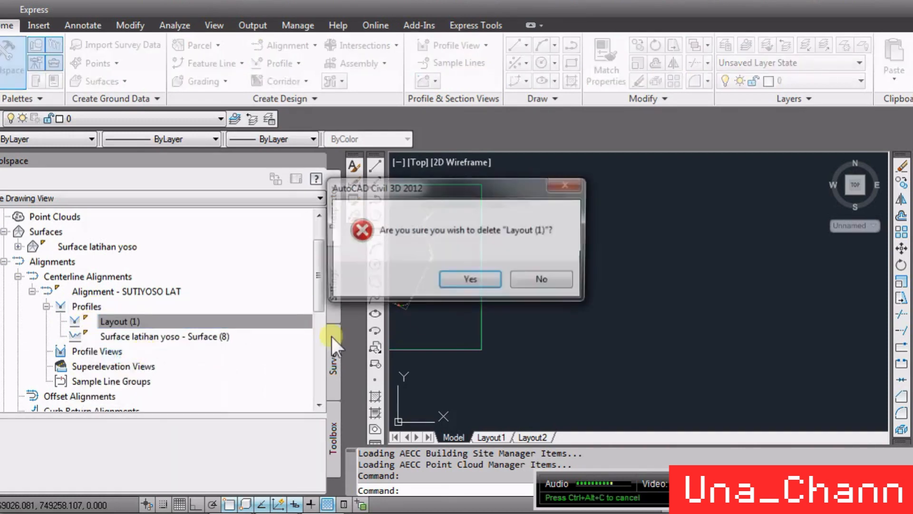
pyautogui.click(450, 284)
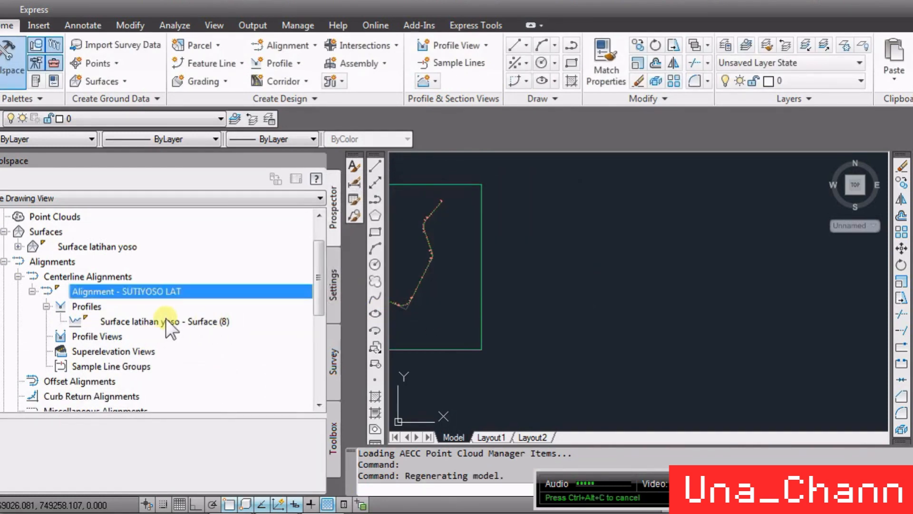
pyautogui.rightClick(166, 318)
pyautogui.click(209, 350)
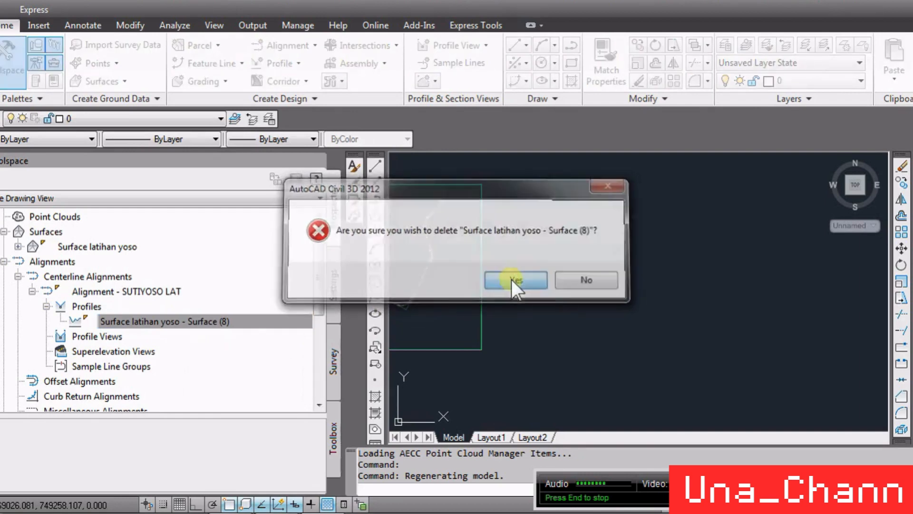
pyautogui.click(513, 280)
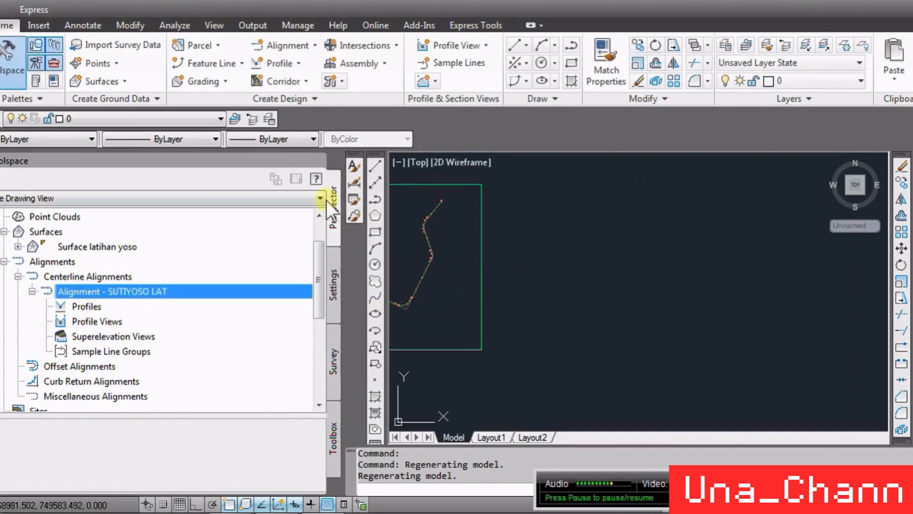
pyautogui.click(318, 161)
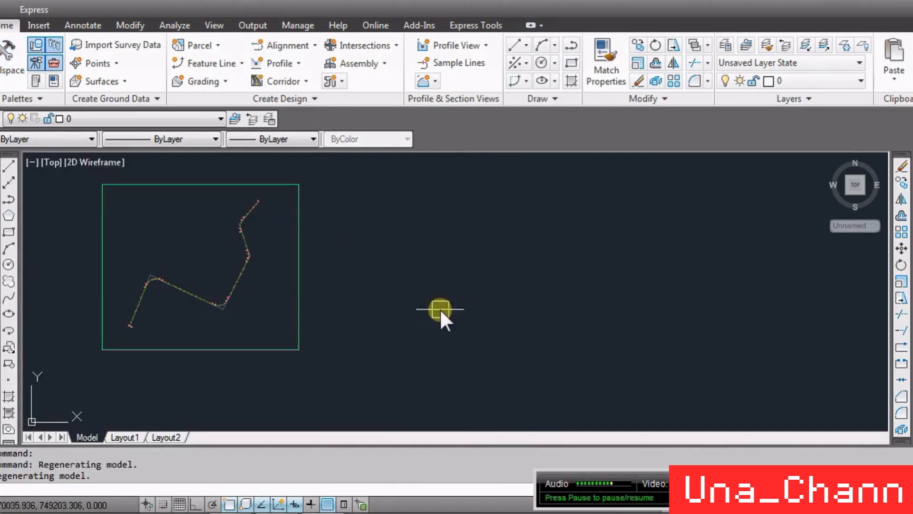
# Create a profile from Surface latihan yoso along Alignment - SUTIYOSO LAT and add it to the profile list.
pyautogui.scroll(-2, 388, 293)
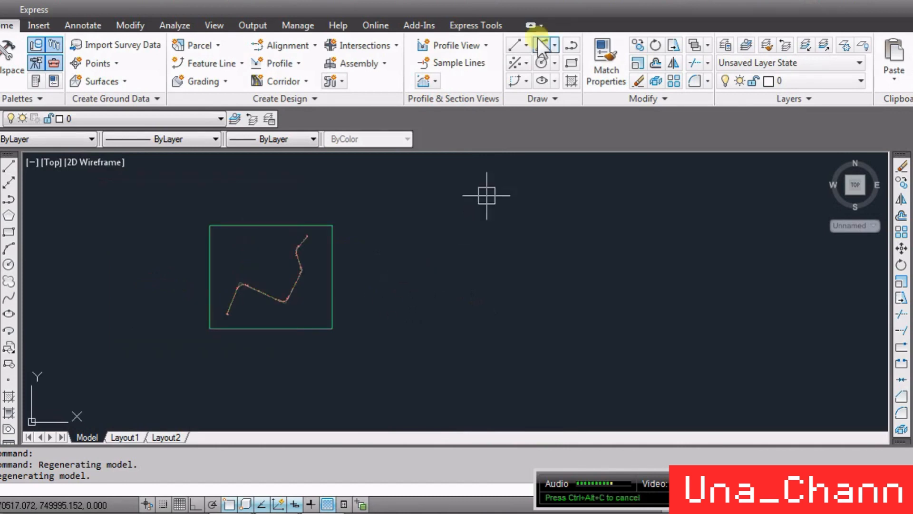
pyautogui.click(568, 1)
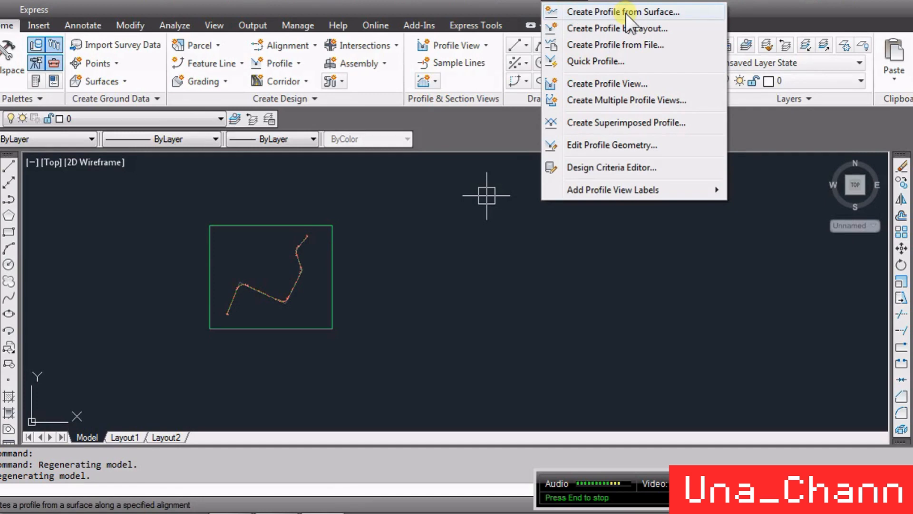
pyautogui.click(626, 12)
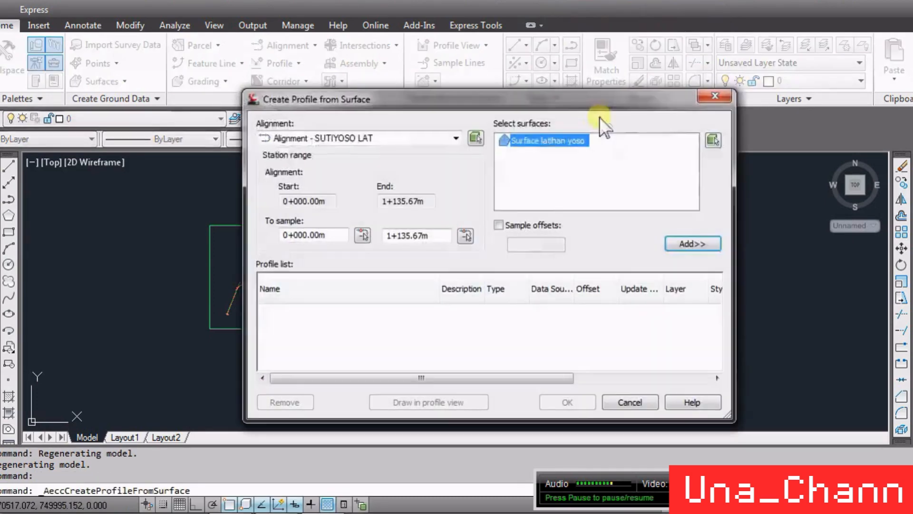
pyautogui.click(364, 140)
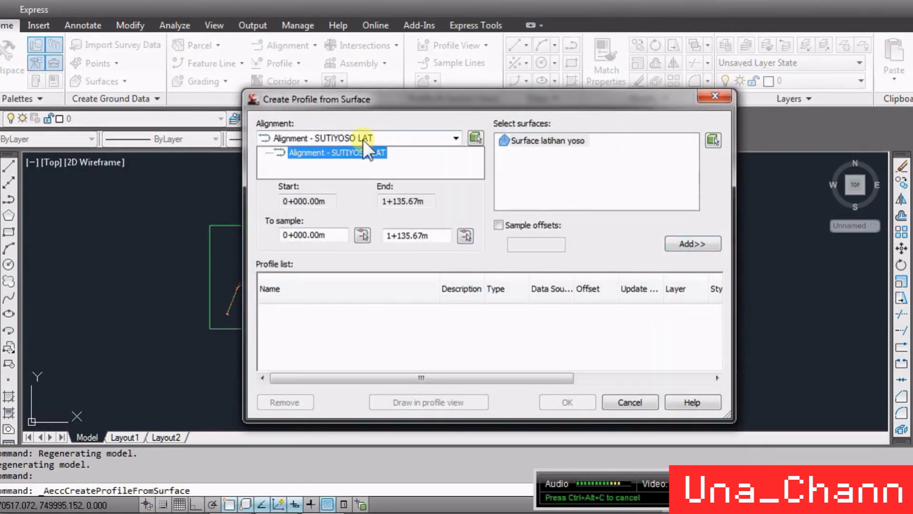
pyautogui.click(364, 140)
pyautogui.click(364, 140)
pyautogui.click(347, 155)
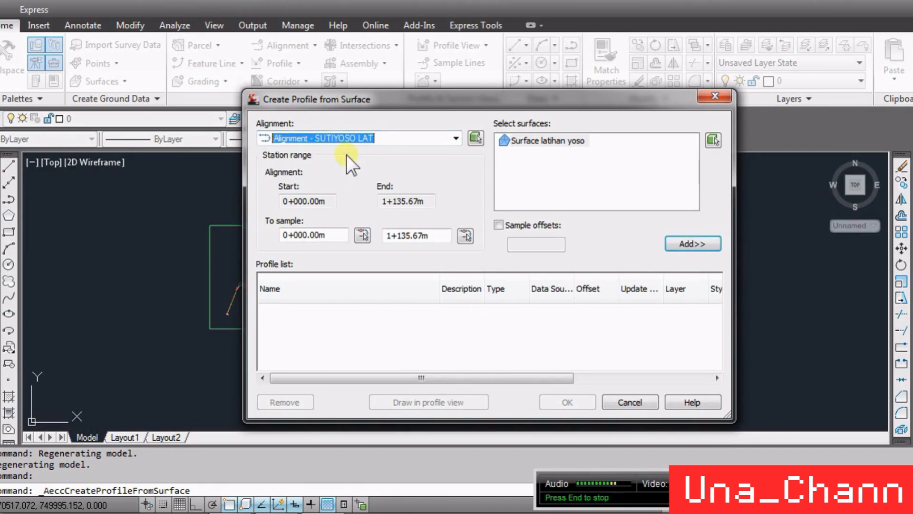
pyautogui.click(537, 144)
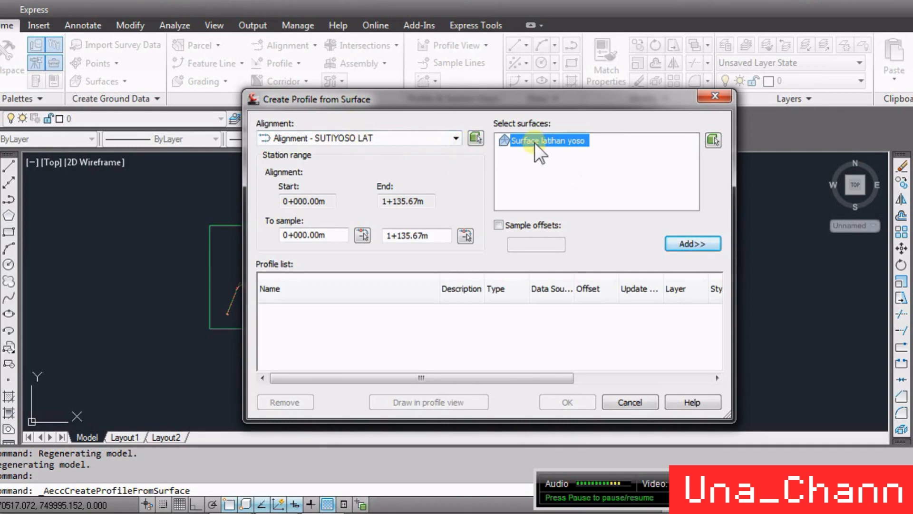
pyautogui.click(692, 242)
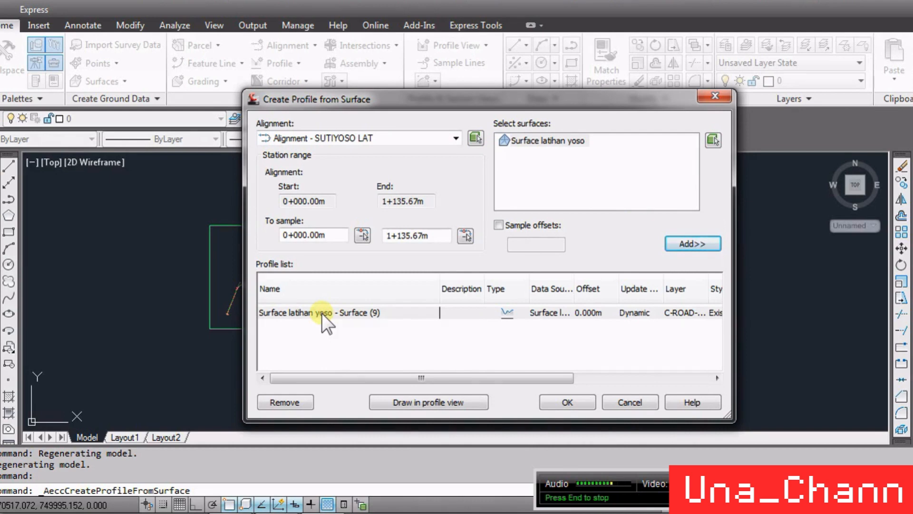
# Start drawing the listed surface profile in a profile view and shorten the view's name to Profile Latihan.
pyautogui.click(321, 312)
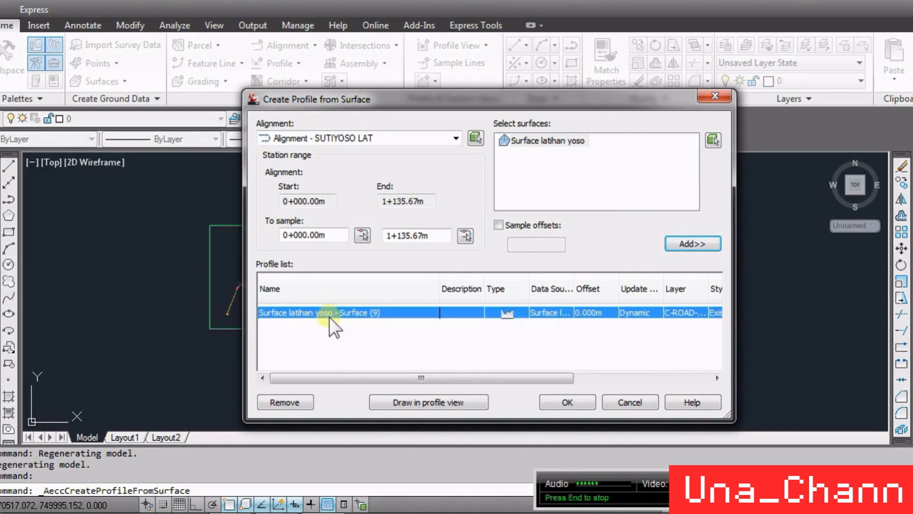
pyautogui.click(419, 404)
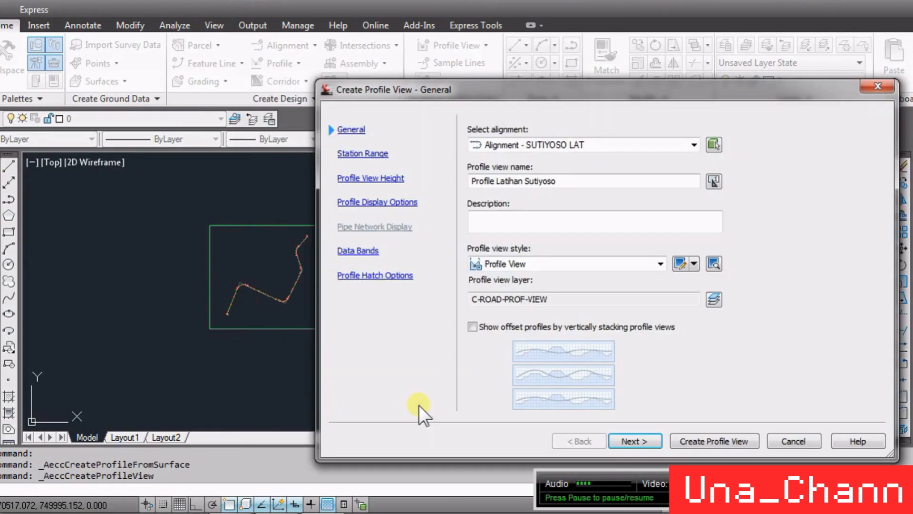
pyautogui.click(527, 182)
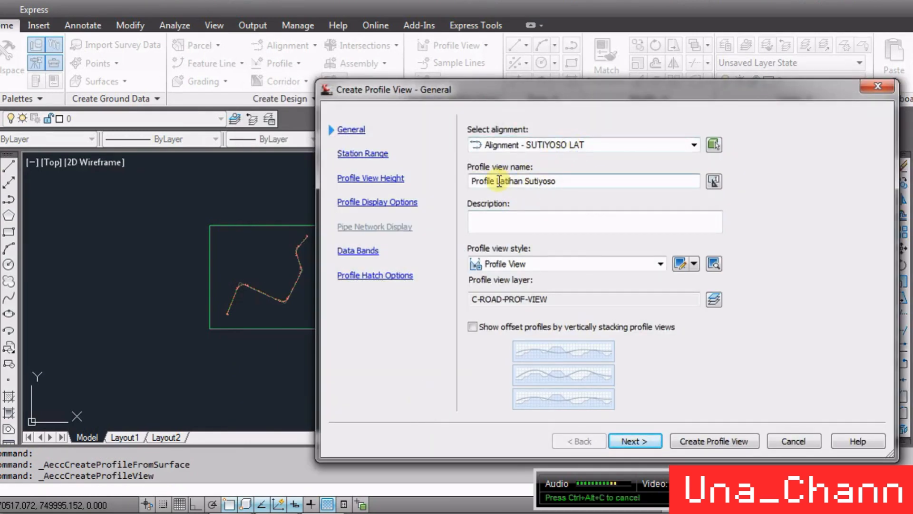
pyautogui.moveTo(526, 182); pyautogui.dragTo(597, 181)
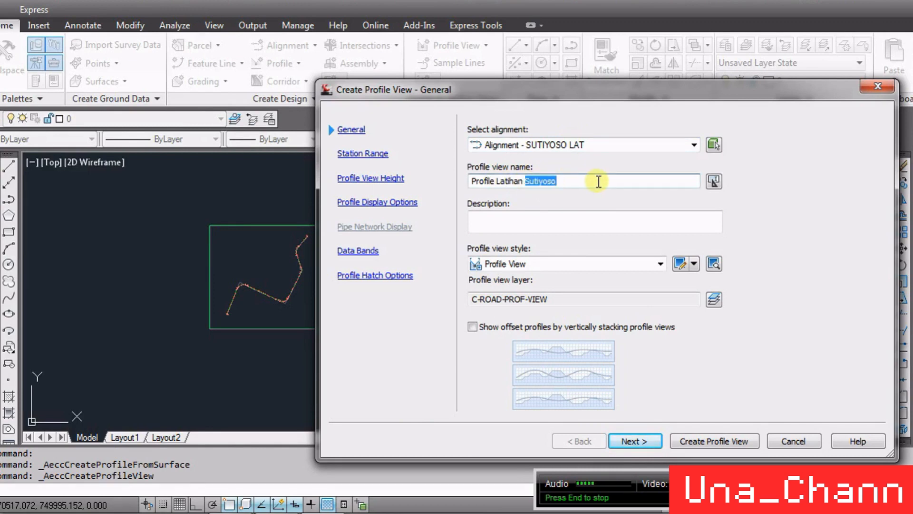
pyautogui.press('BackSpace')
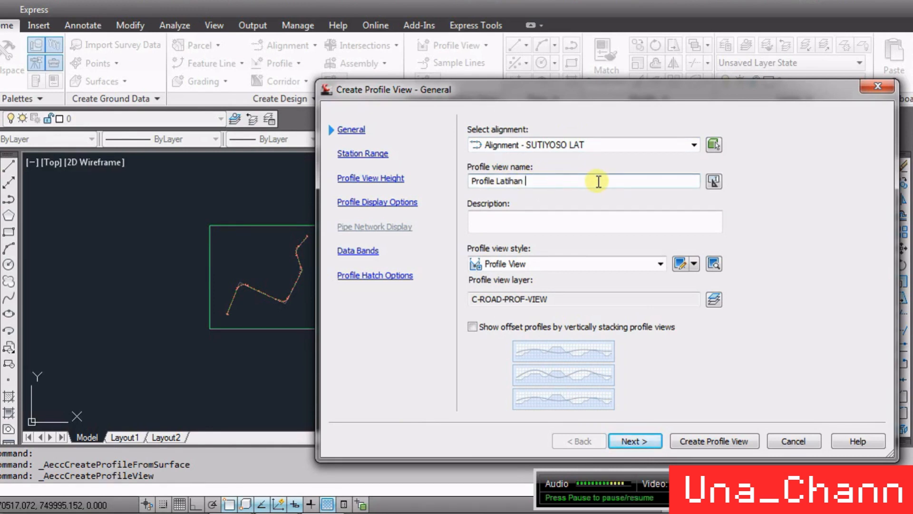
pyautogui.click(646, 437)
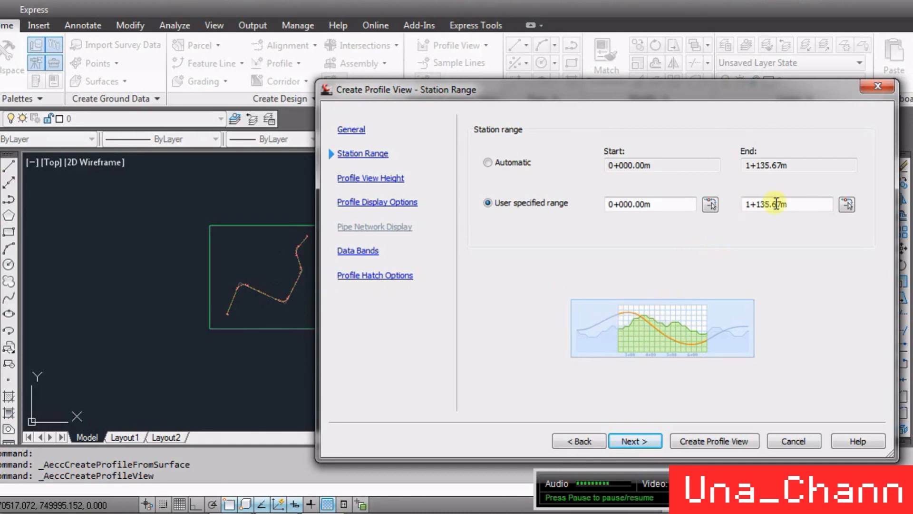
# Set the end station of the profile view's user-specified range to 1+140.
pyautogui.moveTo(803, 204); pyautogui.dragTo(758, 203)
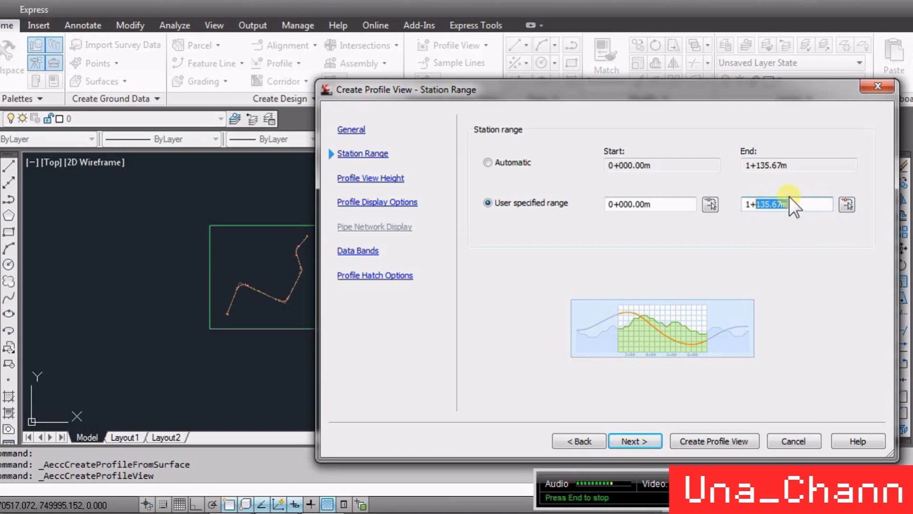
pyautogui.write('1+140')
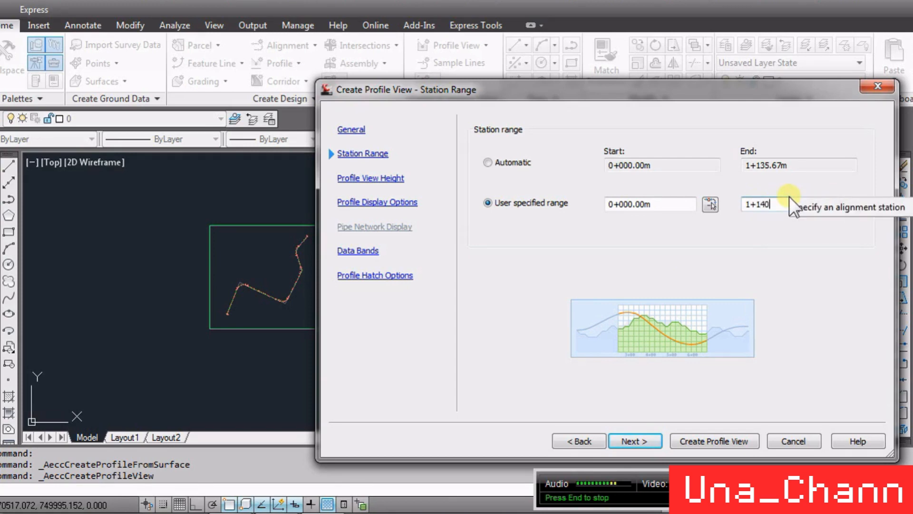
pyautogui.click(654, 436)
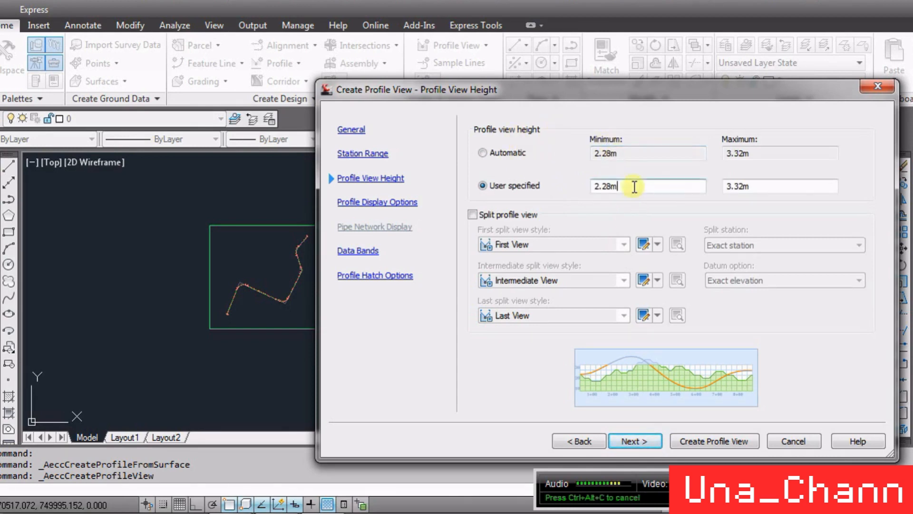
# Set the user-specified profile view height to a minimum of 1 m and a maximum of 6 m.
pyautogui.moveTo(636, 186); pyautogui.dragTo(583, 187)
pyautogui.write('1')
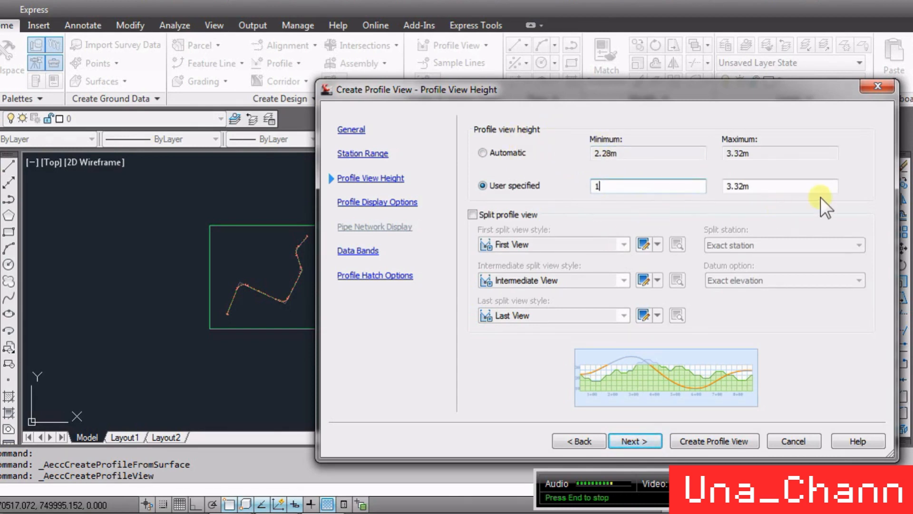
pyautogui.press('Tab')
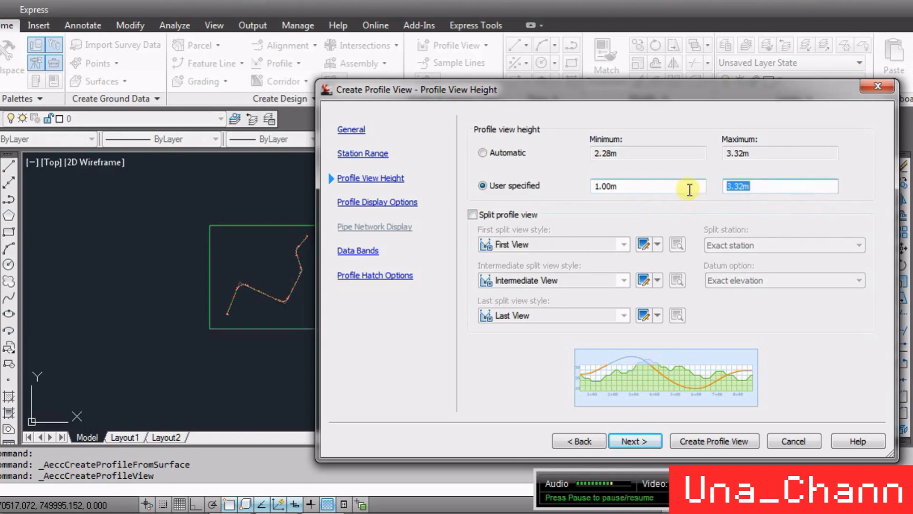
pyautogui.write('6')
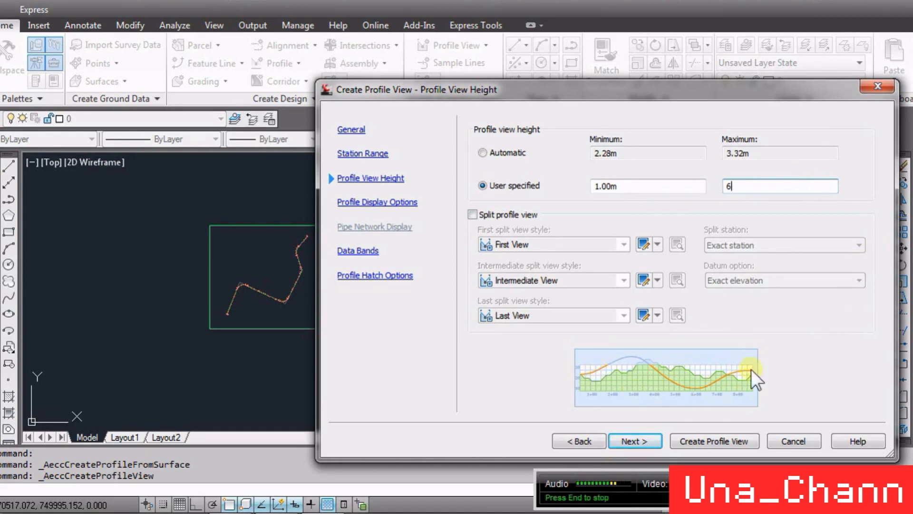
pyautogui.click(651, 437)
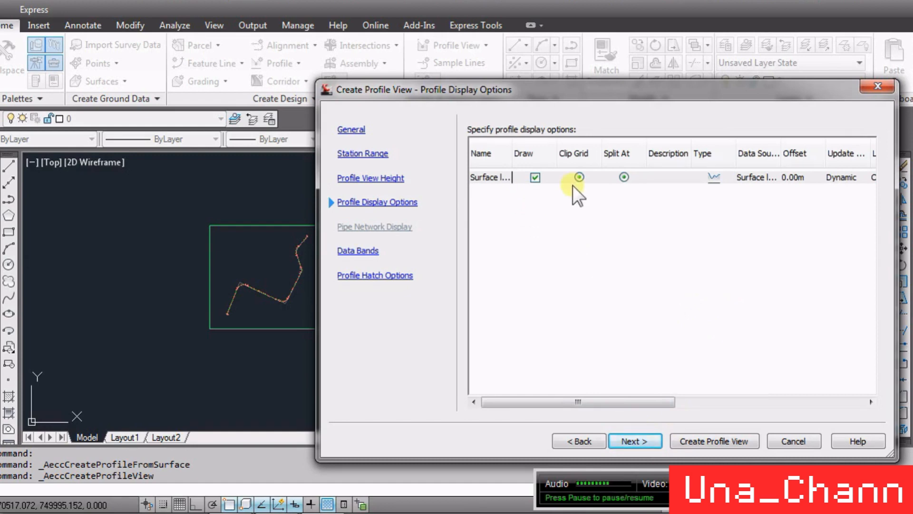
# Keep the profile display options and choose EII-WBN-Full Band Set as the profile view's data band set.
pyautogui.click(646, 438)
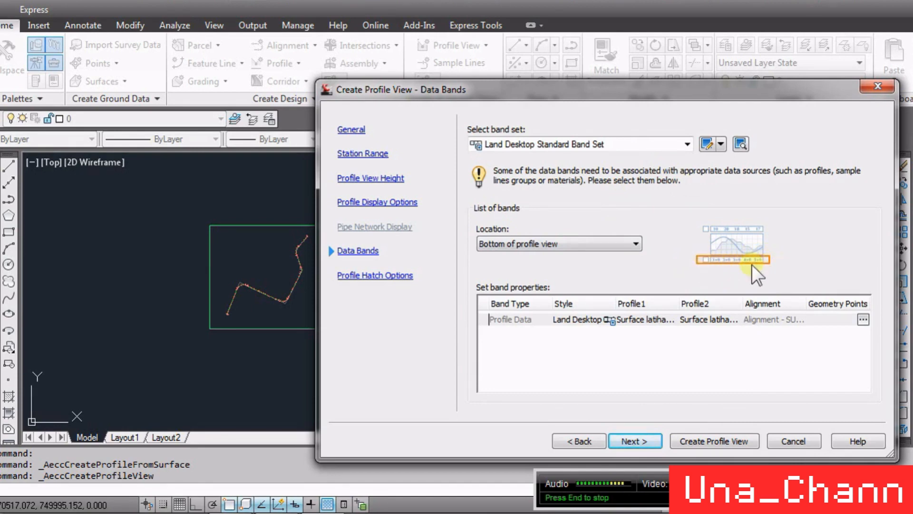
pyautogui.click(621, 147)
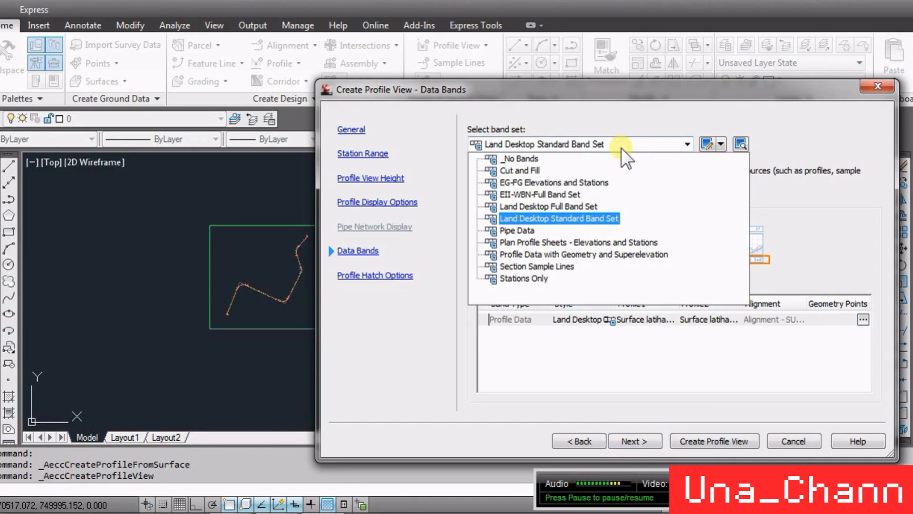
pyautogui.click(559, 194)
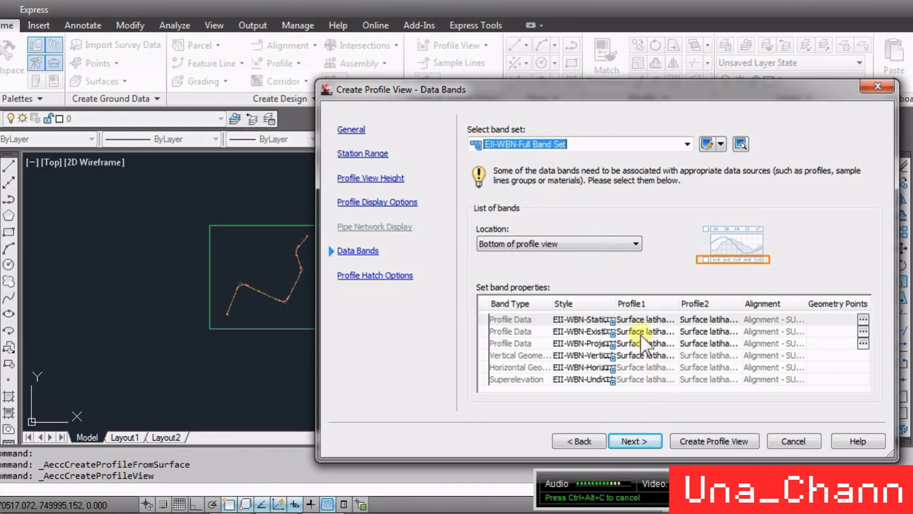
pyautogui.click(649, 436)
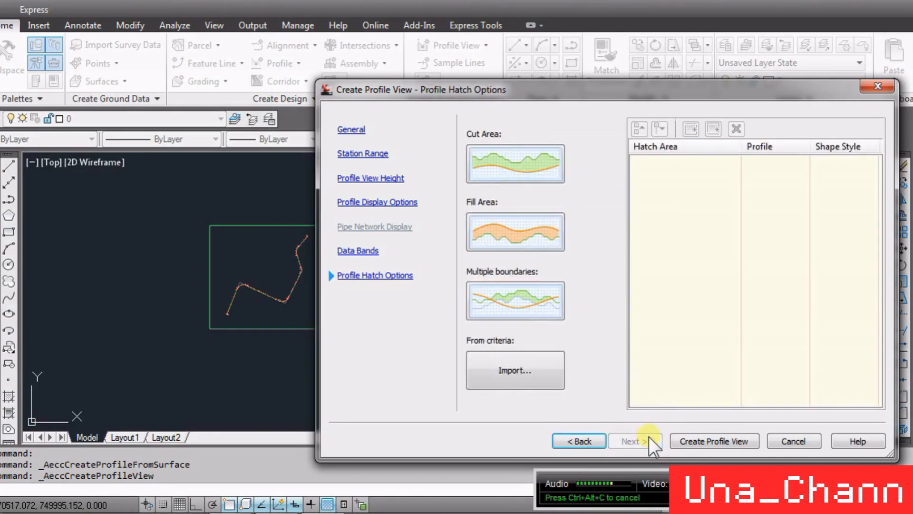
# Create the profile view with its origin just east of the green surface boundary, and save the drawing.
pyautogui.click(703, 441)
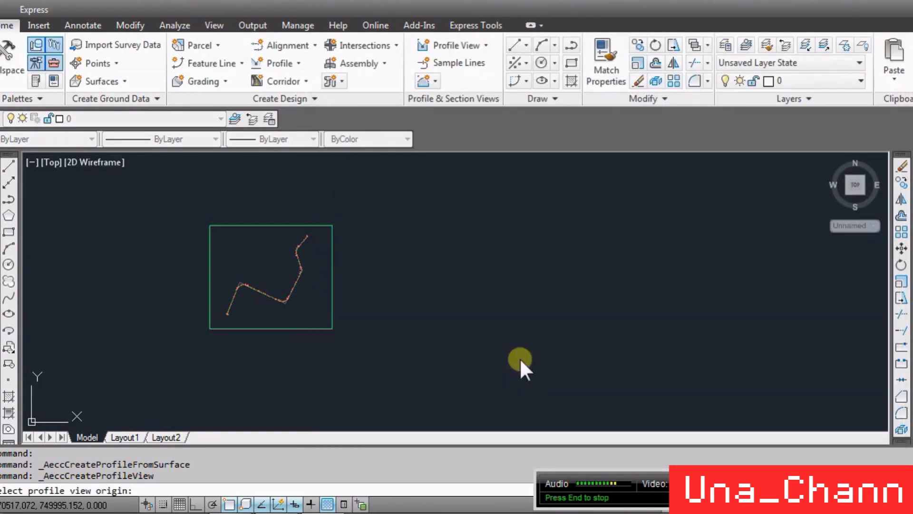
pyautogui.click(375, 299)
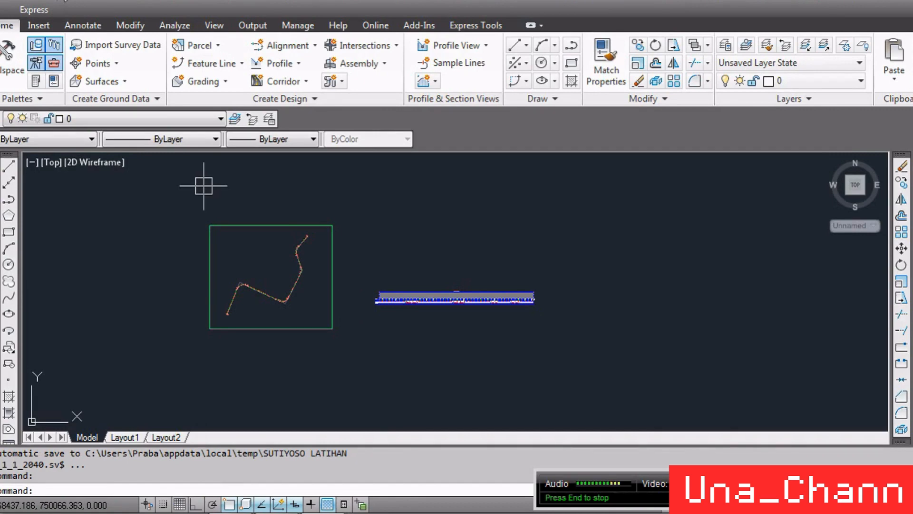
pyautogui.hotkey('ctrl', 's')
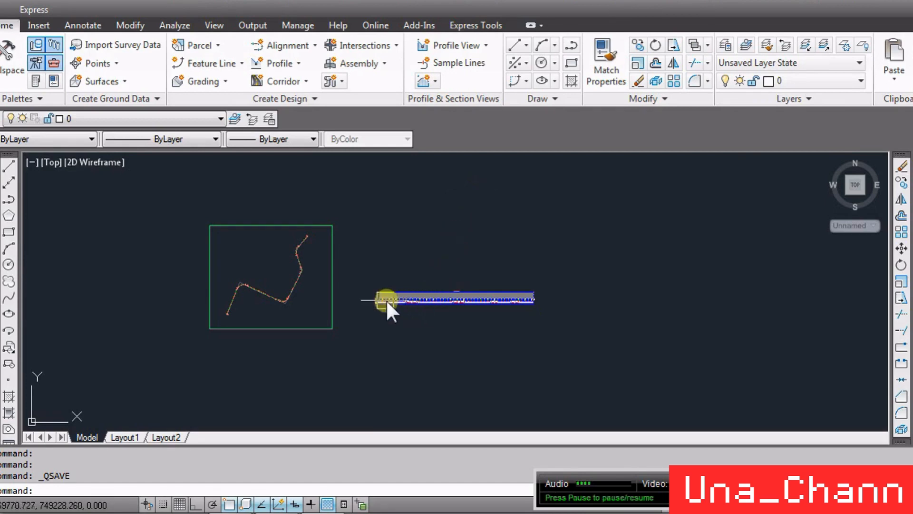
# Examine the new profile view's grid, ground line and data bands along the alignment.
pyautogui.scroll(6, 371, 295)
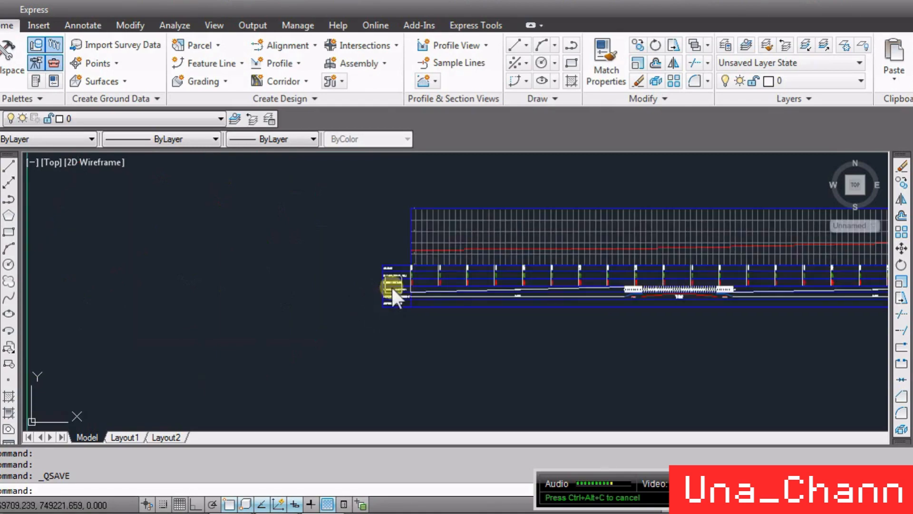
pyautogui.scroll(5, 482, 200)
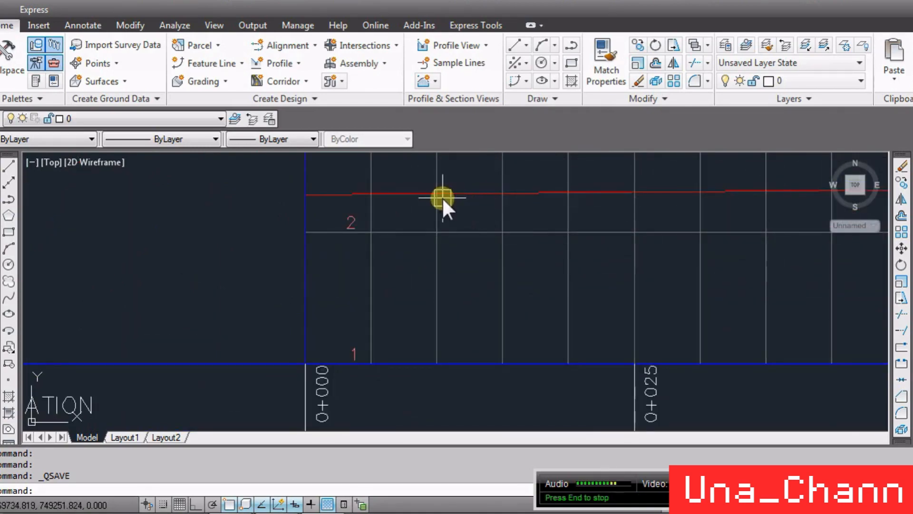
pyautogui.scroll(-3, 473, 236)
pyautogui.scroll(-5, 473, 235)
pyautogui.scroll(3, 871, 256)
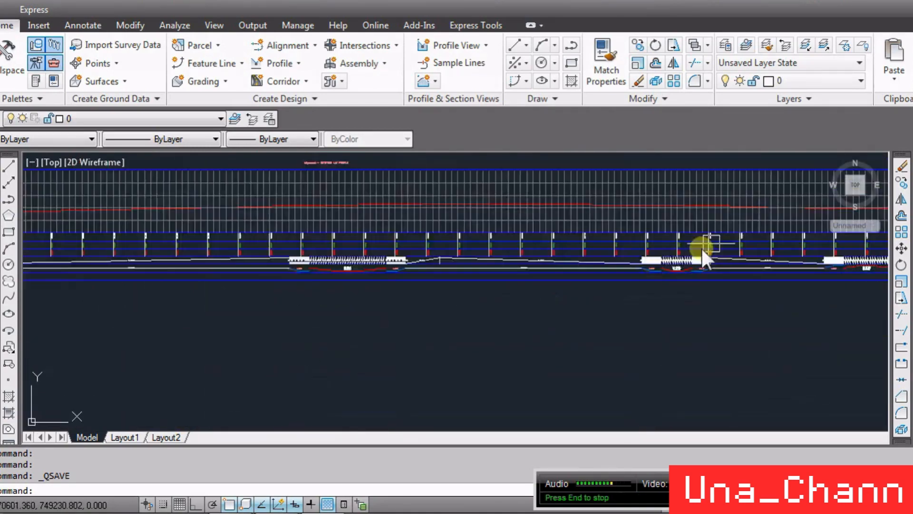
# Examine the profile view's far end, checking where the ground line stops relative to the grid edge at station 1+140.
pyautogui.scroll(2, 754, 186)
pyautogui.scroll(-2, 762, 208)
pyautogui.scroll(-1, 198, 252)
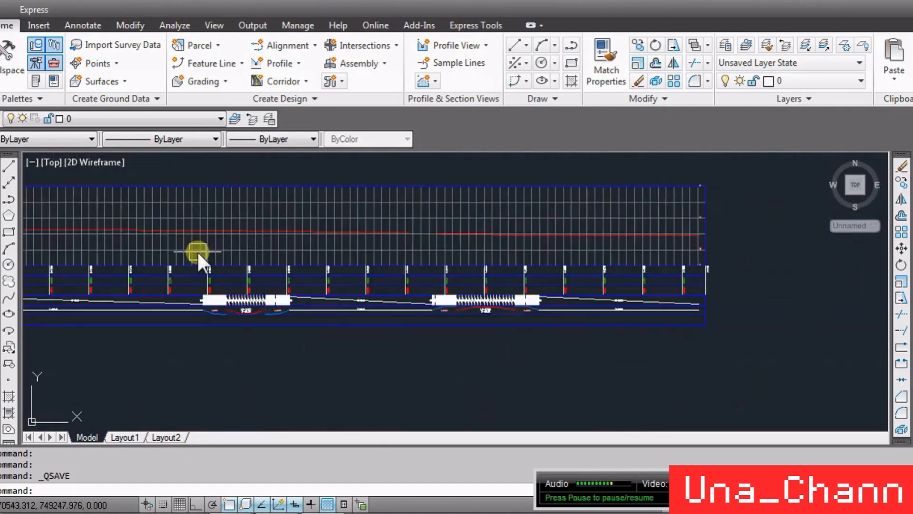
pyautogui.scroll(-1, 518, 232)
pyautogui.scroll(9, 518, 232)
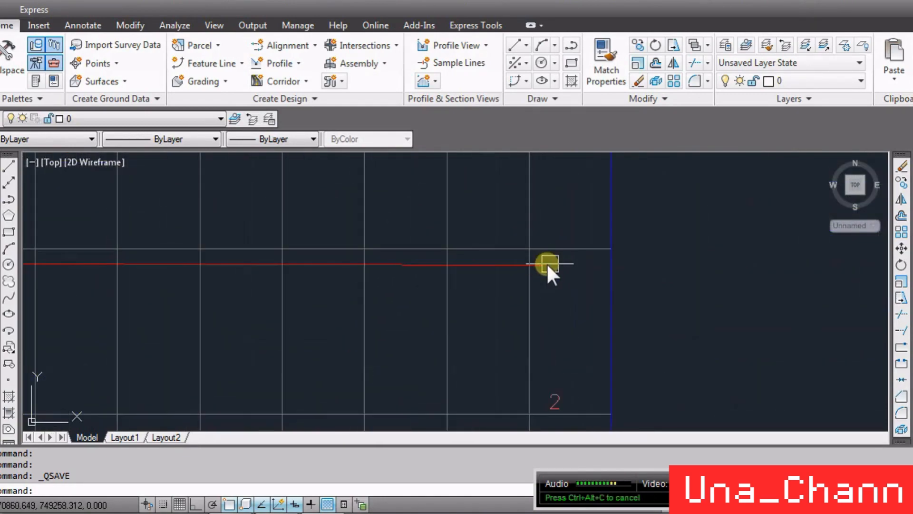
pyautogui.scroll(-4, 596, 209)
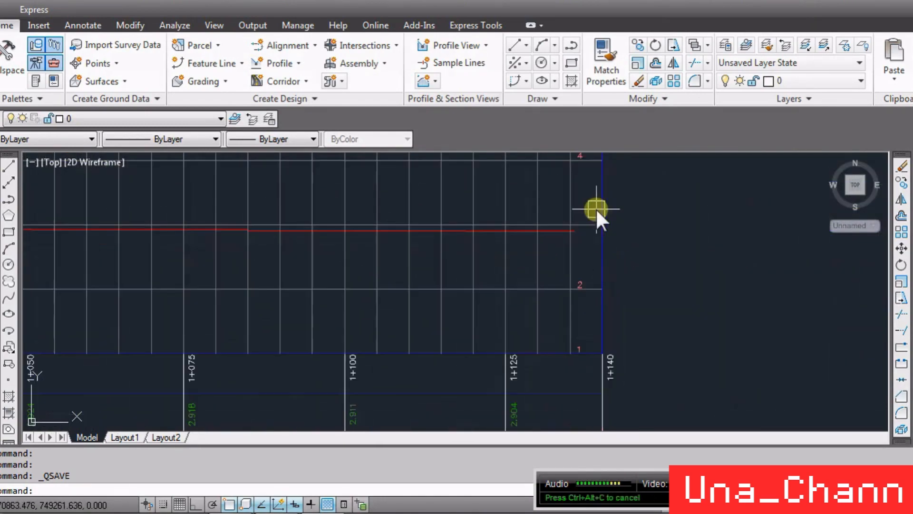
pyautogui.scroll(-2, 612, 228)
pyautogui.scroll(5, 552, 209)
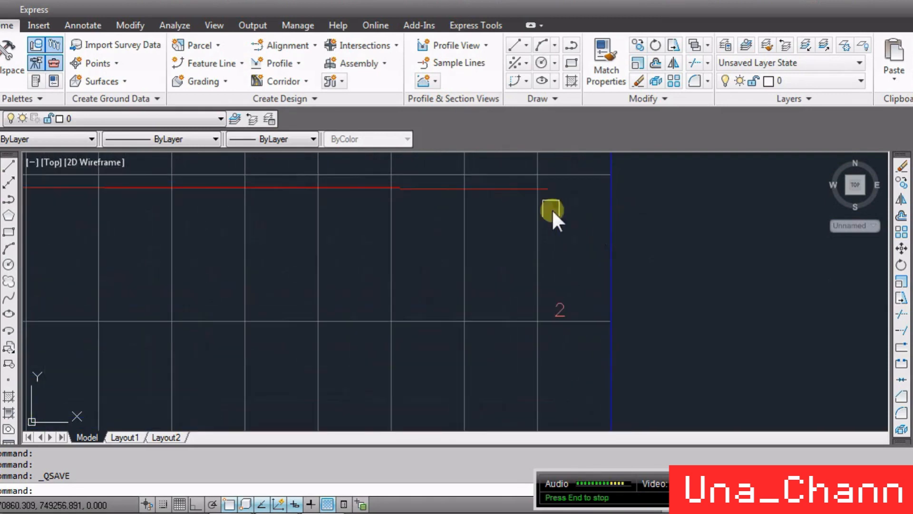
pyautogui.scroll(-5, 618, 214)
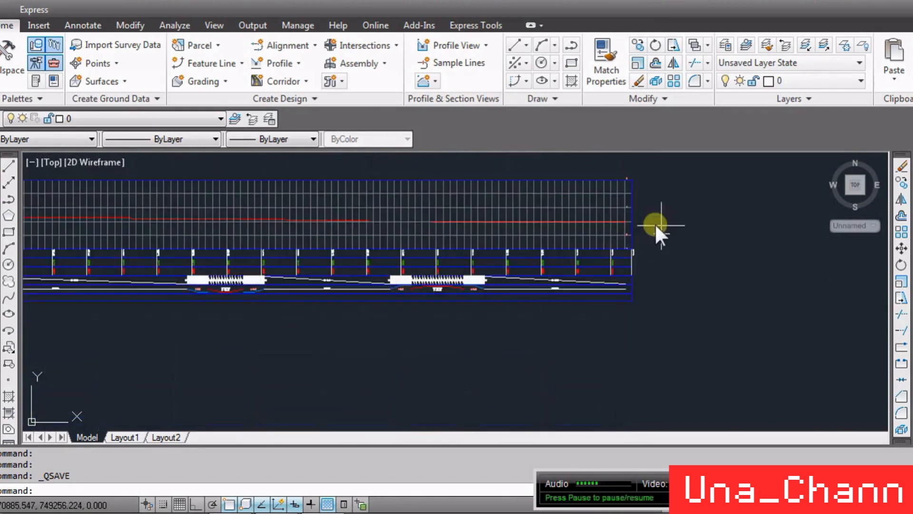
pyautogui.scroll(3, 426, 263)
pyautogui.scroll(-4, 427, 263)
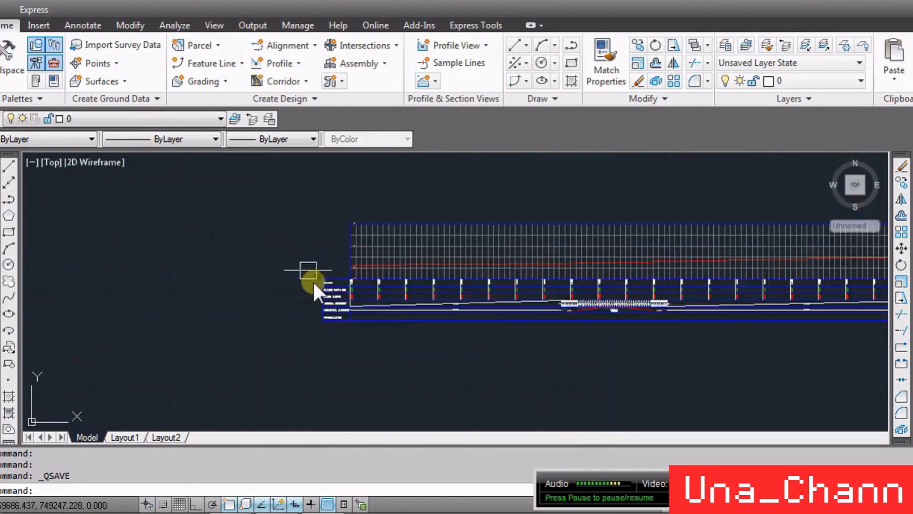
# Read the station, original ground elevation and design elevation bands at the start of the profile view.
pyautogui.scroll(6, 372, 286)
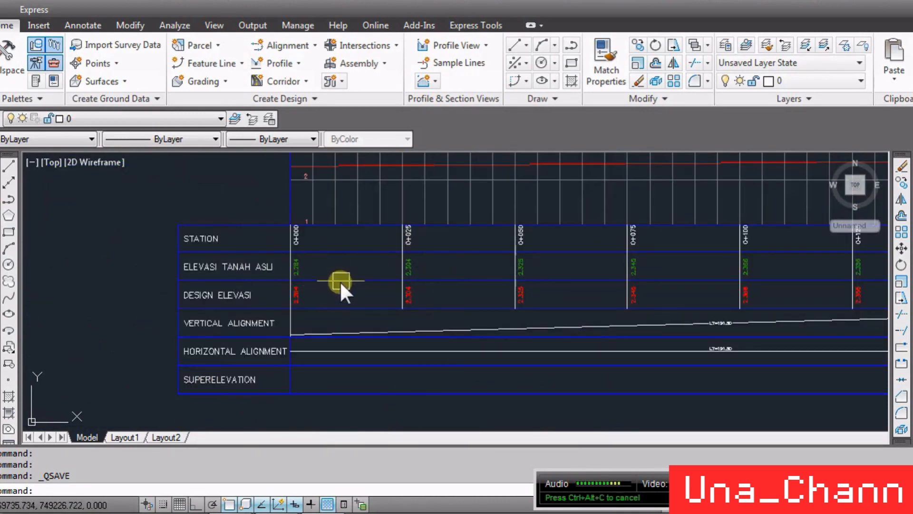
pyautogui.scroll(5, 339, 281)
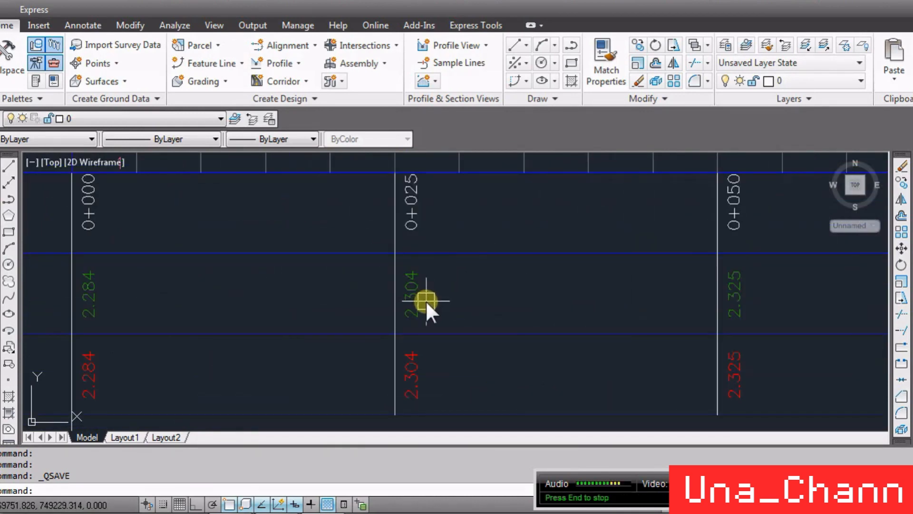
pyautogui.scroll(-4, 428, 307)
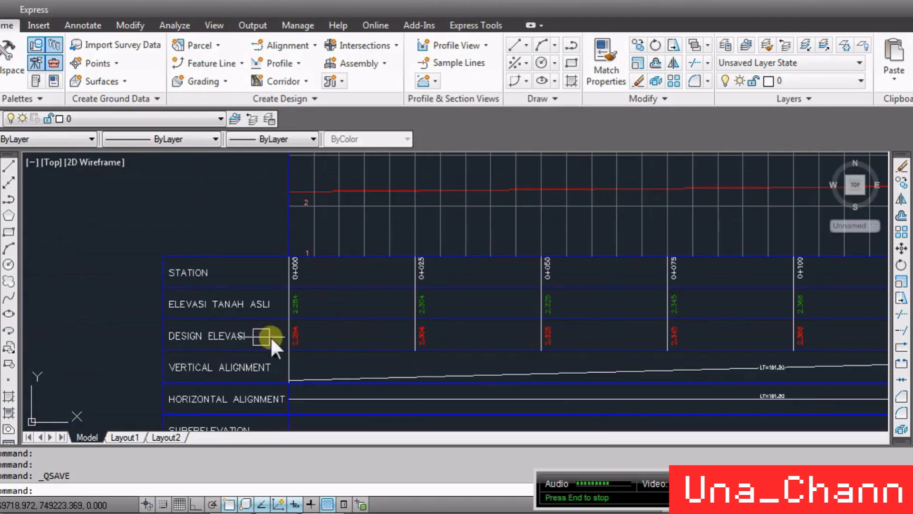
pyautogui.scroll(3, 431, 327)
pyautogui.scroll(-5, 434, 341)
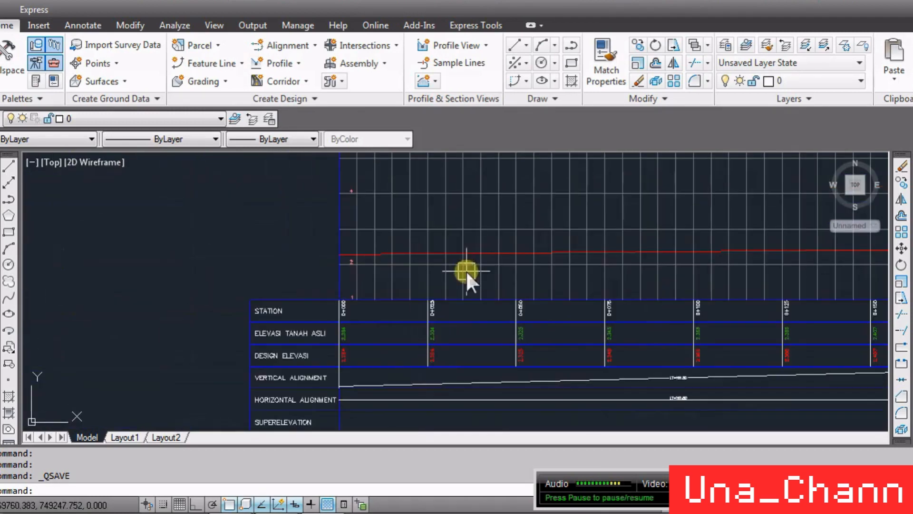
pyautogui.scroll(4, 435, 358)
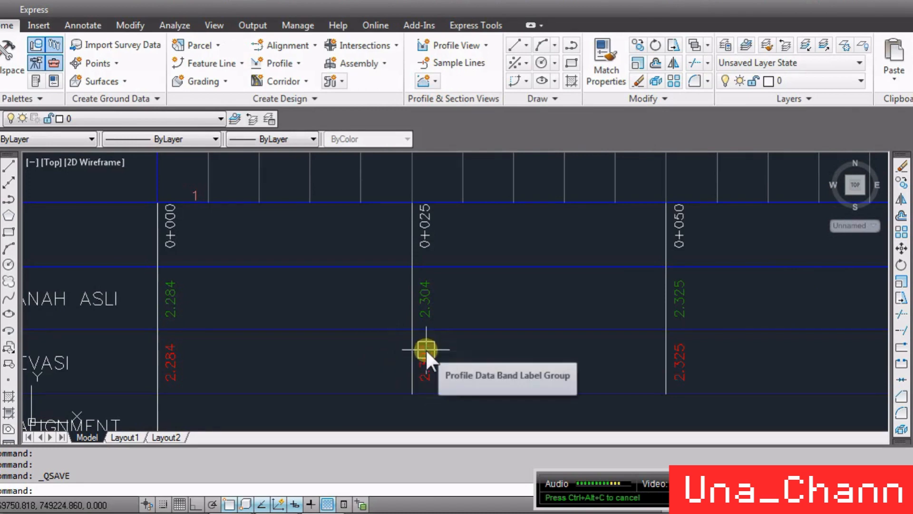
pyautogui.scroll(-4, 407, 263)
pyautogui.scroll(3, 291, 261)
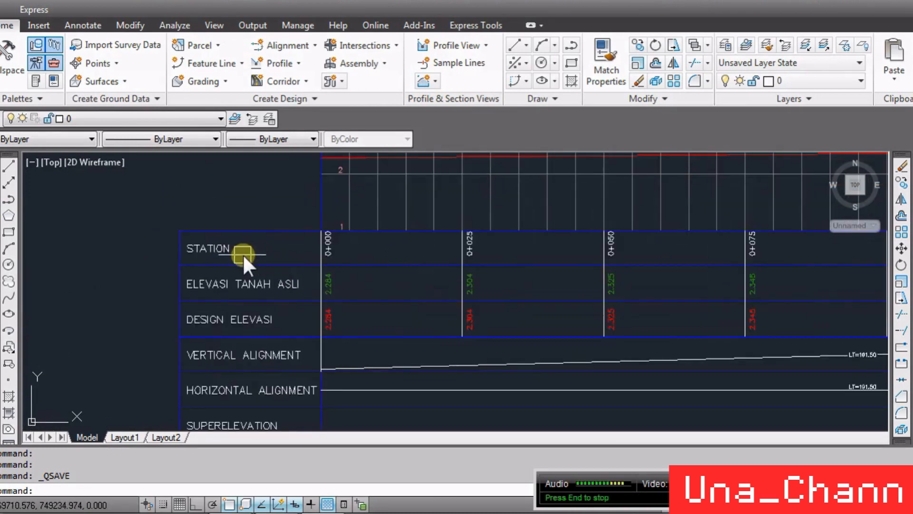
pyautogui.scroll(-4, 333, 236)
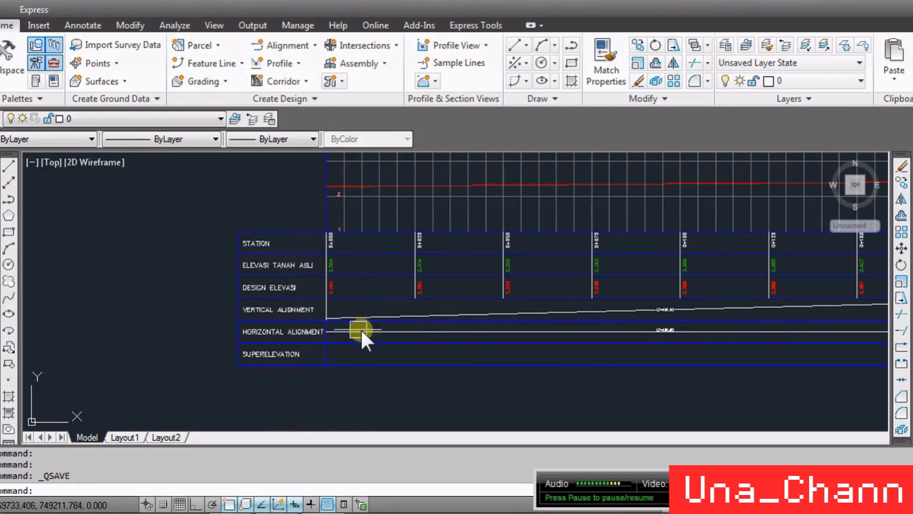
# Compare the first curve in the horizontal alignment band with the alignment's first bend in plan.
pyautogui.scroll(-2, 206, 276)
pyautogui.scroll(4, 815, 306)
pyautogui.scroll(-4, 319, 277)
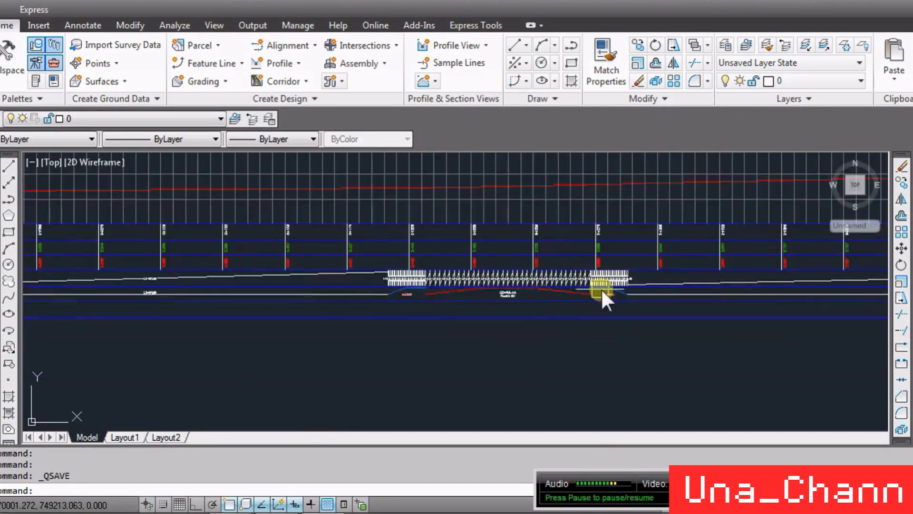
pyautogui.scroll(6, 303, 290)
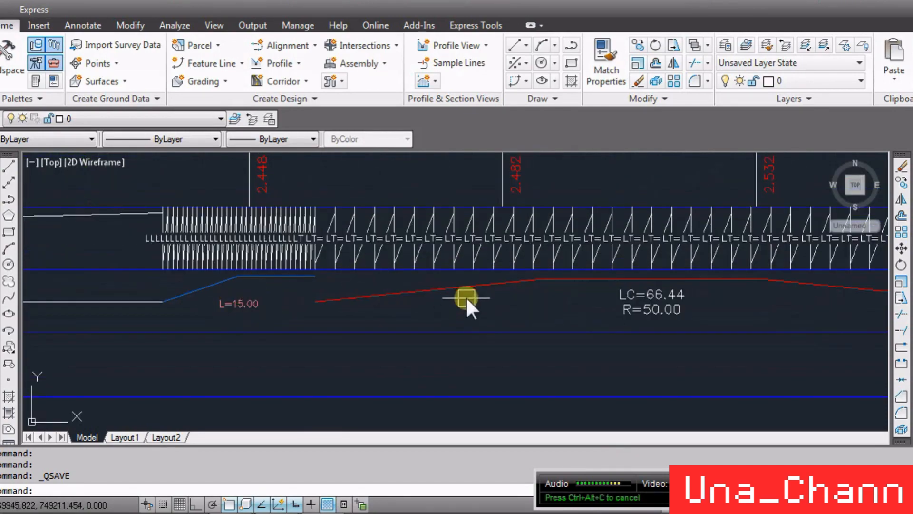
pyautogui.scroll(-5, 552, 306)
pyautogui.scroll(-5, 665, 339)
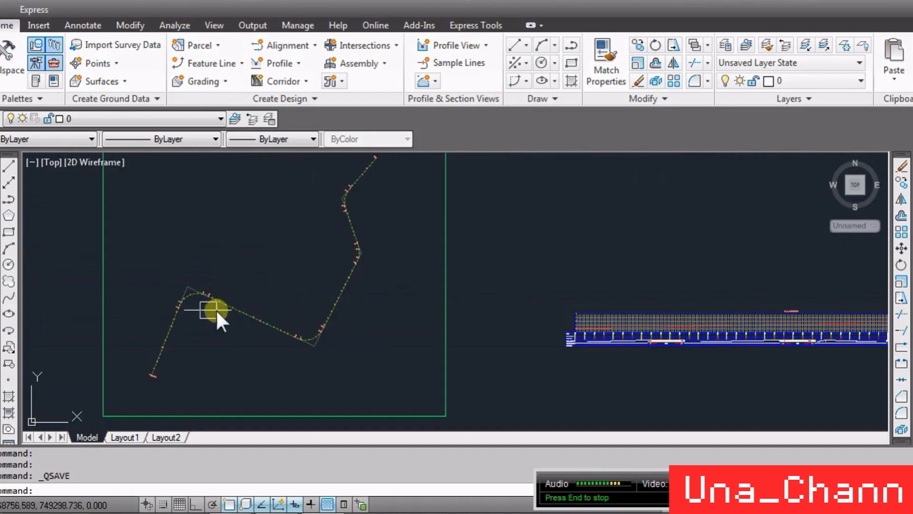
pyautogui.scroll(-2, 177, 312)
pyautogui.scroll(5, 531, 338)
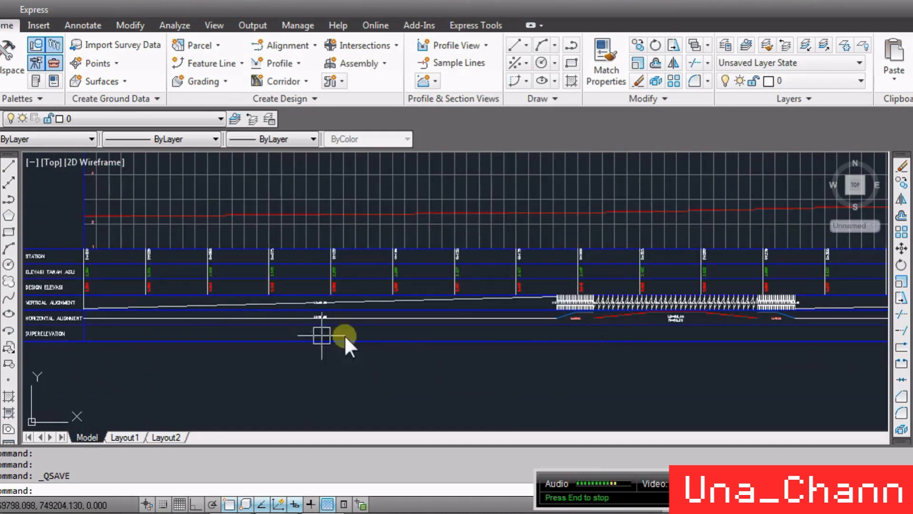
pyautogui.scroll(2, 347, 340)
pyautogui.scroll(4, 57, 314)
pyautogui.scroll(-6, 127, 321)
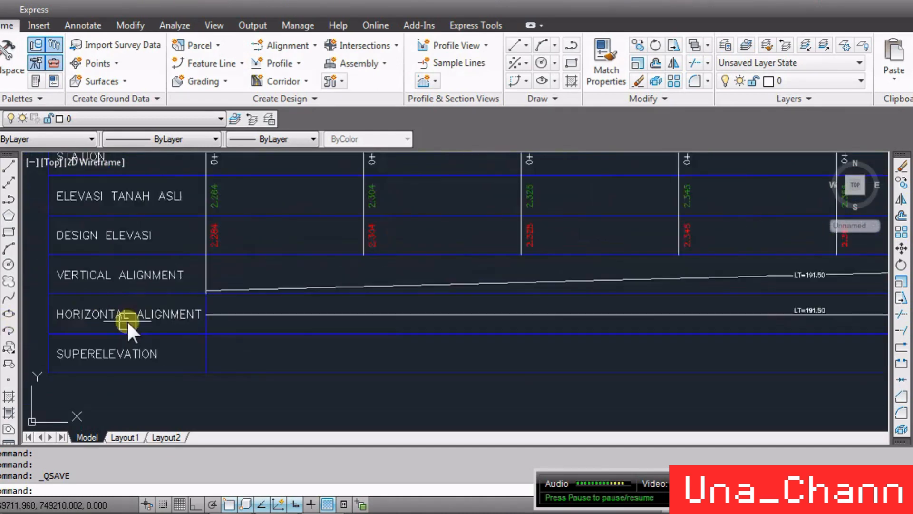
# Examine the spiral and circular curve symbols and their length and radius labels in the horizontal alignment band between stations 0+175 and 0+300.
pyautogui.scroll(3, 726, 314)
pyautogui.scroll(3, 253, 339)
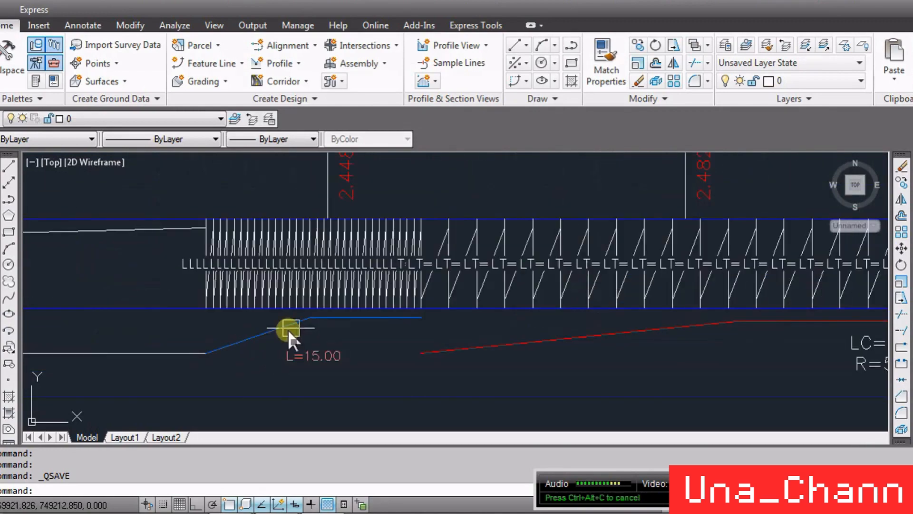
pyautogui.scroll(-4, 341, 337)
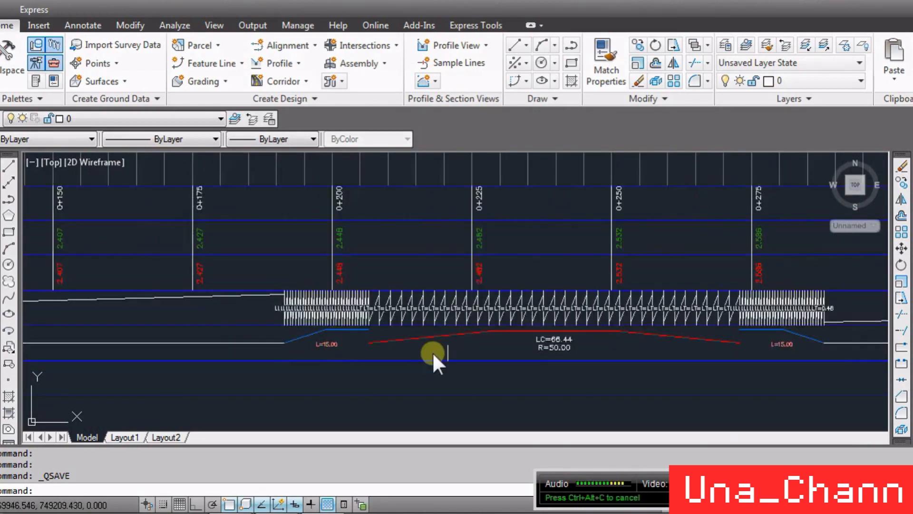
pyautogui.scroll(3, 554, 338)
pyautogui.scroll(-3, 637, 352)
pyautogui.scroll(3, 637, 352)
pyautogui.scroll(-3, 428, 337)
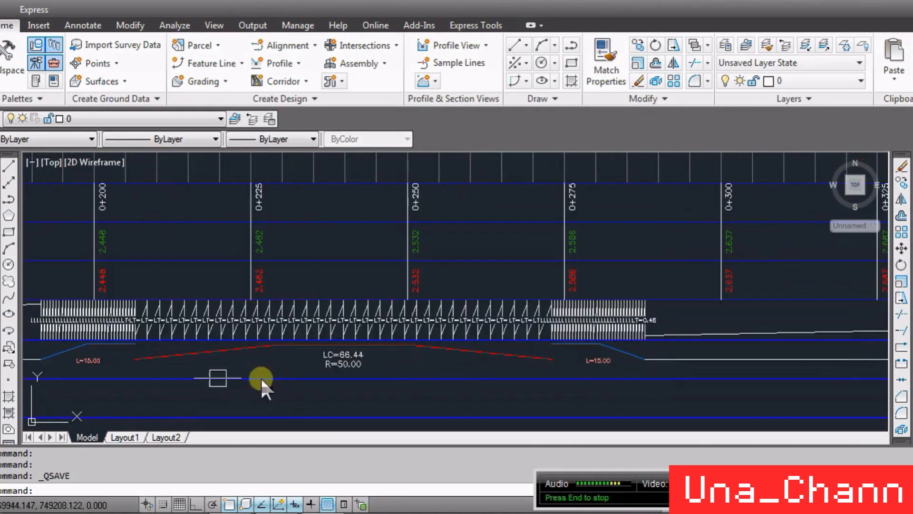
pyautogui.scroll(2, 15, 372)
pyautogui.scroll(3, 34, 369)
pyautogui.scroll(-2, 236, 335)
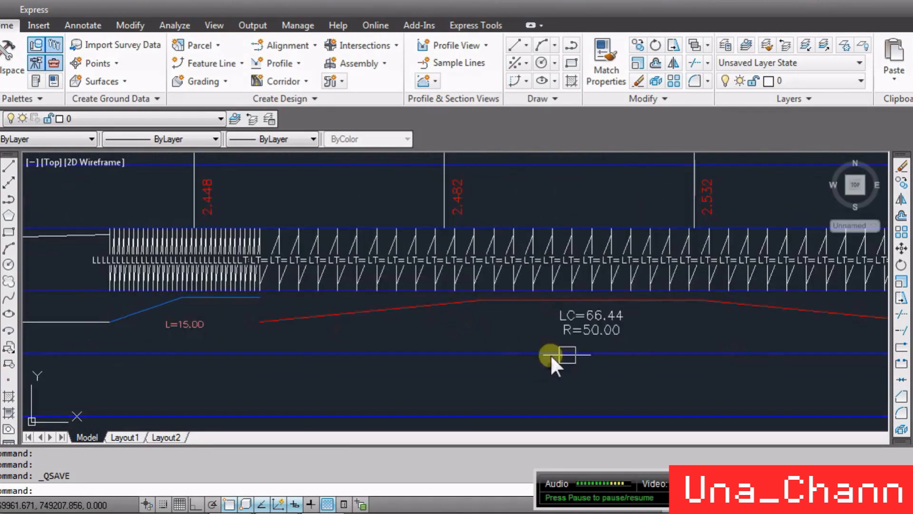
pyautogui.scroll(3, 615, 343)
pyautogui.scroll(-2, 289, 328)
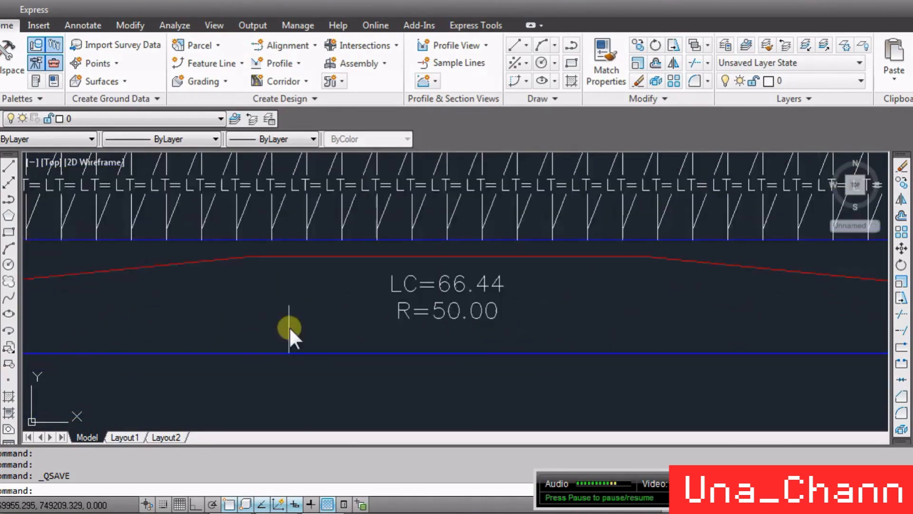
pyautogui.scroll(-2, 528, 315)
pyautogui.scroll(3, 503, 316)
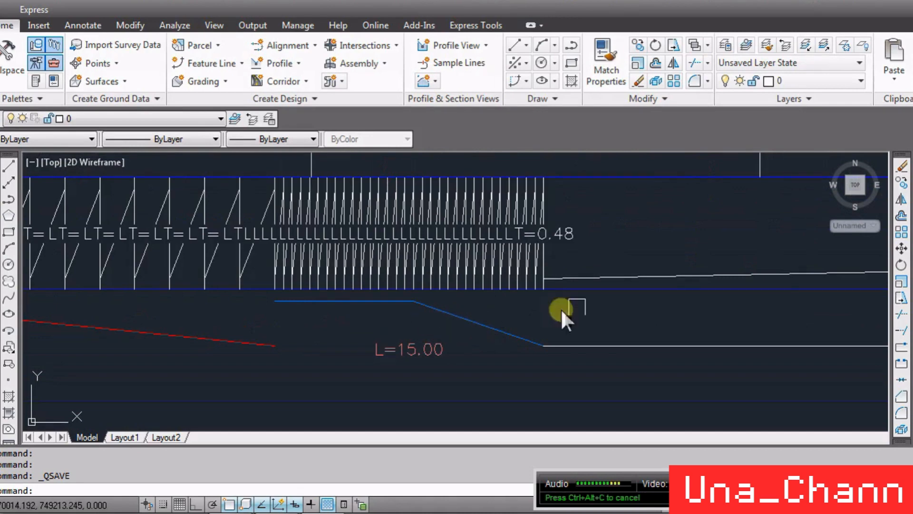
# Check the spiral and curve station labels at the plan alignment's first bend against the profile view's horizontal alignment band.
pyautogui.scroll(-6, 561, 308)
pyautogui.scroll(-2, 721, 295)
pyautogui.scroll(-2, 549, 316)
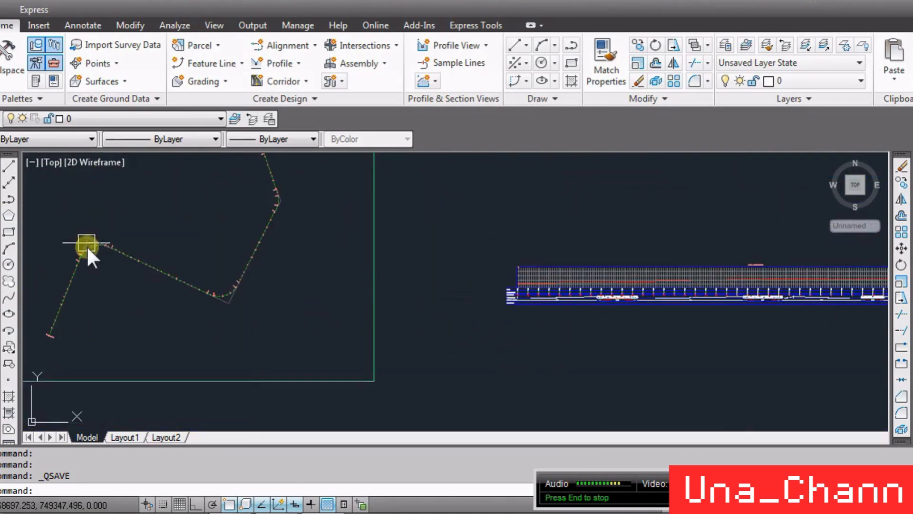
pyautogui.scroll(4, 91, 282)
pyautogui.scroll(2, 128, 405)
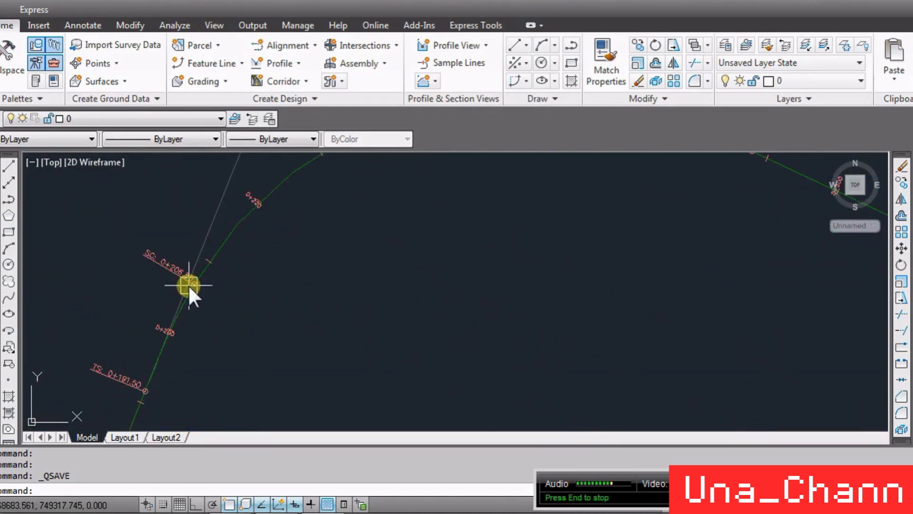
pyautogui.scroll(-4, 187, 223)
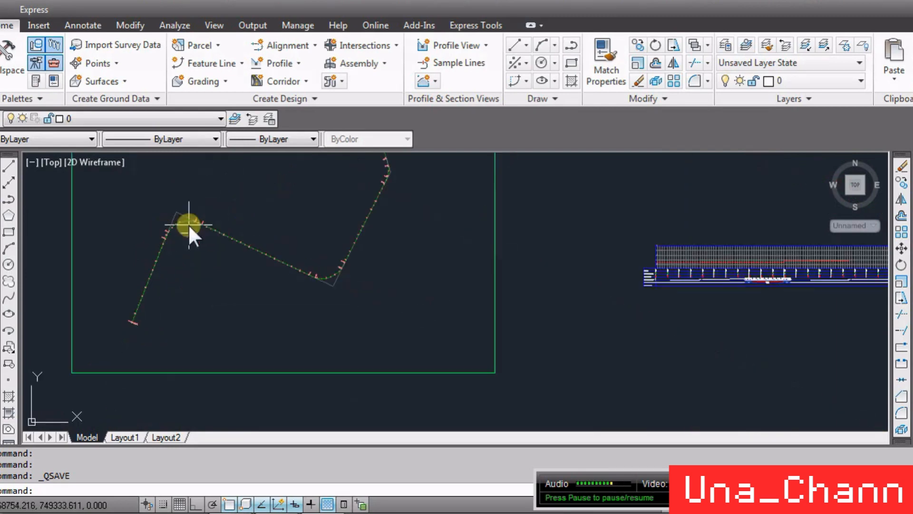
pyautogui.scroll(5, 751, 300)
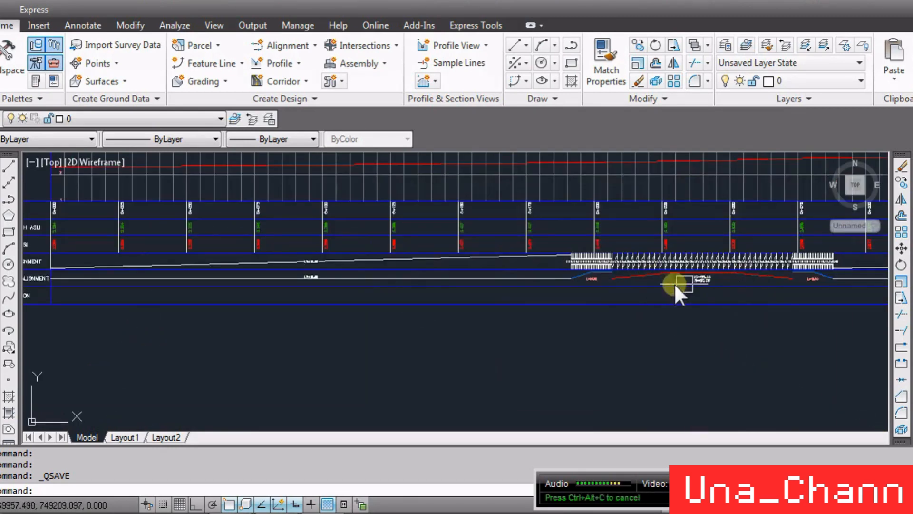
pyautogui.scroll(-4, 705, 289)
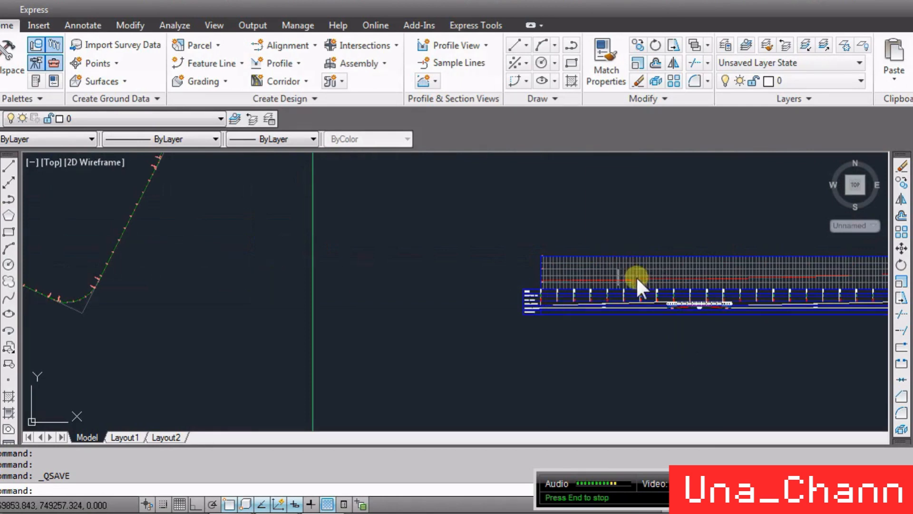
# Examine the full profile view and identify the existing ground line near its start.
pyautogui.scroll(4, 636, 276)
pyautogui.scroll(-3, 212, 253)
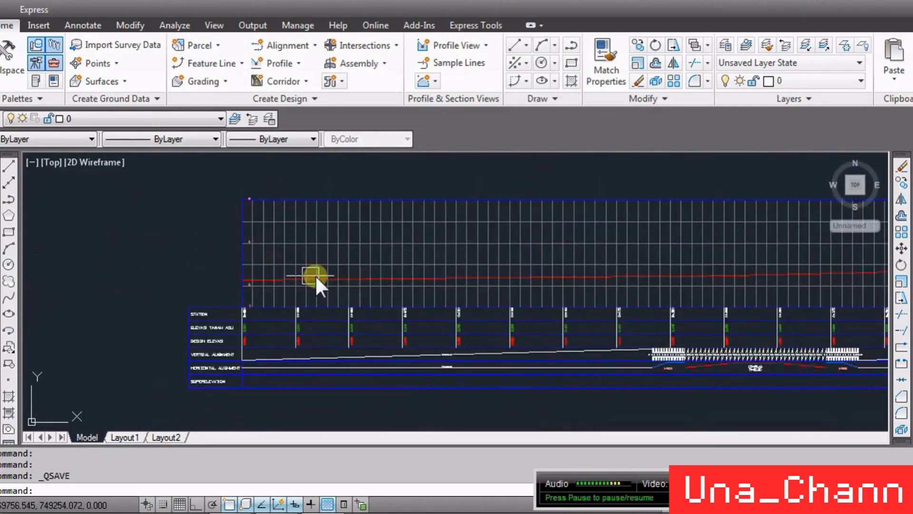
pyautogui.scroll(-5, 315, 274)
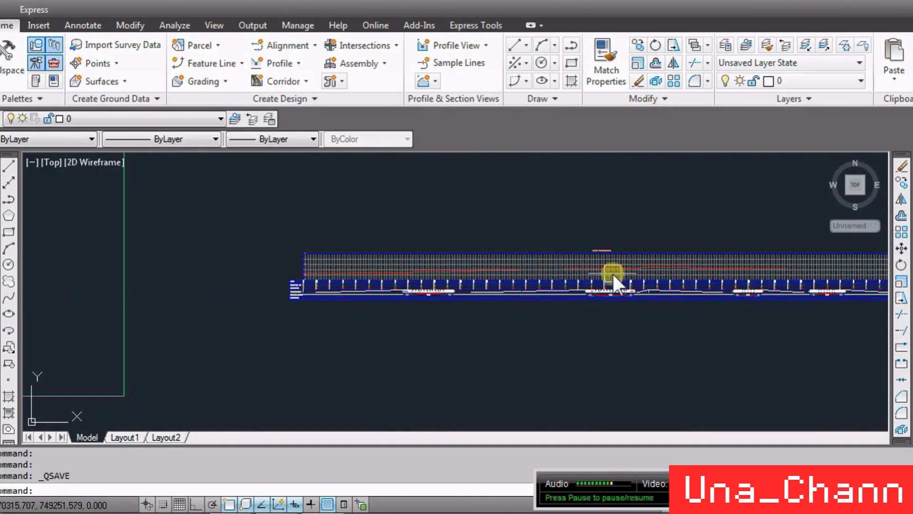
pyautogui.scroll(-2, 520, 278)
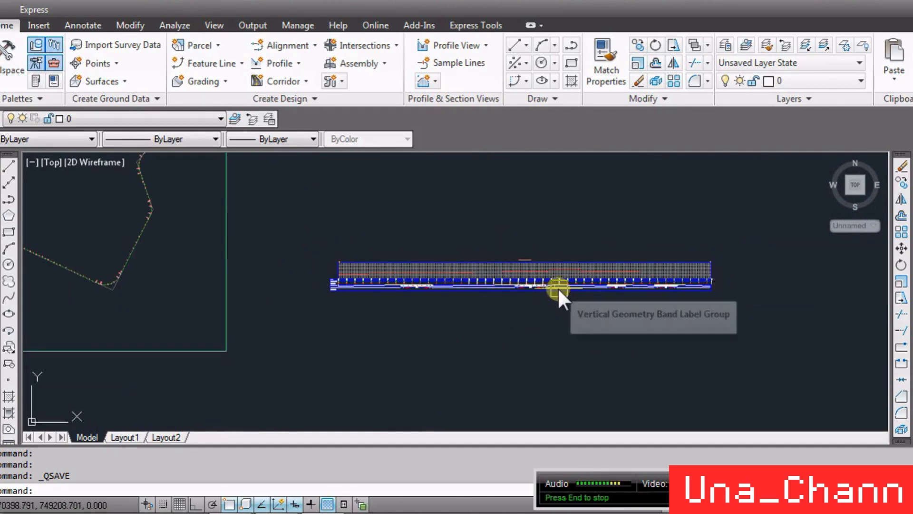
pyautogui.scroll(5, 332, 263)
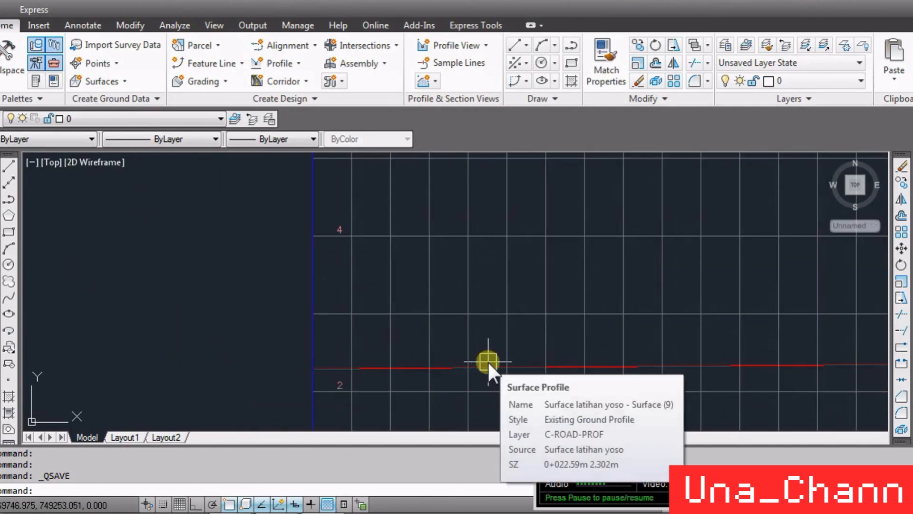
pyautogui.scroll(-10, 193, 219)
pyautogui.scroll(2, 319, 287)
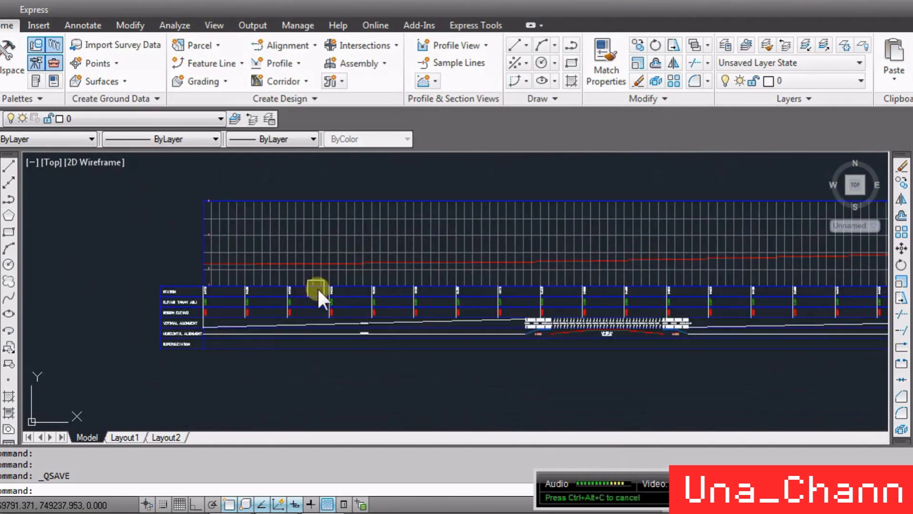
# Create a profile by layout in the SUTIYOSO LAT alignment's profile view and name it Profile Design Latihan 3.
pyautogui.click(561, 5)
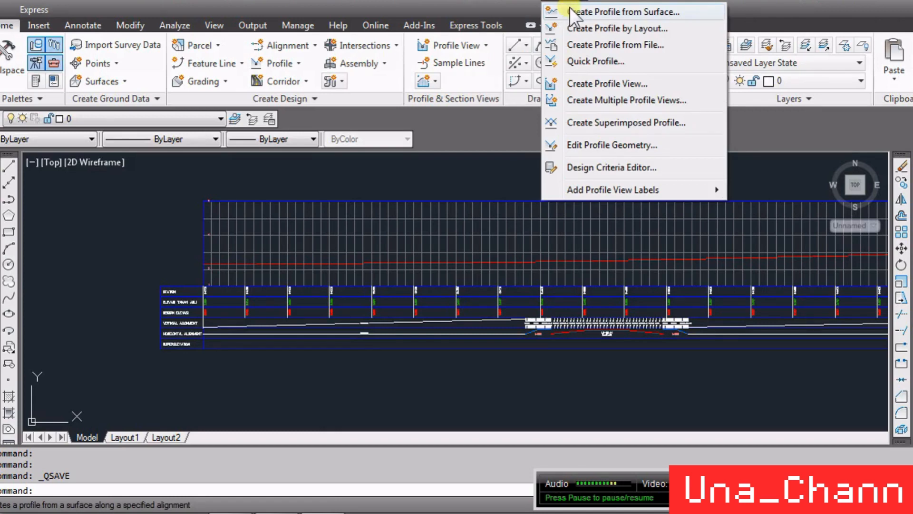
pyautogui.click(621, 28)
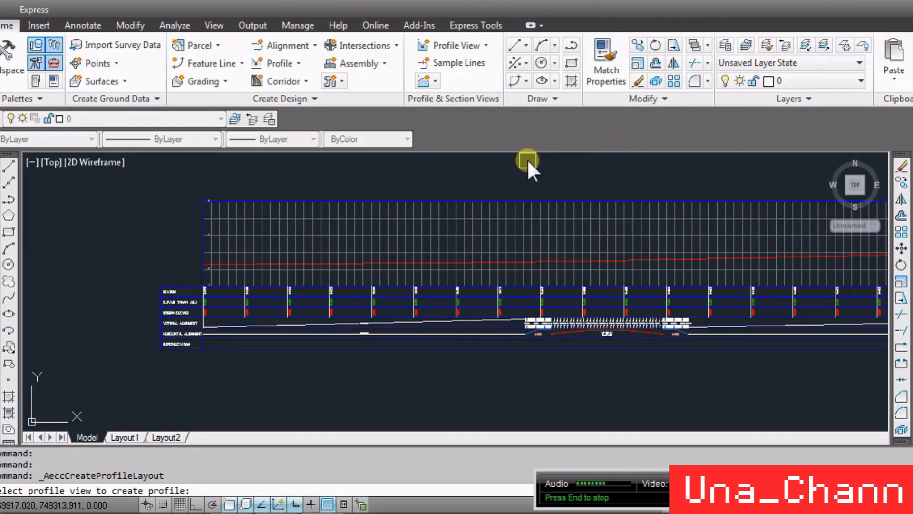
pyautogui.click(346, 230)
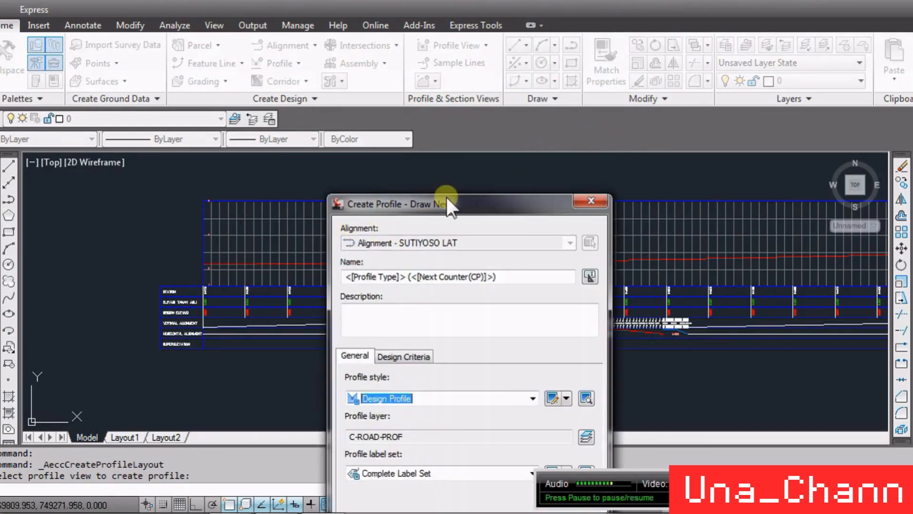
pyautogui.moveTo(447, 198); pyautogui.dragTo(232, 12)
pyautogui.click(309, 90)
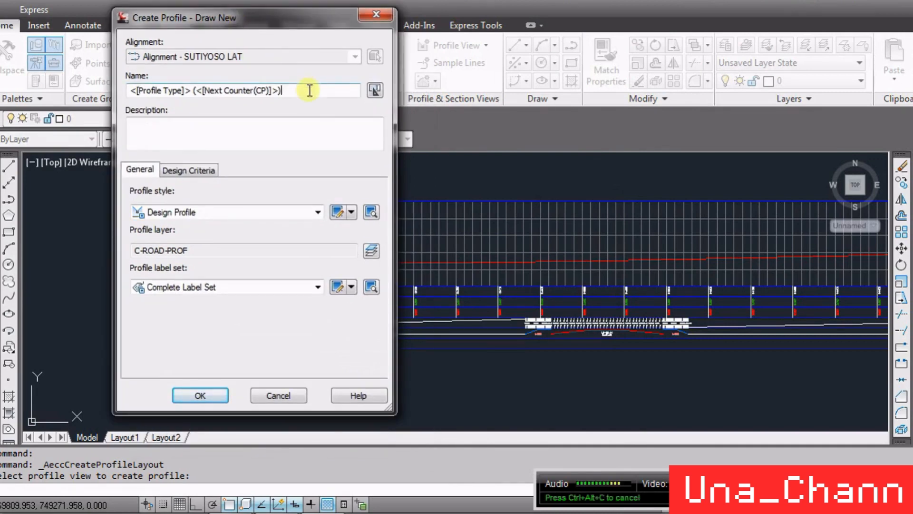
pyautogui.hotkey('ctrl', 'a')
pyautogui.write('p')
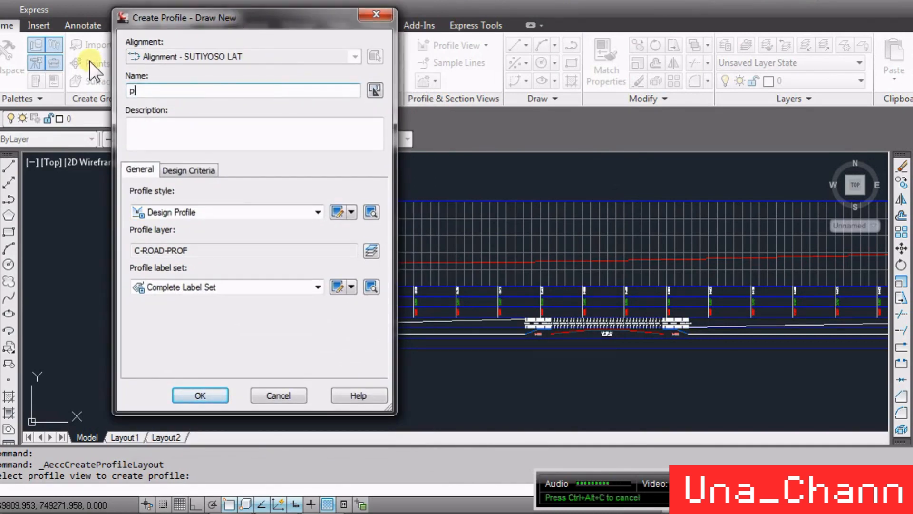
pyautogui.write('ROFILE')
pyautogui.press('BackSpace')
pyautogui.press('BackSpace')
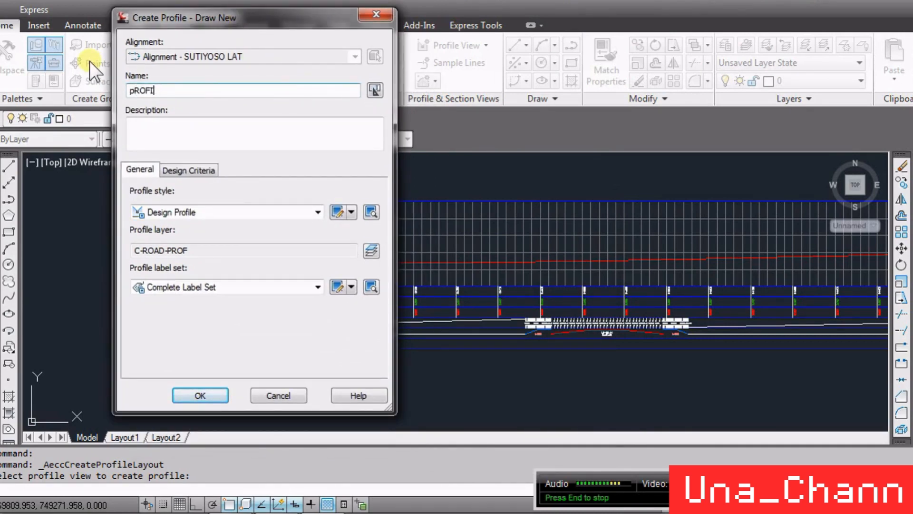
pyautogui.press('BackSpace')
pyautogui.press('BackSpace')
pyautogui.press('BackSpace')
pyautogui.press('BackSpace')
pyautogui.press('BackSpace')
pyautogui.write('Pr')
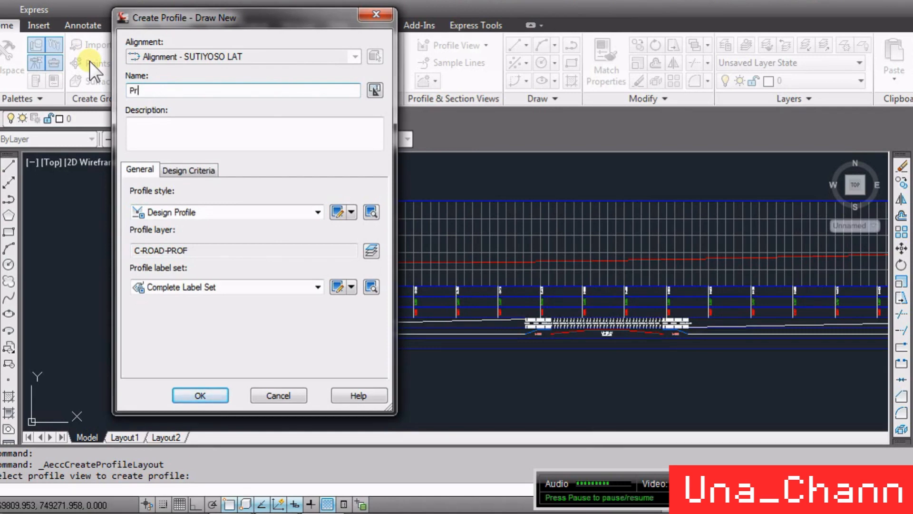
pyautogui.write('ofile')
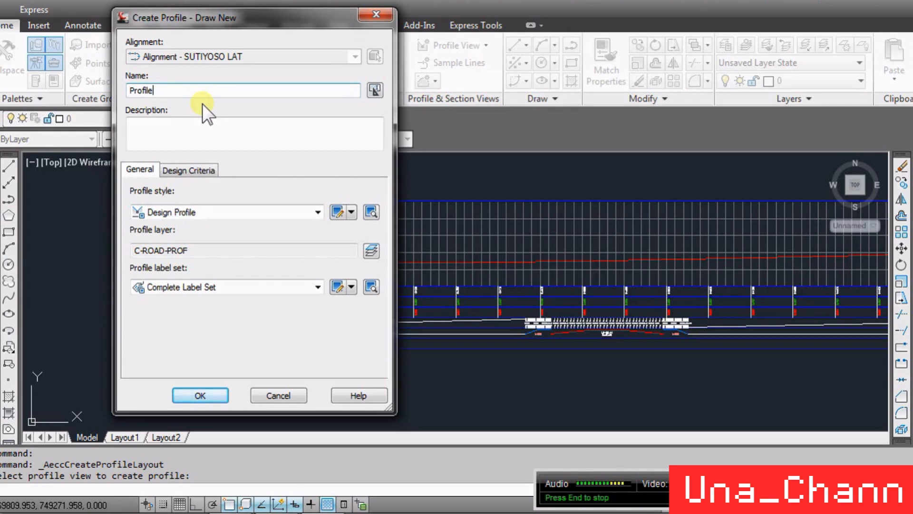
pyautogui.write('De')
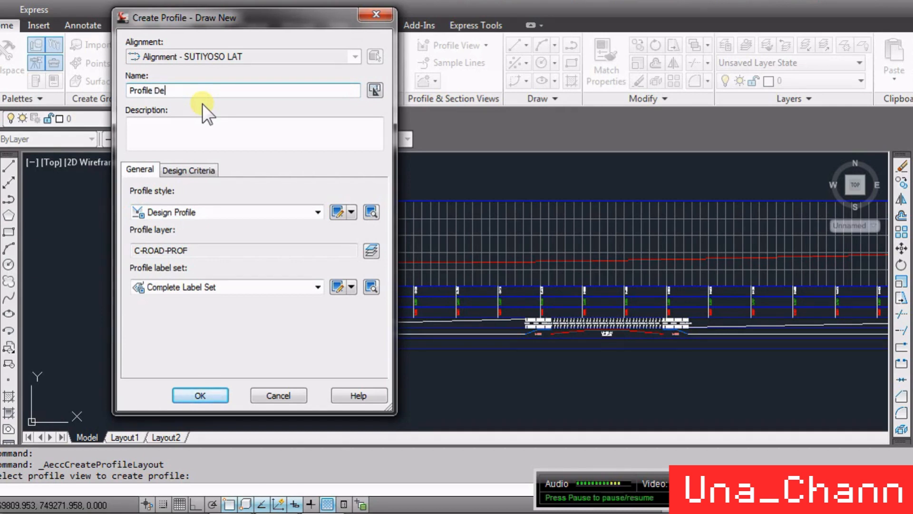
pyautogui.write('sign Latihan 3')
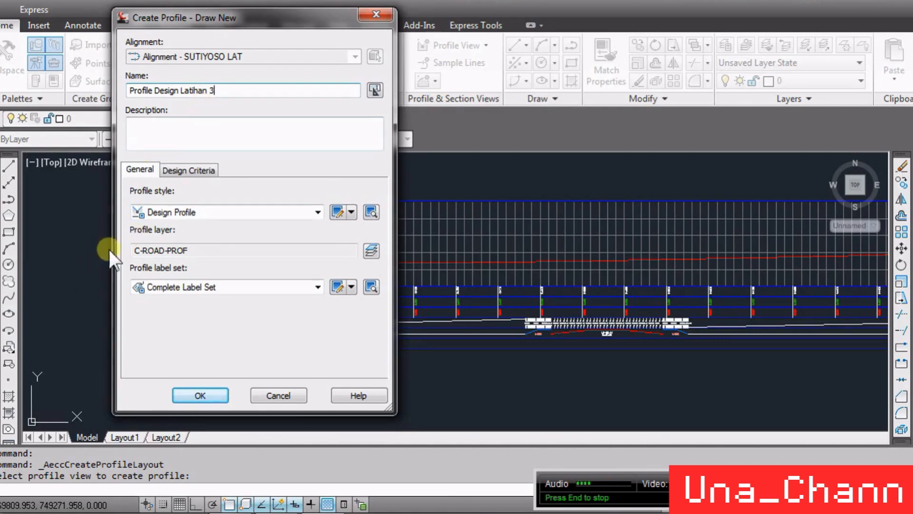
pyautogui.click(219, 391)
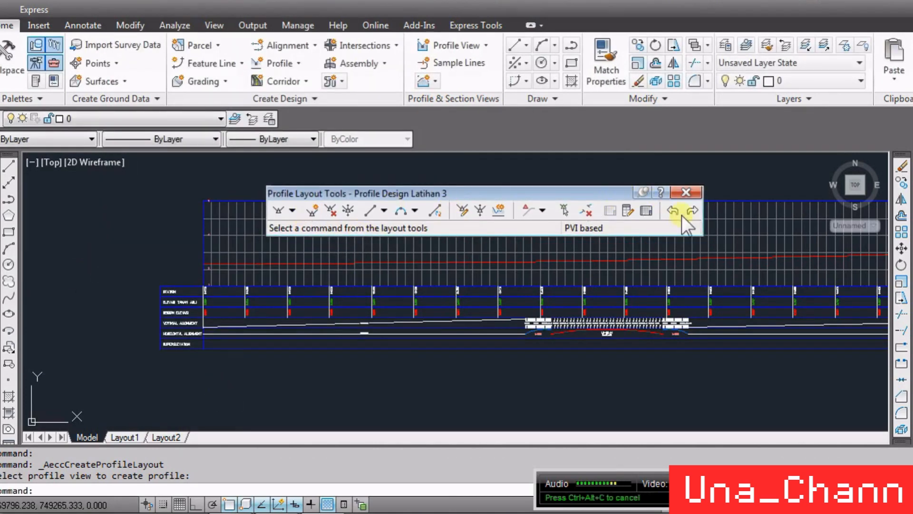
# Accept parabolic vertical curves with crest and sag curve lengths of 50 m in the curve settings.
pyautogui.moveTo(356, 190); pyautogui.dragTo(383, 113)
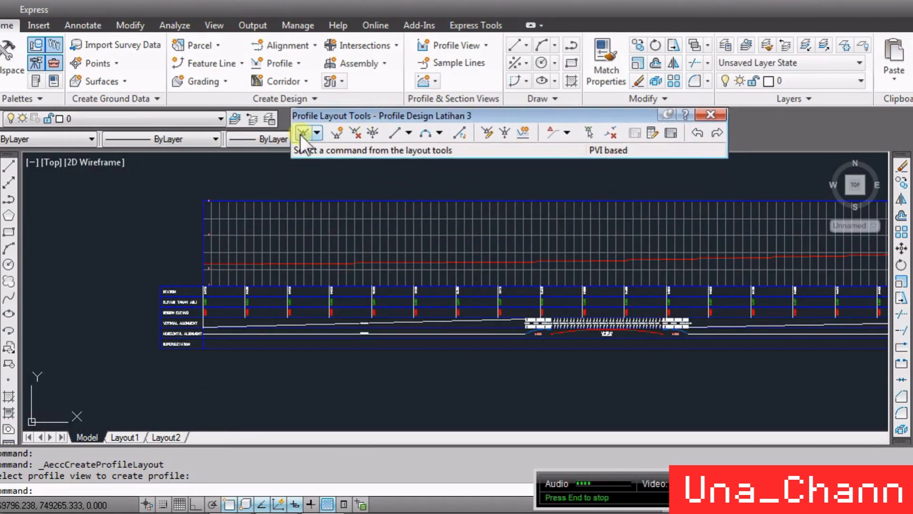
pyautogui.click(317, 133)
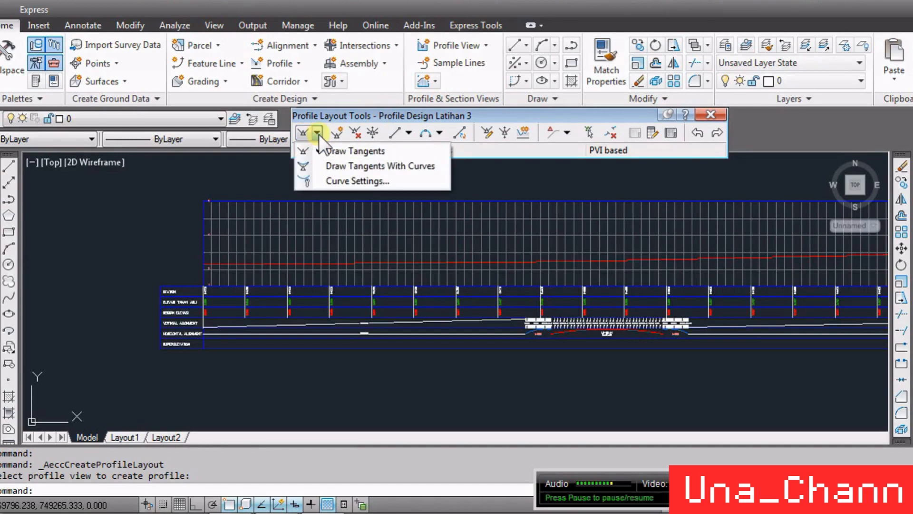
pyautogui.click(353, 181)
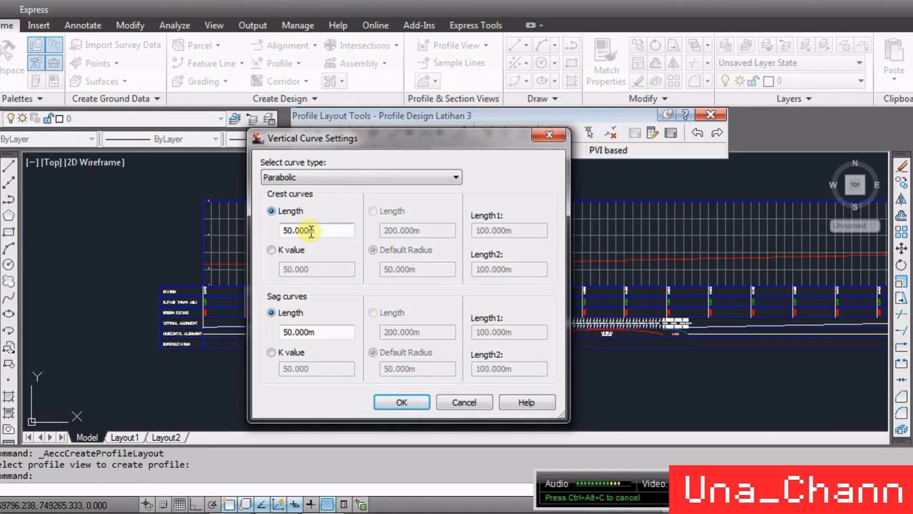
pyautogui.moveTo(326, 230); pyautogui.dragTo(267, 233)
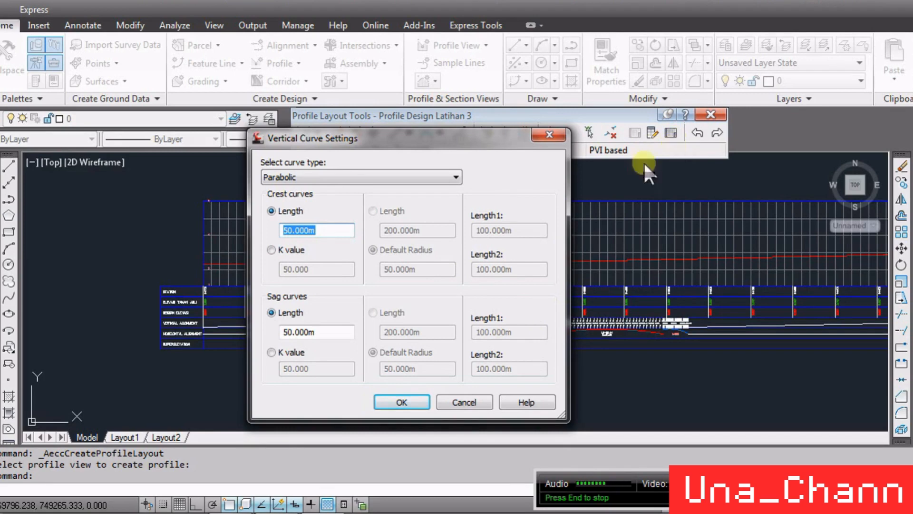
pyautogui.click(408, 403)
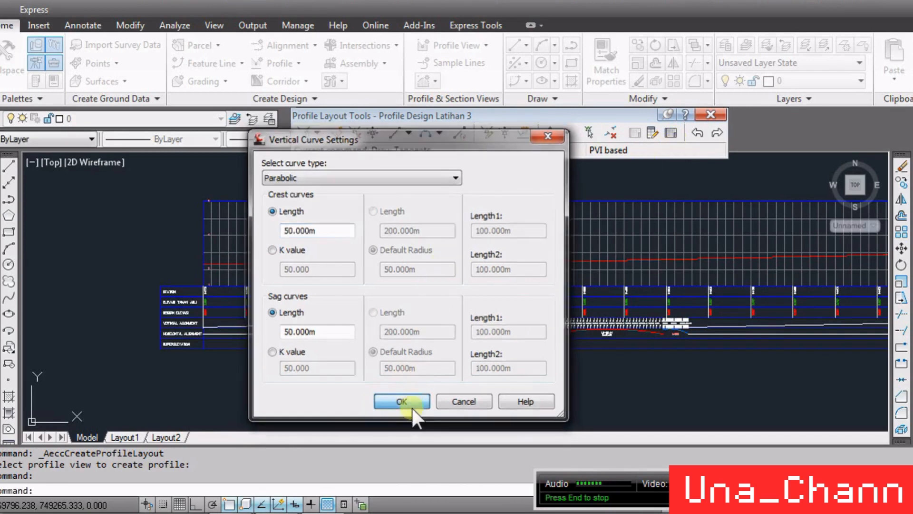
# Draw the first tangent with curves from station 0+000, slightly above the existing ground line, to about 0+075.
pyautogui.click(317, 132)
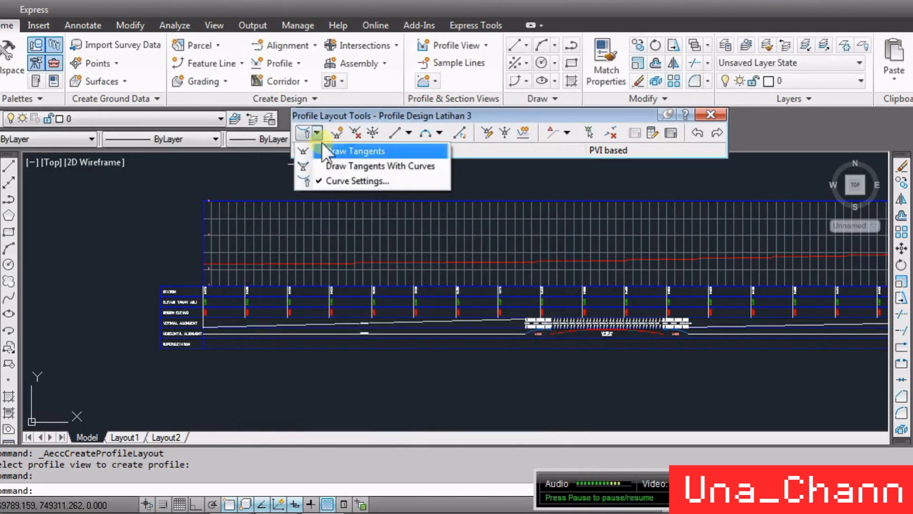
pyautogui.click(355, 166)
pyautogui.scroll(5, 213, 262)
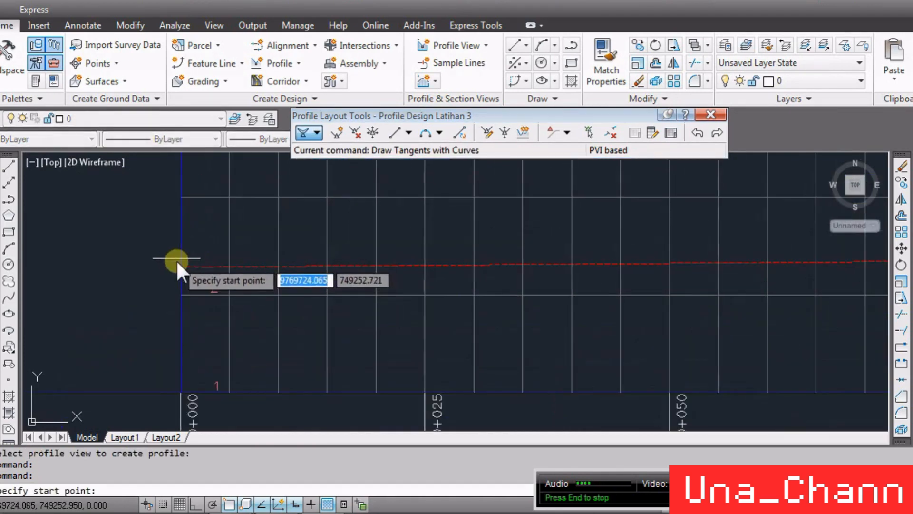
pyautogui.click(179, 250)
pyautogui.scroll(-3, 102, 260)
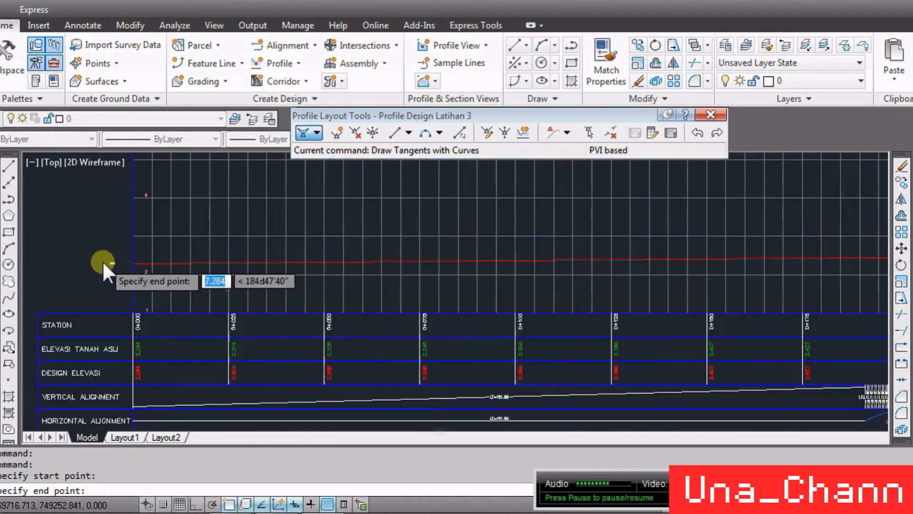
pyautogui.scroll(4, 426, 237)
pyautogui.click(418, 259)
pyautogui.scroll(-3, 137, 259)
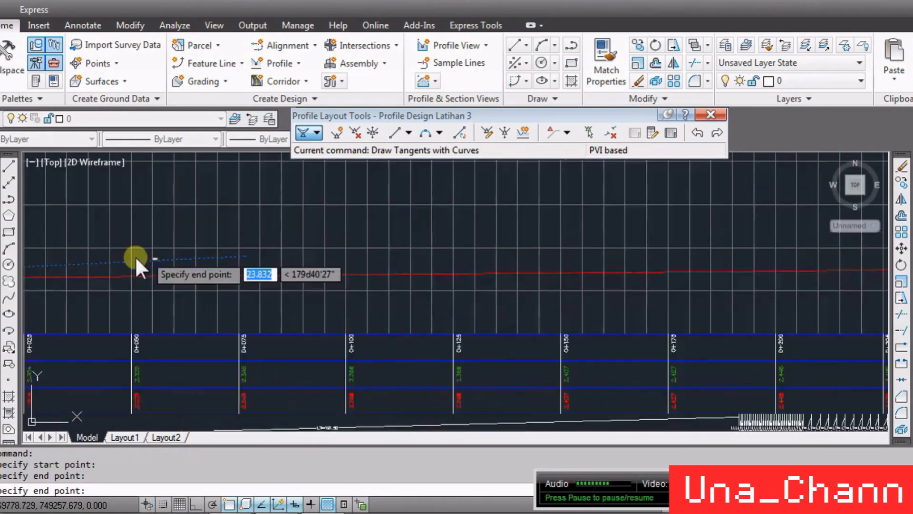
# Extend the design profile with points above the existing ground line at about stations 0+210 and 0+365.
pyautogui.scroll(-2, 136, 261)
pyautogui.scroll(4, 583, 269)
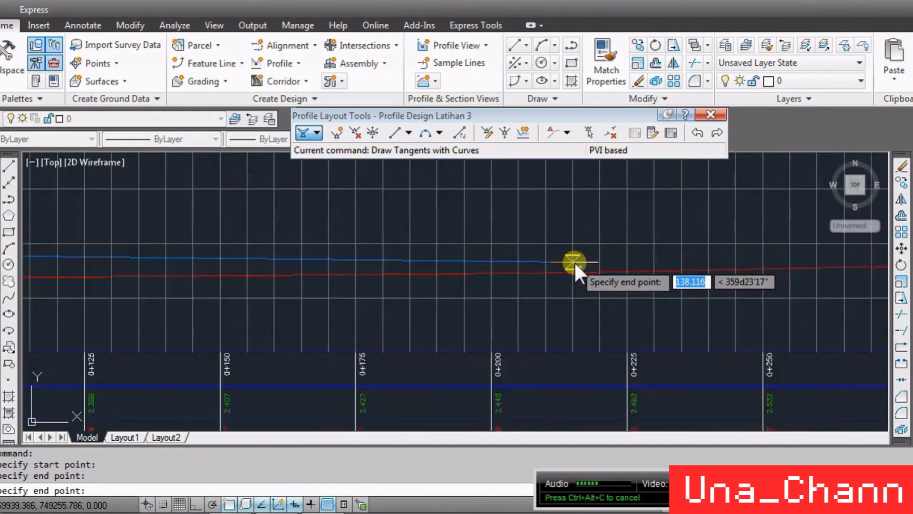
pyautogui.click(549, 261)
pyautogui.scroll(-3, 534, 265)
pyautogui.scroll(5, 541, 255)
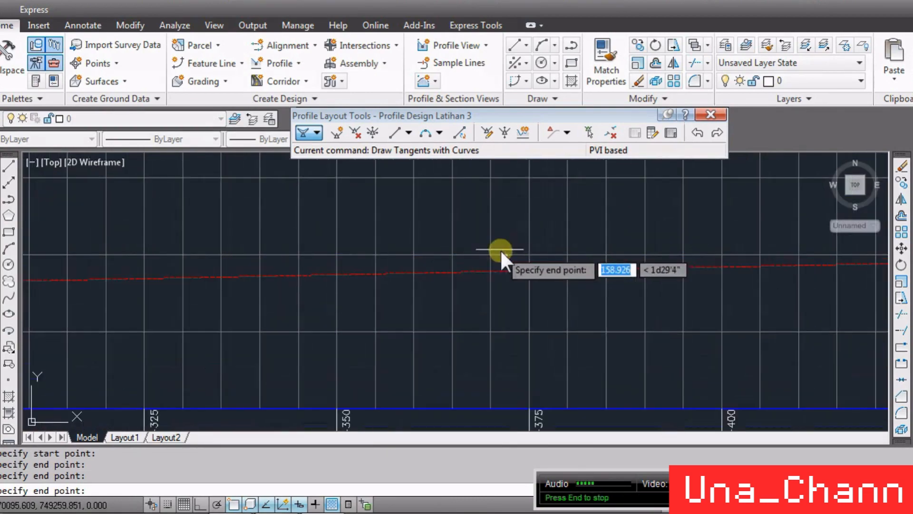
pyautogui.click(470, 237)
pyautogui.scroll(-3, 469, 242)
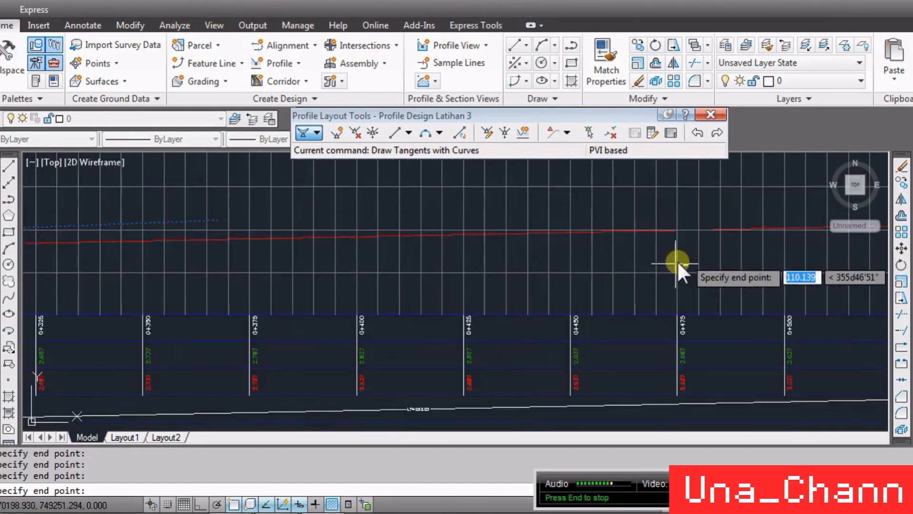
# Continue the design tangents with points below the existing ground line at about stations 0+545 and 0+720.
pyautogui.scroll(3, 677, 261)
pyautogui.click(651, 233)
pyautogui.scroll(-5, 652, 233)
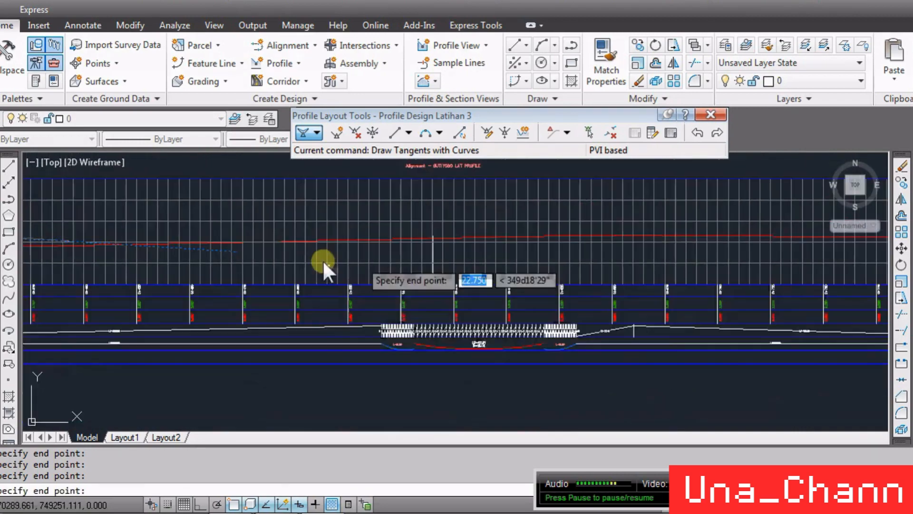
pyautogui.scroll(6, 749, 244)
pyautogui.click(750, 255)
pyautogui.scroll(-5, 31, 231)
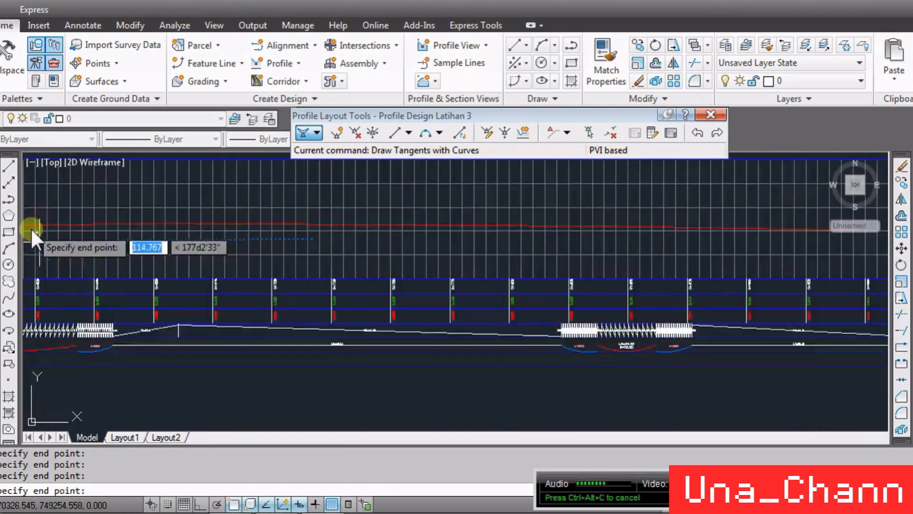
# Add a point below ground at about station 0+980 and finish the design tangents above the existing ground line's endpoint.
pyautogui.scroll(5, 602, 246)
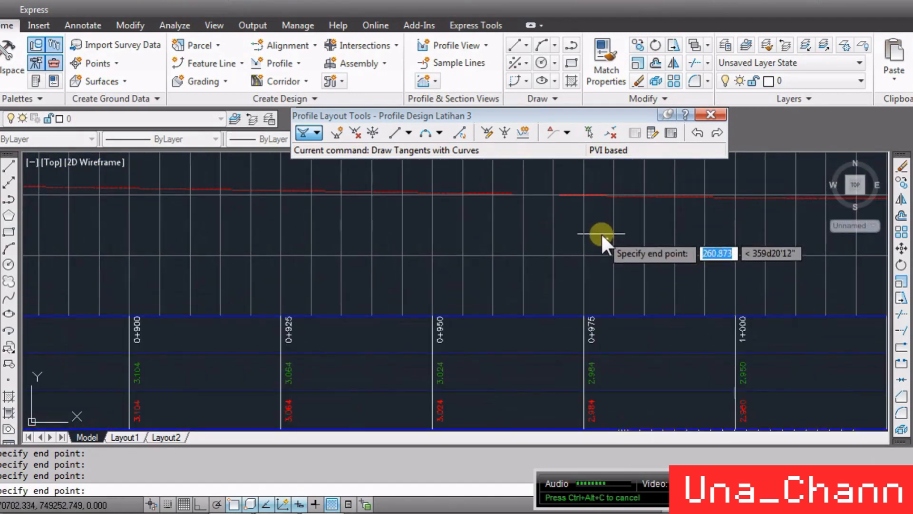
pyautogui.click(602, 234)
pyautogui.scroll(-5, 185, 237)
pyautogui.scroll(10, 554, 229)
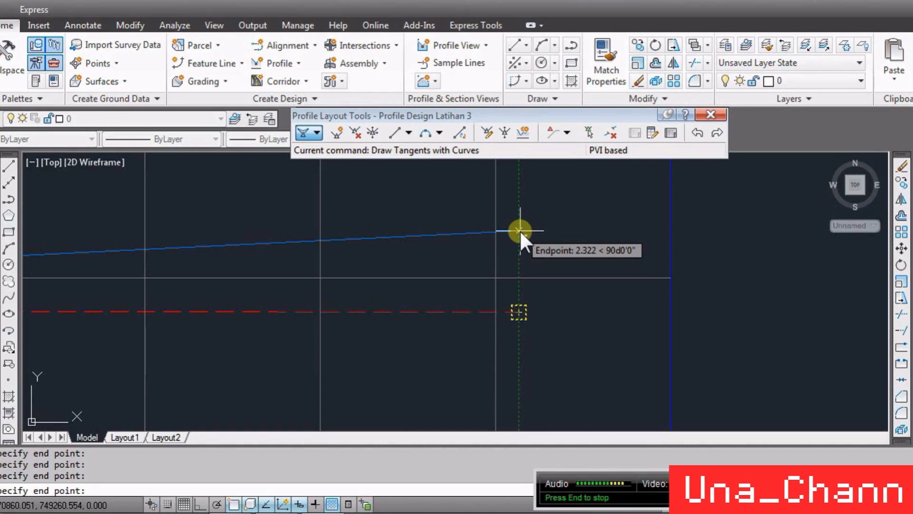
pyautogui.click(519, 229)
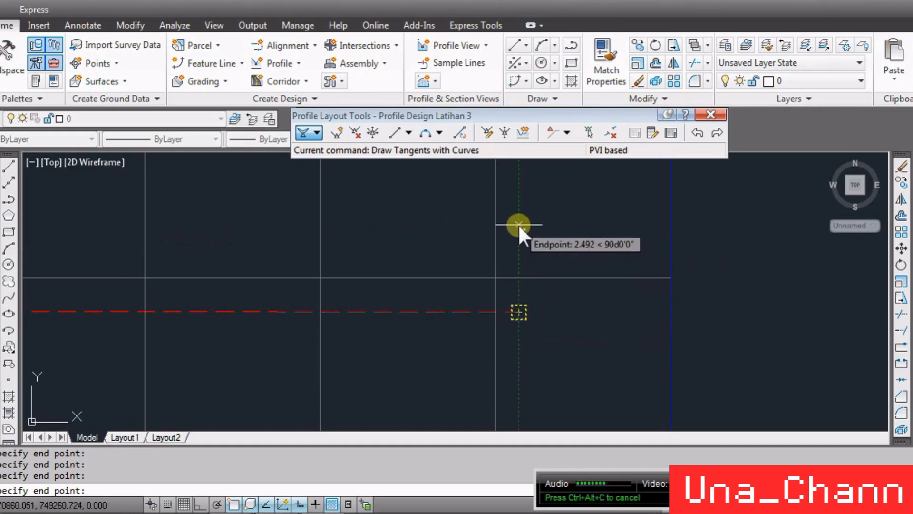
pyautogui.scroll(-5, 563, 220)
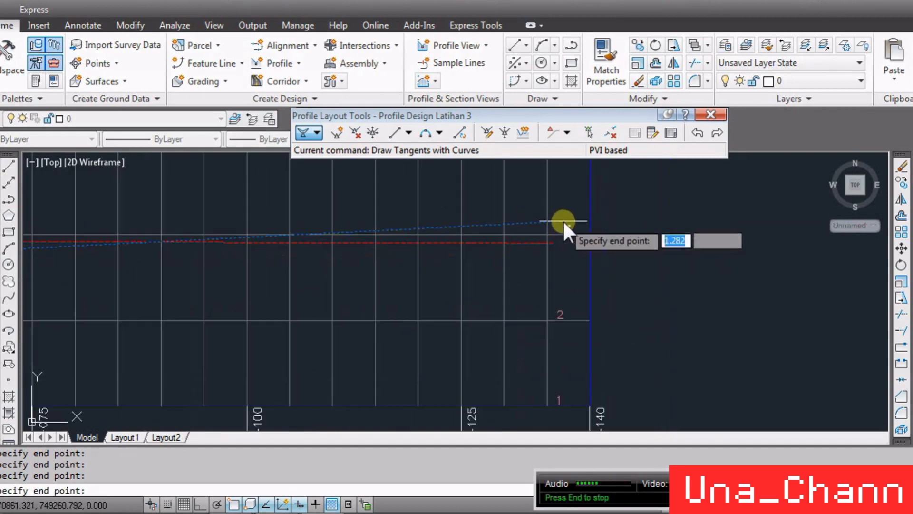
pyautogui.click(563, 220)
pyautogui.press('Return')
pyautogui.scroll(-12, 854, 264)
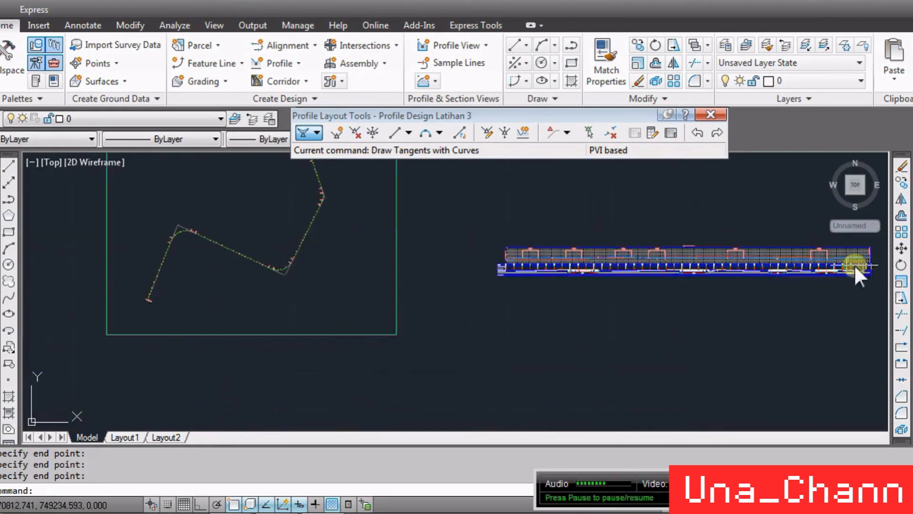
# Display the properties of the new design profile line near station 0+000.
pyautogui.scroll(8, 648, 251)
pyautogui.scroll(6, 267, 248)
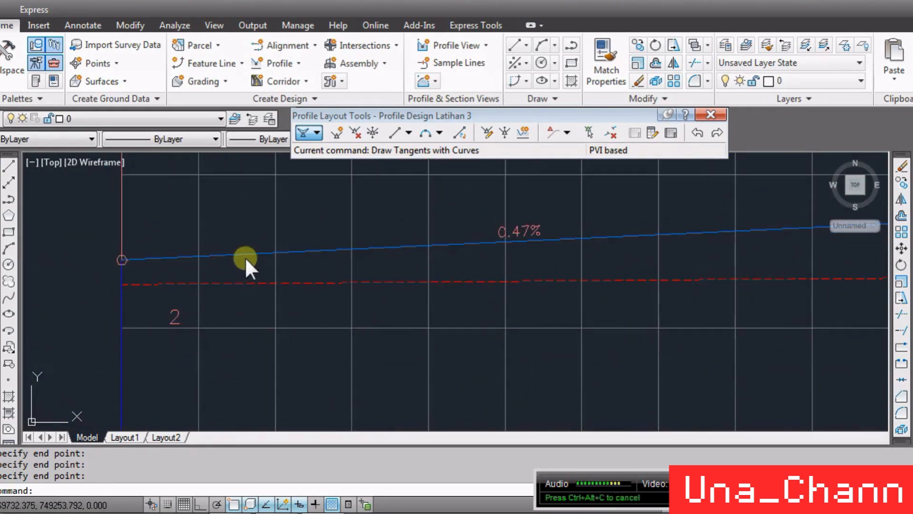
pyautogui.click(244, 256)
pyautogui.write('ch')
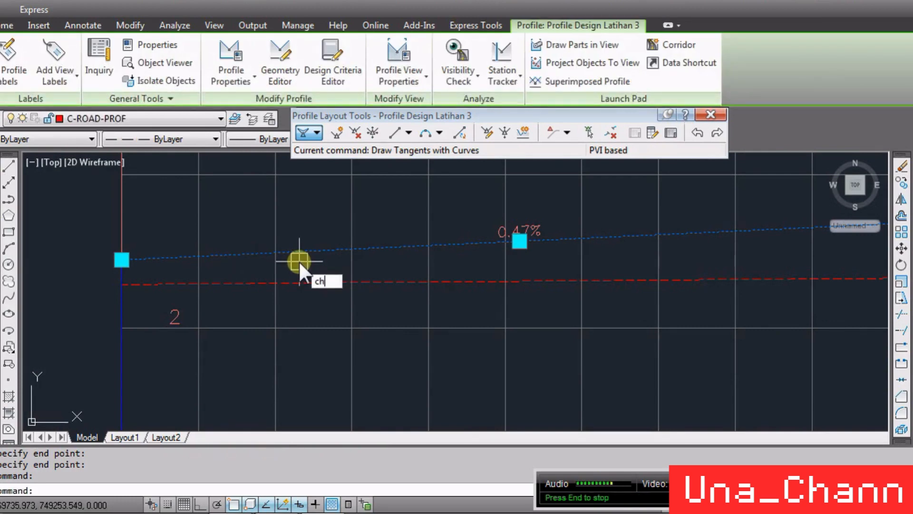
pyautogui.press('Return')
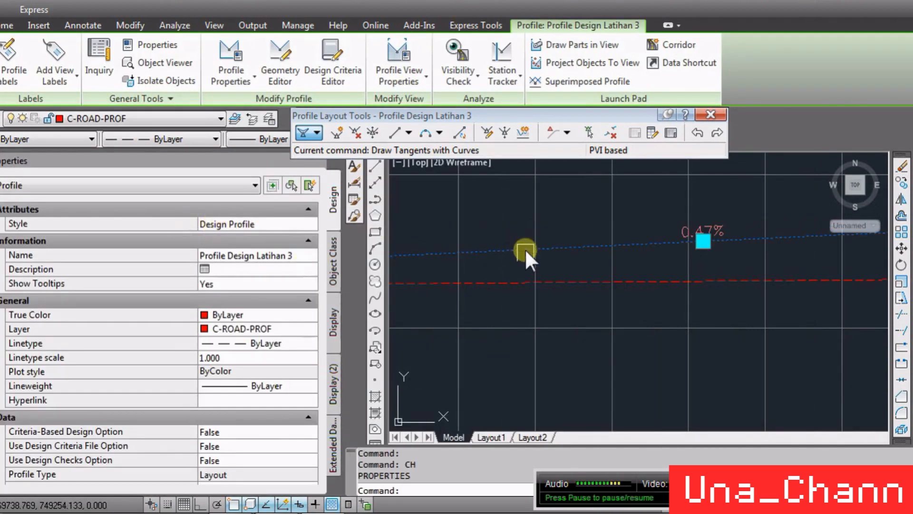
# Set the style of the existing ground profile to EXISTING.
pyautogui.press('Escape')
pyautogui.click(515, 282)
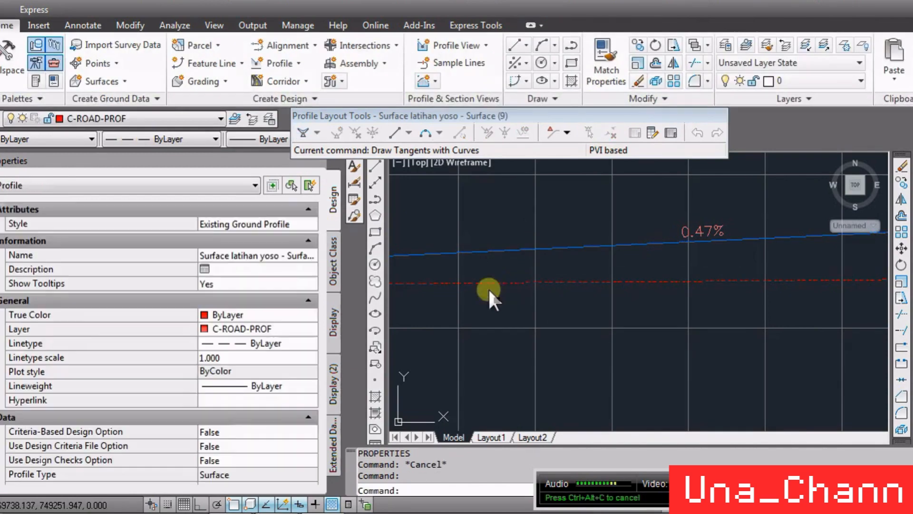
pyautogui.click(299, 224)
pyautogui.click(307, 224)
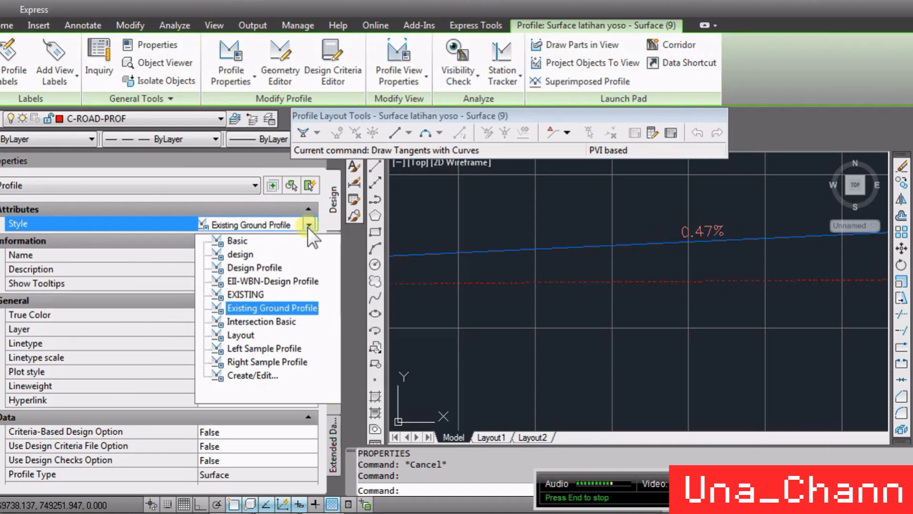
pyautogui.click(247, 293)
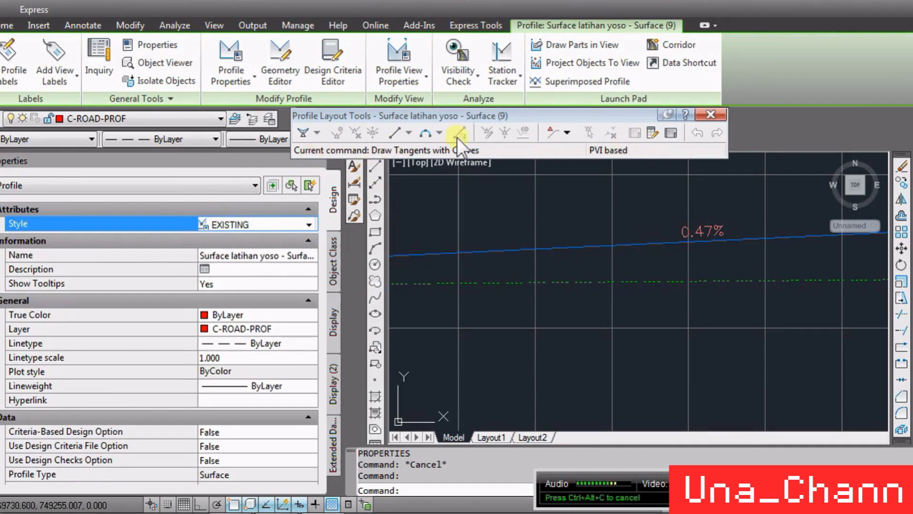
# Try the Existing Ground Profile, Layout and Left Sample Profile styles on the ground line, and return it to EXISTING.
pyautogui.click(271, 223)
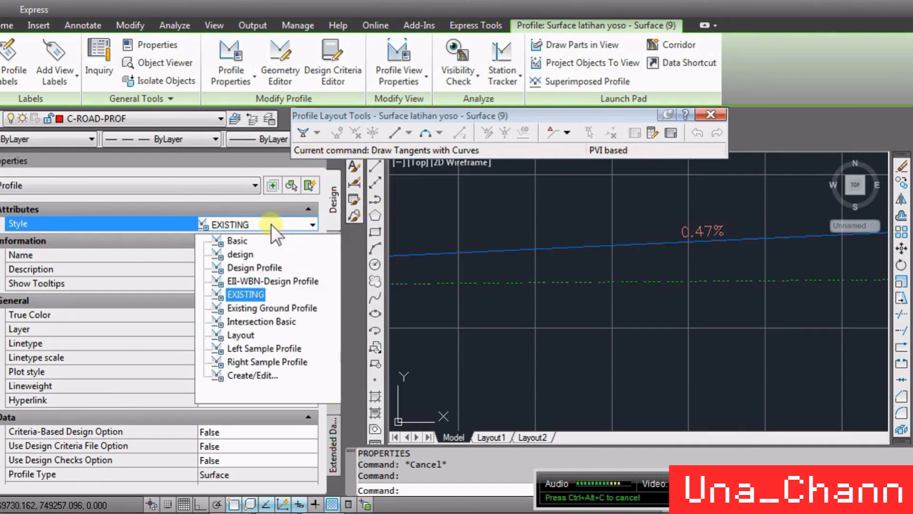
pyautogui.click(258, 309)
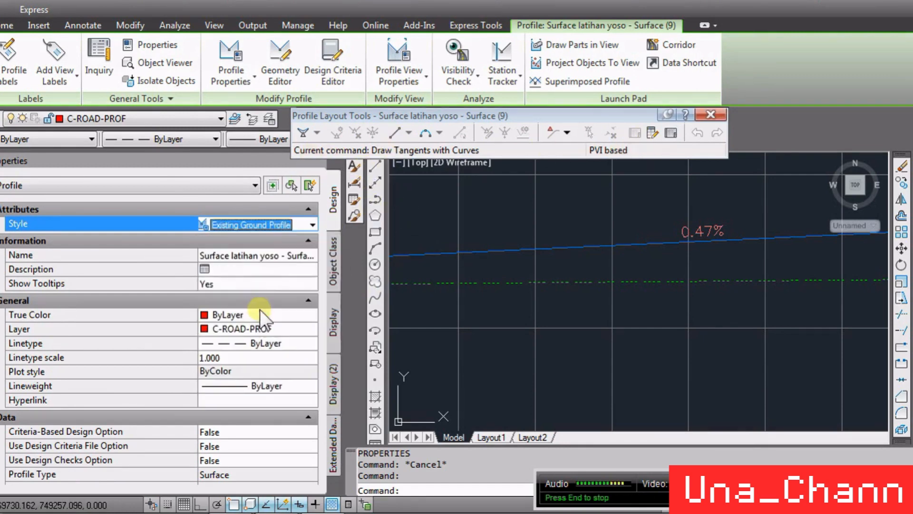
pyautogui.click(264, 225)
pyautogui.click(230, 336)
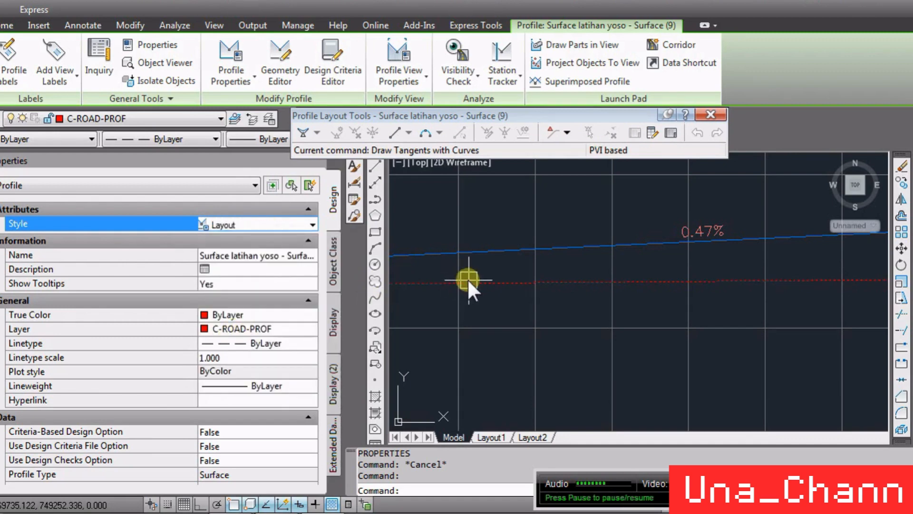
pyautogui.click(245, 223)
pyautogui.click(264, 347)
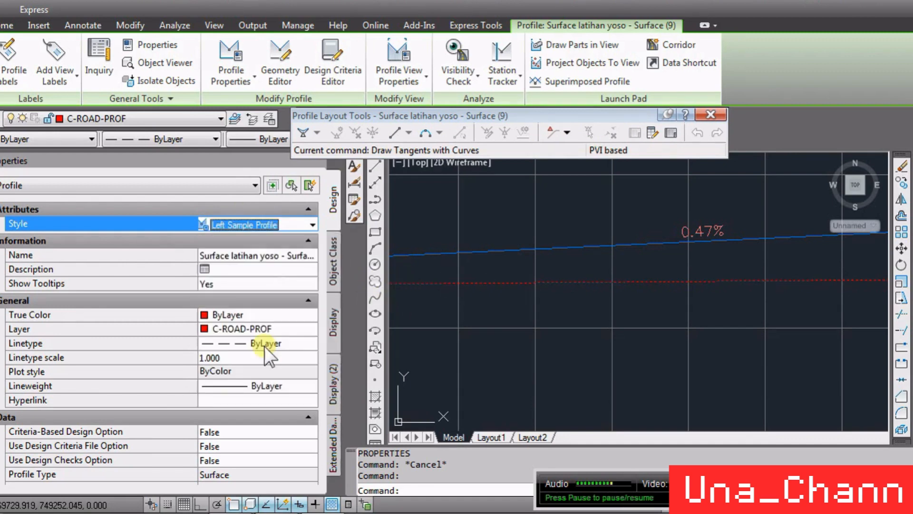
pyautogui.click(295, 225)
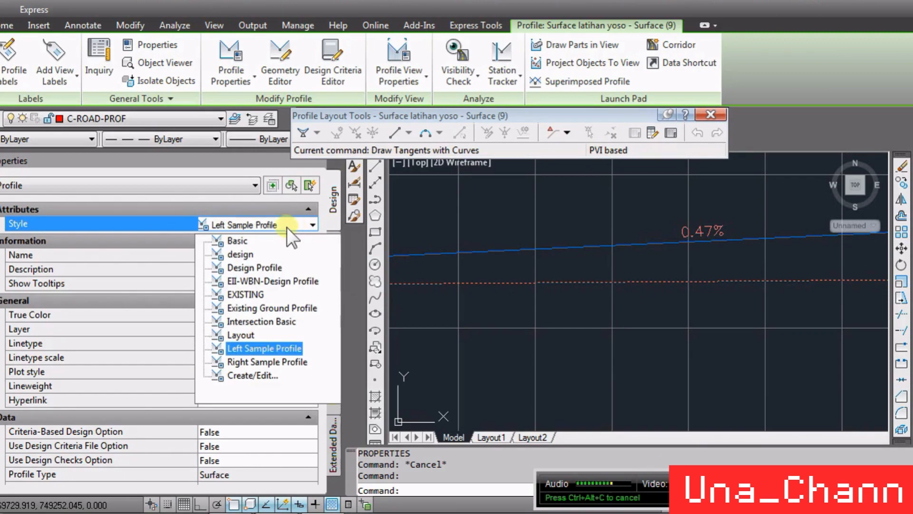
pyautogui.click(247, 296)
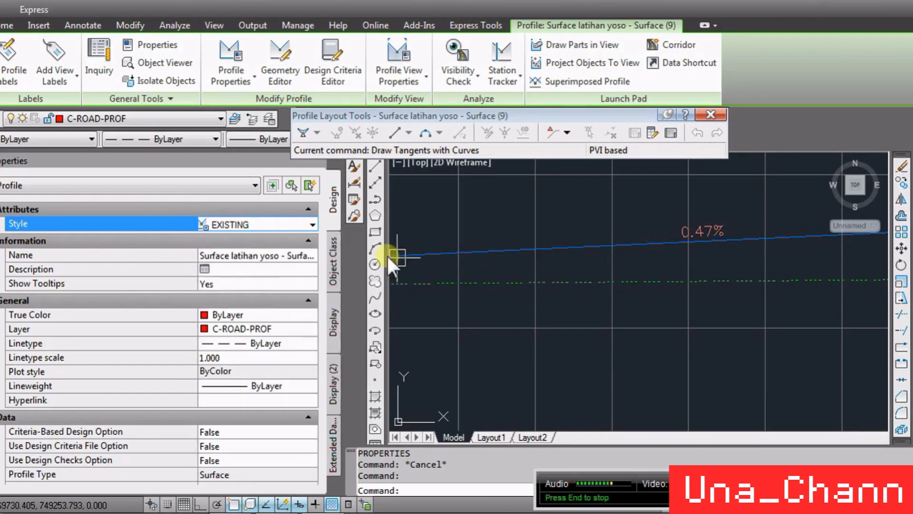
# Close the object properties and the profile layout tools, leaving the existing ground profile deselected.
pyautogui.click(318, 163)
pyautogui.press('Escape')
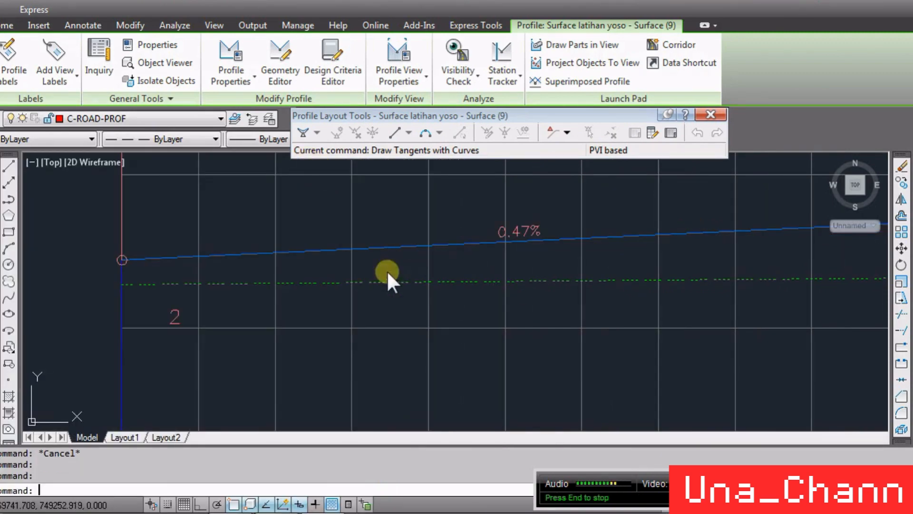
pyautogui.scroll(-3, 404, 256)
pyautogui.scroll(-2, 401, 238)
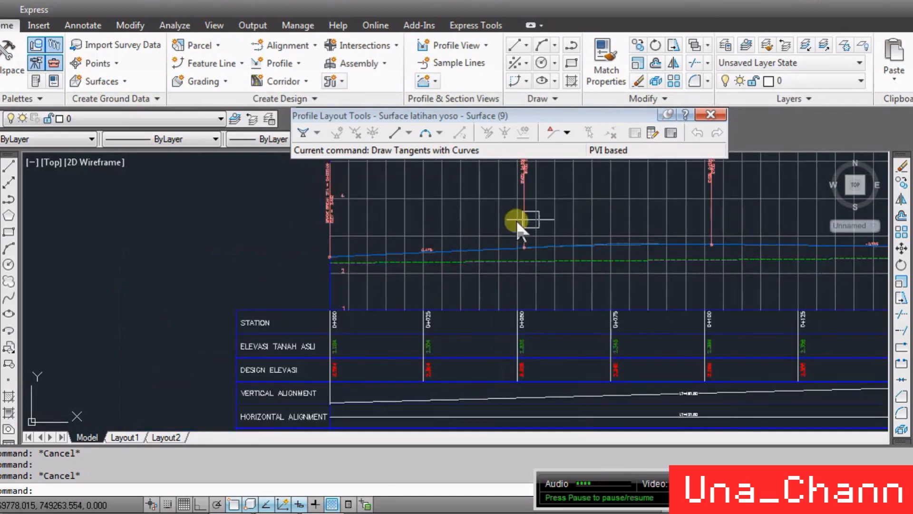
pyautogui.click(719, 116)
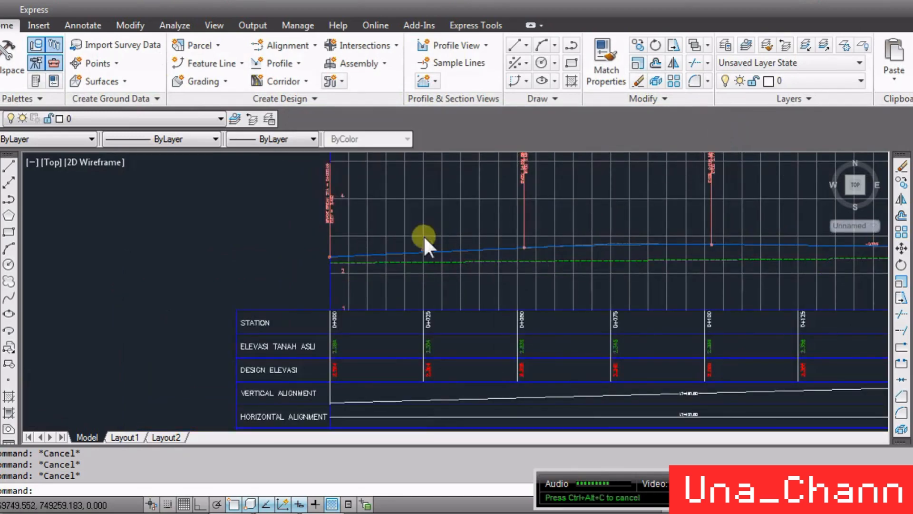
# Select the design profile line near station 0+050 and display its object properties.
pyautogui.scroll(4, 423, 237)
pyautogui.scroll(-3, 432, 236)
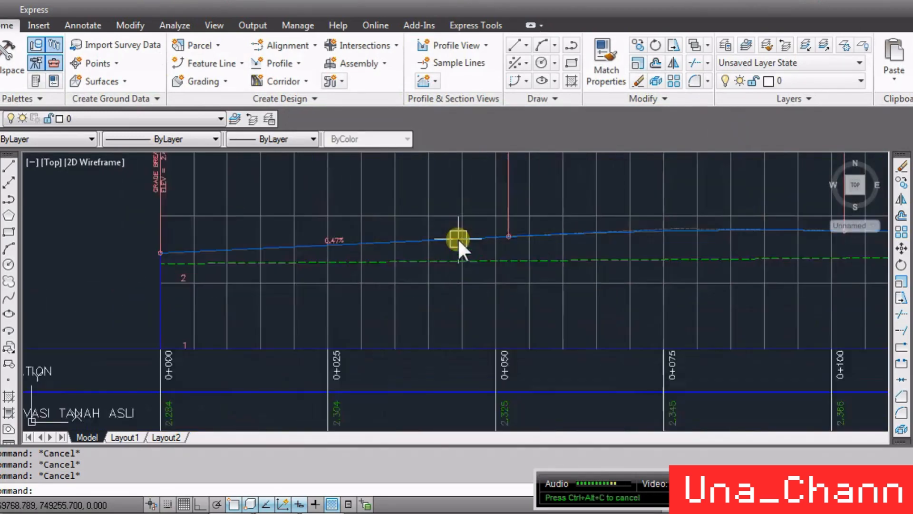
pyautogui.scroll(3, 408, 210)
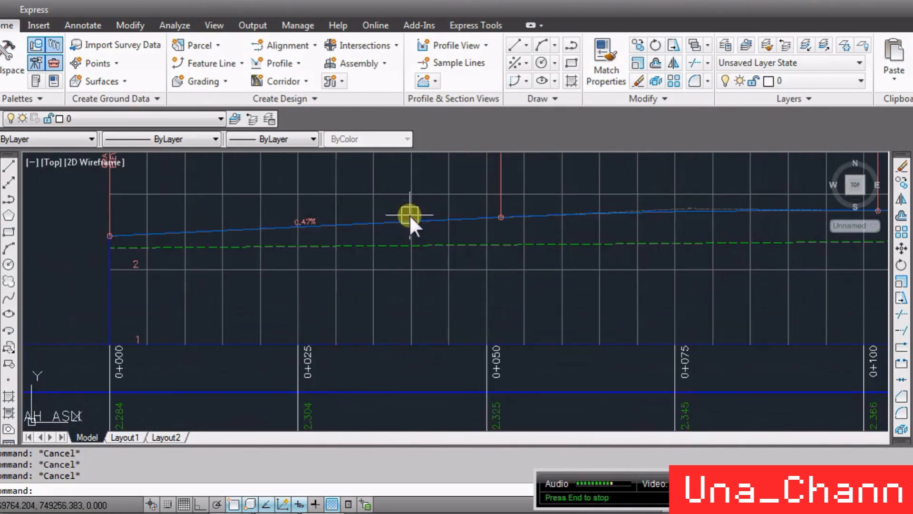
pyautogui.scroll(-2, 402, 205)
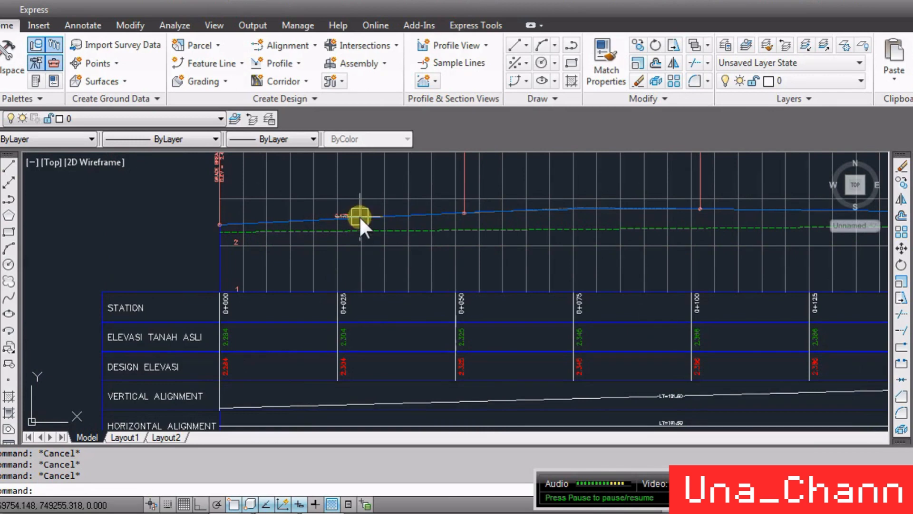
pyautogui.scroll(3, 450, 237)
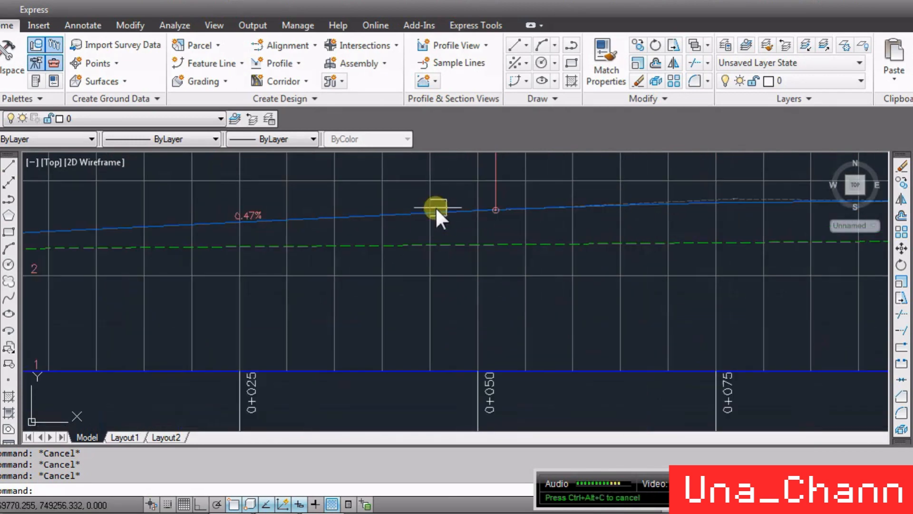
pyautogui.click(457, 211)
pyautogui.scroll(-3, 466, 213)
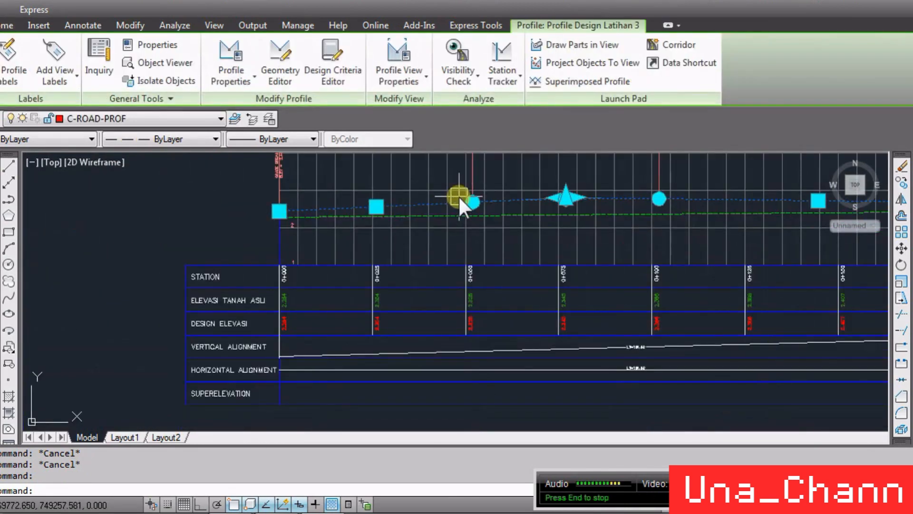
pyautogui.scroll(3, 269, 342)
pyautogui.scroll(-4, 269, 343)
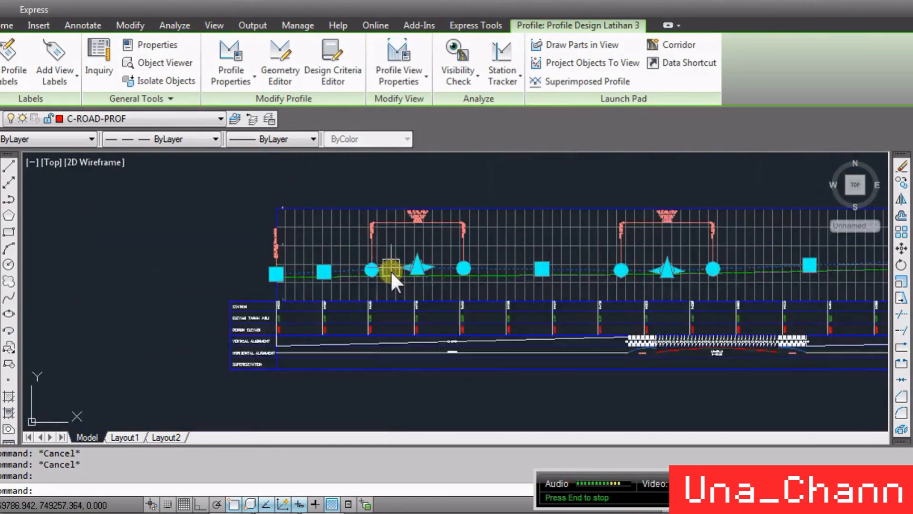
pyautogui.scroll(2, 390, 270)
pyautogui.scroll(-1, 354, 285)
pyautogui.scroll(2, 296, 346)
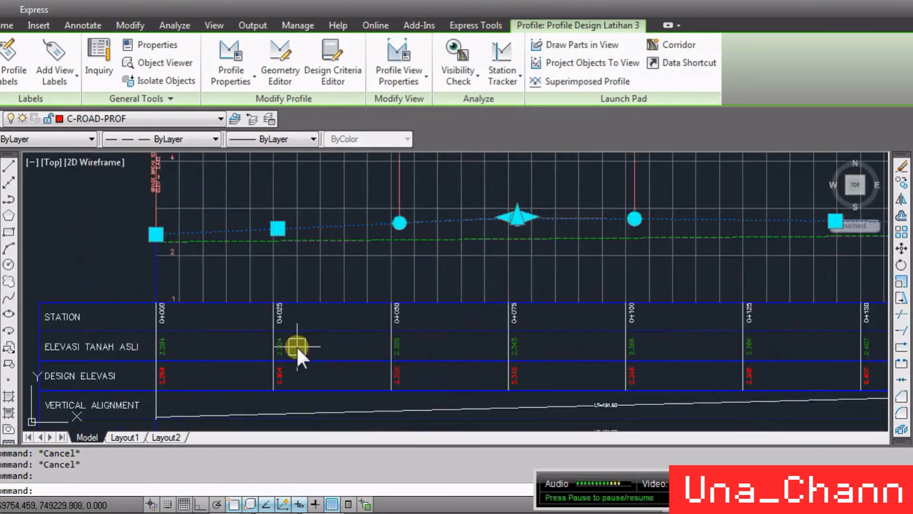
pyautogui.write('ch')
pyautogui.press('Return')
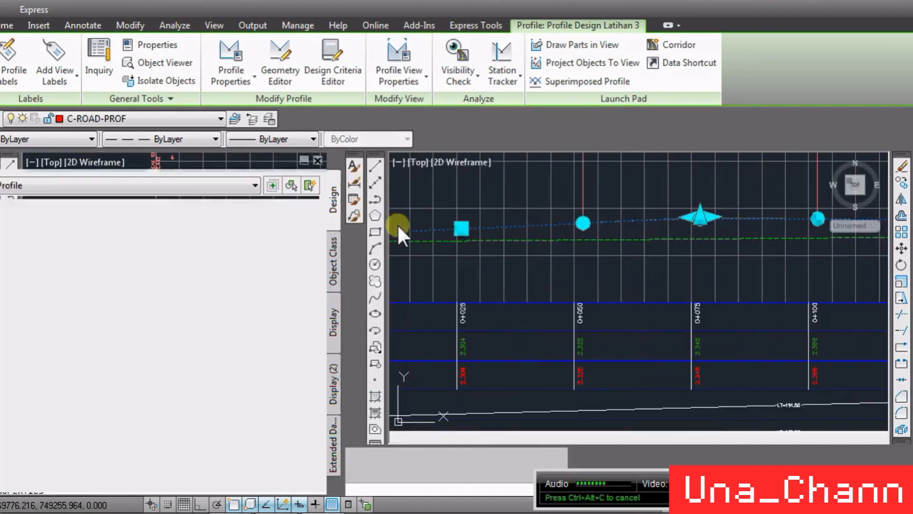
# Try the EII-WBN-Design Profile style on the design profile, settle on the Layout style and close its properties.
pyautogui.click(256, 227)
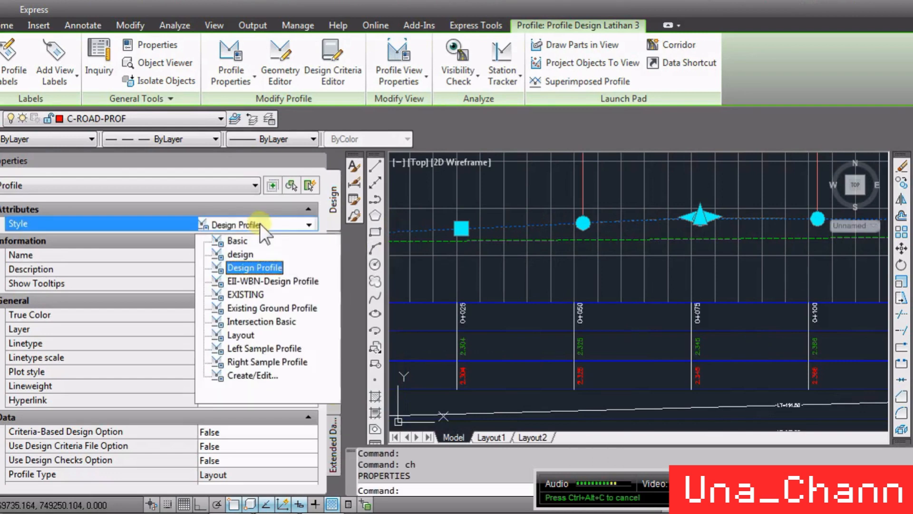
pyautogui.click(272, 281)
pyautogui.click(284, 224)
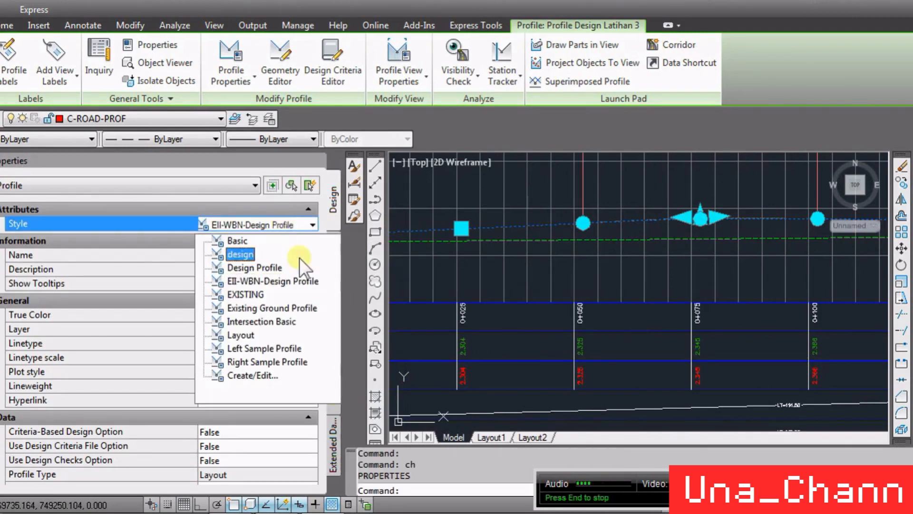
pyautogui.click(247, 332)
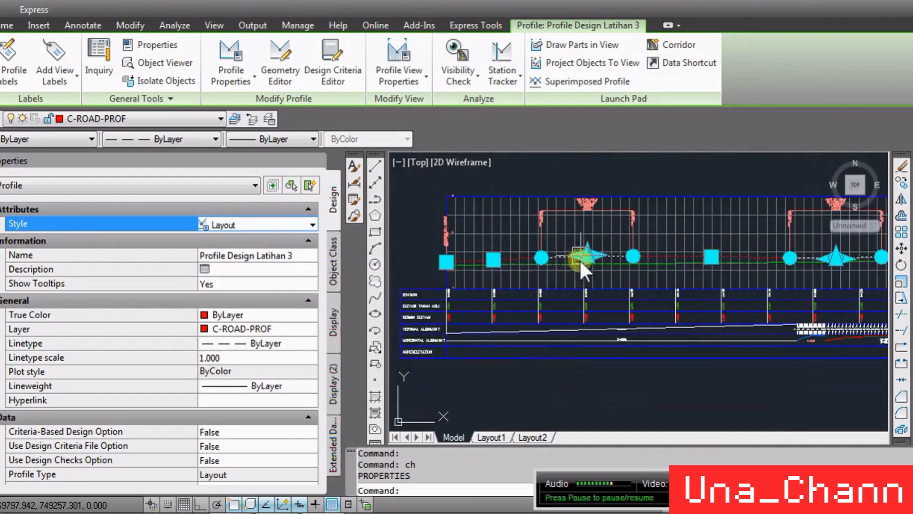
pyautogui.click(318, 161)
pyautogui.press('Escape')
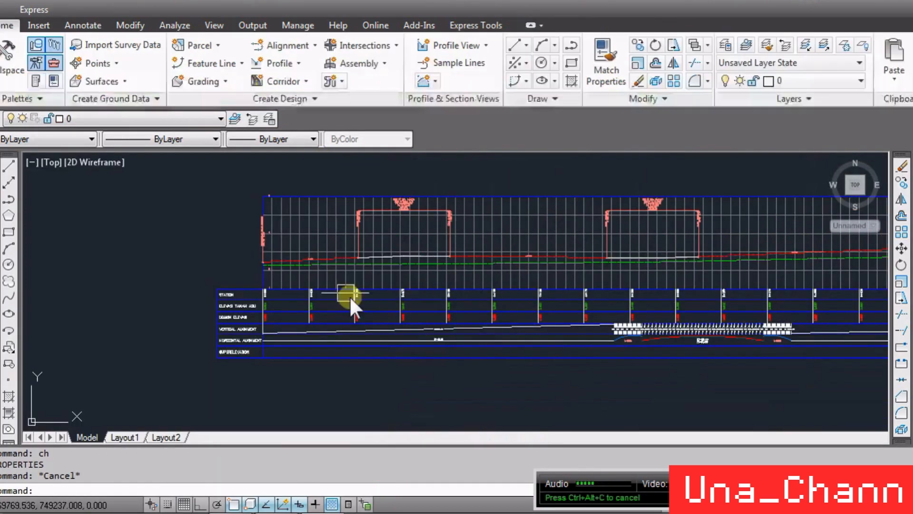
# Compare the design profile with the ground line and with the existing and design elevation bands around stations 0+000 to 0+050.
pyautogui.scroll(5, 328, 247)
pyautogui.scroll(-8, 332, 248)
pyautogui.scroll(3, 542, 246)
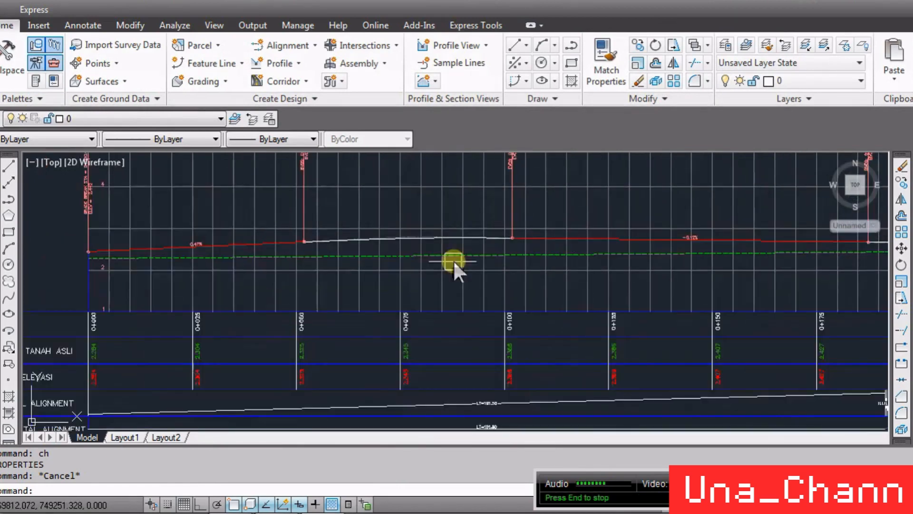
pyautogui.scroll(-4, 453, 260)
pyautogui.scroll(6, 374, 257)
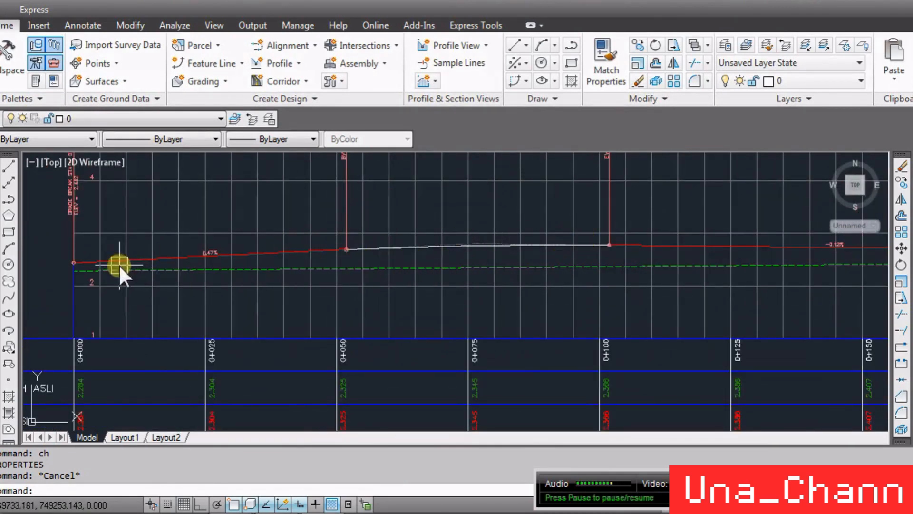
pyautogui.scroll(-2, 295, 251)
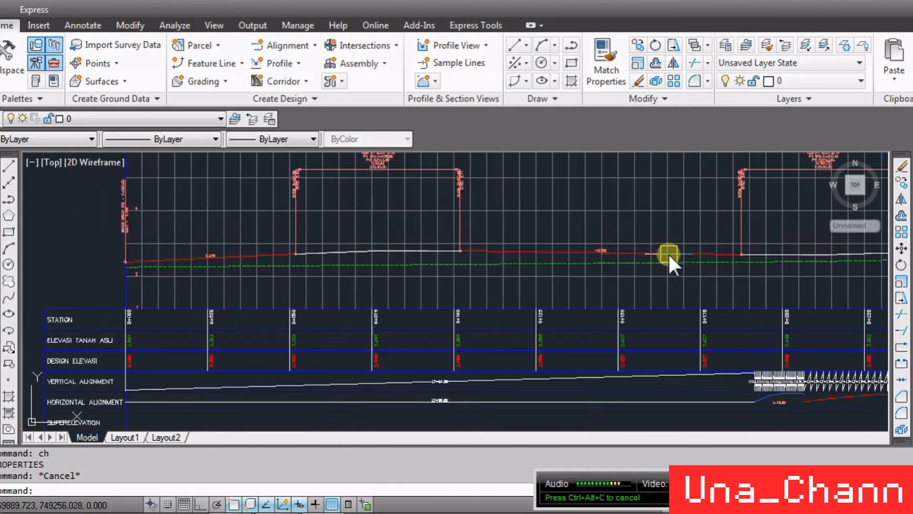
pyautogui.scroll(-2, 616, 246)
pyautogui.scroll(8, 347, 305)
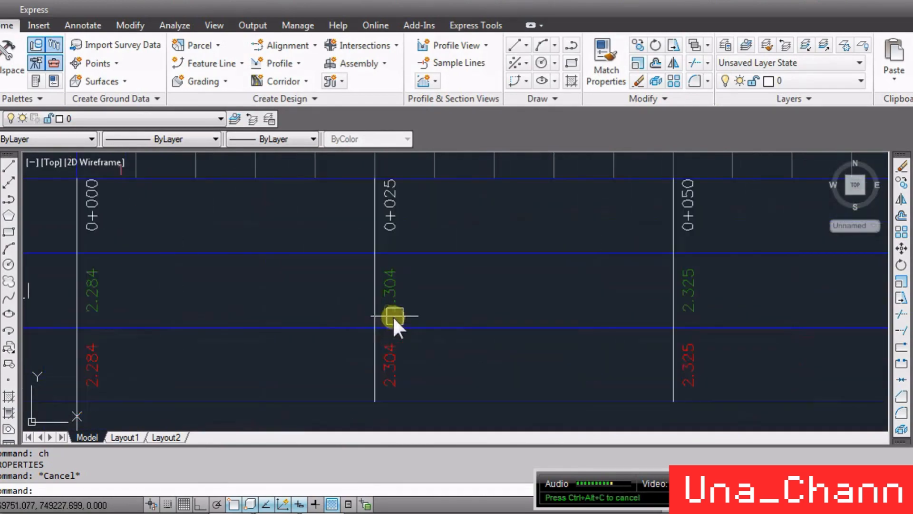
pyautogui.scroll(-4, 437, 318)
pyautogui.scroll(6, 414, 342)
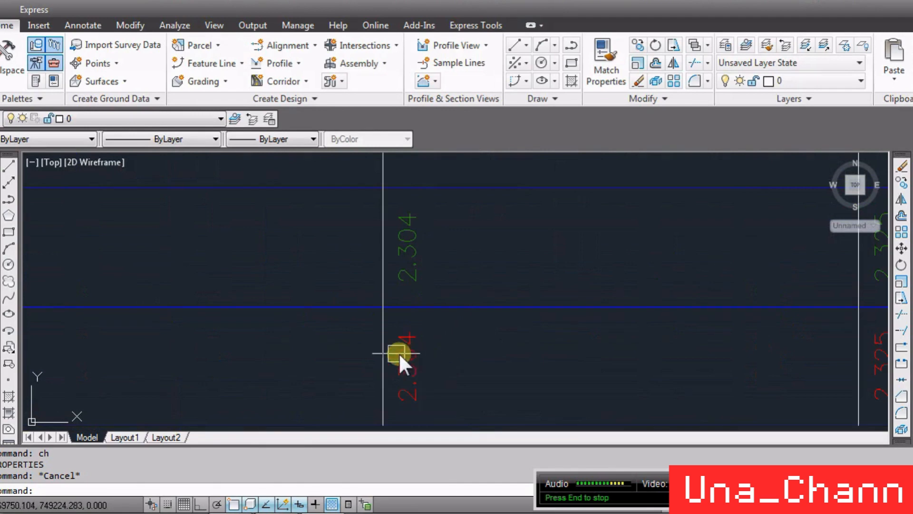
pyautogui.scroll(-7, 398, 353)
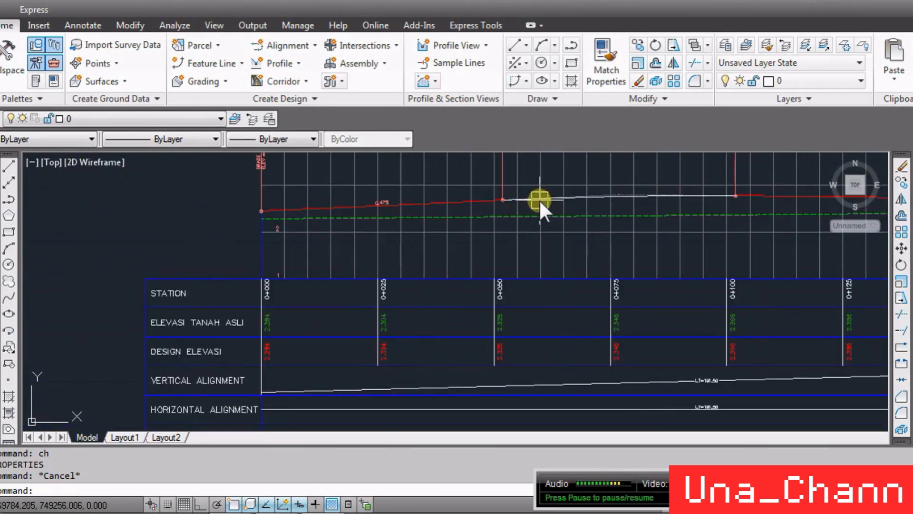
pyautogui.scroll(5, 495, 313)
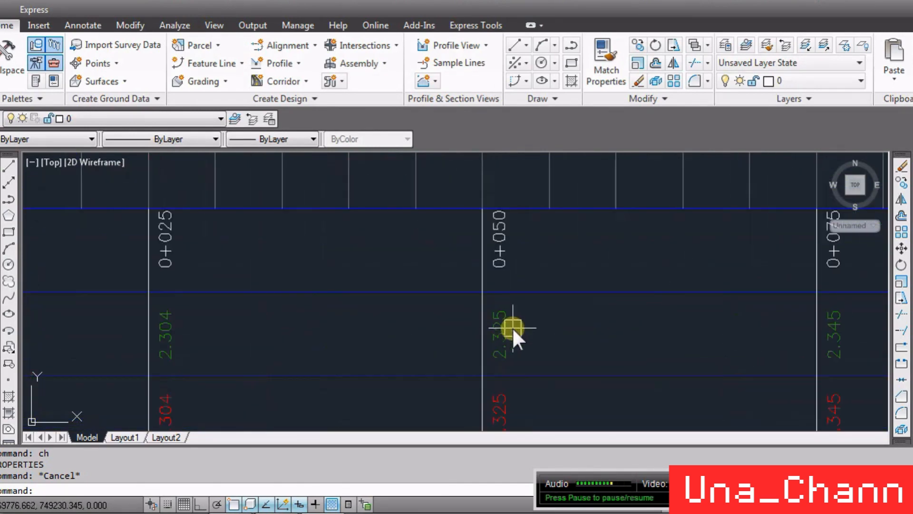
pyautogui.scroll(-4, 513, 375)
pyautogui.scroll(-2, 271, 230)
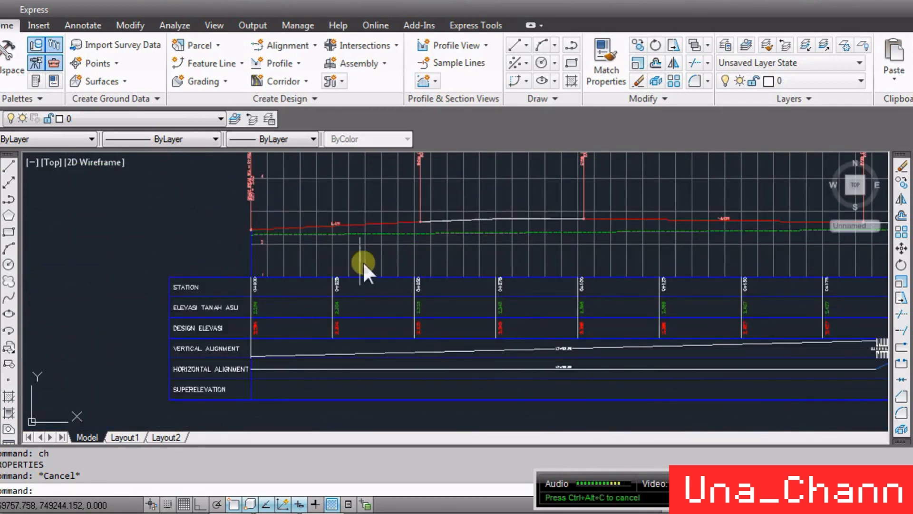
# Open the band properties of the Profile Latihan profile view and select the EII-WBN-Project Elevation band.
pyautogui.click(349, 259)
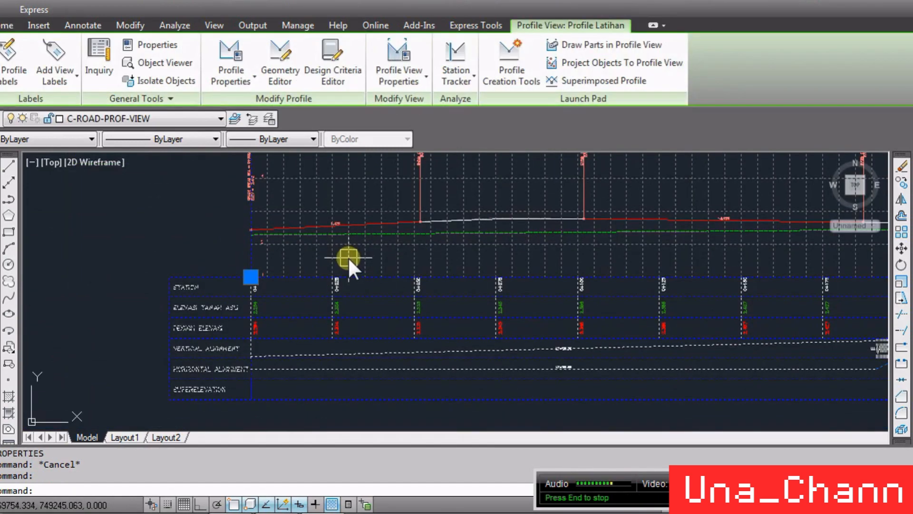
pyautogui.rightClick(348, 259)
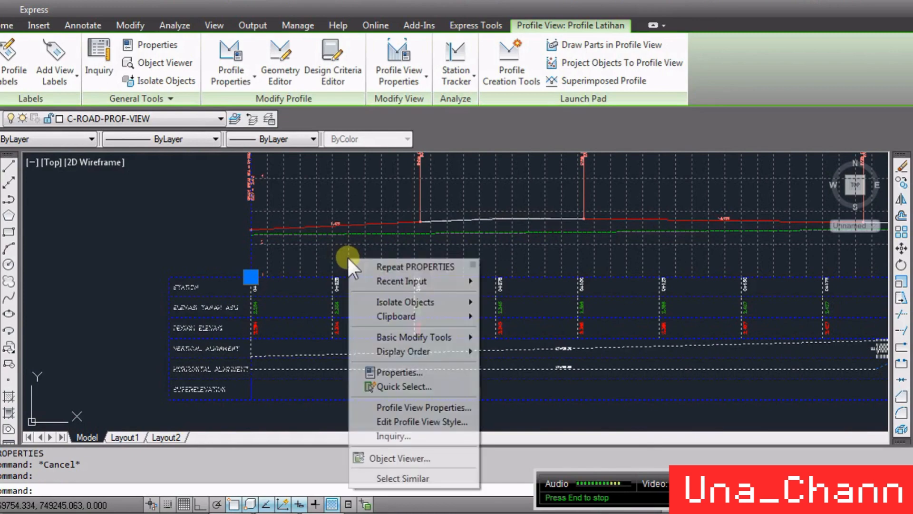
pyautogui.click(446, 408)
pyautogui.moveTo(540, 301); pyautogui.dragTo(739, 58)
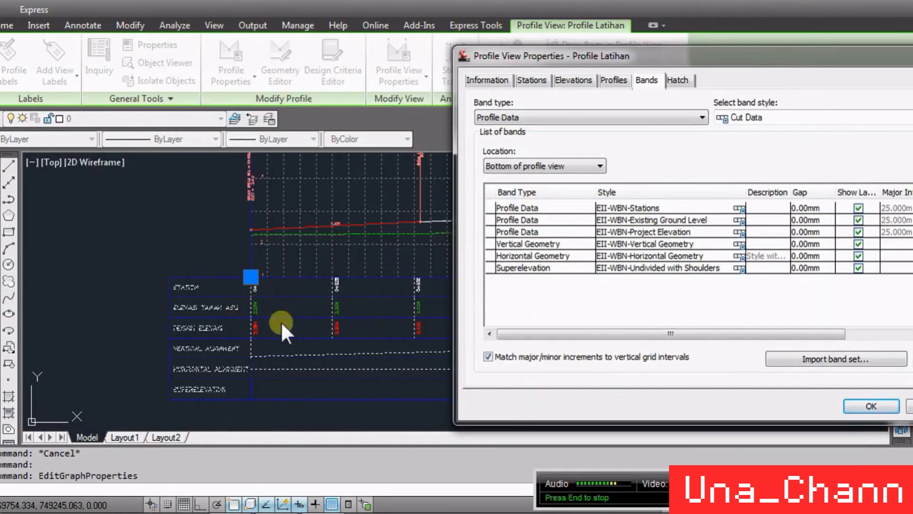
pyautogui.click(687, 232)
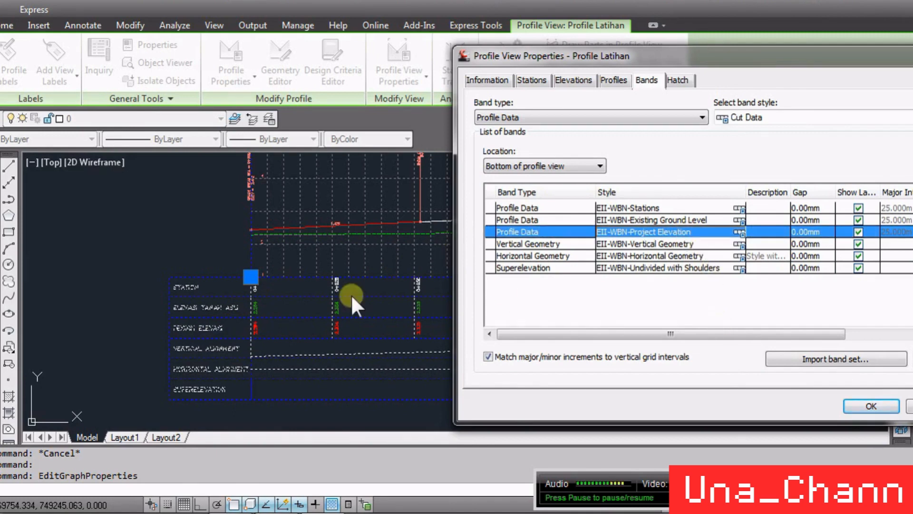
pyautogui.click(669, 210)
pyautogui.click(669, 221)
pyautogui.click(675, 232)
# Set both Profile1 and Profile2 of the EII-WBN-Project Elevation band to Profile Design Latihan 3.
pyautogui.moveTo(782, 58); pyautogui.dragTo(505, 59)
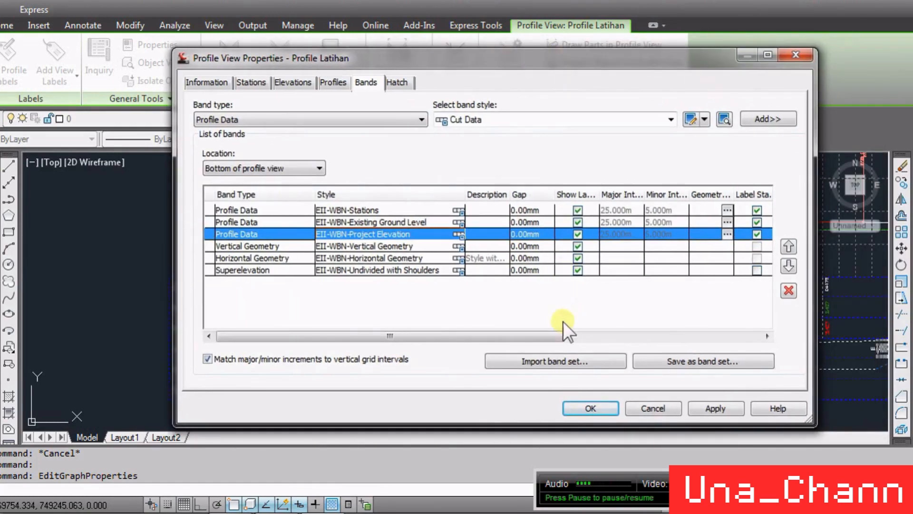
pyautogui.moveTo(538, 335); pyautogui.dragTo(732, 338)
pyautogui.click(564, 233)
pyautogui.click(565, 233)
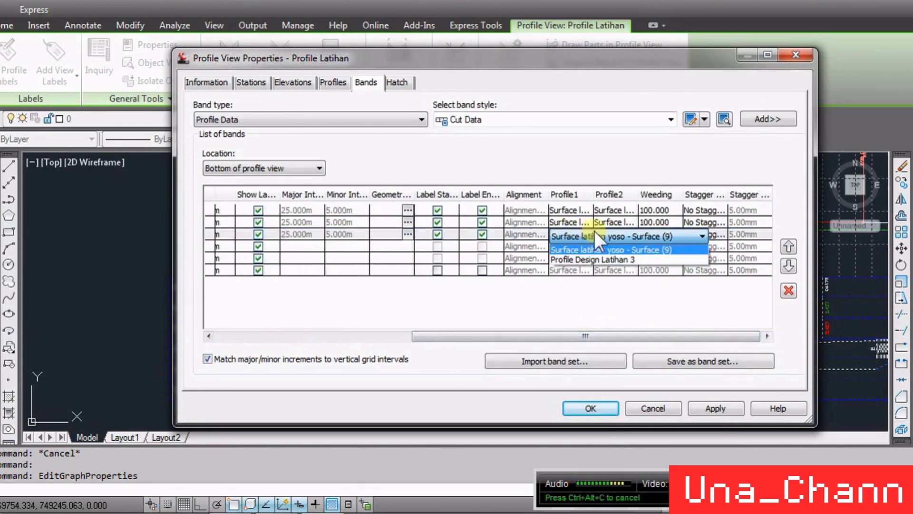
pyautogui.click(598, 258)
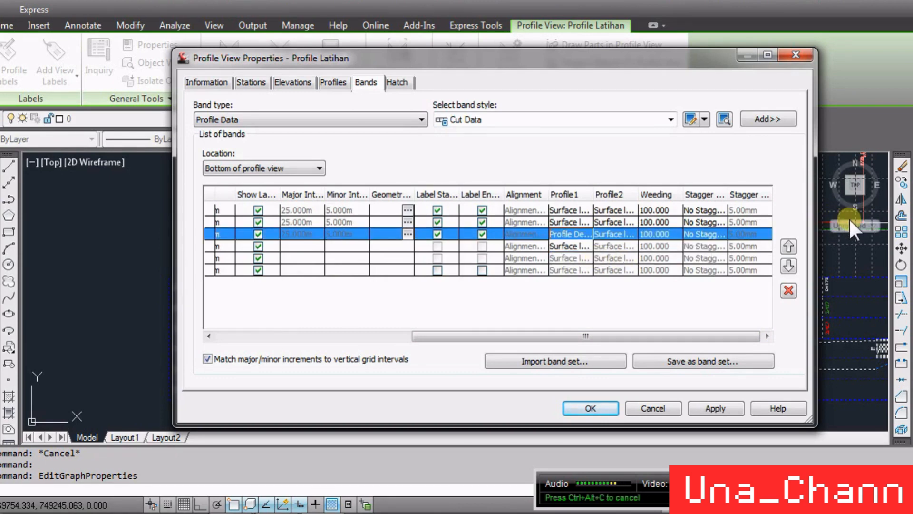
pyautogui.click(618, 234)
pyautogui.click(631, 259)
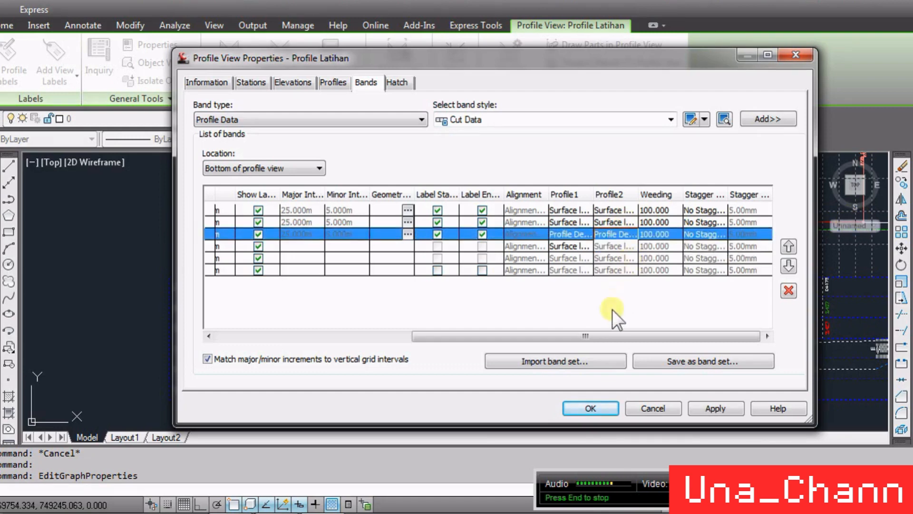
pyautogui.moveTo(615, 337); pyautogui.dragTo(406, 341)
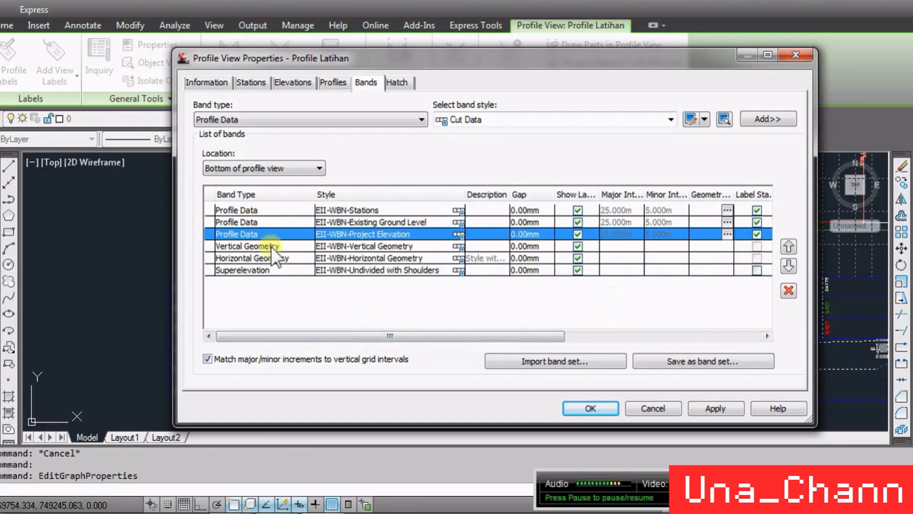
# Set Profile1 of the EII-WBN-Vertical Geometry band to Profile Design Latihan 3 and accept the profile view properties.
pyautogui.moveTo(438, 54)
pyautogui.mouseDown()
pyautogui.moveTo(355, 125)
pyautogui.moveTo(212, 379)
pyautogui.moveTo(240, 438)
pyautogui.mouseUp()
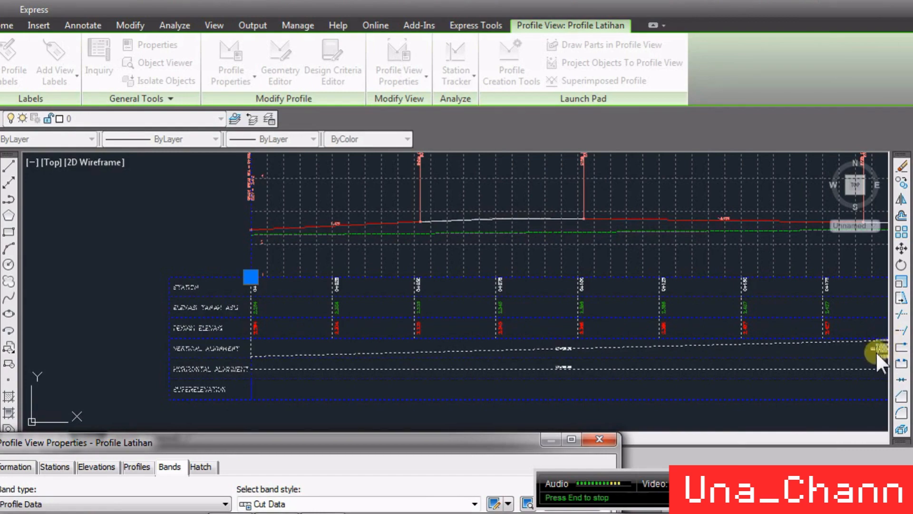
pyautogui.doubleClick(451, 440)
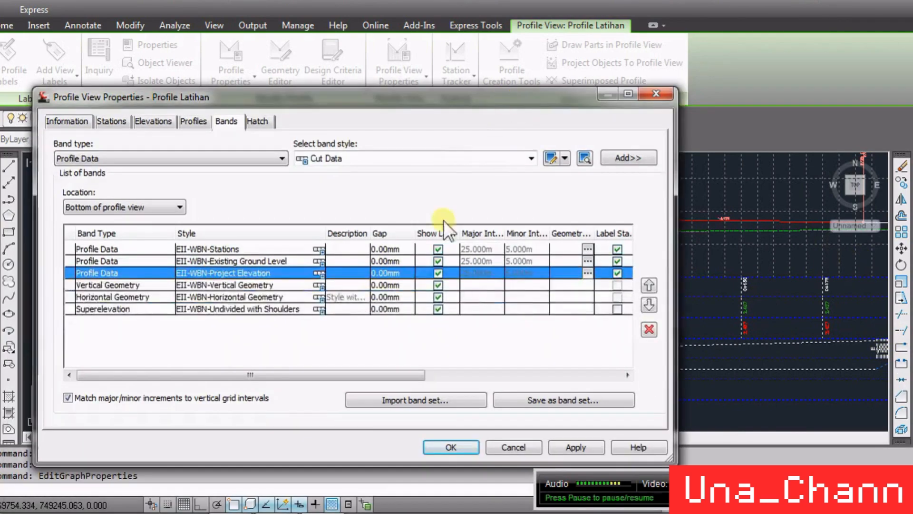
pyautogui.moveTo(407, 374); pyautogui.dragTo(600, 376)
pyautogui.click(448, 286)
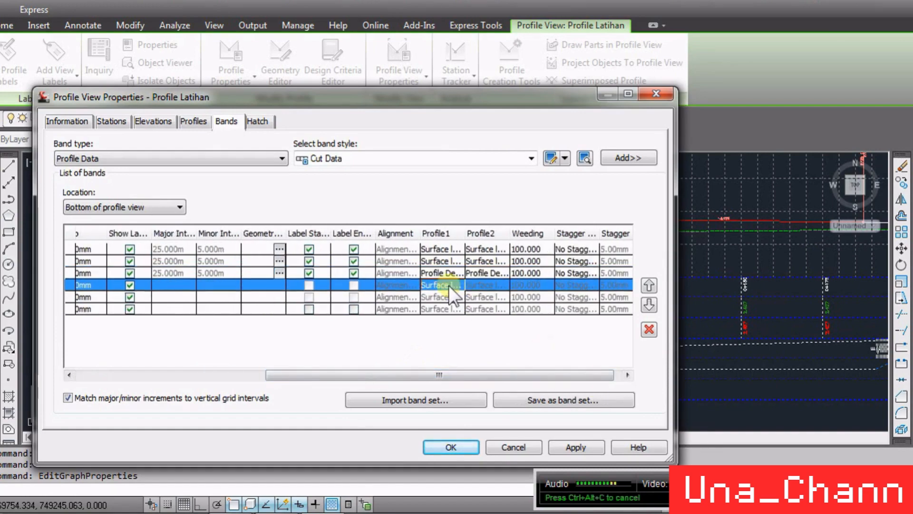
pyautogui.click(449, 285)
pyautogui.click(464, 310)
pyautogui.click(447, 448)
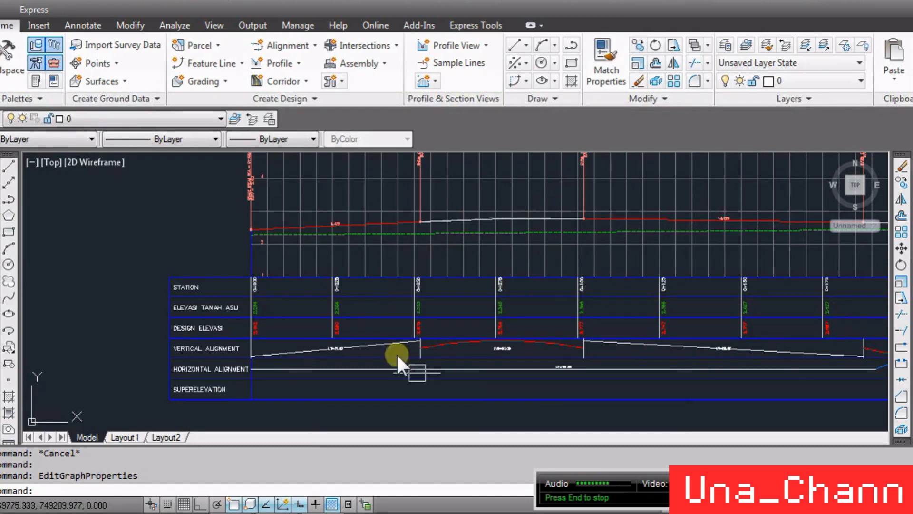
# Check the design elevation and vertical alignment bands against the design profile between stations 0+000 and 0+125.
pyautogui.scroll(-4, 400, 325)
pyautogui.scroll(3, 537, 348)
pyautogui.scroll(2, 424, 342)
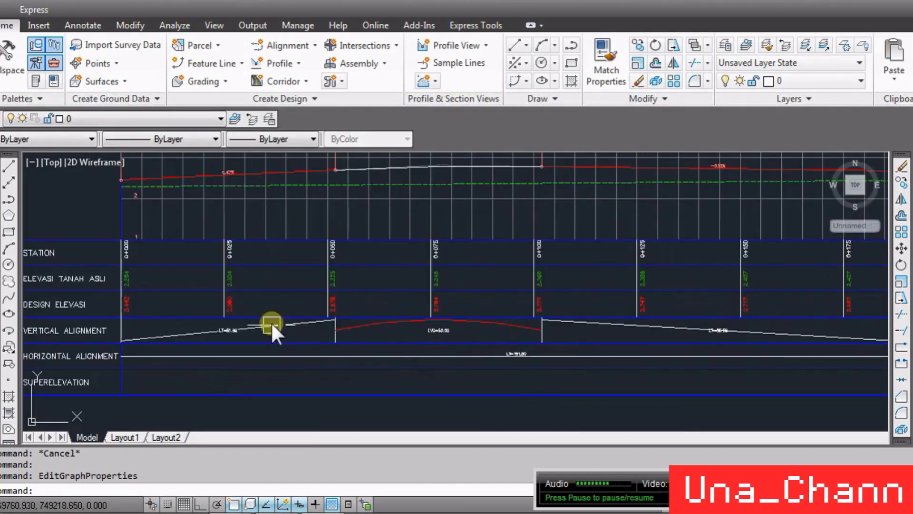
pyautogui.scroll(5, 190, 328)
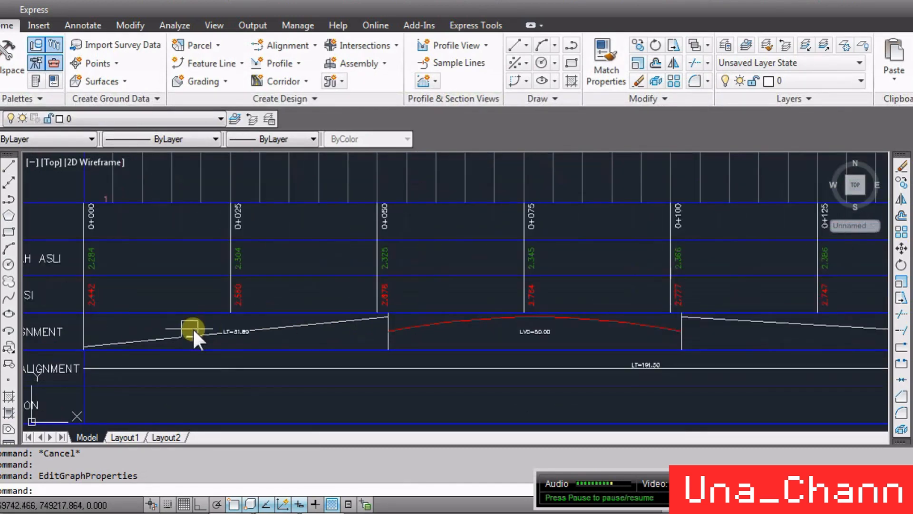
pyautogui.scroll(-4, 609, 324)
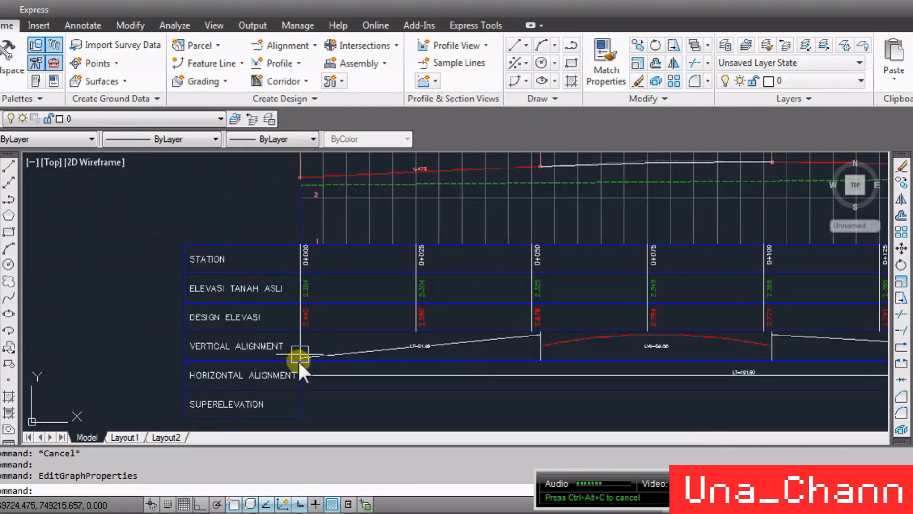
pyautogui.scroll(-2, 238, 350)
pyautogui.scroll(1, 333, 245)
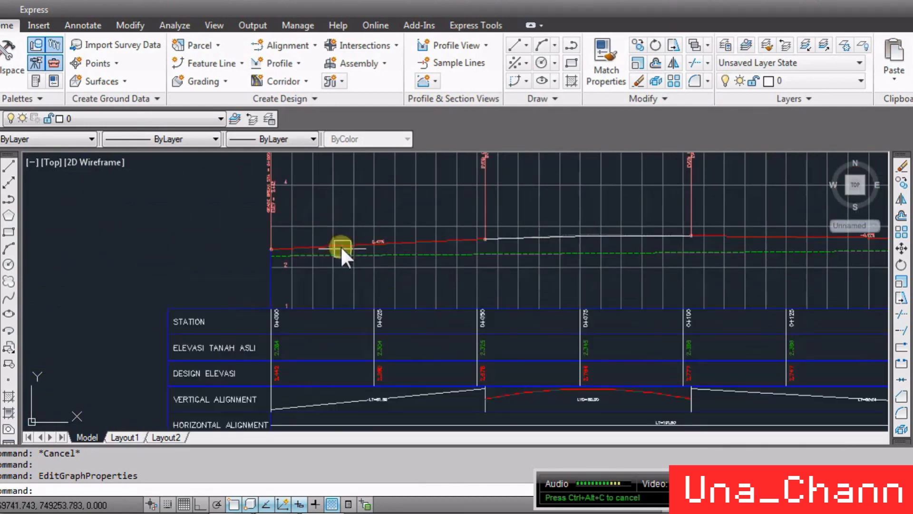
pyautogui.scroll(4, 376, 392)
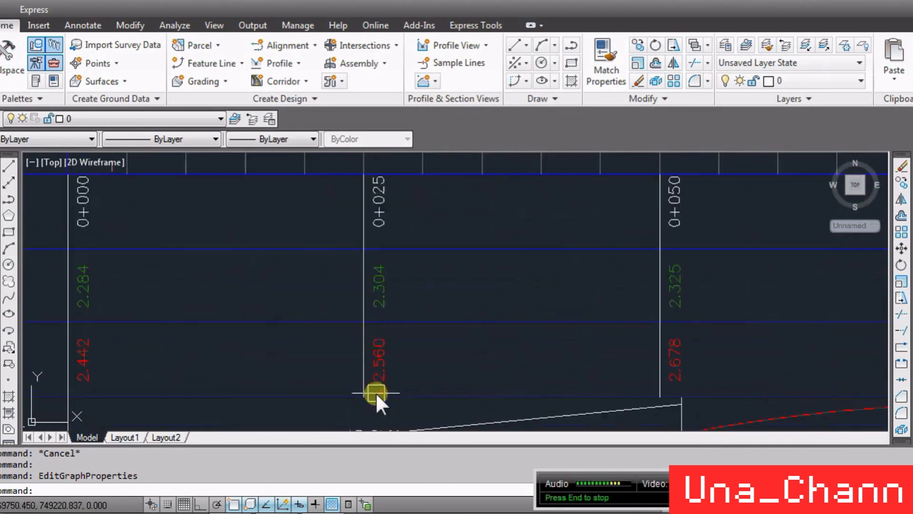
pyautogui.scroll(-6, 531, 304)
pyautogui.scroll(3, 325, 314)
pyautogui.scroll(2, 328, 318)
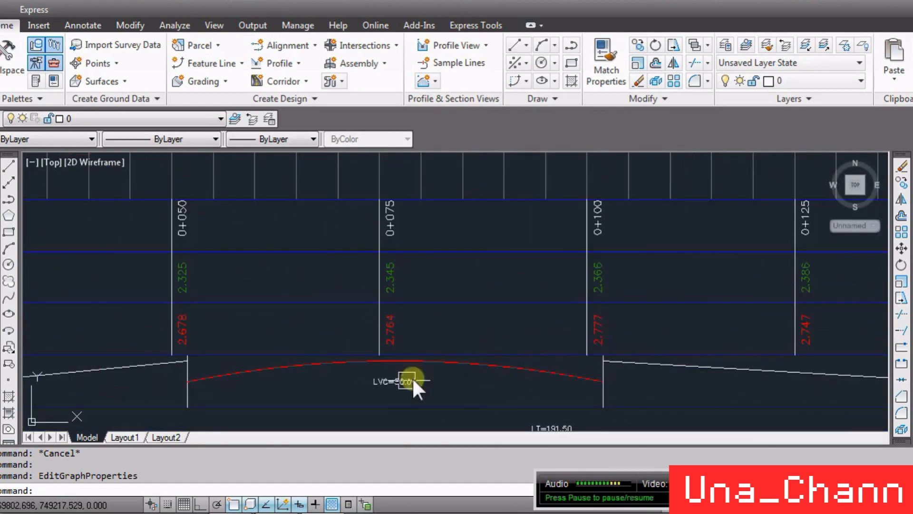
pyautogui.scroll(3, 381, 380)
# Examine the vertical alignment band's tangent and its length label between the first two vertical curves.
pyautogui.scroll(-3, 219, 390)
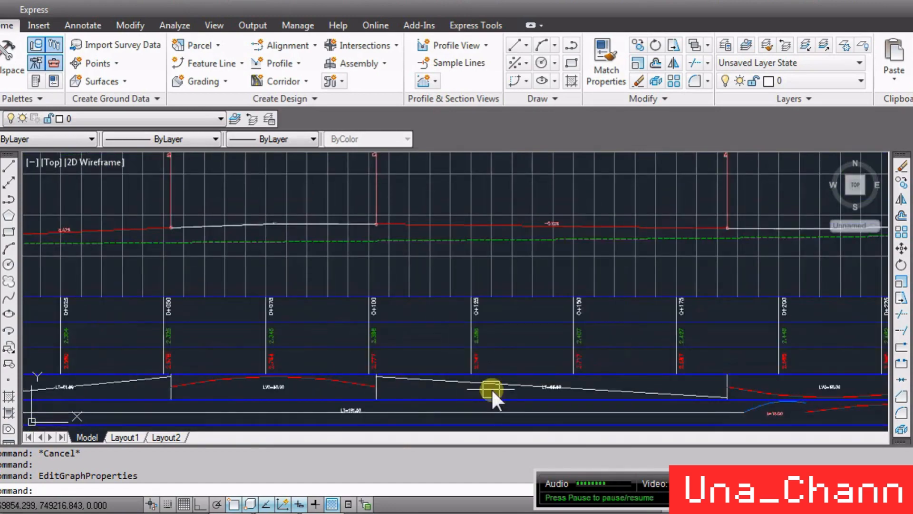
pyautogui.scroll(1, 419, 385)
pyautogui.scroll(-1, 362, 359)
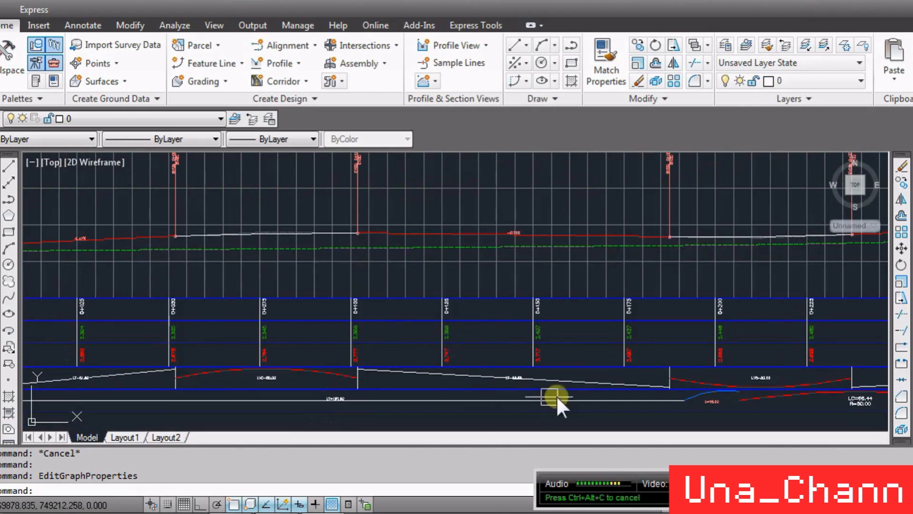
pyautogui.scroll(4, 555, 395)
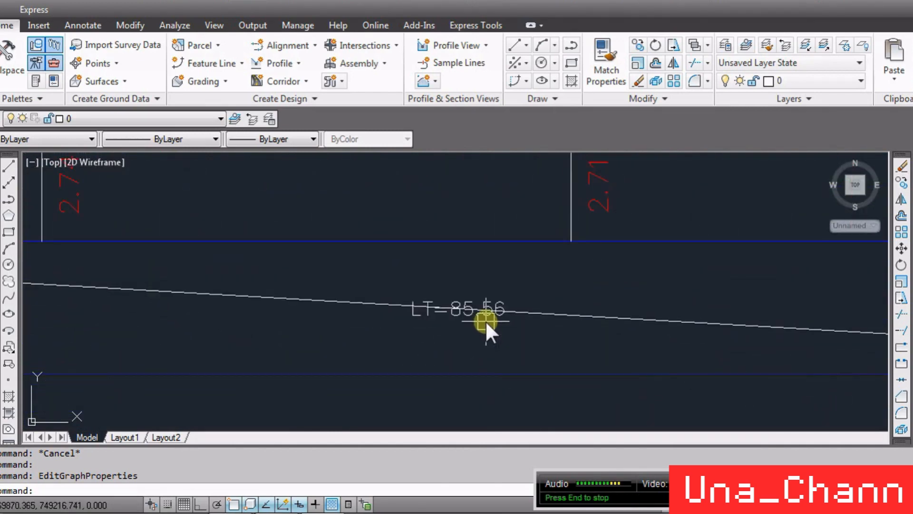
pyautogui.scroll(-3, 485, 320)
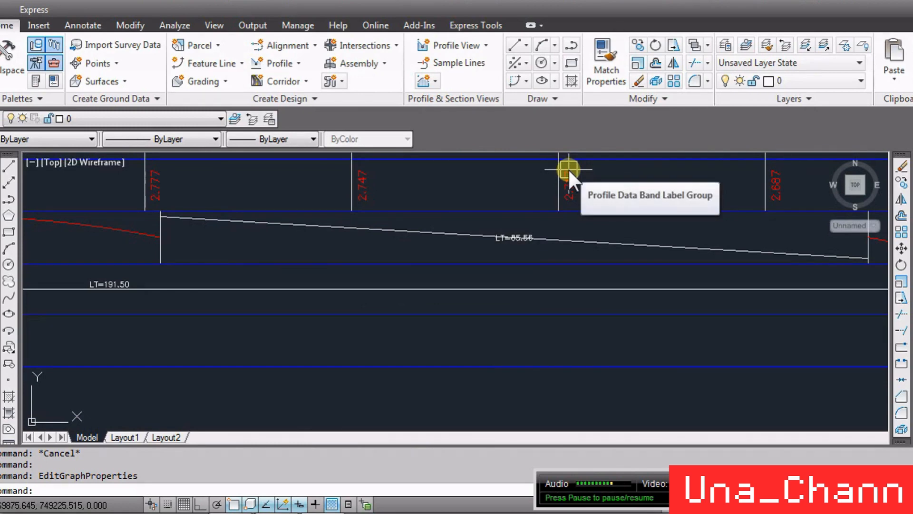
pyautogui.scroll(-3, 567, 214)
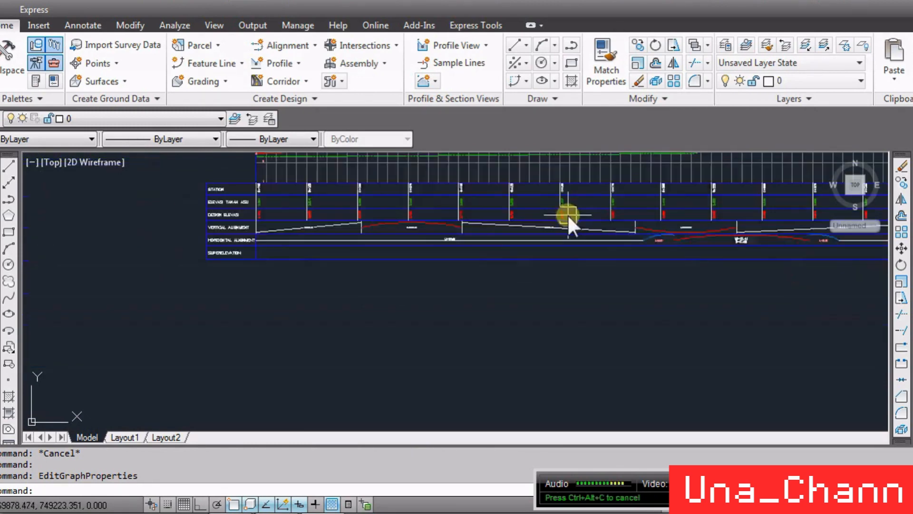
pyautogui.scroll(3, 664, 233)
pyautogui.scroll(-2, 463, 283)
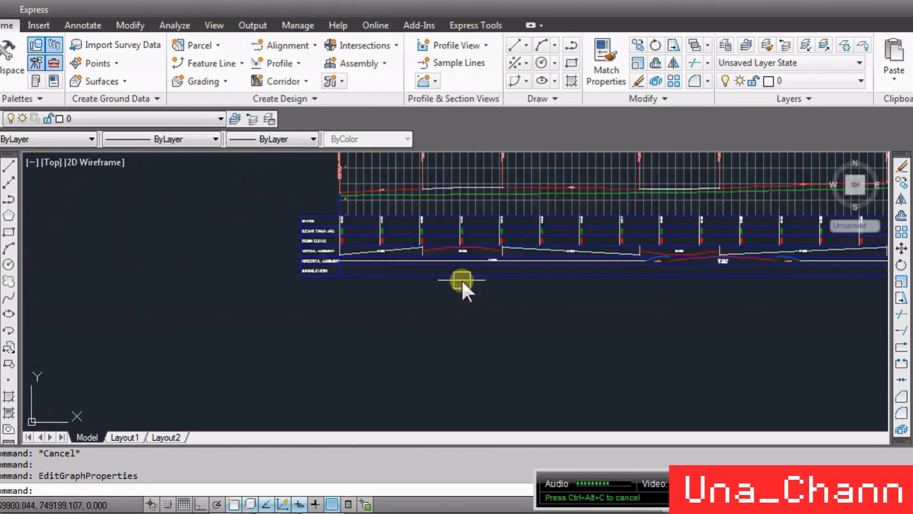
# Examine the straights, spirals and curves with their labels in the horizontal alignment band along the profile view.
pyautogui.scroll(5, 327, 250)
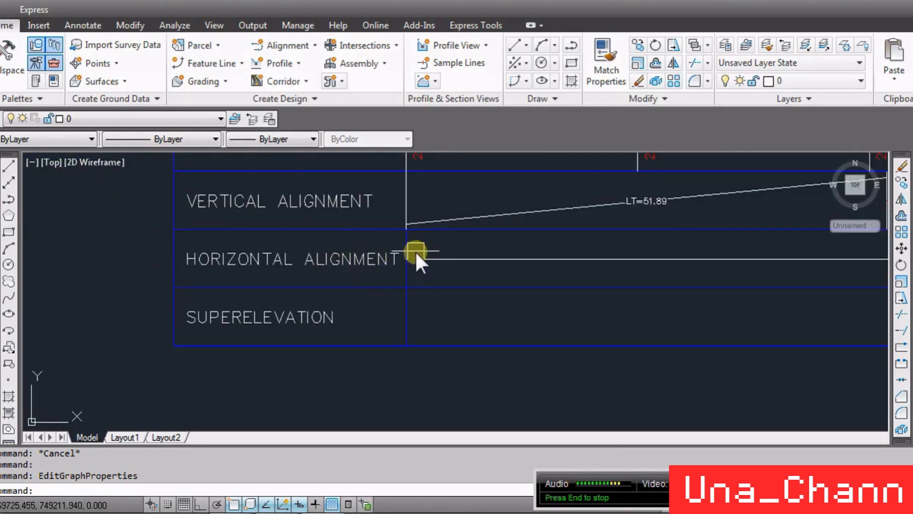
pyautogui.scroll(-5, 412, 247)
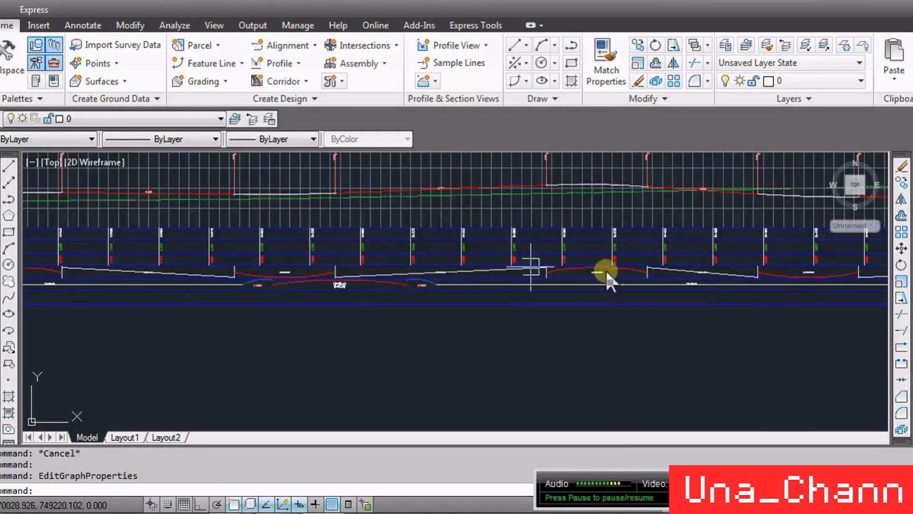
pyautogui.scroll(3, 323, 290)
pyautogui.scroll(3, 463, 299)
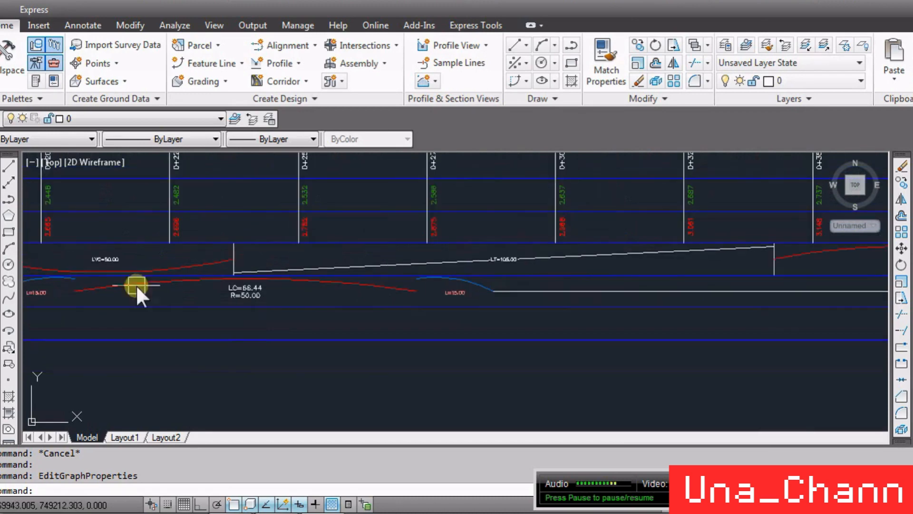
pyautogui.scroll(3, 472, 299)
pyautogui.scroll(-2, 508, 305)
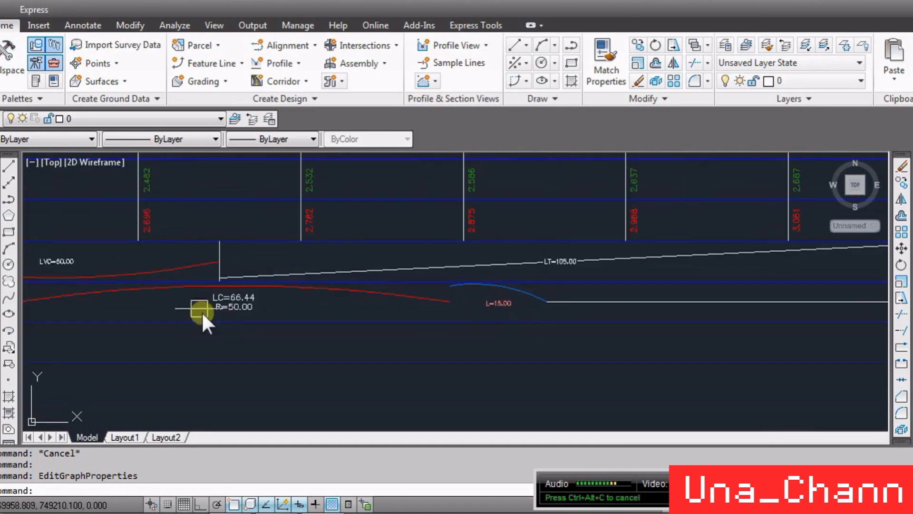
pyautogui.scroll(-4, 242, 299)
pyautogui.scroll(4, 627, 305)
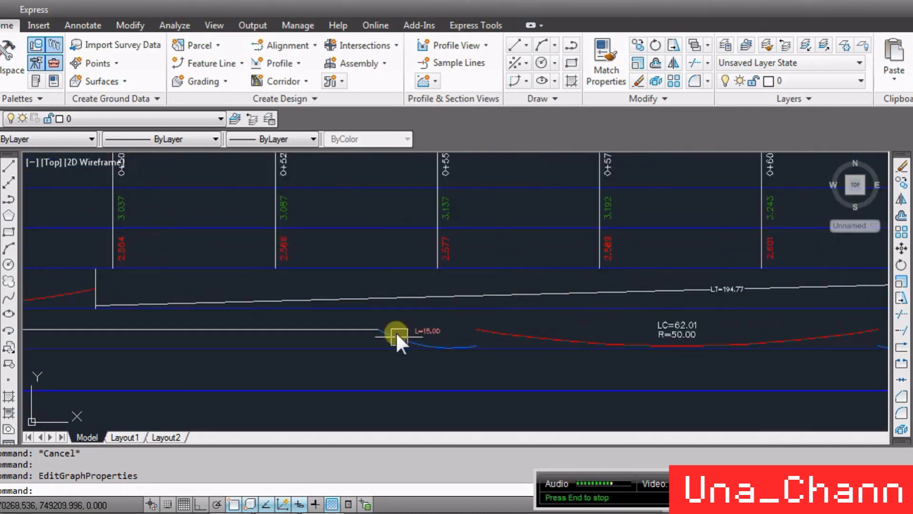
pyautogui.scroll(-4, 566, 333)
pyautogui.scroll(2, 589, 291)
pyautogui.scroll(-2, 689, 299)
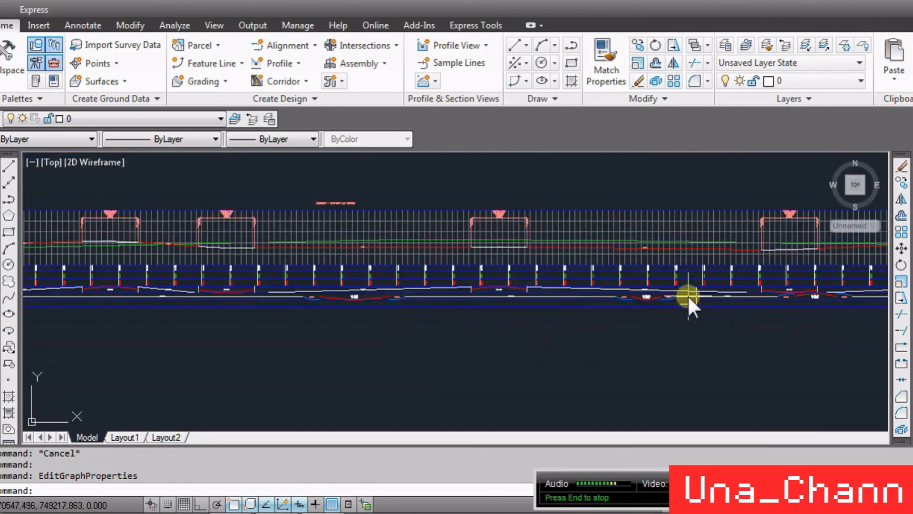
pyautogui.scroll(-2, 563, 303)
# Review the bands from station 0+000 onward, ending at the first curve's length and radius label in the horizontal alignment band.
pyautogui.scroll(6, 28, 283)
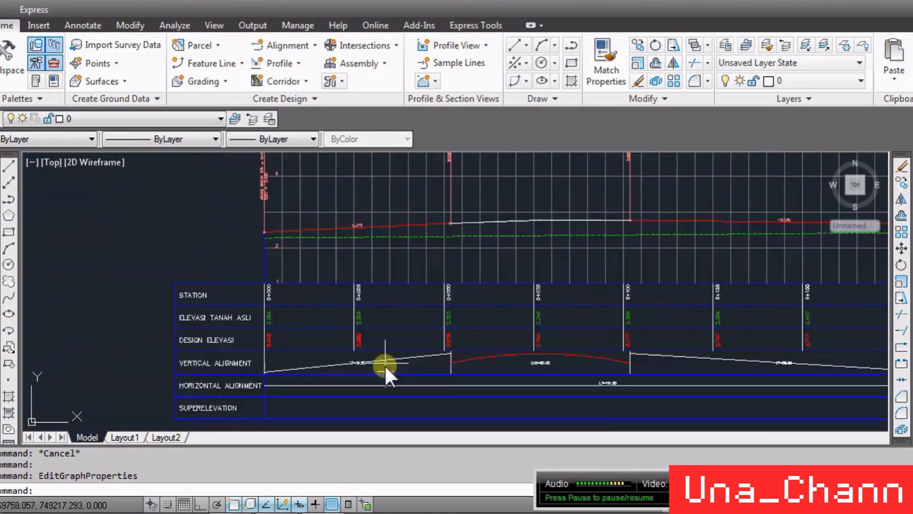
pyautogui.scroll(-2, 270, 255)
pyautogui.scroll(-2, 270, 255)
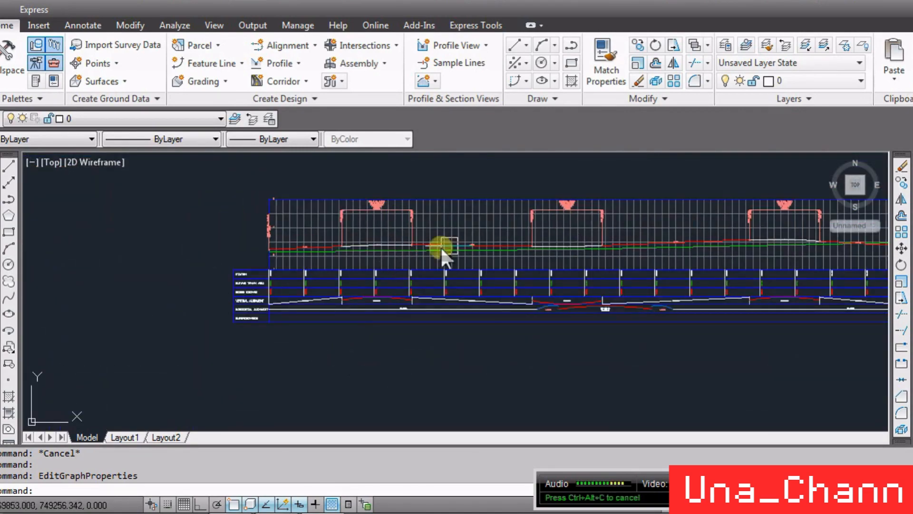
pyautogui.scroll(-2, 426, 248)
pyautogui.scroll(2, 522, 292)
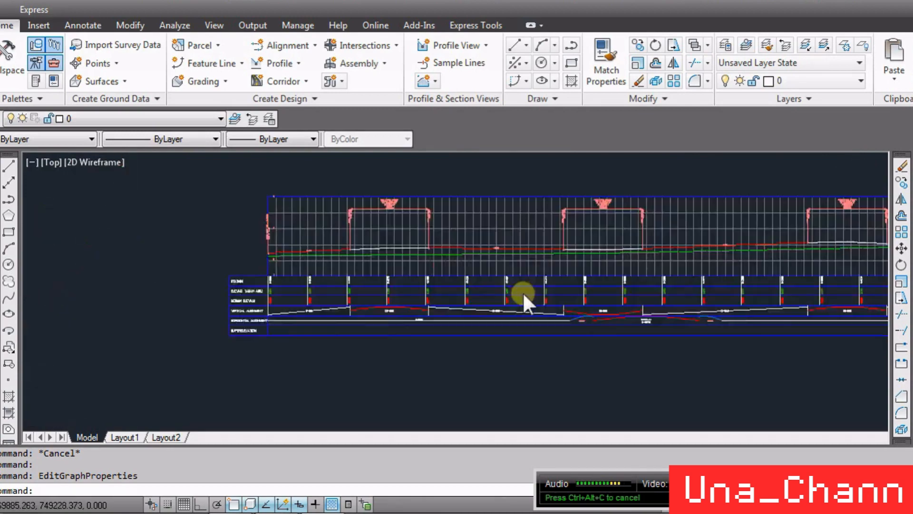
pyautogui.scroll(3, 747, 353)
pyautogui.scroll(5, 746, 352)
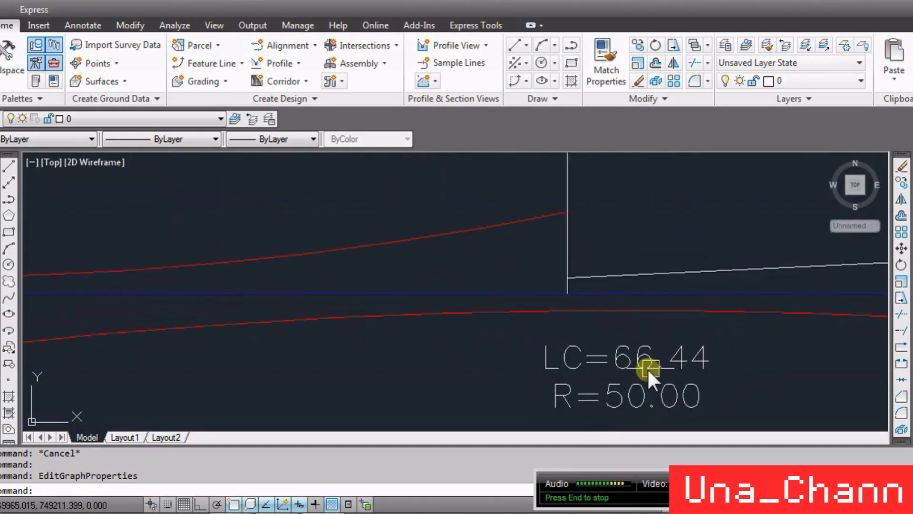
# Compare the sag vertical curve near station 0+212 on the design profile with its length label in the vertical alignment band.
pyautogui.scroll(-5, 651, 305)
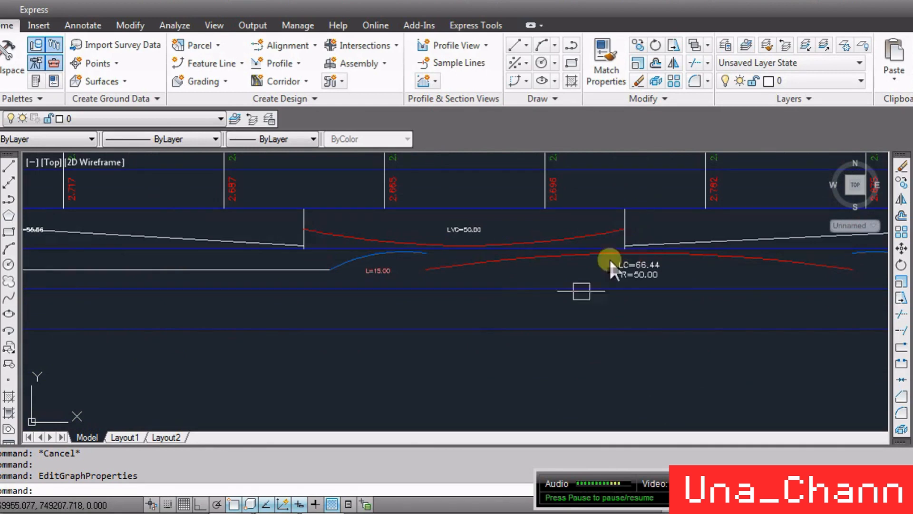
pyautogui.scroll(-3, 609, 258)
pyautogui.scroll(3, 582, 286)
pyautogui.scroll(-3, 513, 307)
pyautogui.scroll(-1, 312, 215)
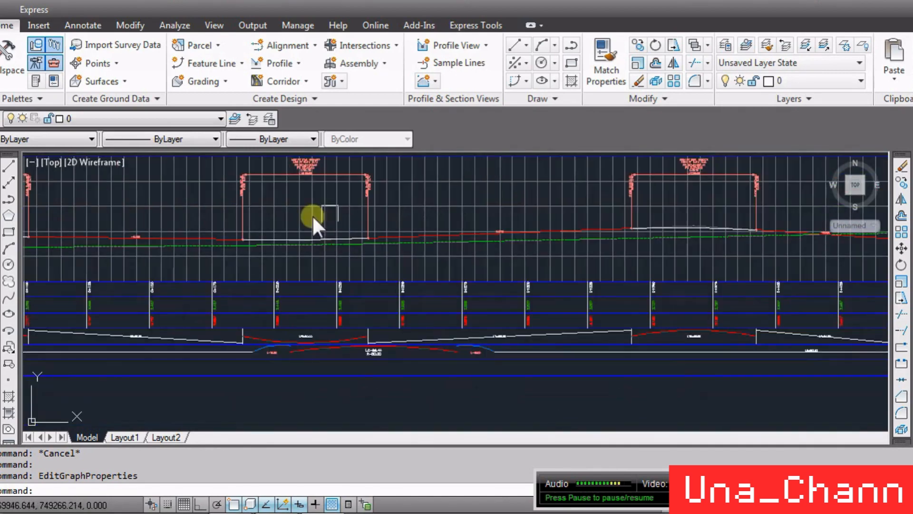
pyautogui.scroll(5, 269, 332)
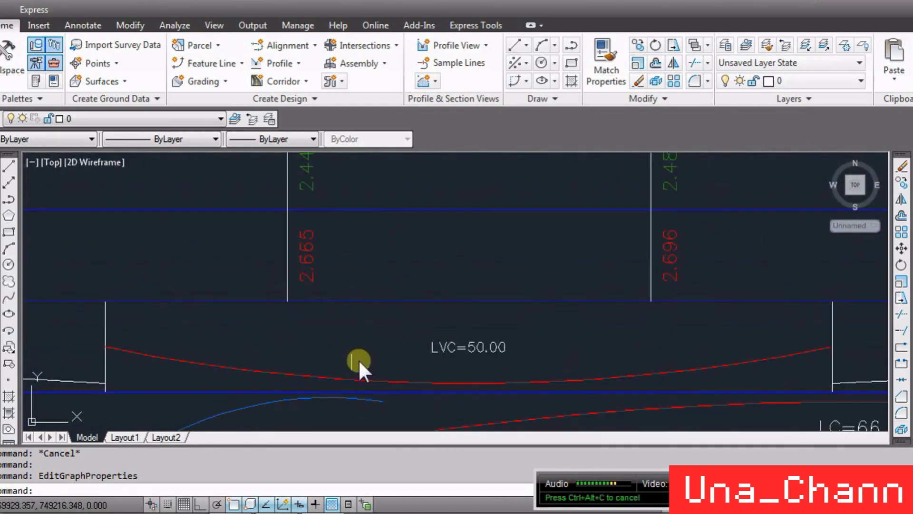
pyautogui.scroll(-2, 428, 285)
pyautogui.scroll(-2, 457, 243)
# Raise the PVI of the sag curve near station 0+212 to an elevation of about 2.76 m and check the bands.
pyautogui.scroll(4, 534, 231)
pyautogui.click(562, 281)
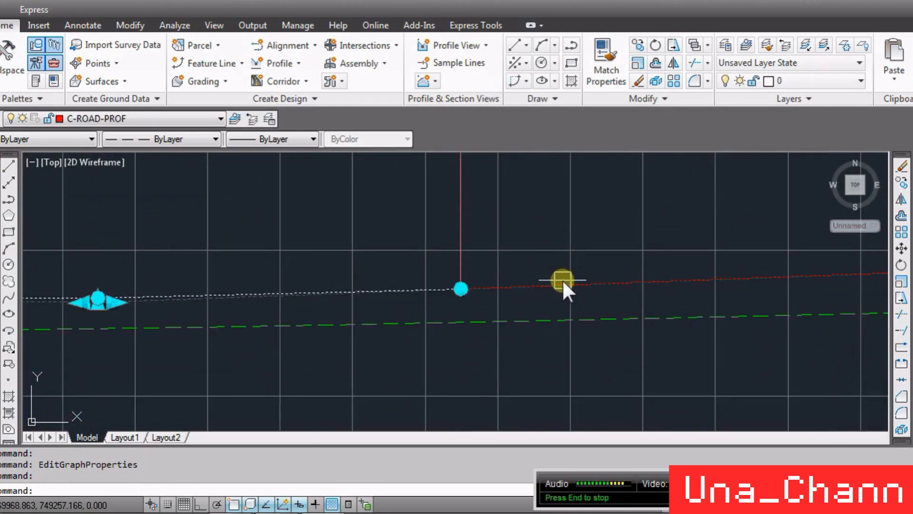
pyautogui.scroll(5, 44, 275)
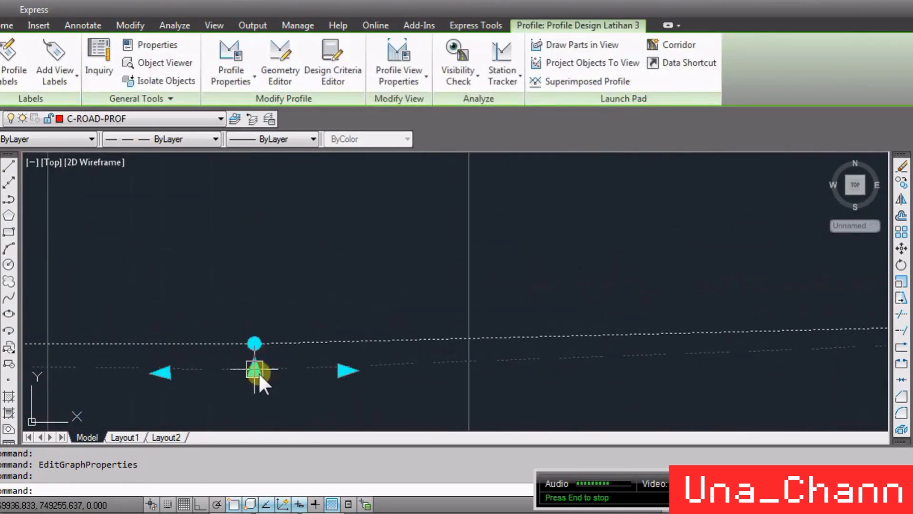
pyautogui.click(254, 369)
pyautogui.click(266, 269)
pyautogui.scroll(-4, 433, 253)
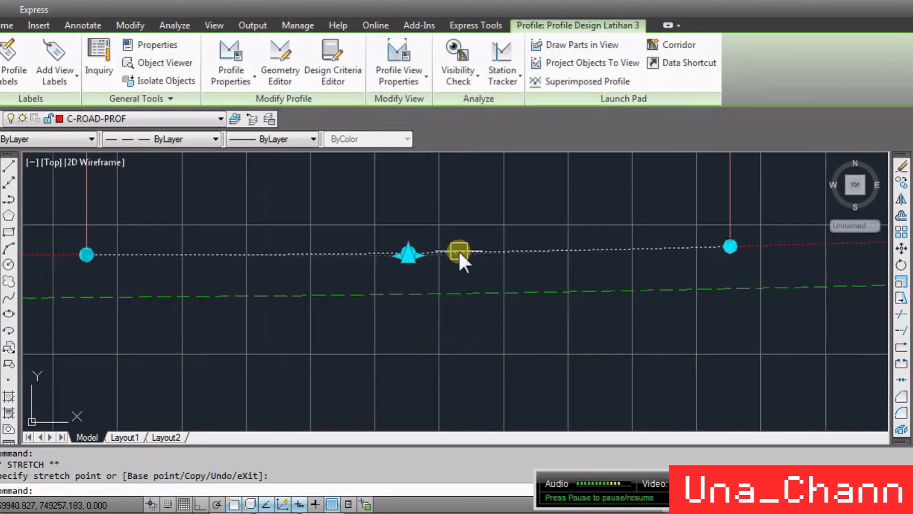
pyautogui.scroll(-3, 461, 249)
pyautogui.press('Escape')
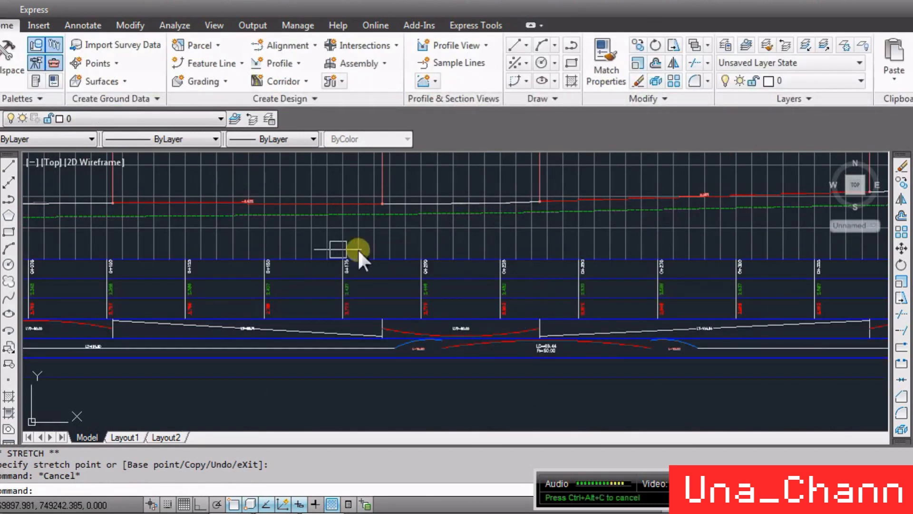
pyautogui.scroll(5, 424, 340)
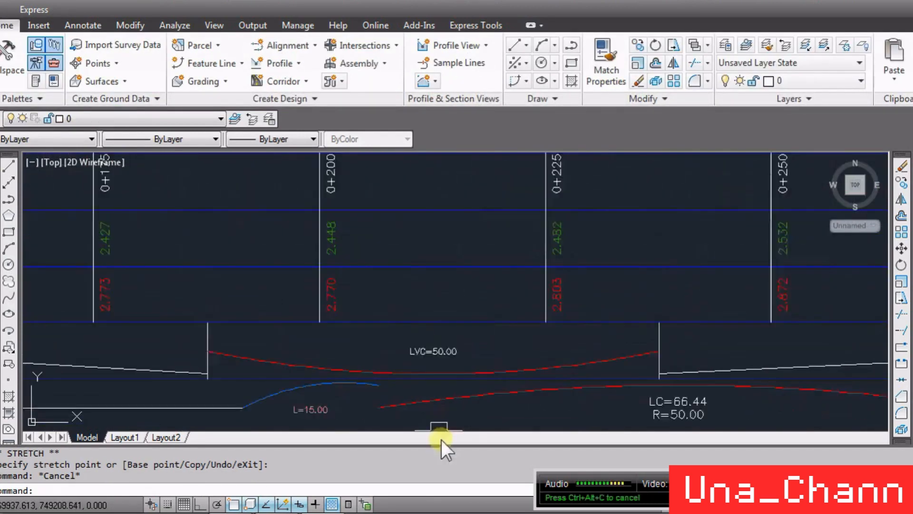
pyautogui.scroll(-5, 430, 376)
# Stretch the end of the sag curve to near station 0+250, making the curve about 76 m long, and check its band label.
pyautogui.scroll(3, 522, 228)
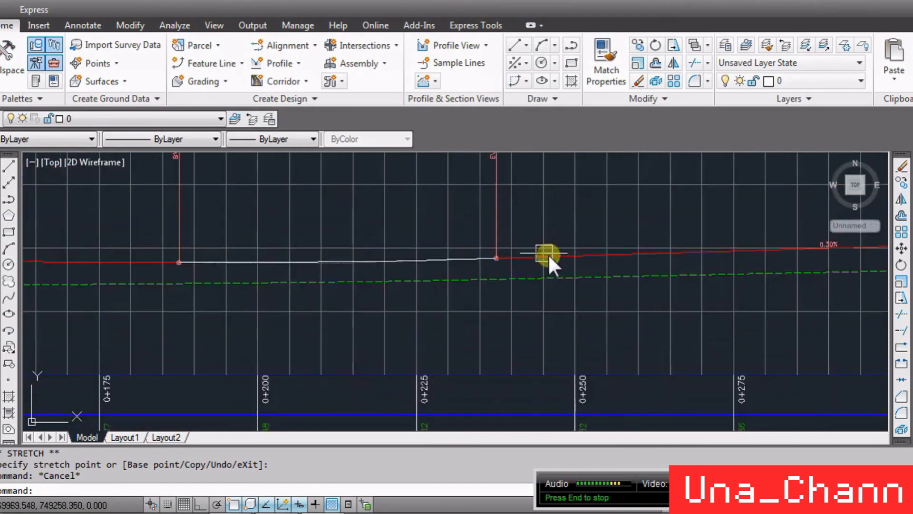
pyautogui.click(532, 256)
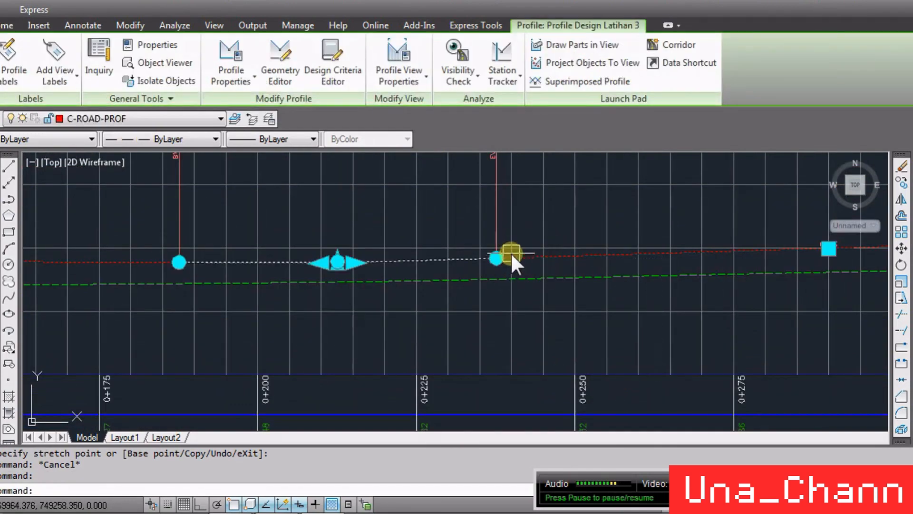
pyautogui.click(496, 258)
pyautogui.click(579, 258)
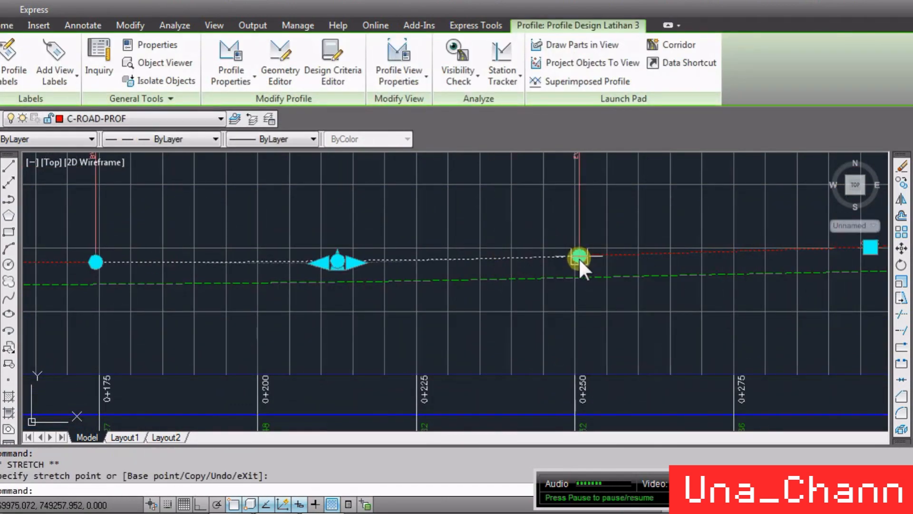
pyautogui.scroll(-2, 504, 213)
pyautogui.scroll(-2, 509, 223)
pyautogui.press('Escape')
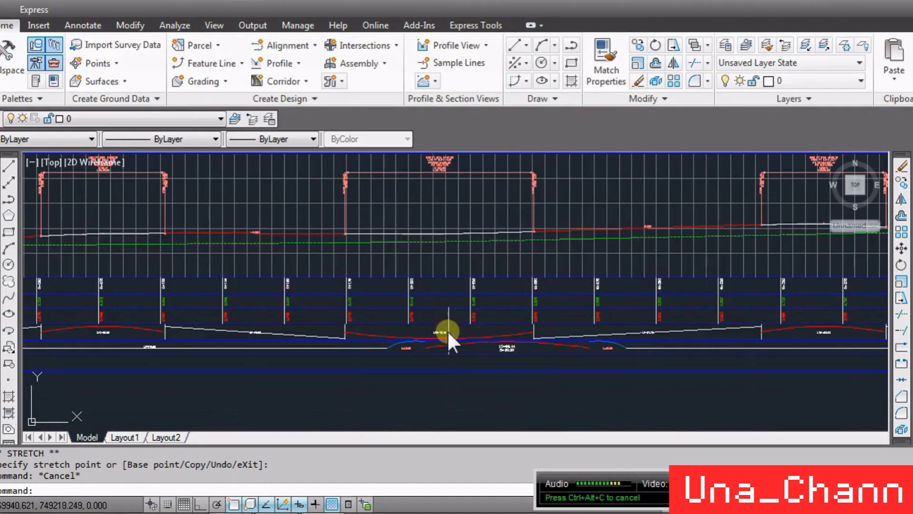
pyautogui.scroll(4, 454, 331)
pyautogui.scroll(-6, 436, 347)
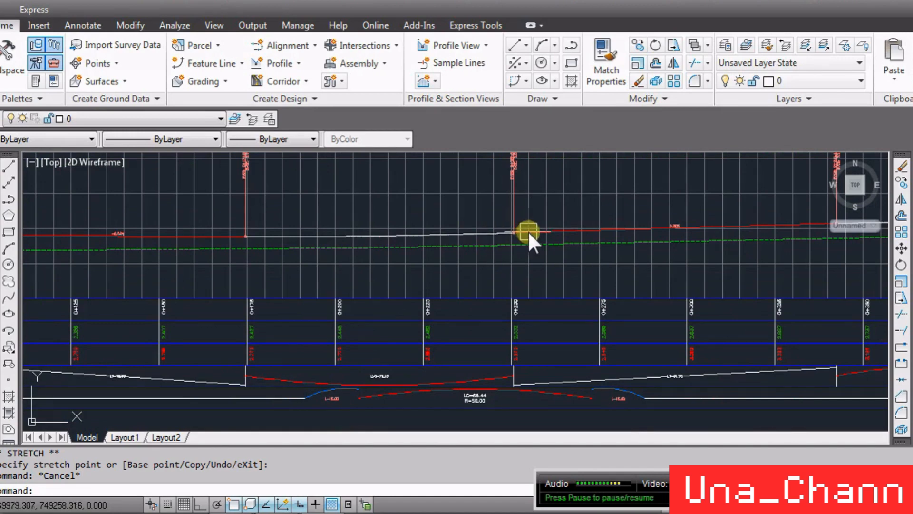
# Open the geometry of Profile Design Latihan 3 for editing and show the profile curve lengths in its entity table.
pyautogui.scroll(6, 523, 231)
pyautogui.click(549, 233)
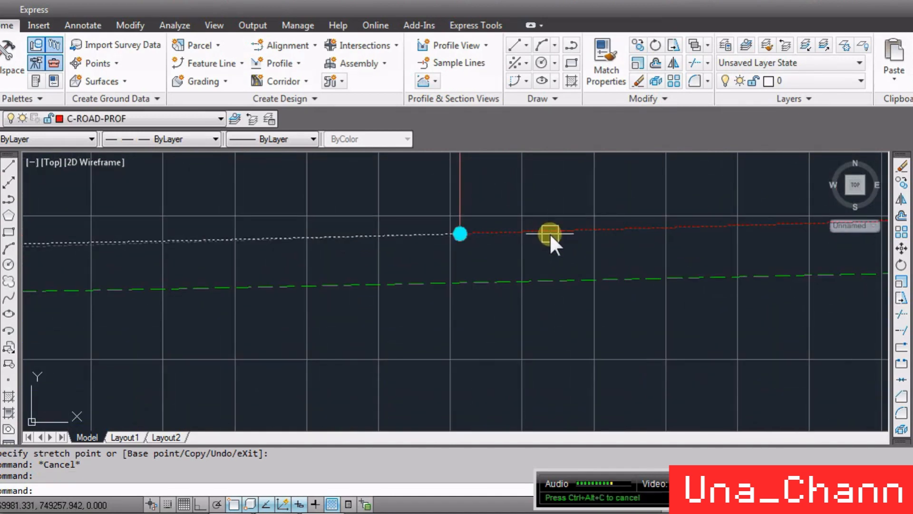
pyautogui.rightClick(560, 232)
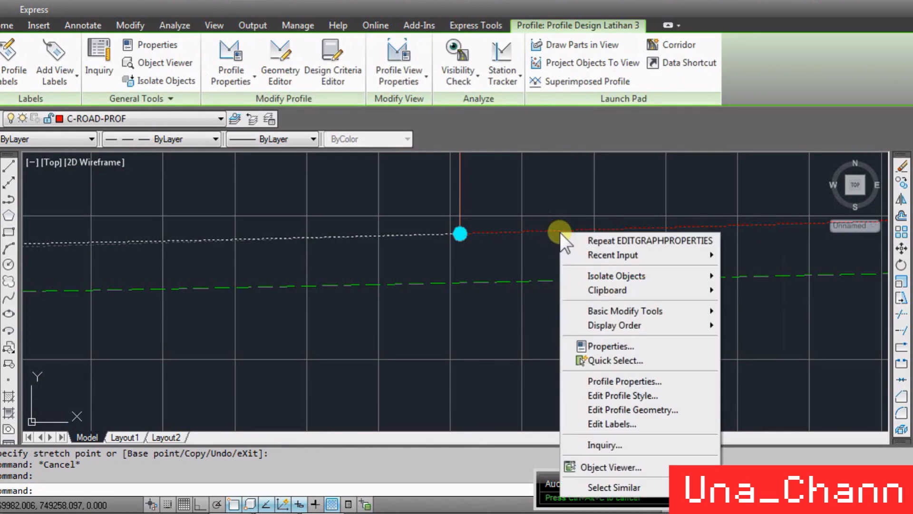
pyautogui.click(637, 408)
pyautogui.moveTo(586, 114); pyautogui.dragTo(299, 118)
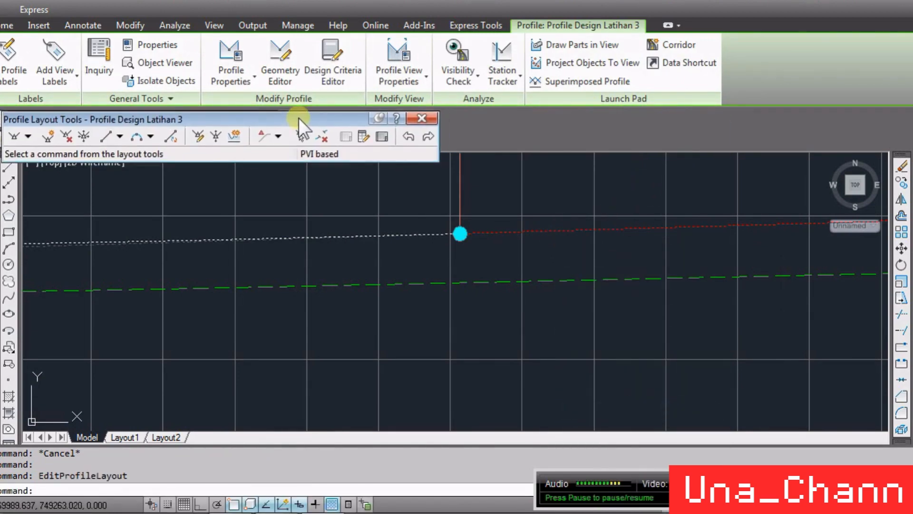
pyautogui.click(381, 137)
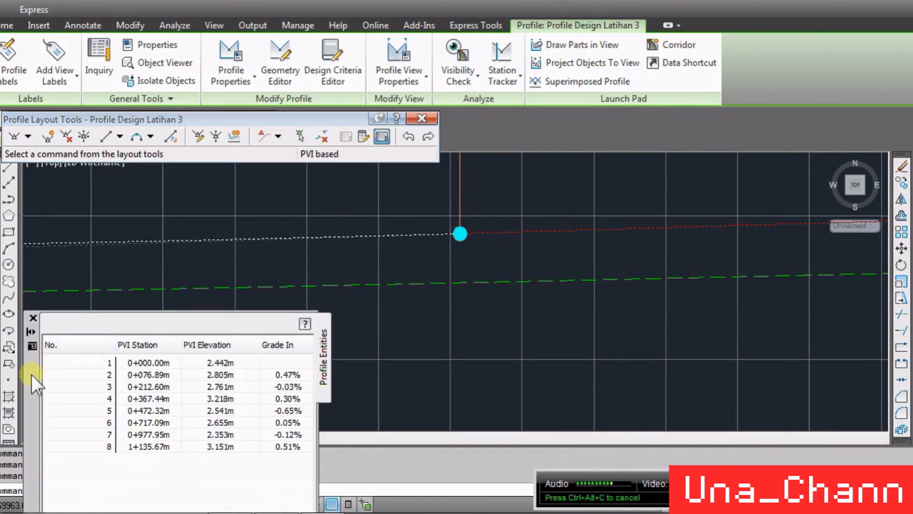
pyautogui.moveTo(32, 374); pyautogui.dragTo(35, 242)
pyautogui.moveTo(87, 450); pyautogui.dragTo(195, 438)
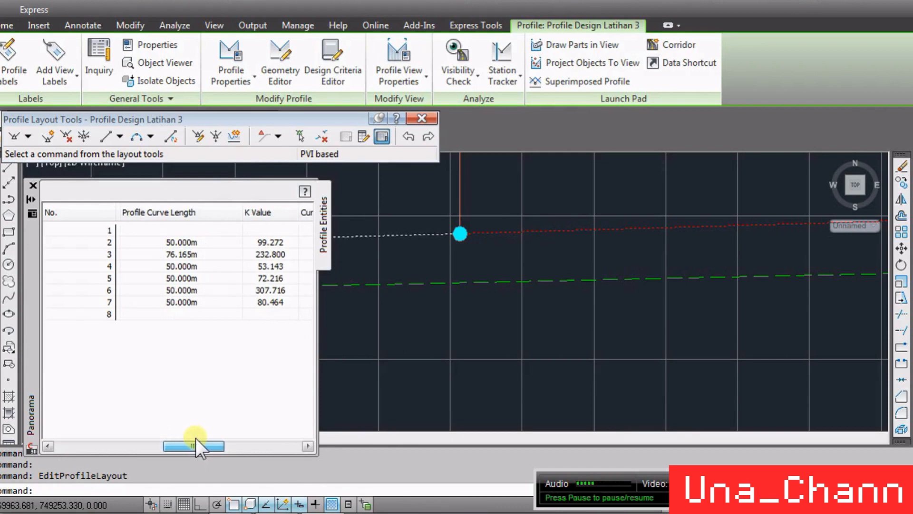
# Set the profile curve length of PVI 3 to 75 m and check the curve's label in the vertical alignment band.
pyautogui.click(179, 253)
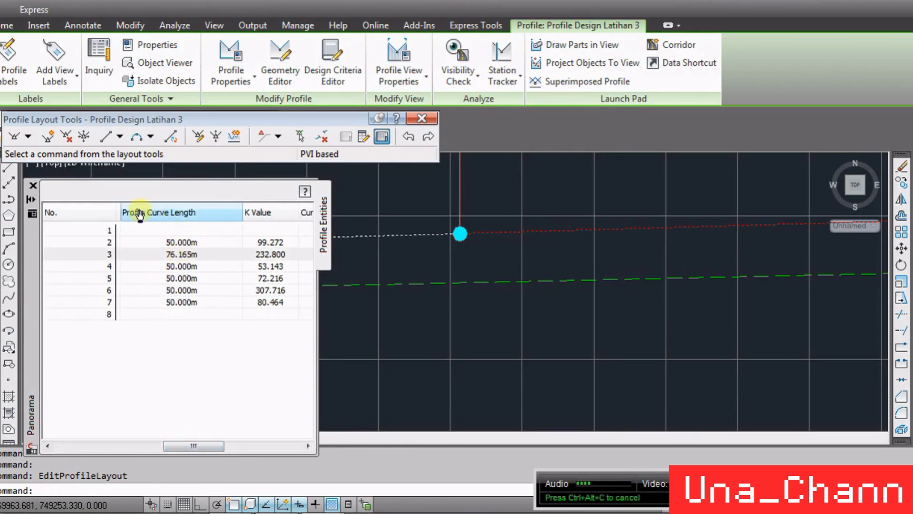
pyautogui.scroll(-5, 594, 300)
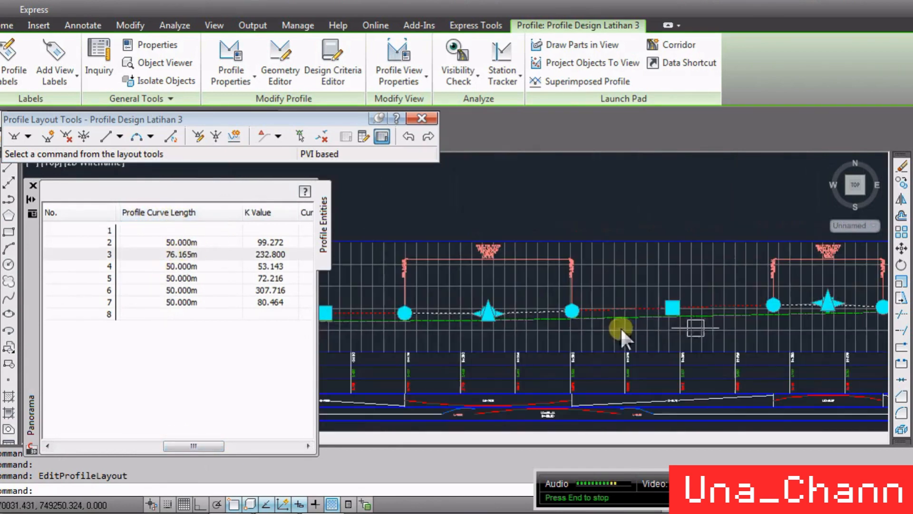
pyautogui.click(190, 253)
pyautogui.click(193, 254)
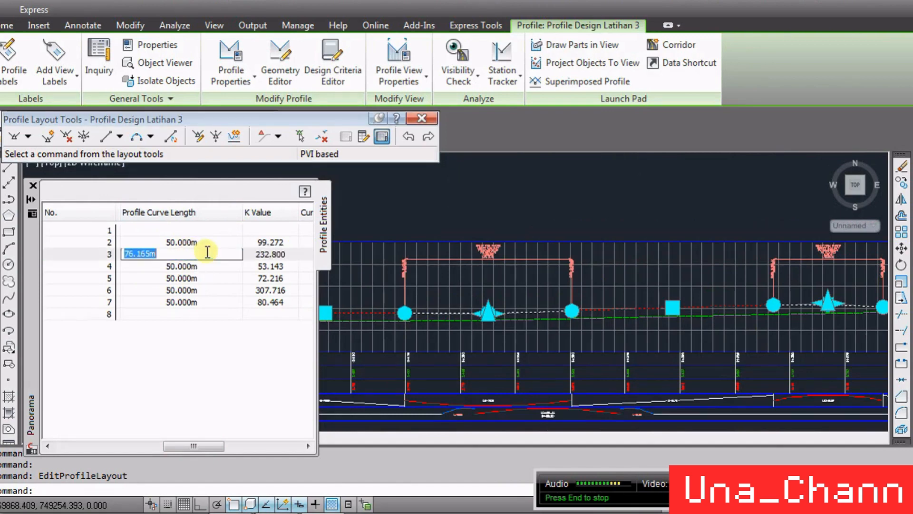
pyautogui.write('75')
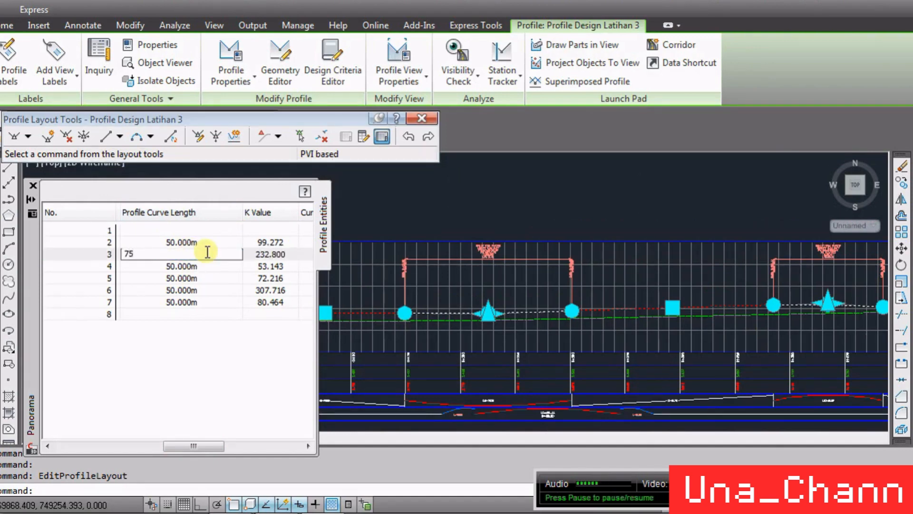
pyautogui.press('Return')
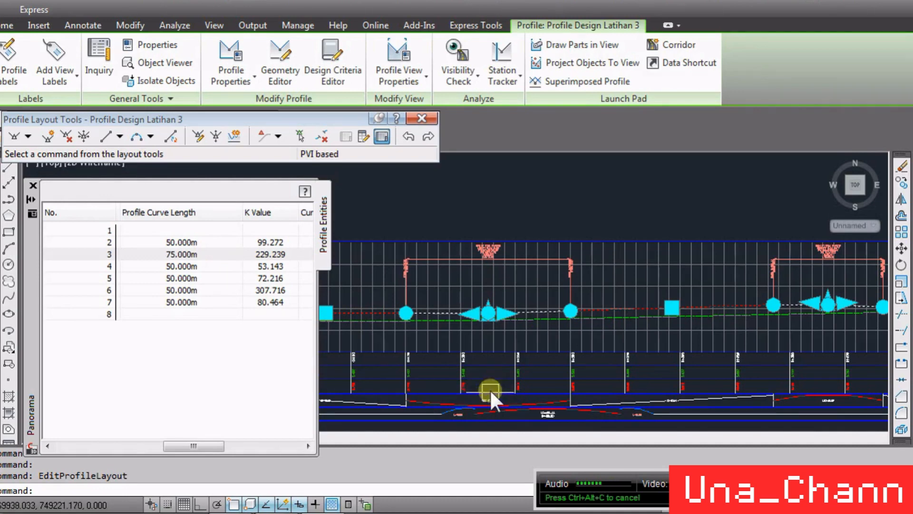
pyautogui.scroll(5, 490, 387)
pyautogui.scroll(-5, 490, 365)
pyautogui.click(498, 363)
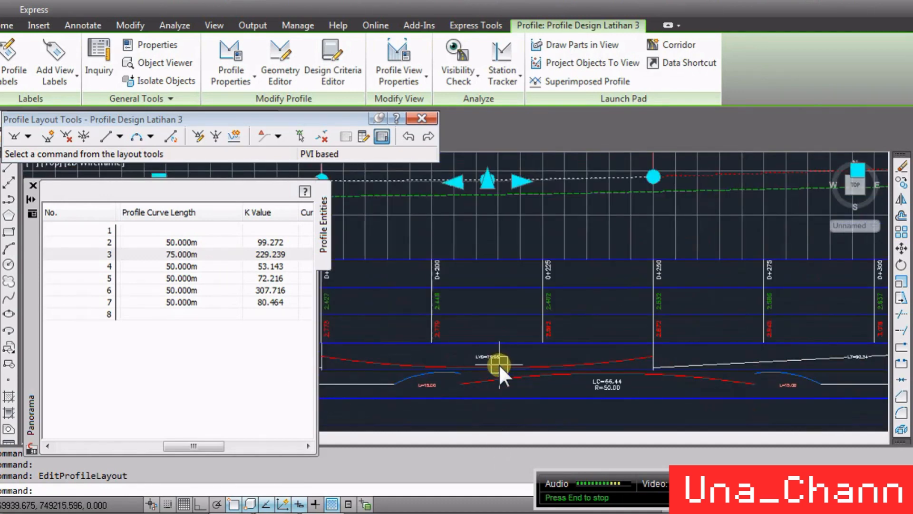
# Set the profile curve length of PVI 5 to 60 m and close the entity table.
pyautogui.doubleClick(178, 279)
pyautogui.write('60')
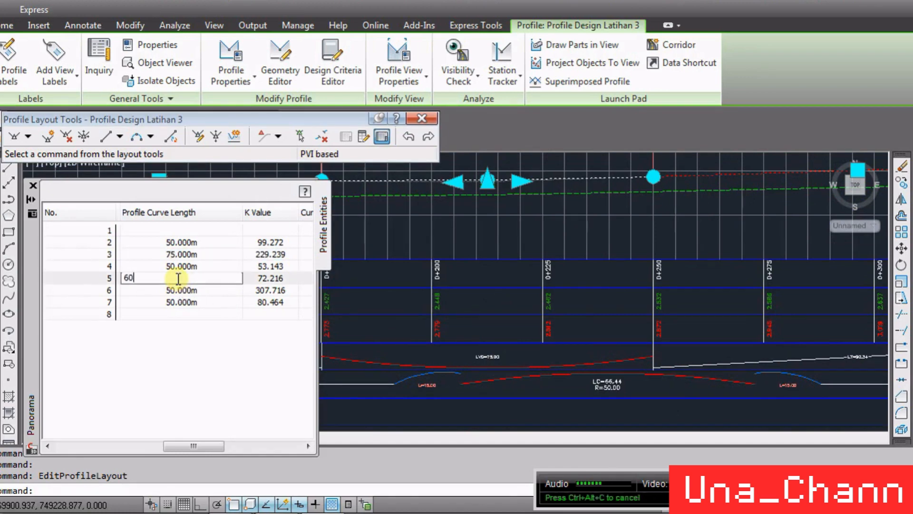
pyautogui.press('Return')
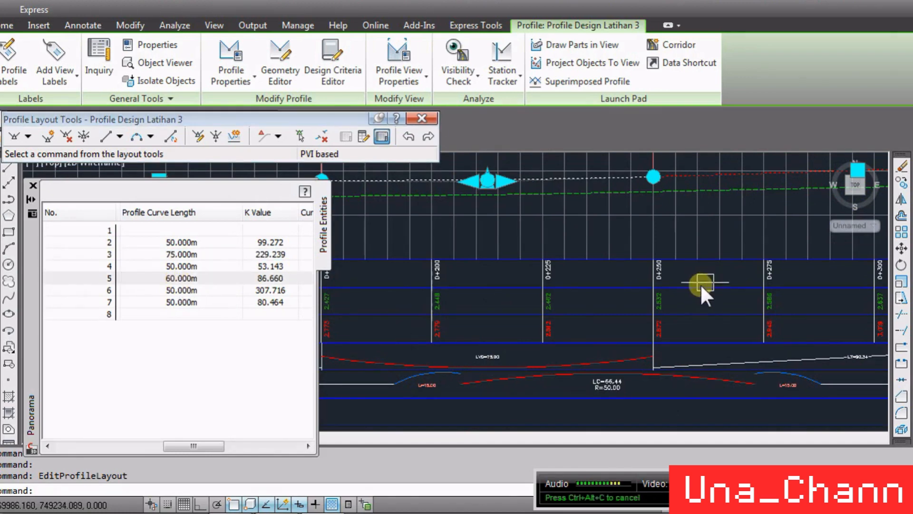
pyautogui.click(33, 185)
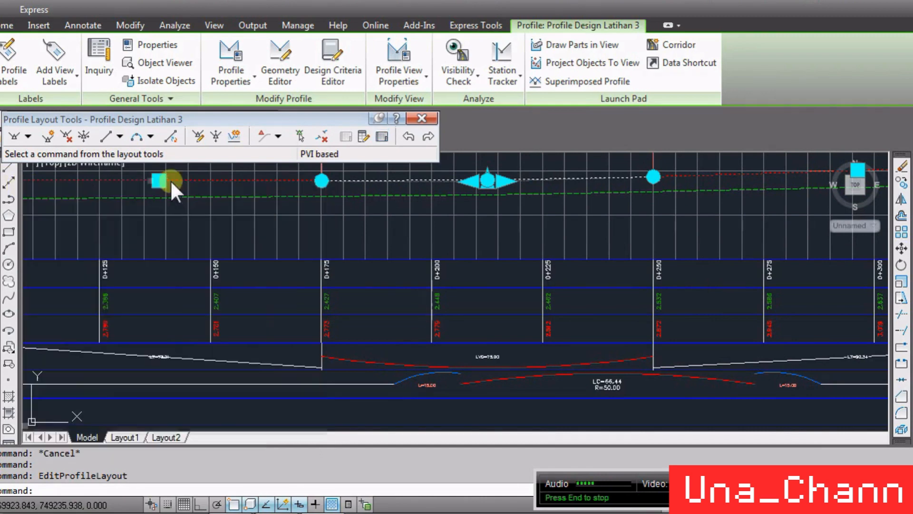
# Reopen the profile entity table and set the incoming grade of PVI 2 to 0.6%.
pyautogui.click(382, 137)
pyautogui.scroll(-6, 666, 250)
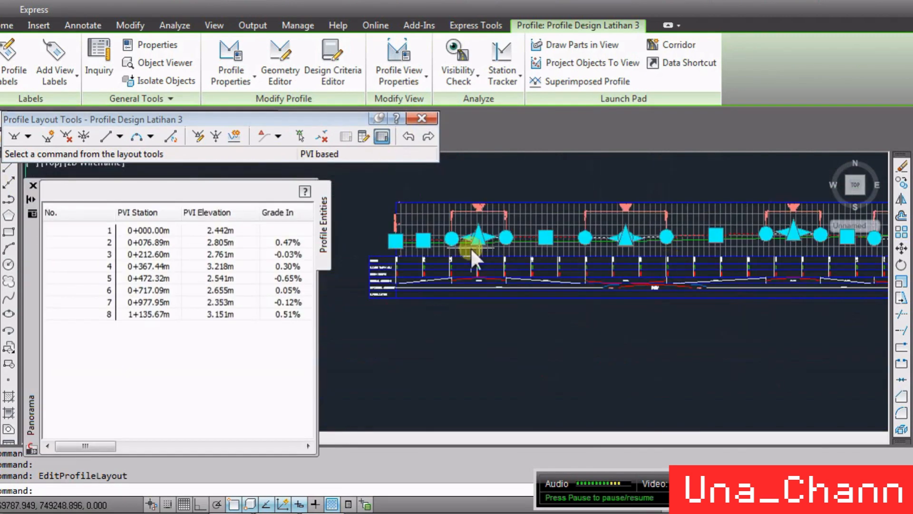
pyautogui.scroll(5, 391, 234)
pyautogui.scroll(6, 554, 253)
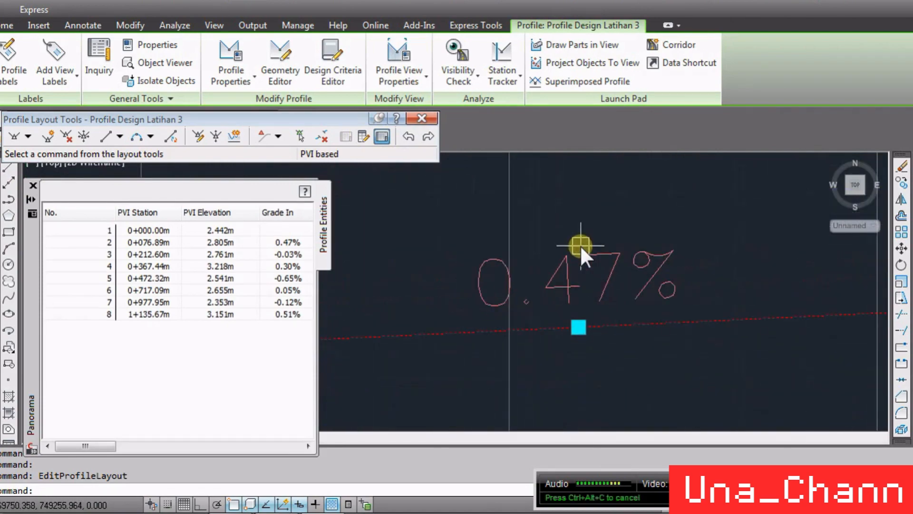
pyautogui.doubleClick(295, 241)
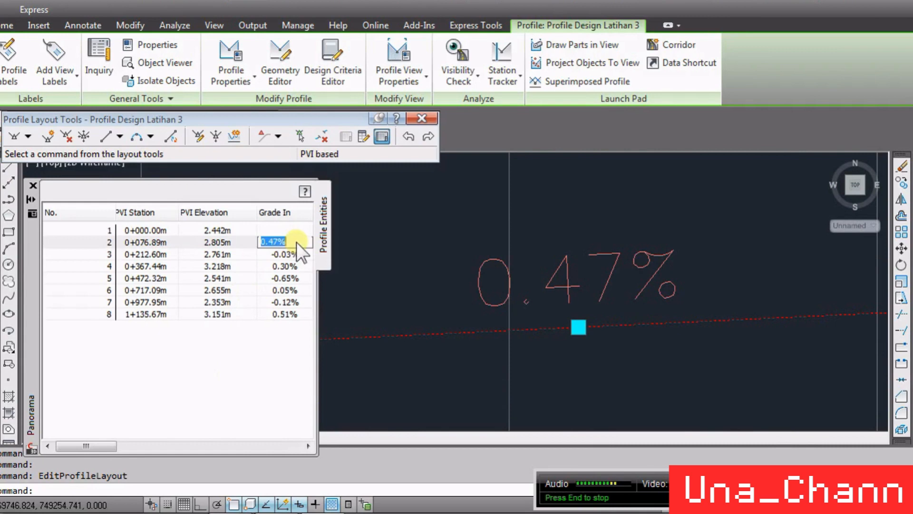
pyautogui.click(271, 241)
pyautogui.write('6')
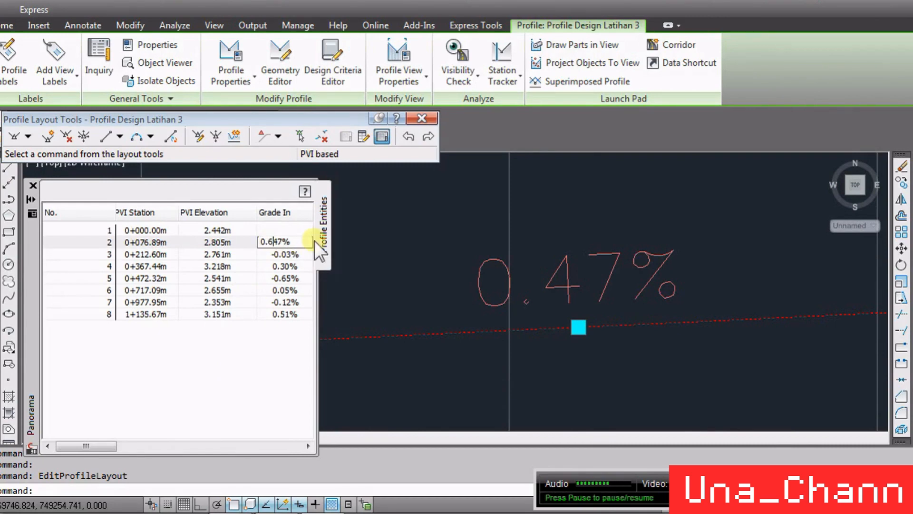
pyautogui.press('Delete')
pyautogui.press('Delete')
pyautogui.press('Return')
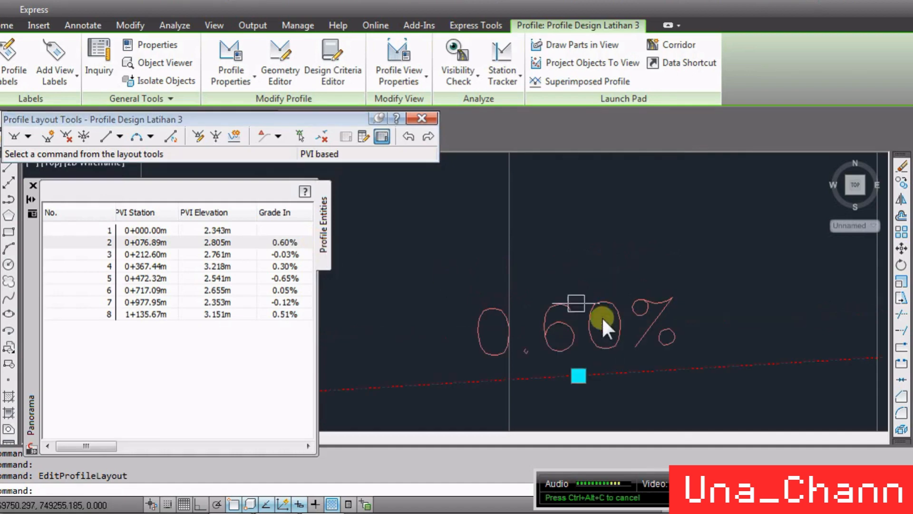
# Examine the design profile's first tangent from station 0+000 up to the first vertical curve.
pyautogui.scroll(-1, 523, 284)
pyautogui.scroll(-2, 523, 285)
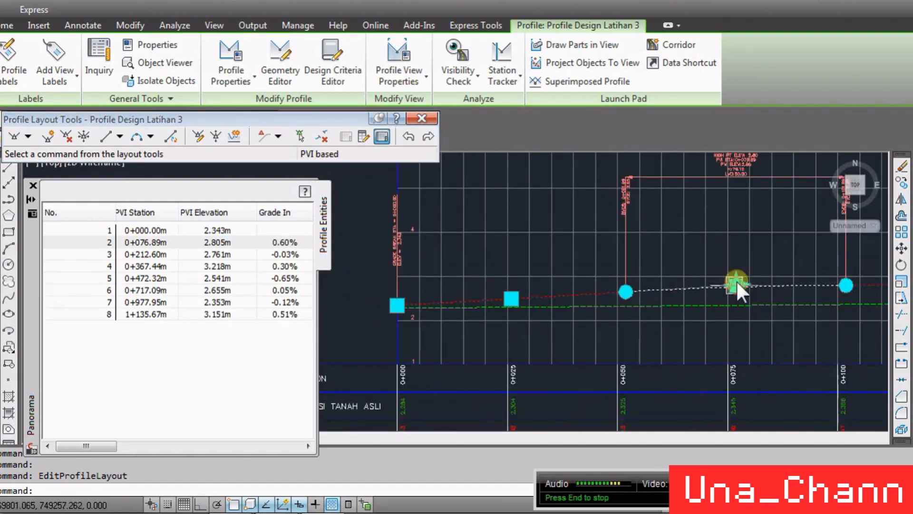
pyautogui.scroll(4, 398, 296)
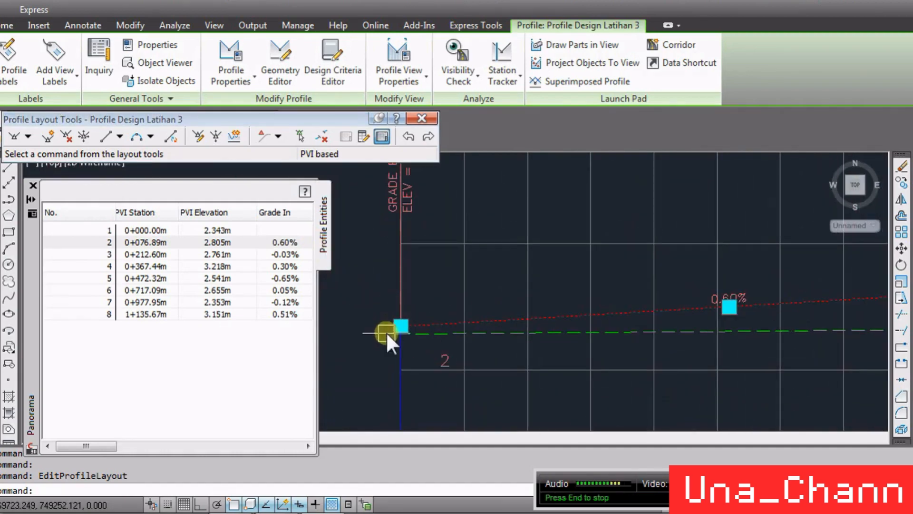
pyautogui.scroll(-6, 368, 342)
pyautogui.scroll(3, 780, 314)
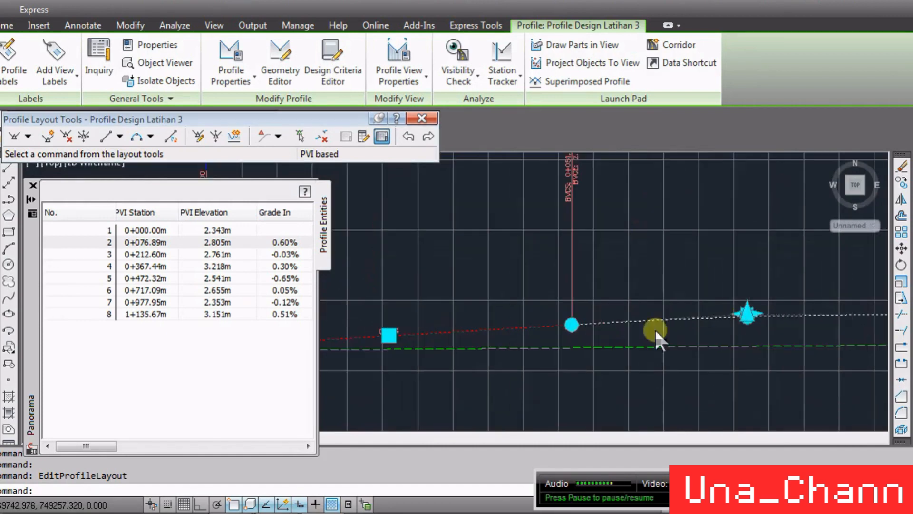
# Set the incoming grade of PVI 3 to -0.05% in the profile entity table.
pyautogui.scroll(-4, 394, 295)
pyautogui.scroll(5, 843, 315)
pyautogui.scroll(-3, 606, 291)
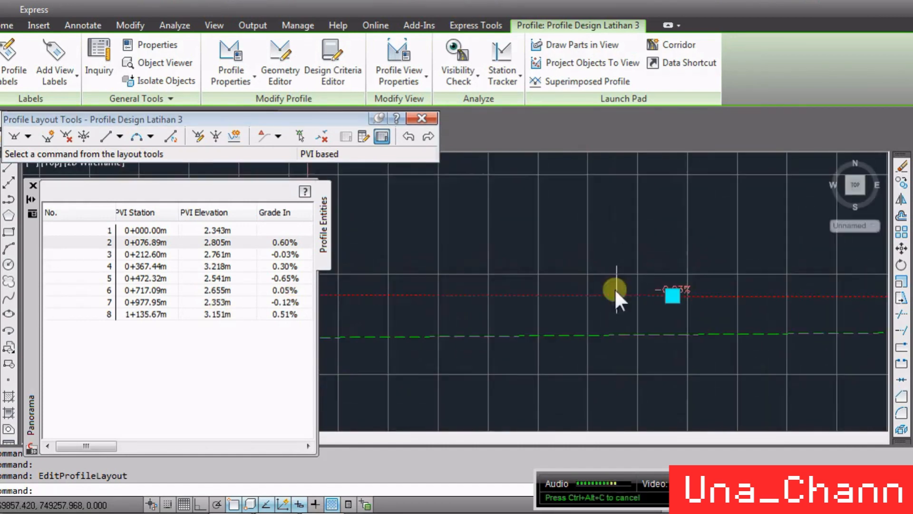
pyautogui.scroll(5, 652, 290)
pyautogui.scroll(-3, 642, 309)
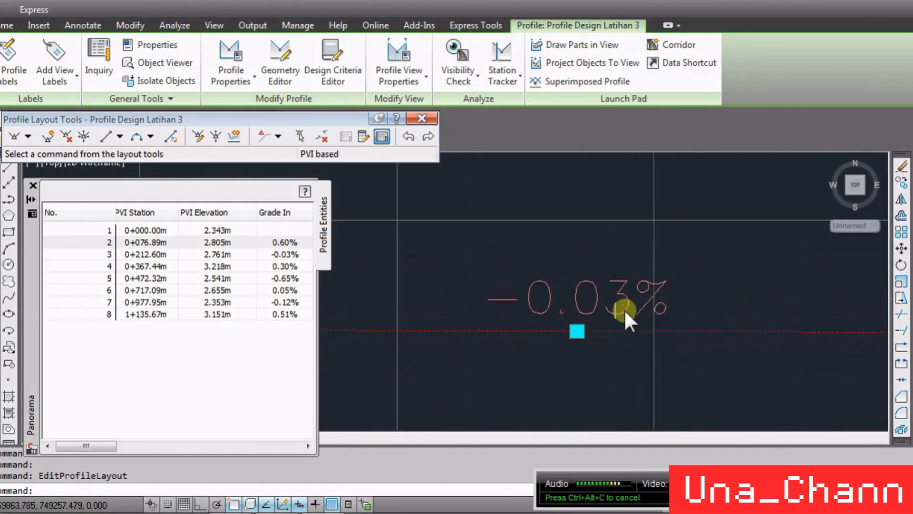
pyautogui.click(286, 253)
pyautogui.click(287, 253)
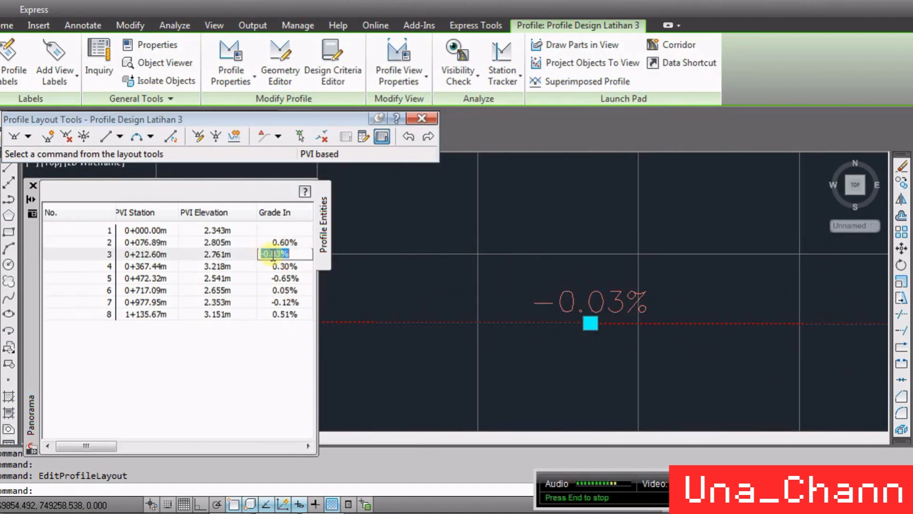
pyautogui.click(272, 254)
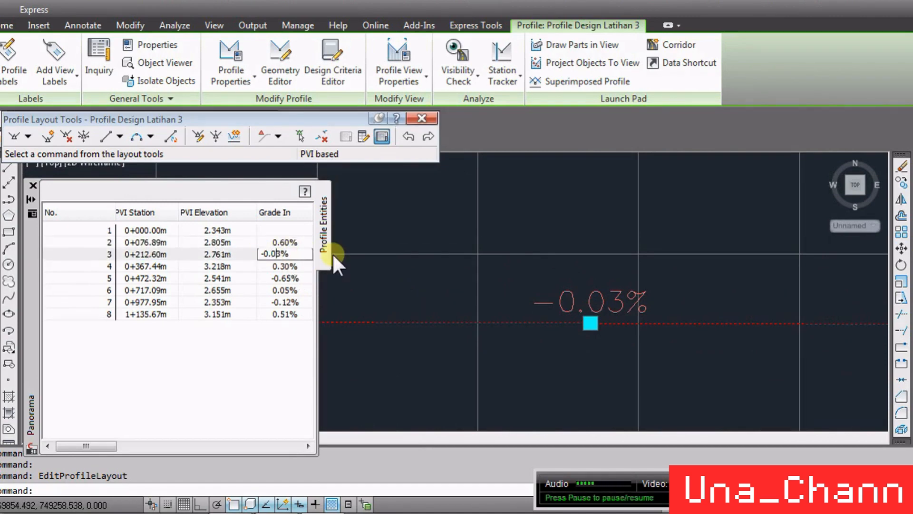
pyautogui.write('5')
pyautogui.press('Delete')
pyautogui.press('Return')
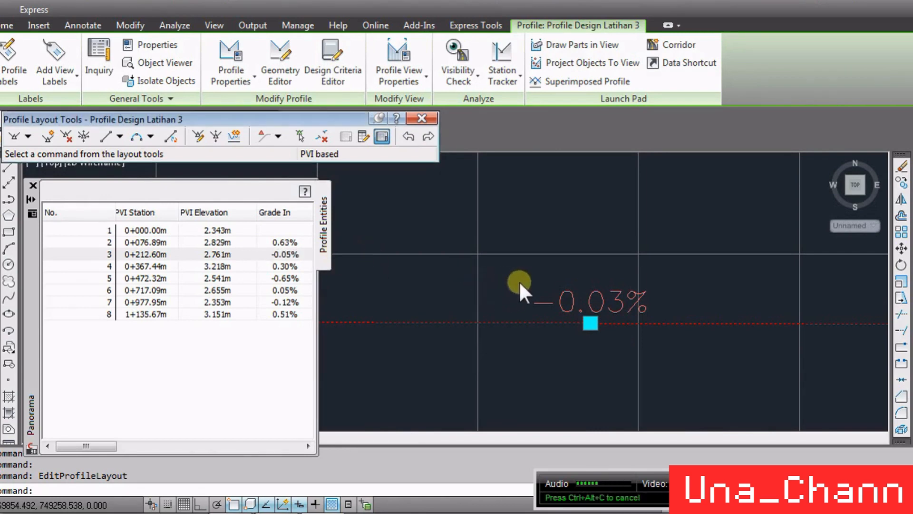
# Set the incoming grade of PVI 3 to -0.07% in the profile entity table.
pyautogui.scroll(-4, 530, 272)
pyautogui.scroll(-5, 530, 272)
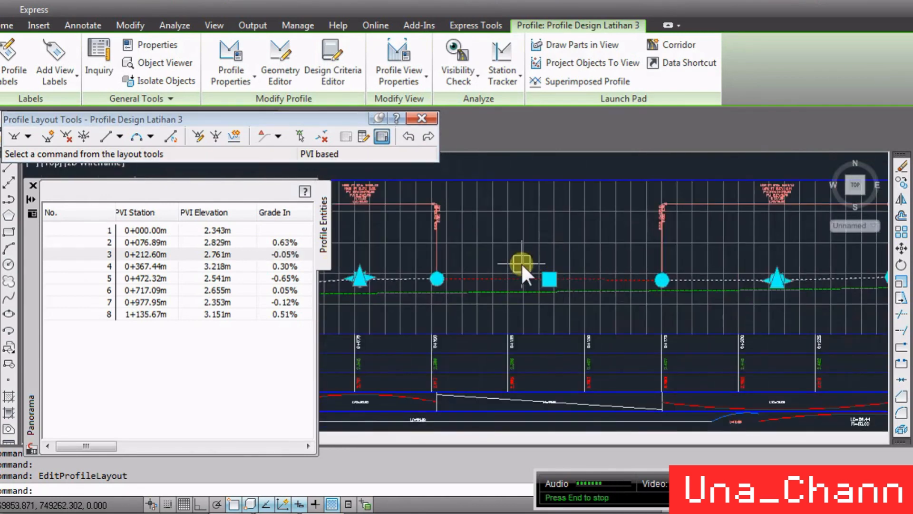
pyautogui.click(290, 257)
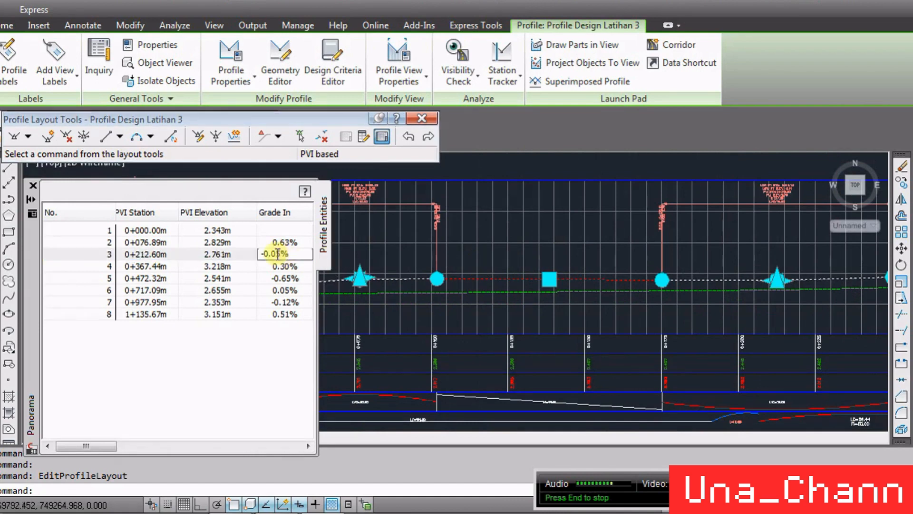
pyautogui.write('7')
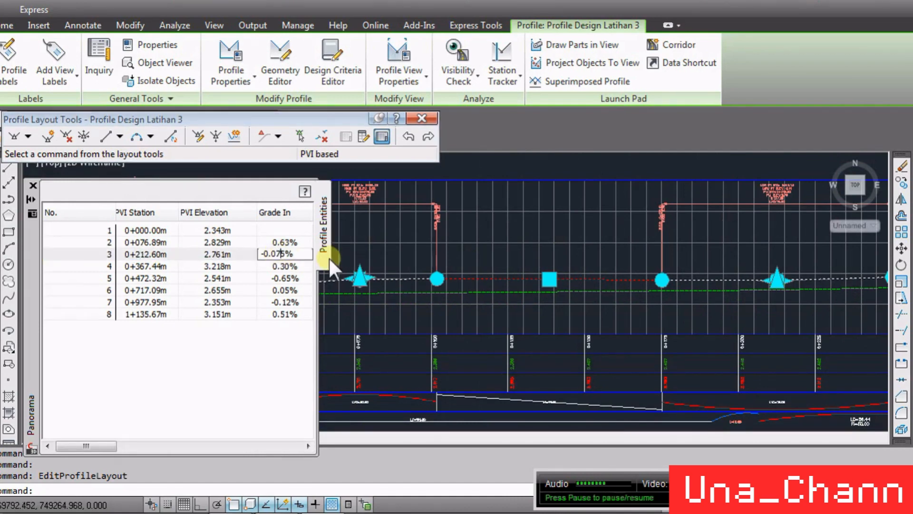
pyautogui.press('Return')
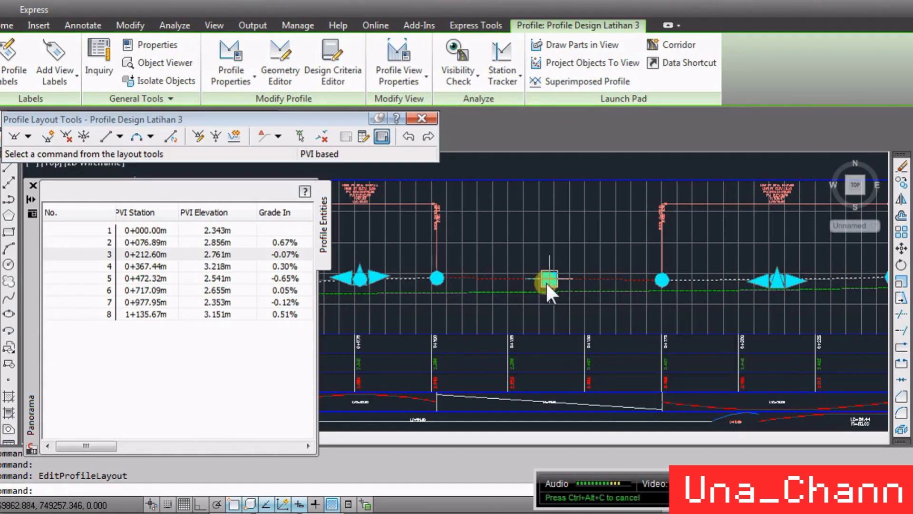
# Examine the design profile around PVI 2 and the profile curve lengths and K values listed in the entity table.
pyautogui.scroll(2, 336, 271)
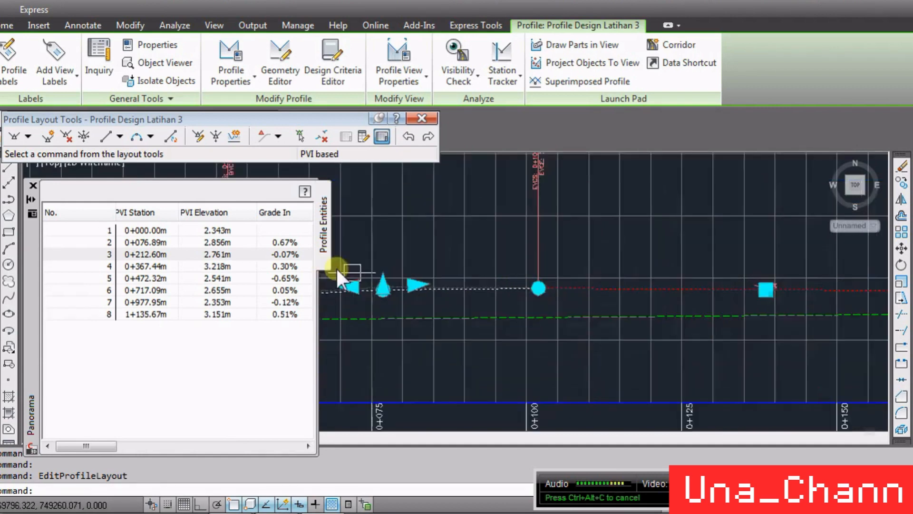
pyautogui.scroll(2, 380, 278)
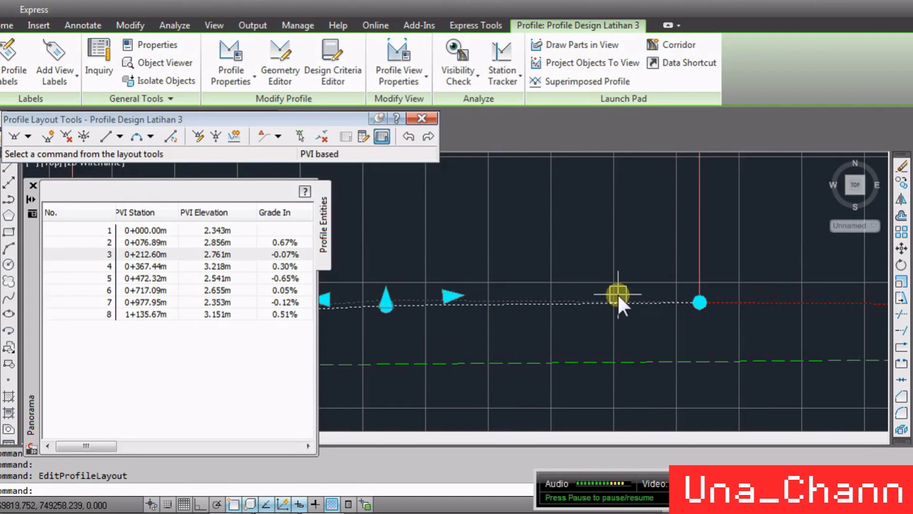
pyautogui.scroll(-3, 373, 350)
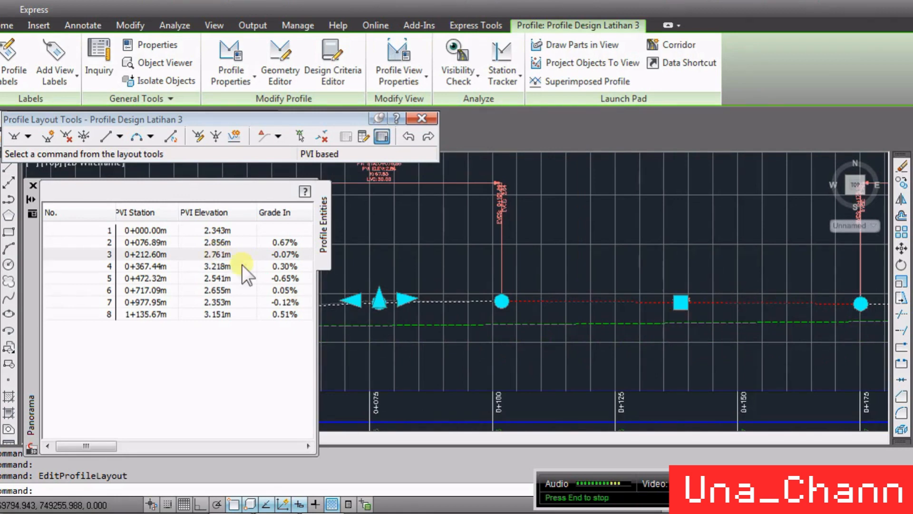
pyautogui.scroll(5, 333, 295)
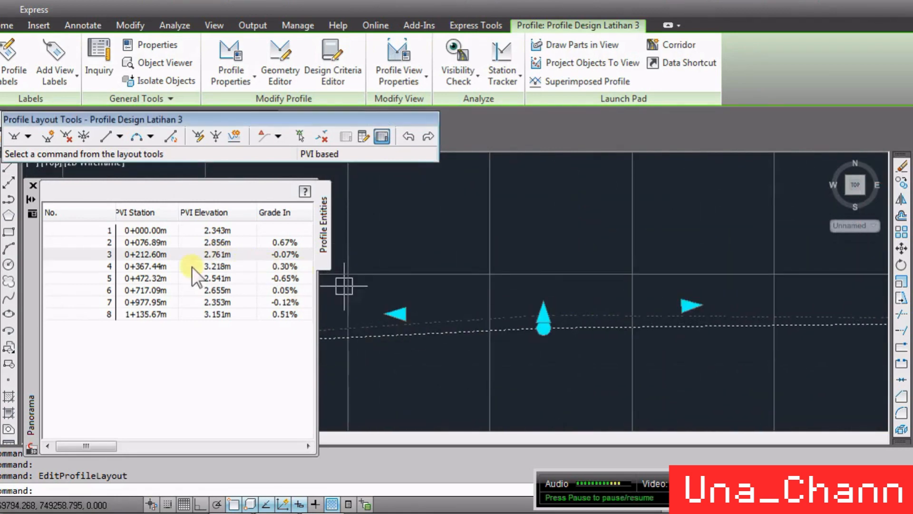
pyautogui.click(210, 266)
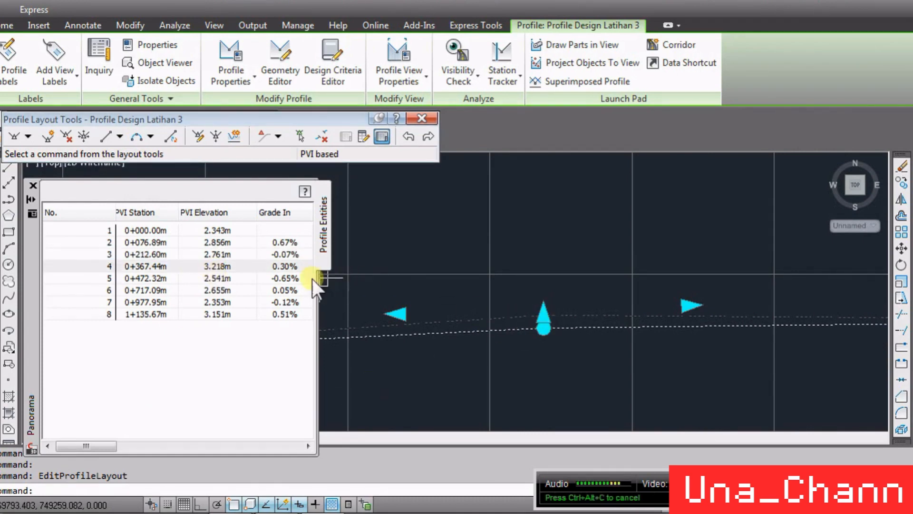
pyautogui.moveTo(86, 446); pyautogui.dragTo(187, 455)
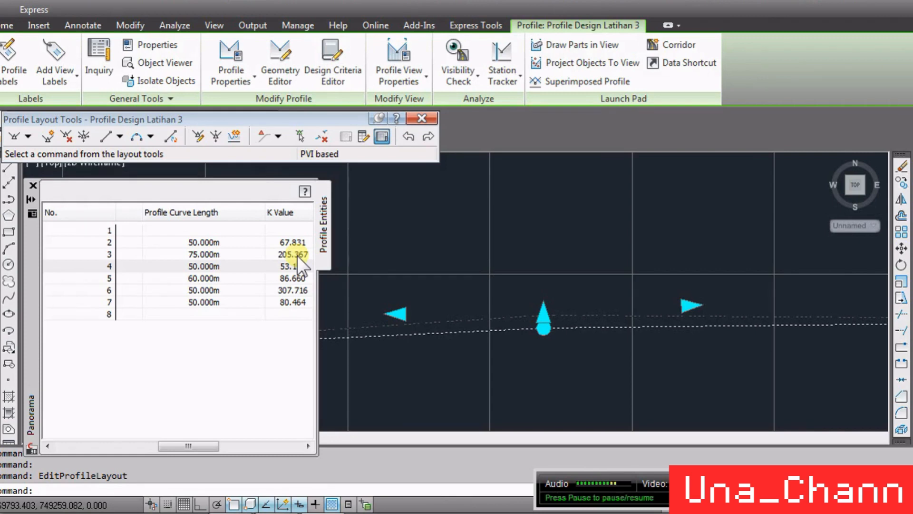
# Inspect the vertical curves at PVI 2 and PVI 3 along the design profile and close the entity table.
pyautogui.scroll(-8, 554, 325)
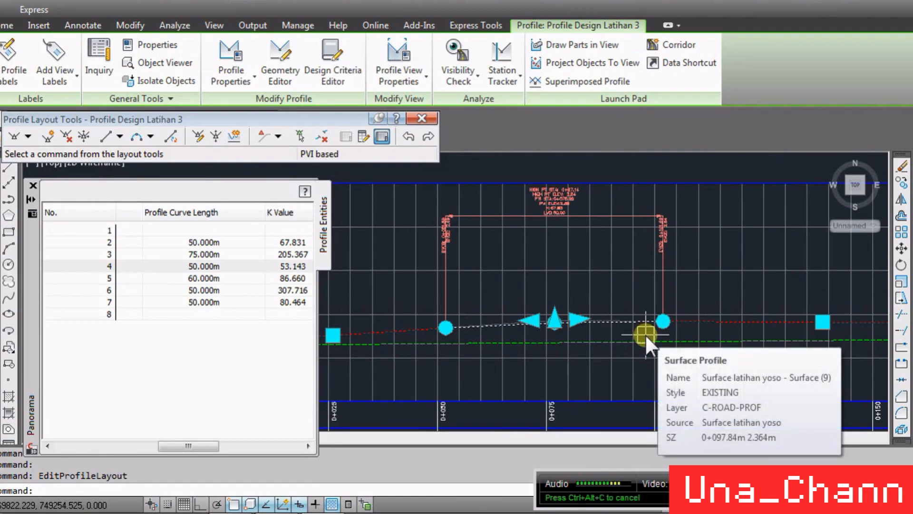
pyautogui.scroll(-6, 451, 318)
pyautogui.scroll(6, 590, 315)
pyautogui.click(526, 318)
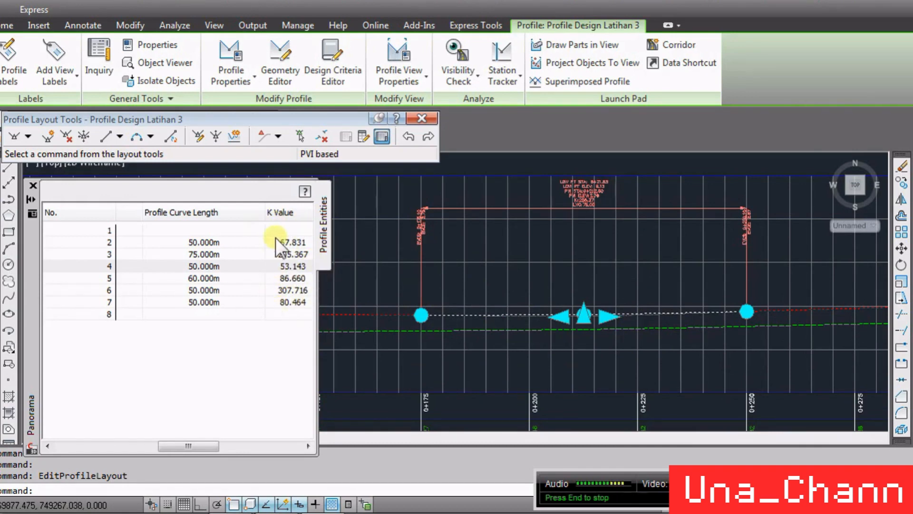
pyautogui.click(33, 184)
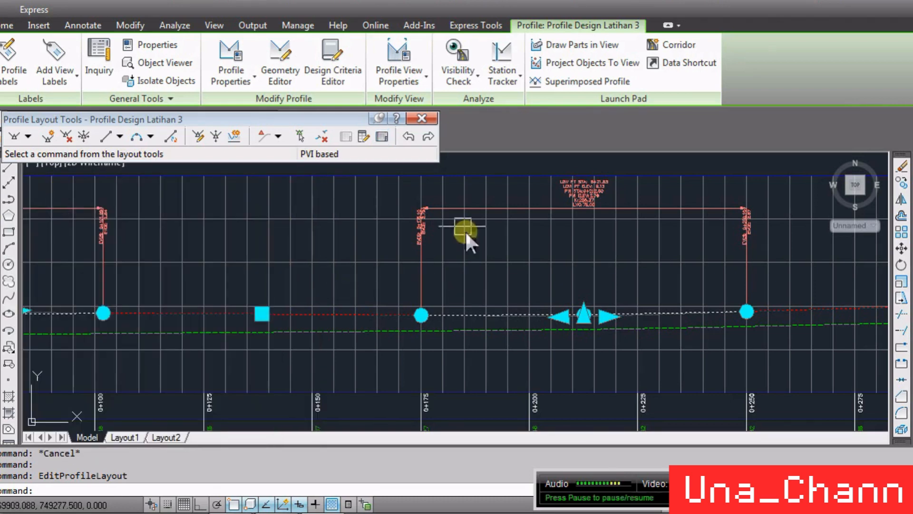
# Close the Profile Layout Tools and inspect the grade of the tangent between the first two vertical curves.
pyautogui.click(422, 118)
pyautogui.scroll(-4, 515, 287)
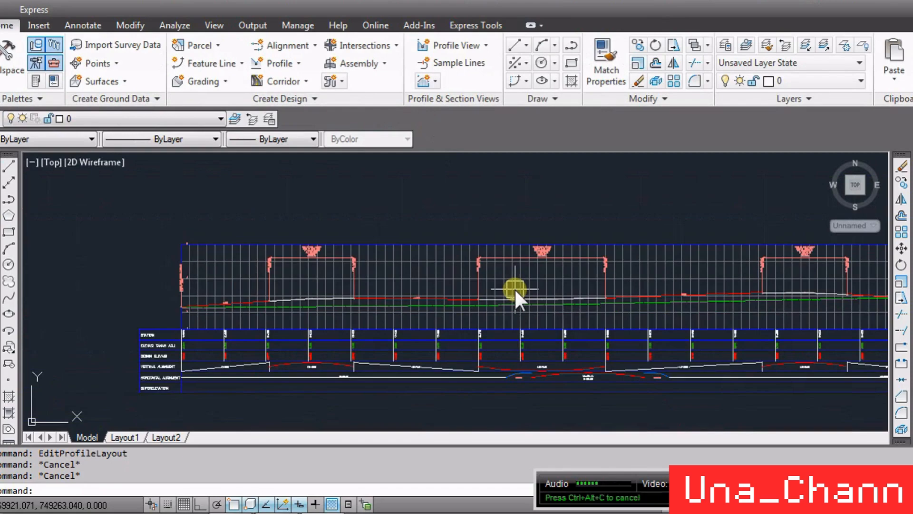
pyautogui.scroll(8, 432, 311)
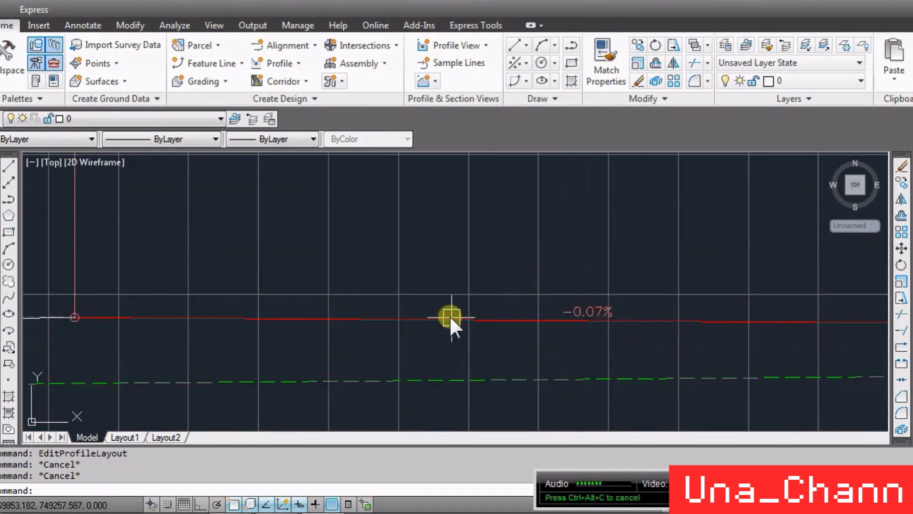
pyautogui.scroll(-4, 450, 315)
pyautogui.scroll(2, 466, 324)
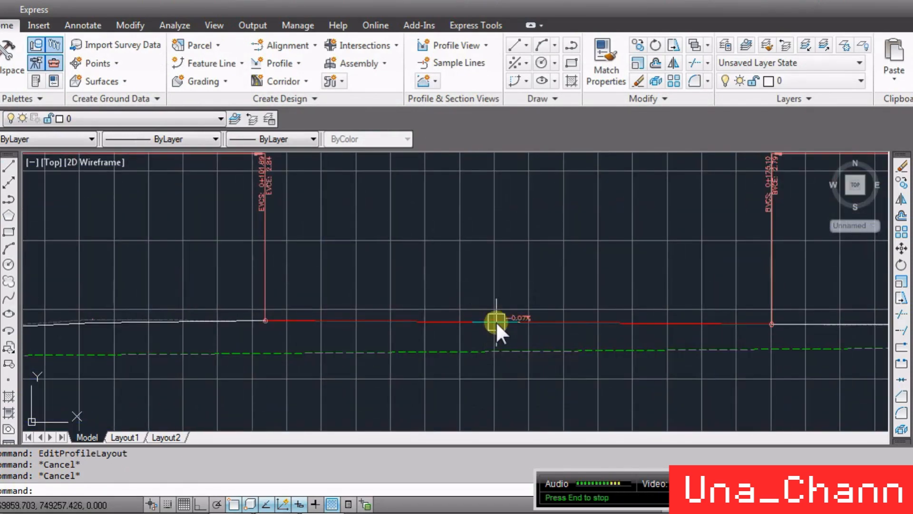
# Examine the selected design profile, its vertical curves and data bands along the profile view, and the overall drawing layout.
pyautogui.click(482, 320)
pyautogui.scroll(-3, 447, 316)
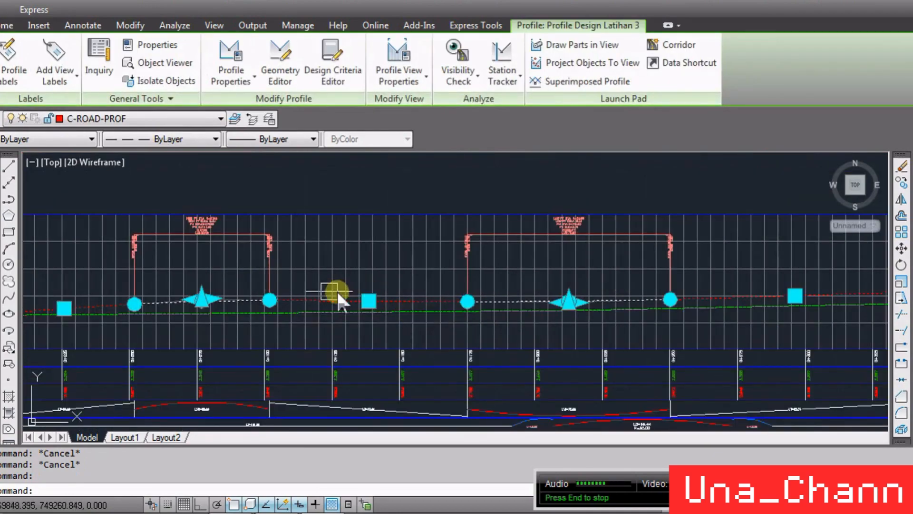
pyautogui.scroll(-2, 357, 307)
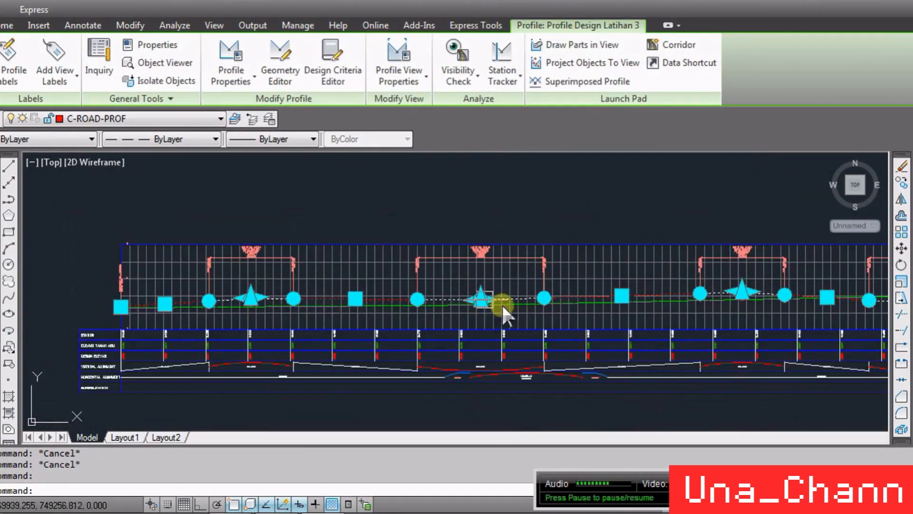
pyautogui.scroll(2, 253, 291)
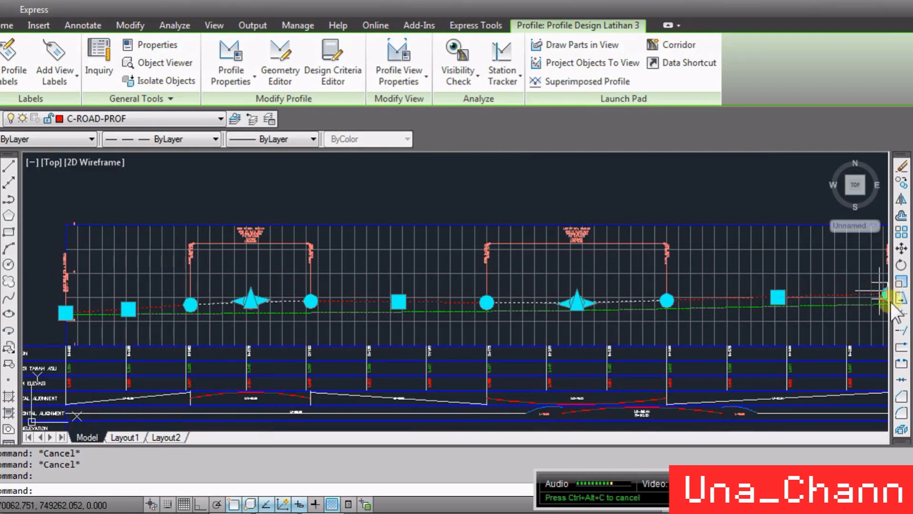
pyautogui.scroll(-3, 501, 281)
pyautogui.scroll(3, 574, 273)
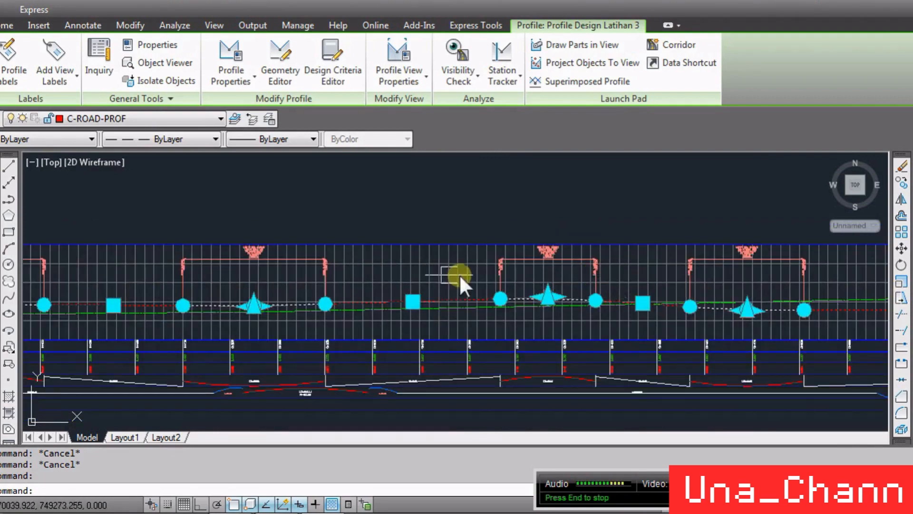
pyautogui.scroll(-3, 805, 284)
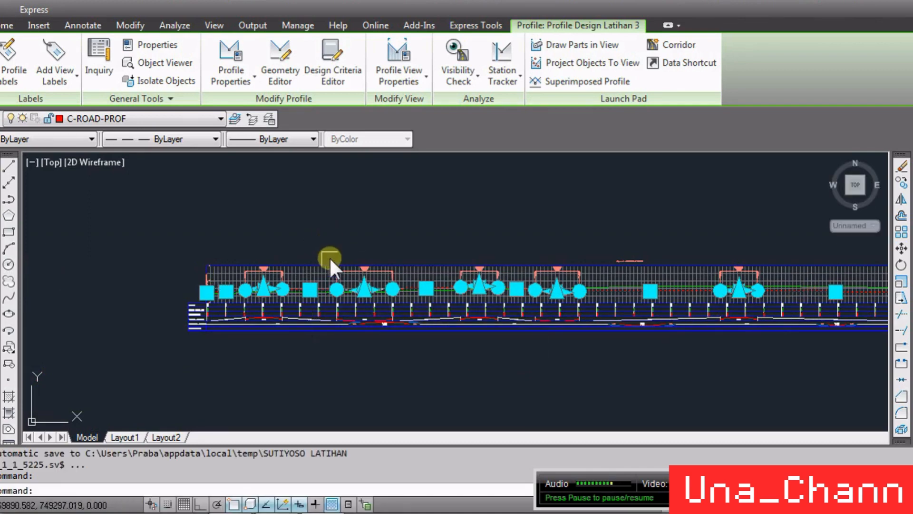
pyautogui.scroll(5, 202, 314)
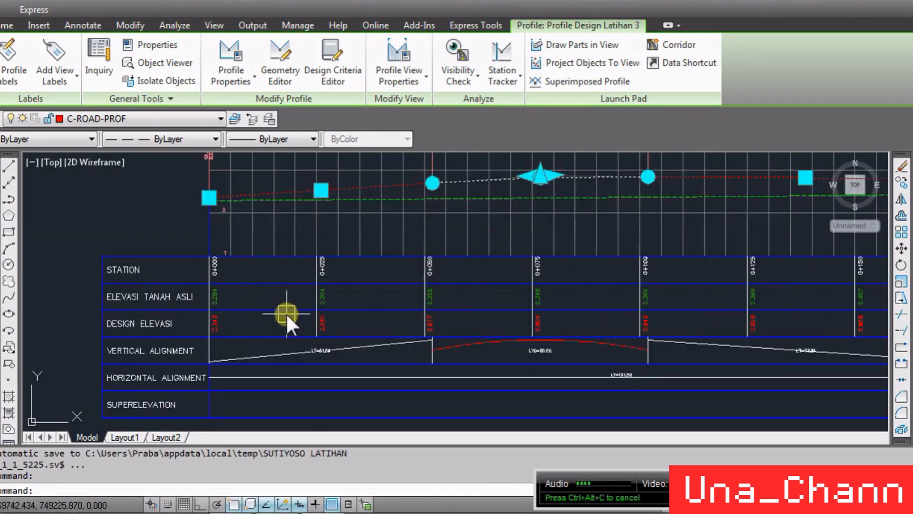
pyautogui.press('Escape')
pyautogui.scroll(-5, 333, 337)
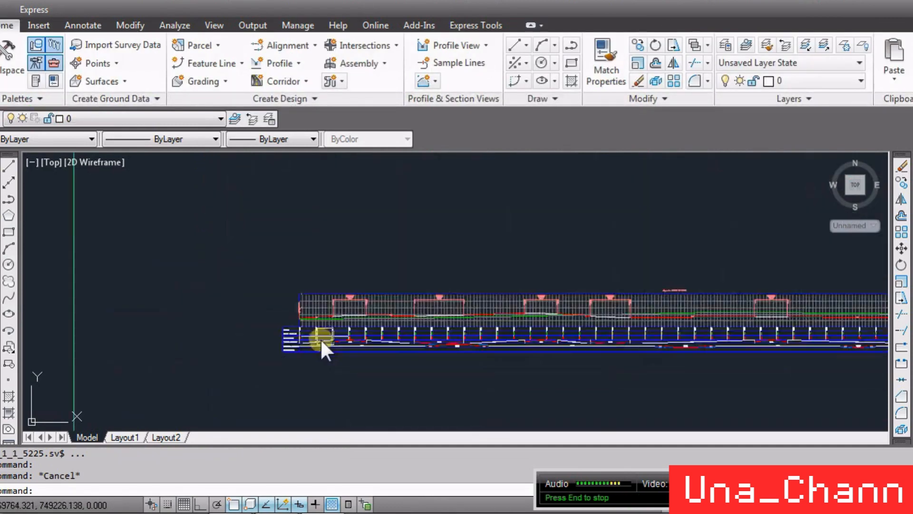
pyautogui.scroll(-2, 381, 280)
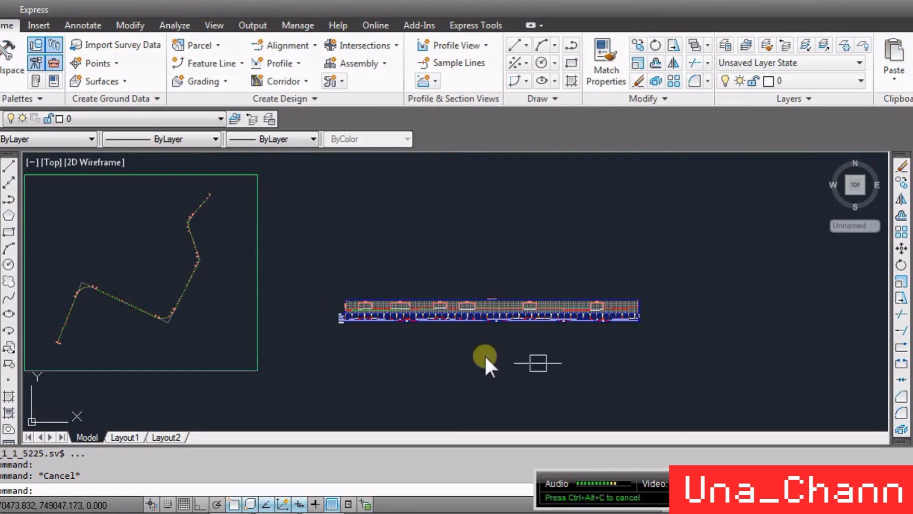
pyautogui.moveTo(579, 307)
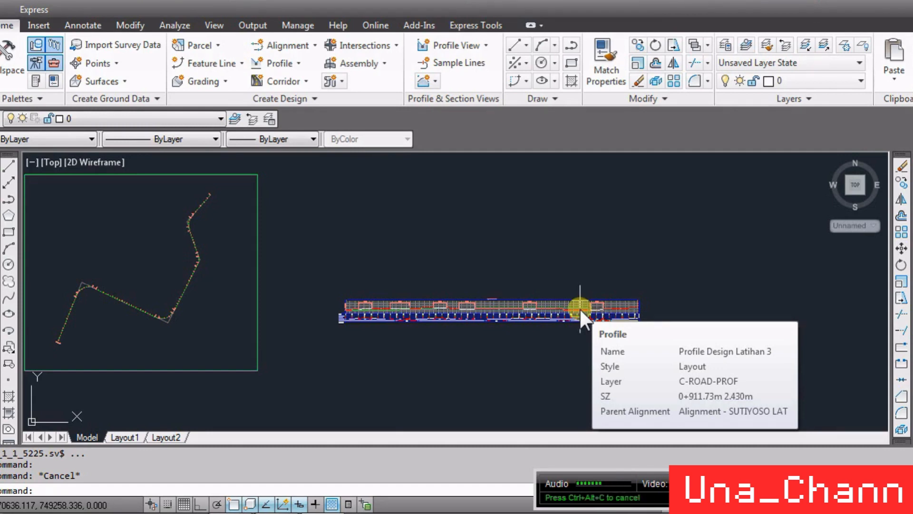
pyautogui.scroll(-4, 447, 339)
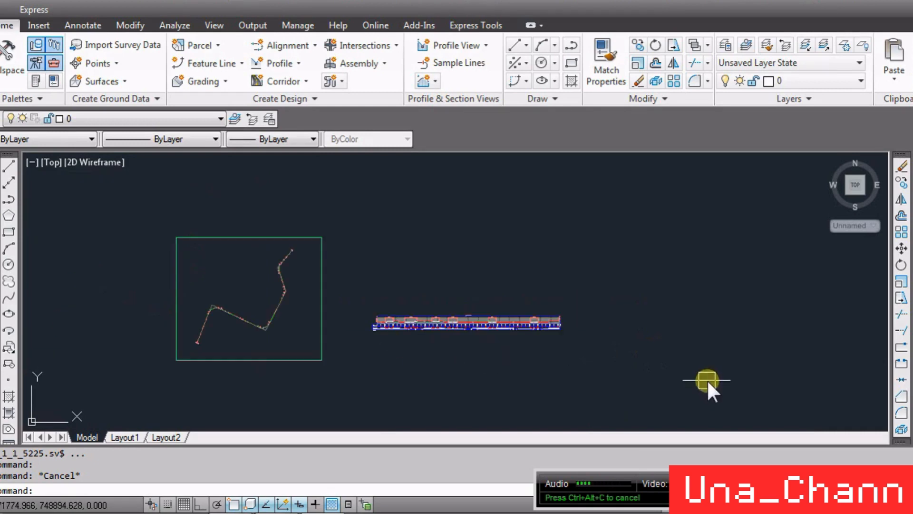
pyautogui.scroll(3, 708, 379)
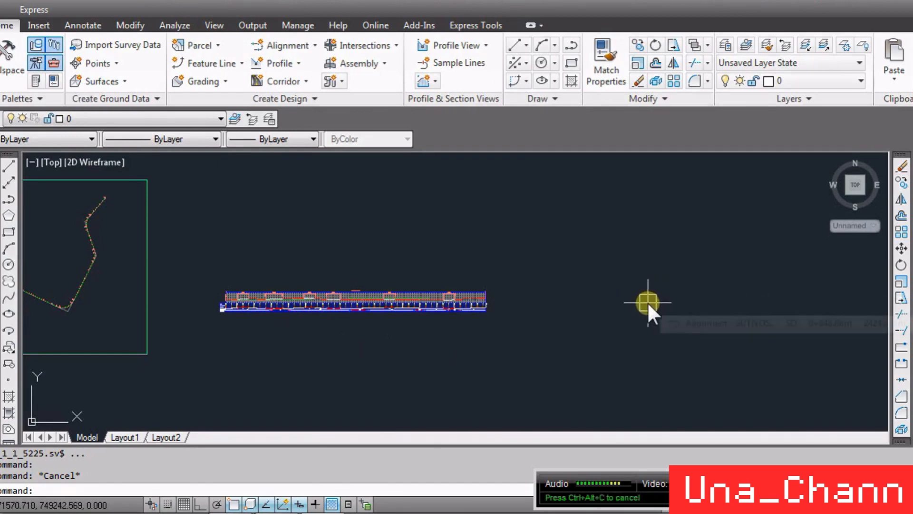
# Open the Subassembly Tool Palettes.
pyautogui.click(663, 4)
pyautogui.click(663, 1)
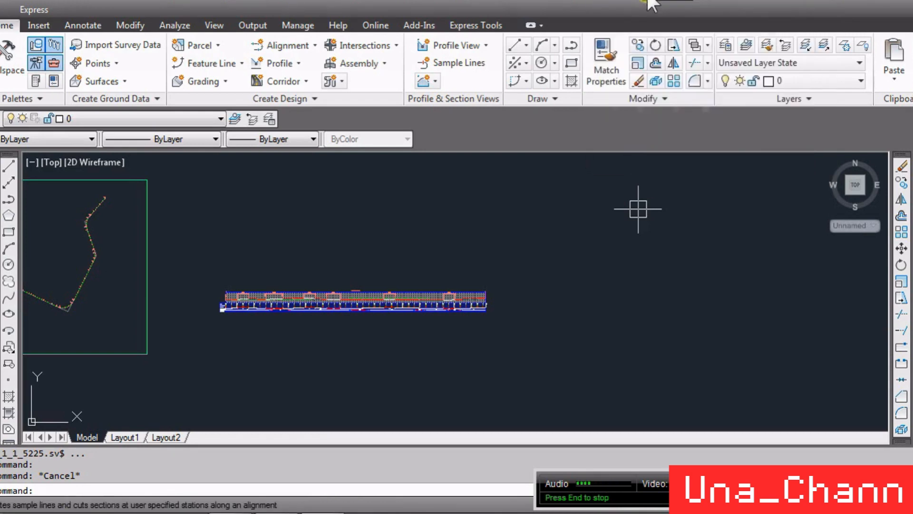
pyautogui.click(650, 2)
pyautogui.moveTo(619, 1)
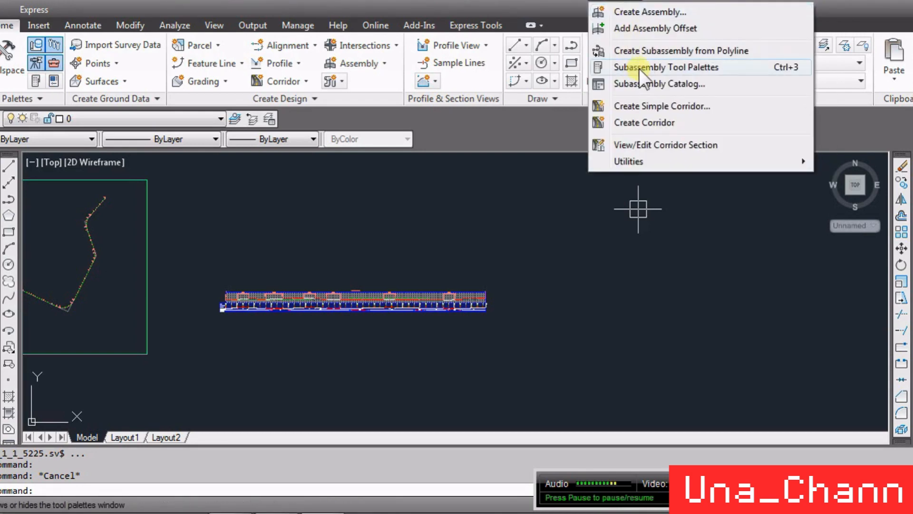
pyautogui.click(621, 1)
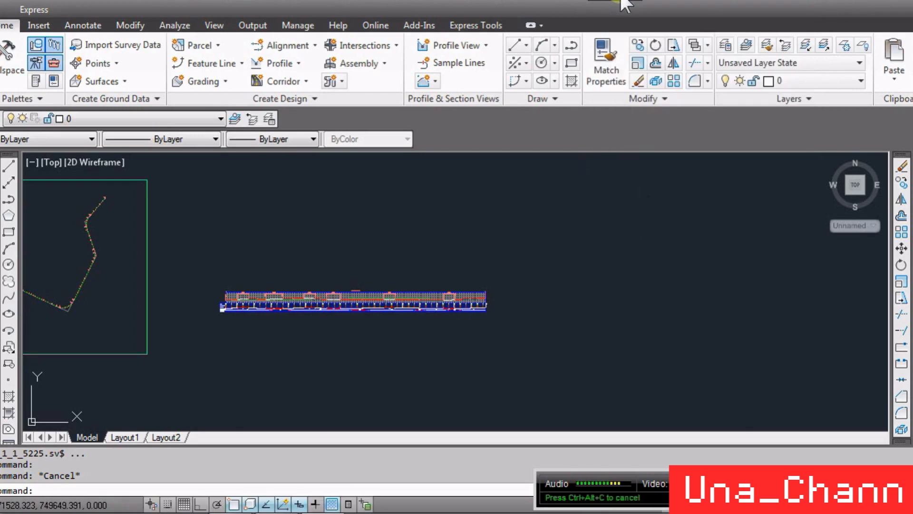
pyautogui.click(621, 1)
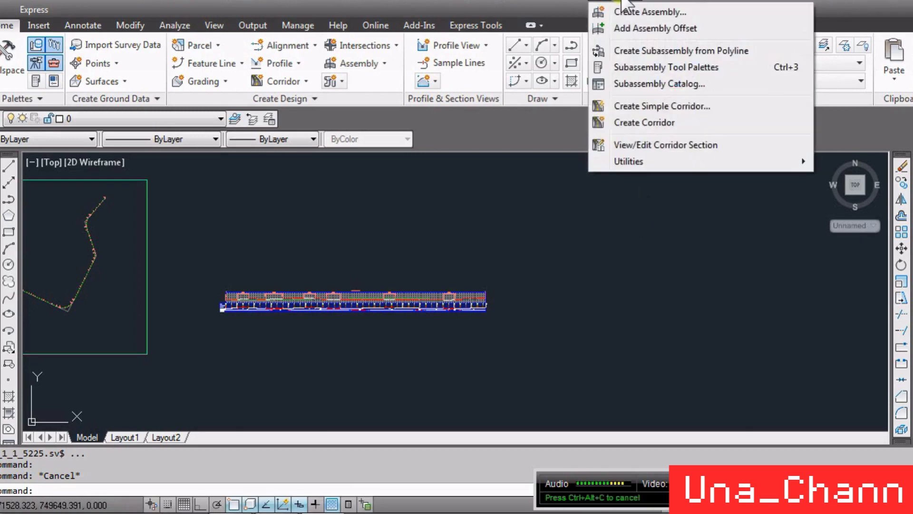
pyautogui.click(641, 67)
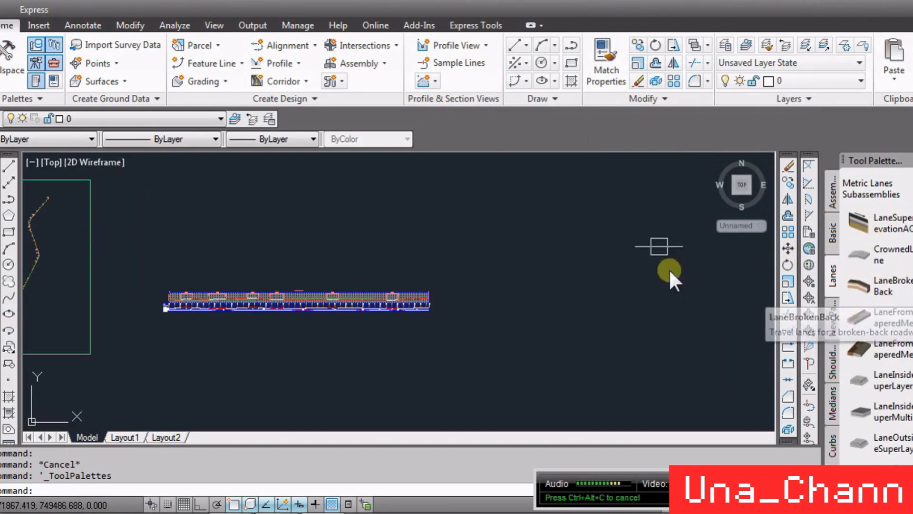
# Create an assembly named "Assembly - CUT&FILL" and place its baseline in the empty area beyond the end of the profile view.
pyautogui.click(605, 1)
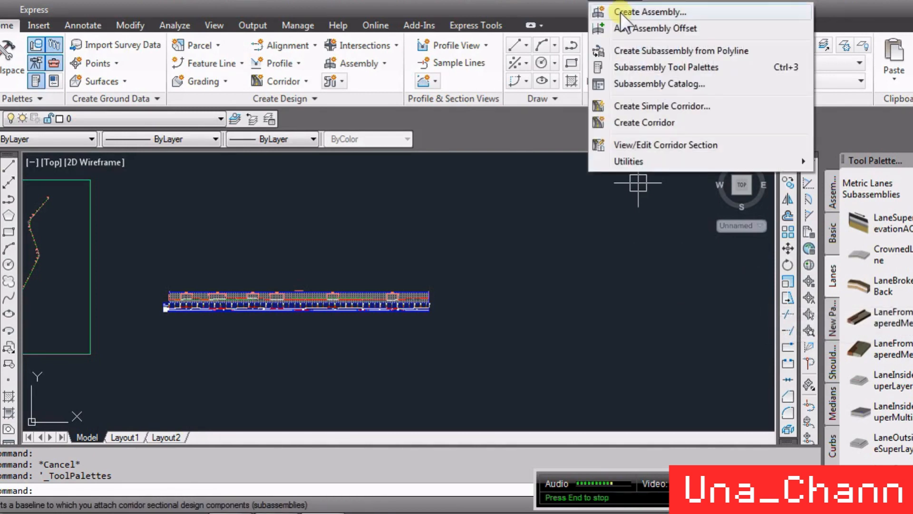
pyautogui.click(620, 12)
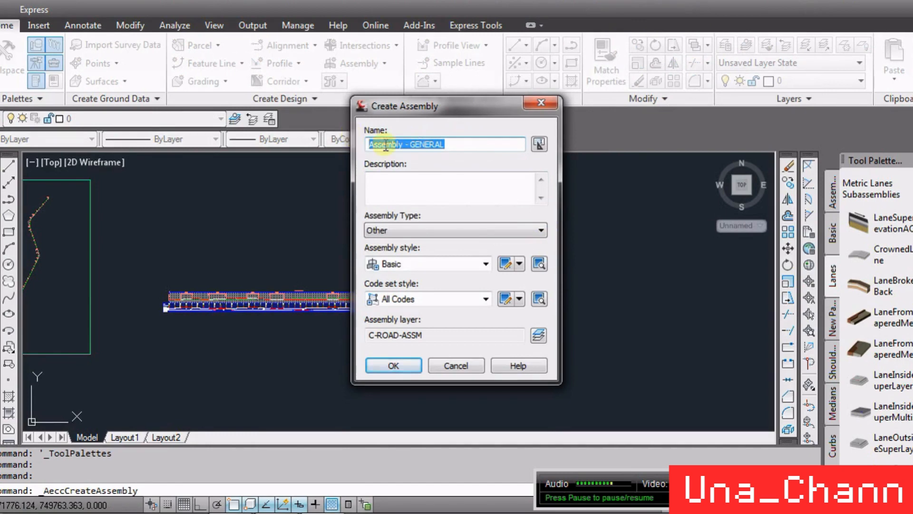
pyautogui.click(457, 148)
pyautogui.moveTo(457, 145); pyautogui.dragTo(412, 146)
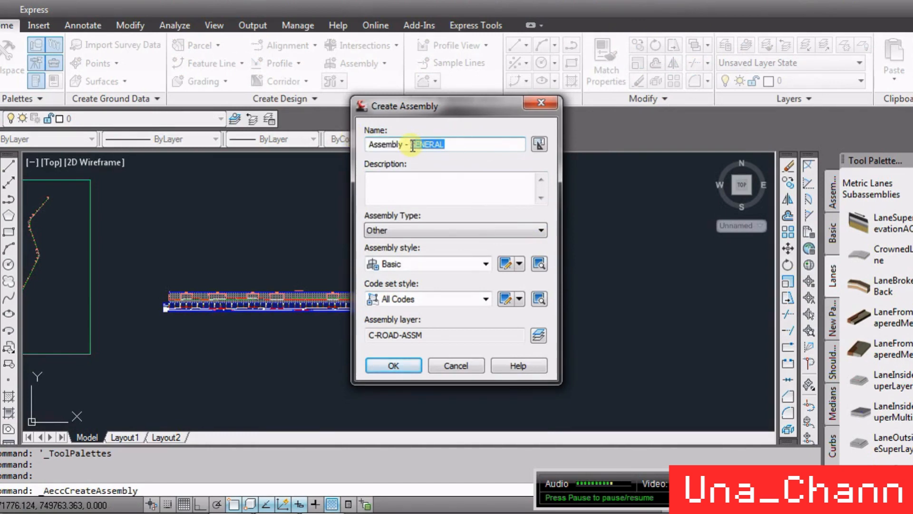
pyautogui.write('CUT')
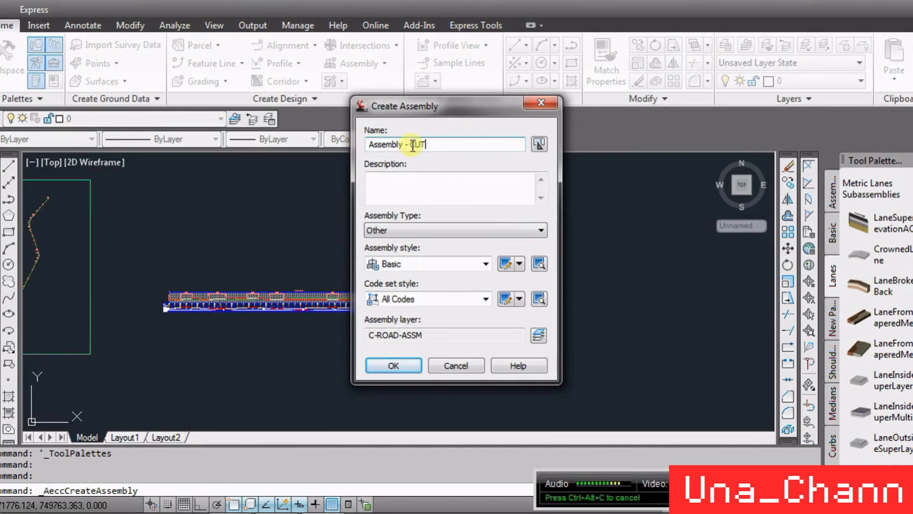
pyautogui.write('&FILL')
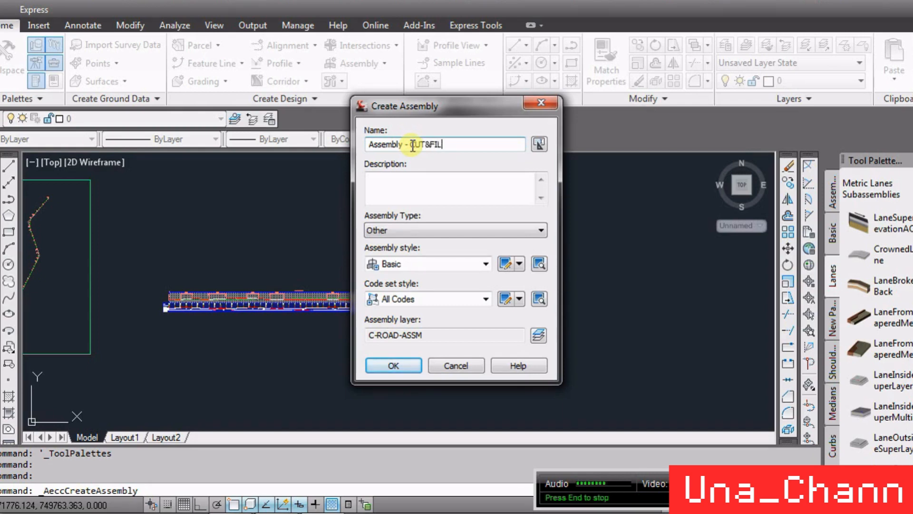
pyautogui.click(405, 360)
pyautogui.click(503, 270)
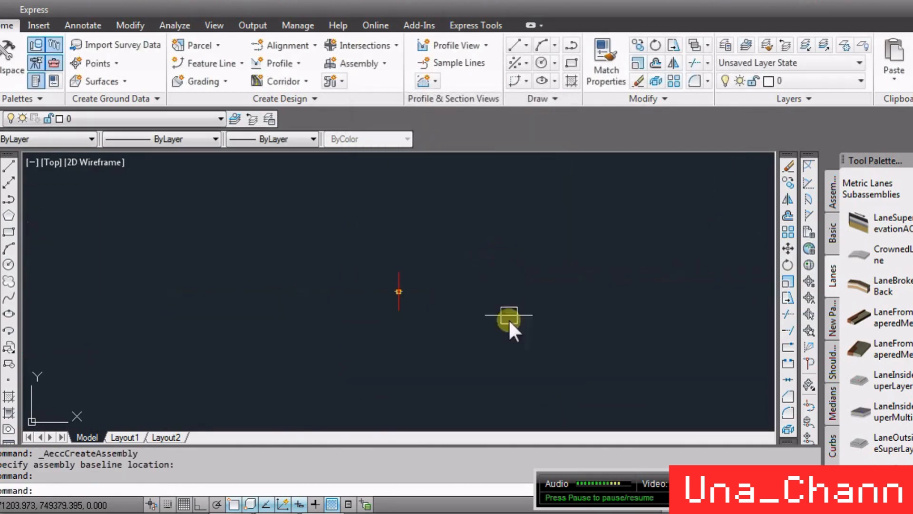
# Draw a rectangle around the new assembly baseline to frame it.
pyautogui.scroll(-8, 501, 282)
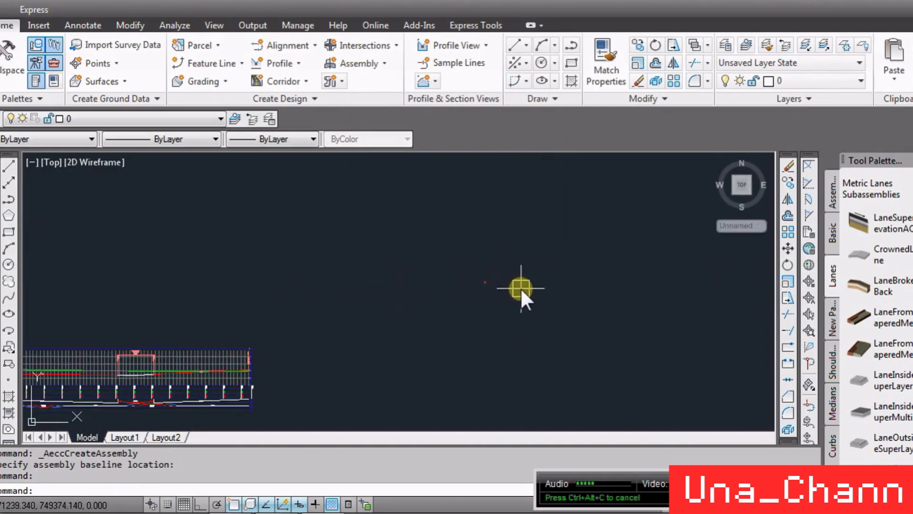
pyautogui.click(8, 237)
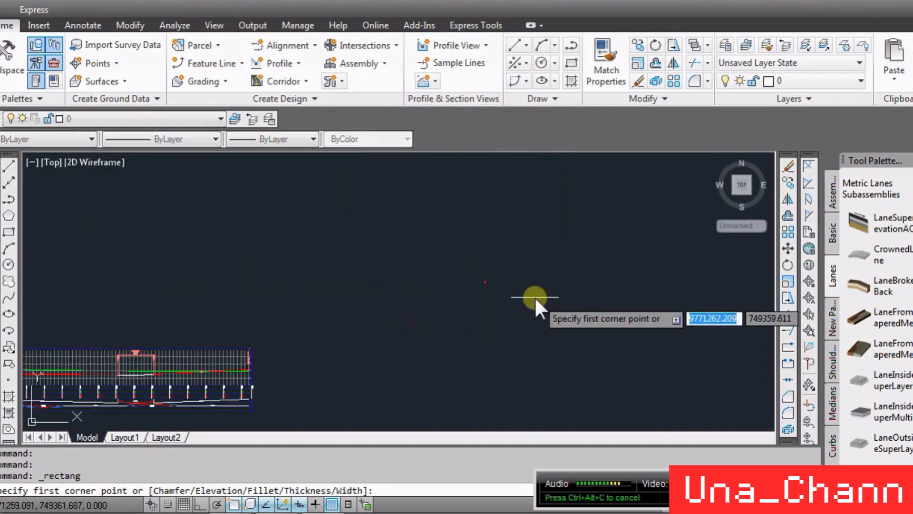
pyautogui.click(429, 248)
pyautogui.click(546, 332)
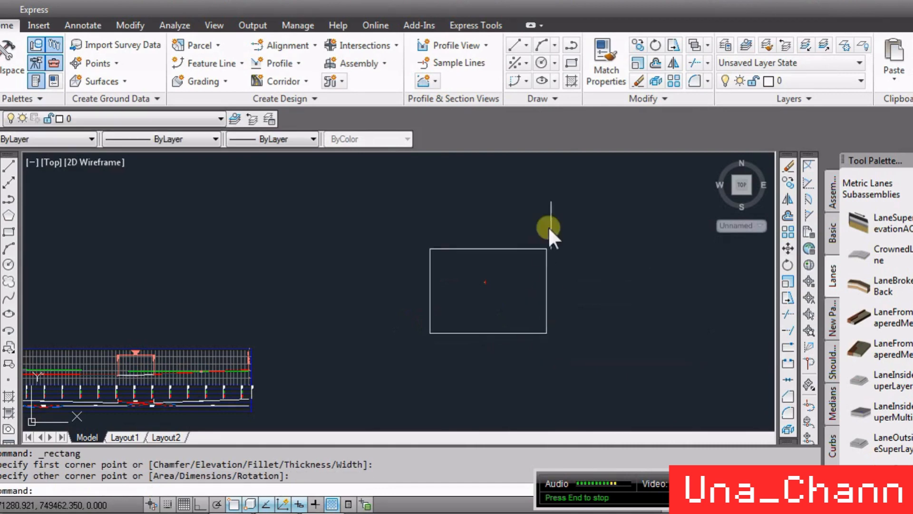
# Check the framed assembly's location beside the profile view and browse the Metric Lanes subassemblies.
pyautogui.scroll(-10, 566, 230)
pyautogui.scroll(10, 561, 248)
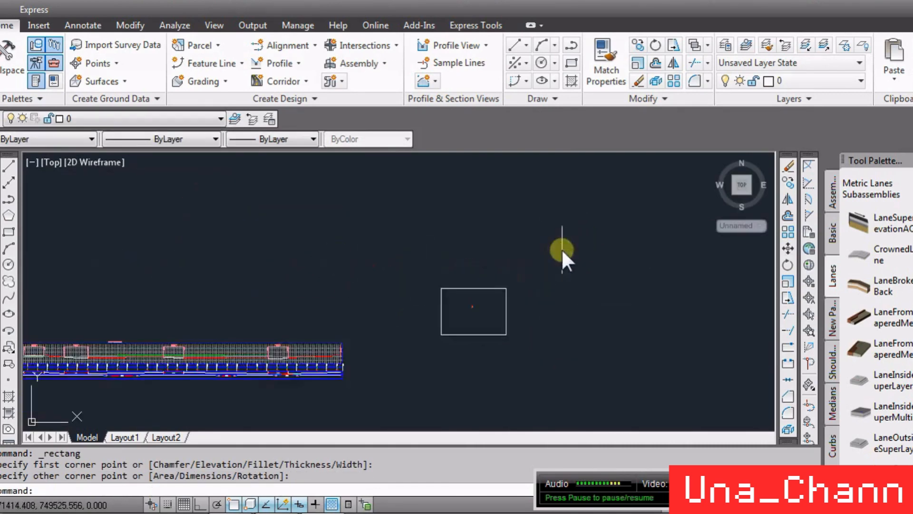
pyautogui.scroll(6, 375, 375)
pyautogui.scroll(-6, 405, 260)
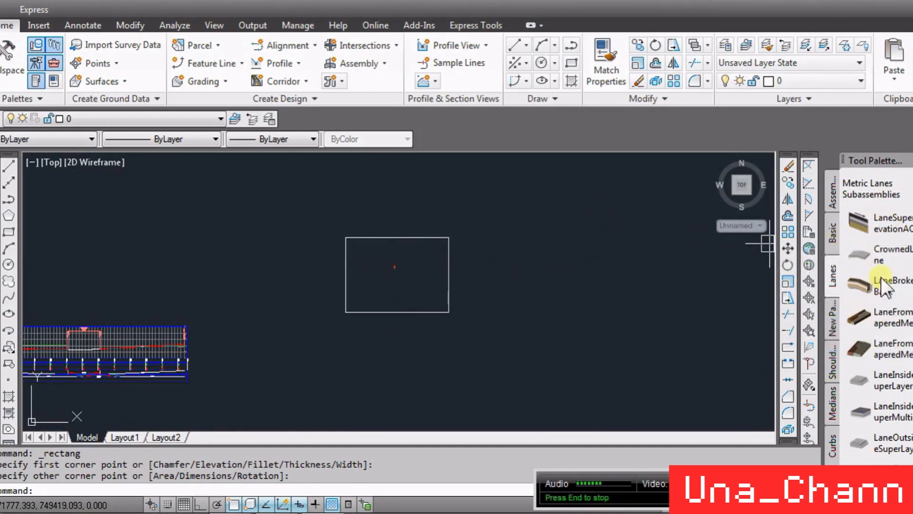
pyautogui.scroll(-4, 880, 286)
pyautogui.scroll(1, 873, 292)
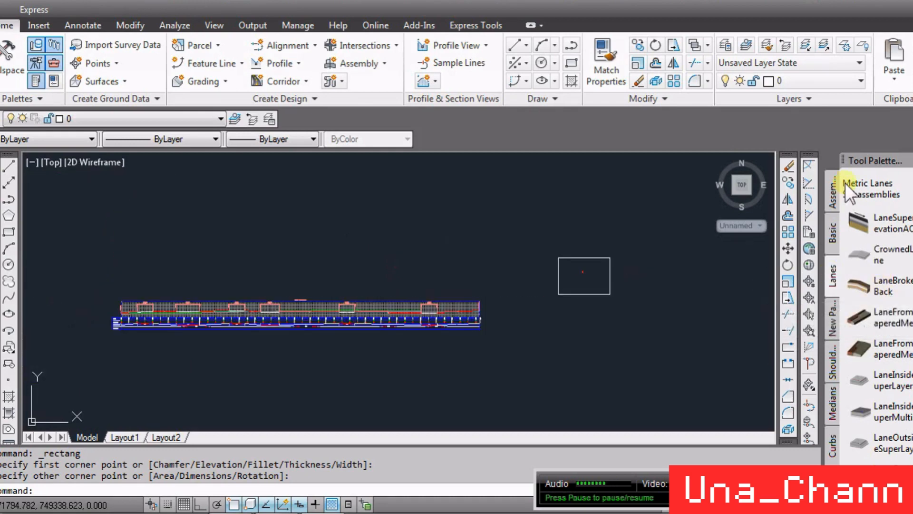
pyautogui.scroll(-4, 904, 285)
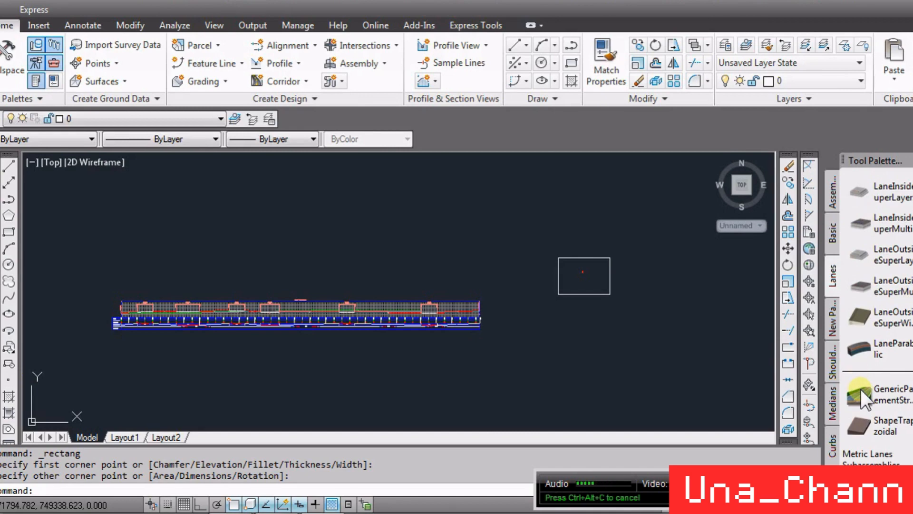
pyautogui.scroll(-5, 868, 286)
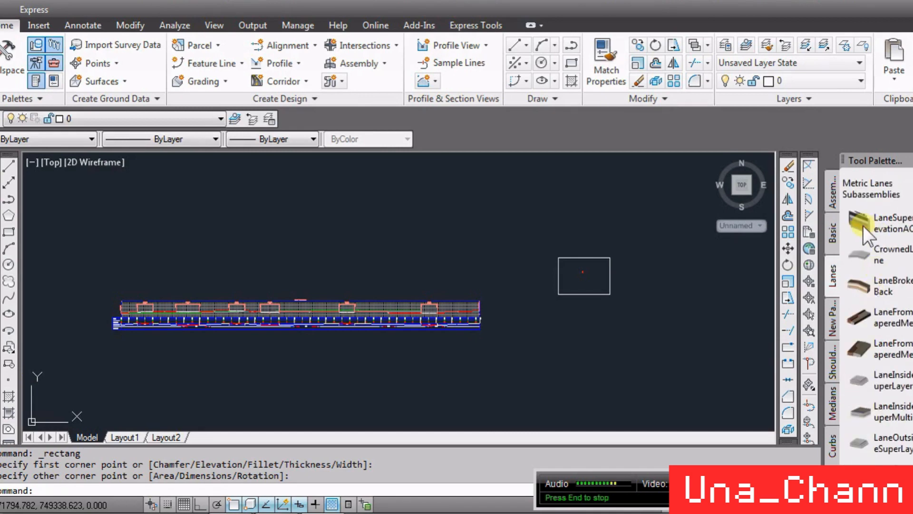
pyautogui.scroll(5, 862, 226)
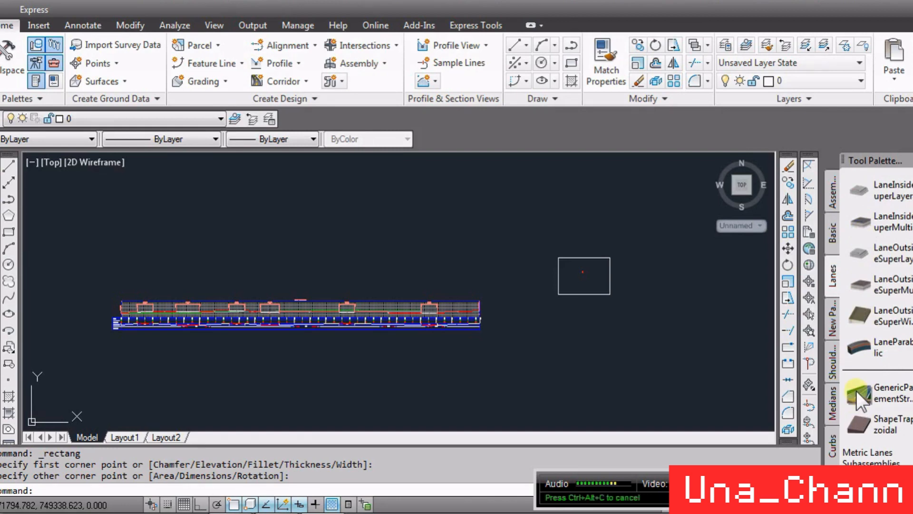
pyautogui.scroll(4, 849, 273)
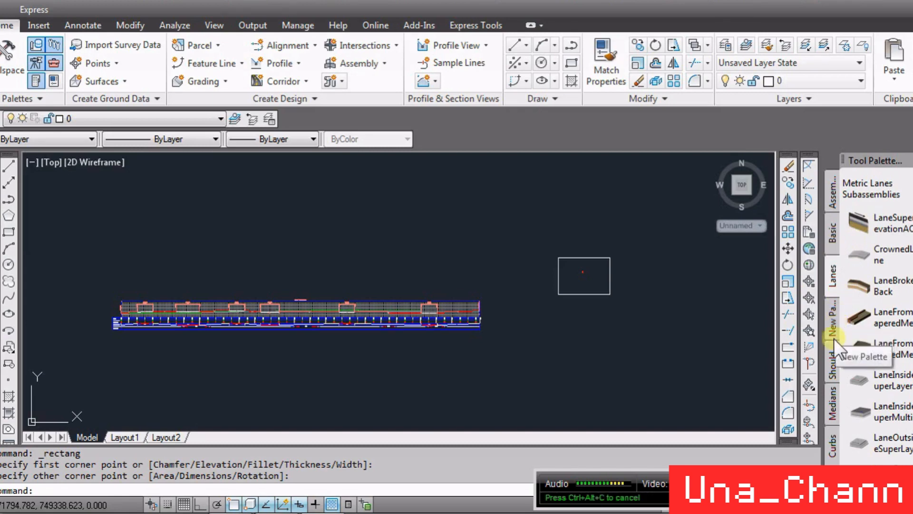
# Browse the Metric Shoulders, Metric Basic and Metric Lanes subassemblies for a suitable pavement lane component.
pyautogui.click(834, 352)
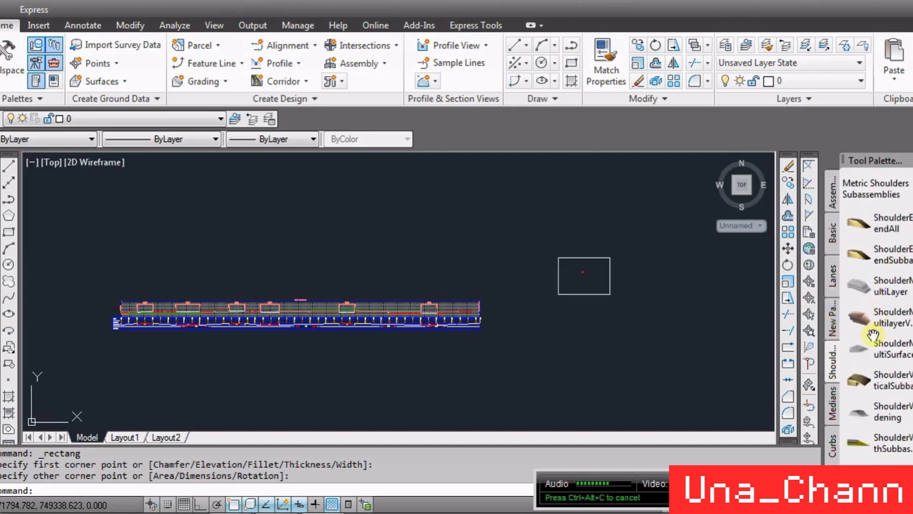
pyautogui.click(830, 230)
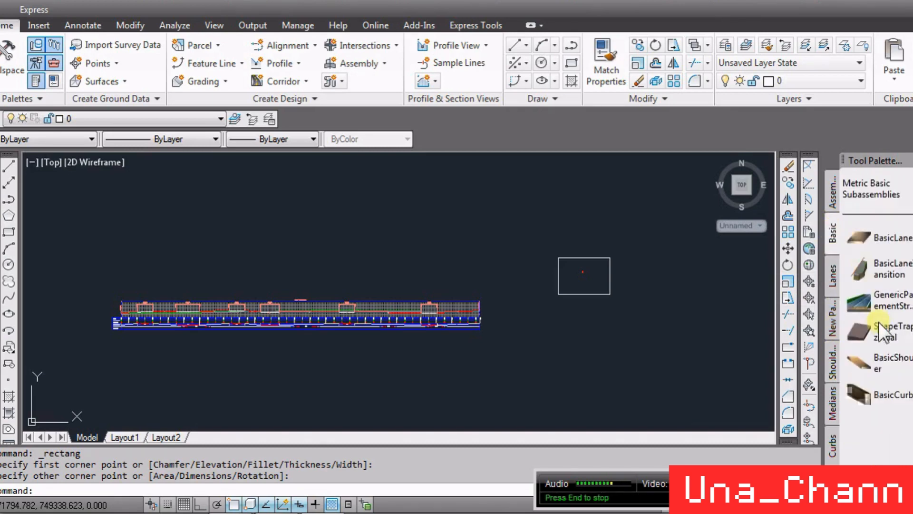
pyautogui.scroll(-3, 881, 335)
pyautogui.scroll(3, 896, 371)
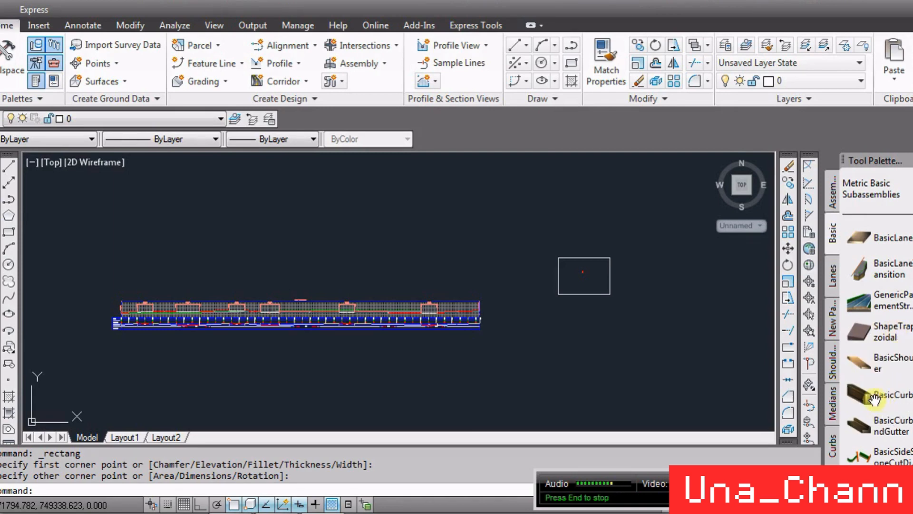
pyautogui.scroll(-3, 875, 399)
pyautogui.scroll(3, 883, 285)
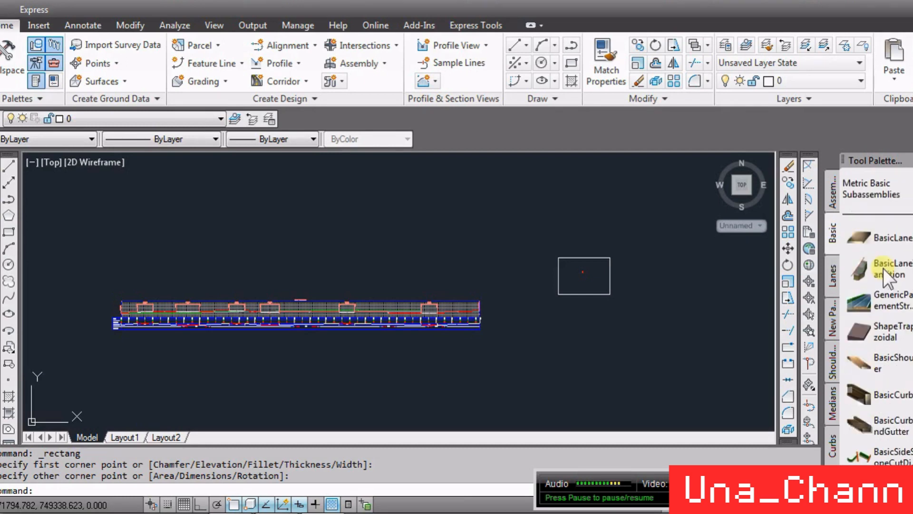
pyautogui.click(832, 273)
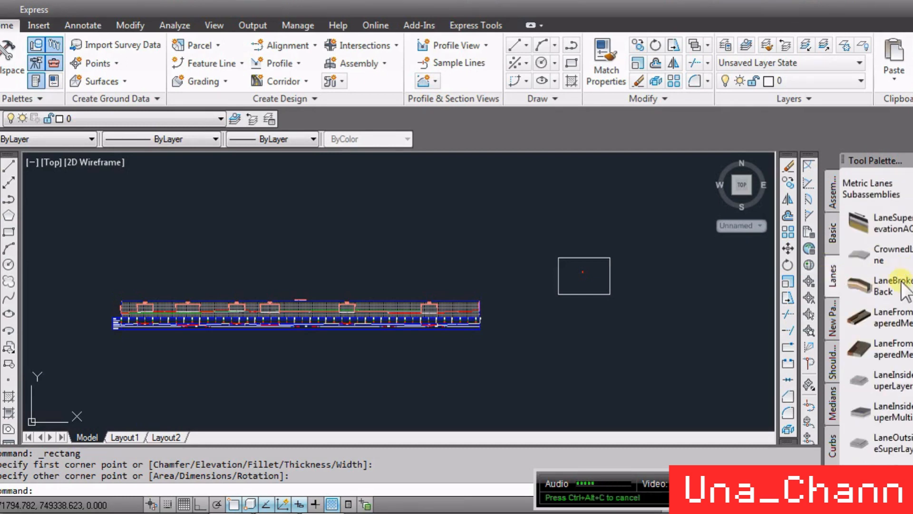
pyautogui.scroll(-3, 879, 309)
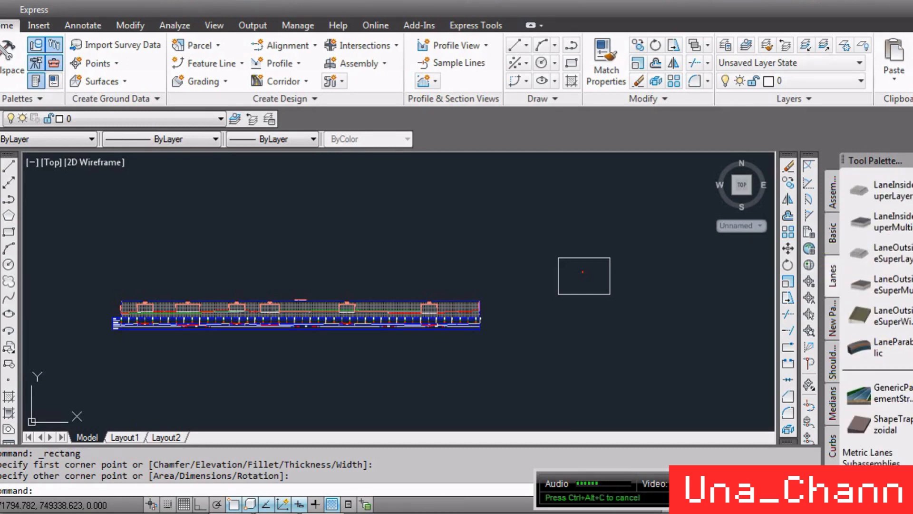
pyautogui.scroll(3, 877, 309)
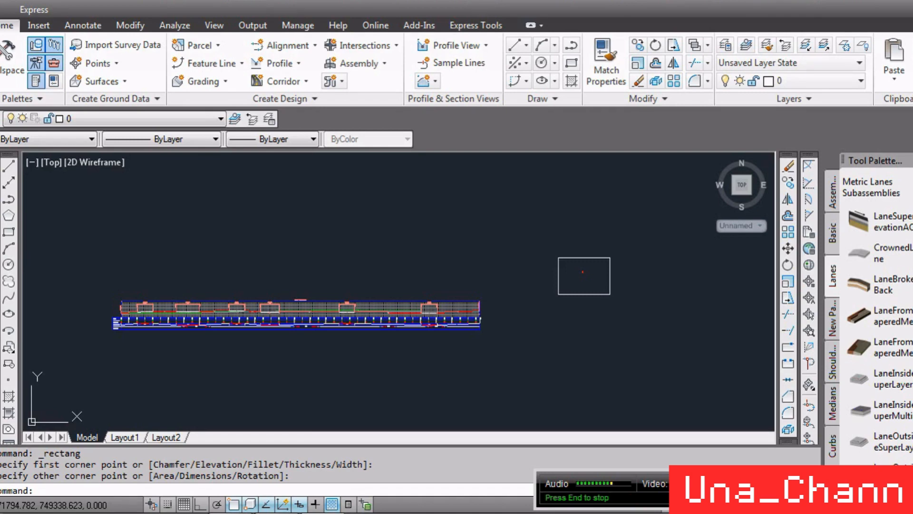
# Attach a GenericPavementStructure subassembly to the right side of the assembly baseline inside the rectangle, with the default 3.6 m width, and end placement.
pyautogui.scroll(-5, 470, 350)
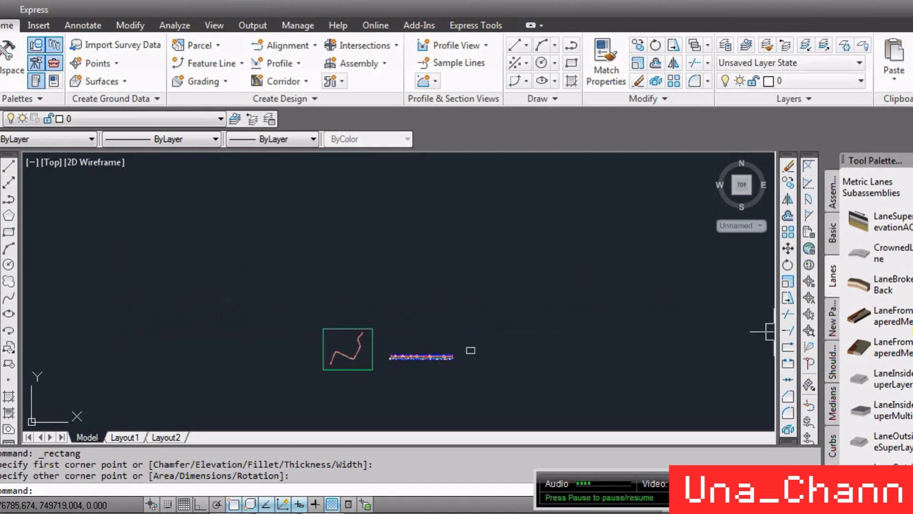
pyautogui.scroll(10, 470, 350)
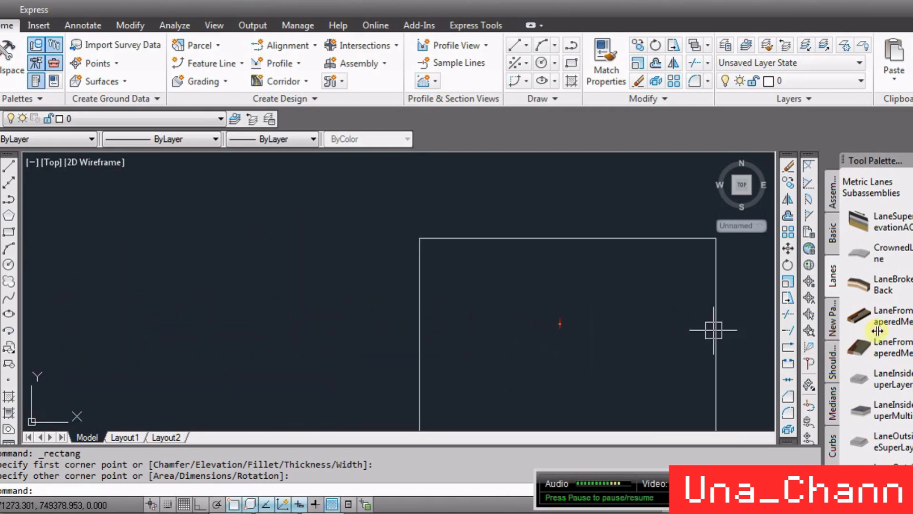
pyautogui.scroll(-6, 873, 424)
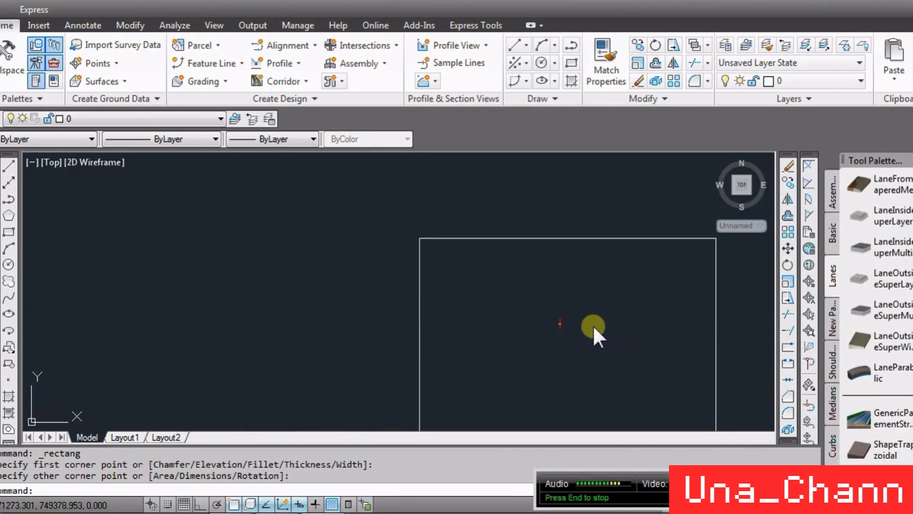
pyautogui.scroll(5, 567, 320)
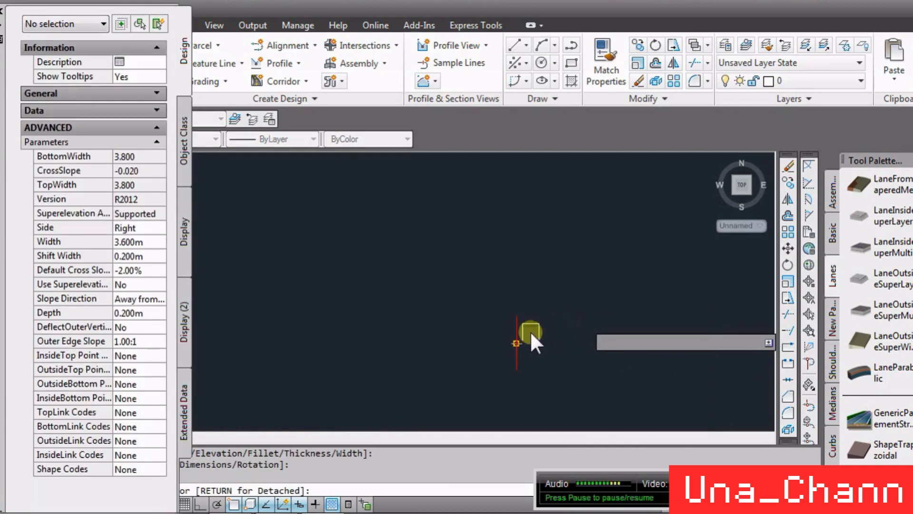
pyautogui.scroll(3, 511, 322)
pyautogui.scroll(-3, 509, 312)
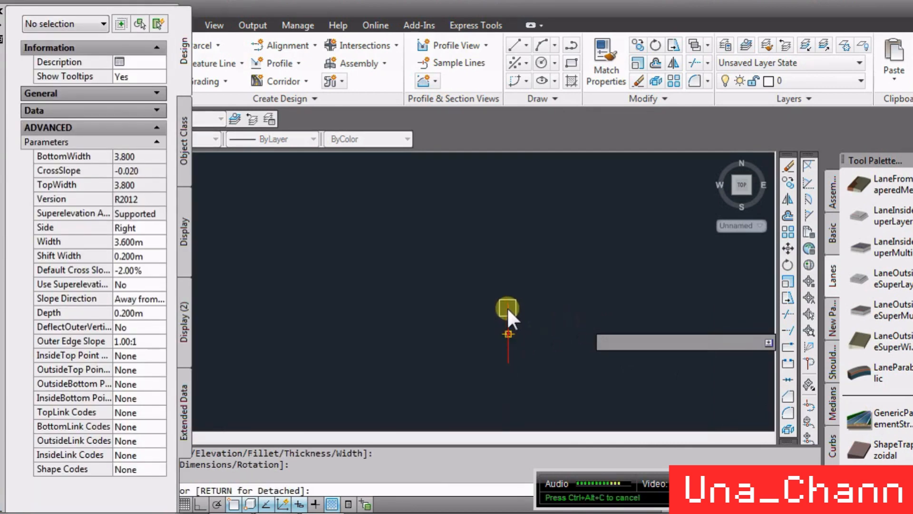
pyautogui.click(507, 307)
pyautogui.scroll(-2, 557, 299)
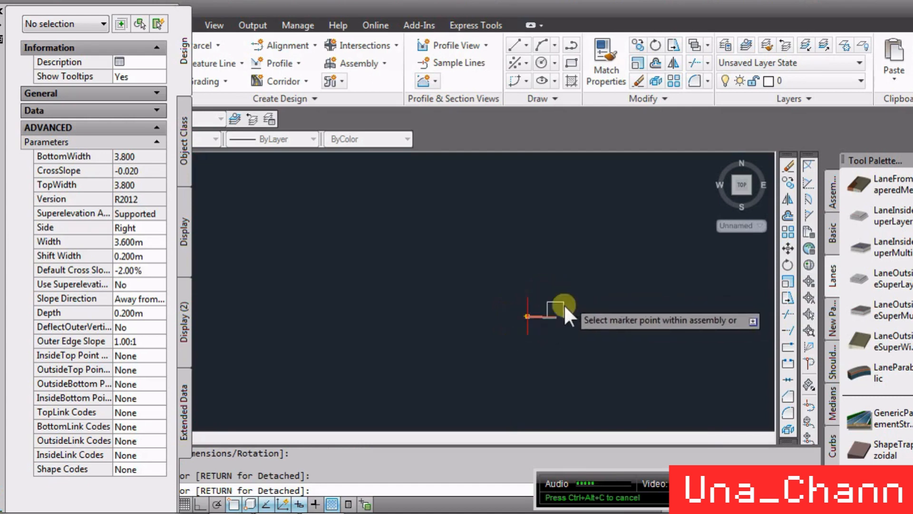
pyautogui.scroll(6, 533, 300)
pyautogui.press('Return')
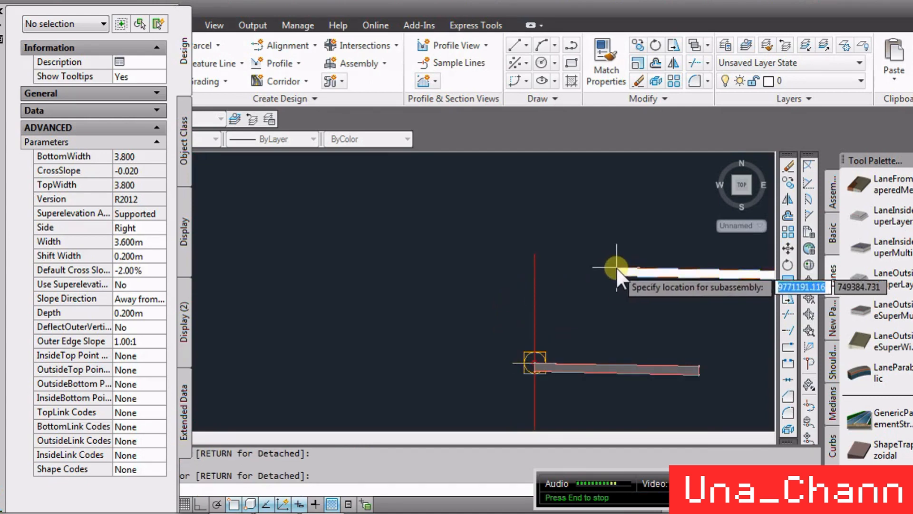
pyautogui.press('Escape')
pyautogui.press('Escape')
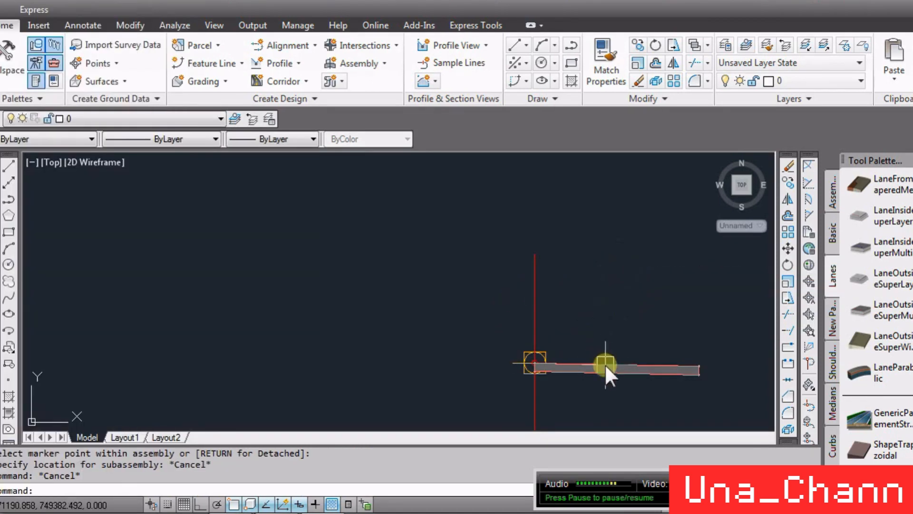
# Select the attached pavement structure subassembly and open its properties.
pyautogui.scroll(-4, 551, 232)
pyautogui.scroll(8, 529, 203)
pyautogui.scroll(-2, 494, 338)
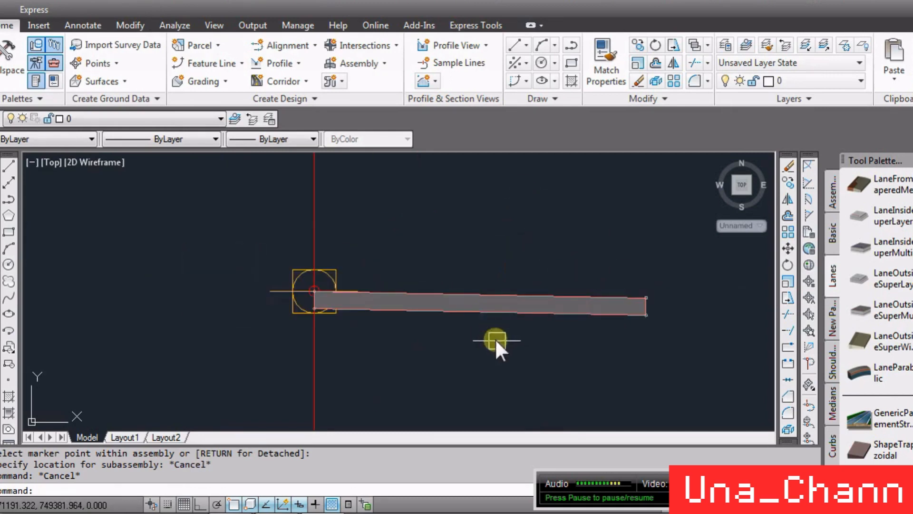
pyautogui.click(494, 338)
pyautogui.click(452, 269)
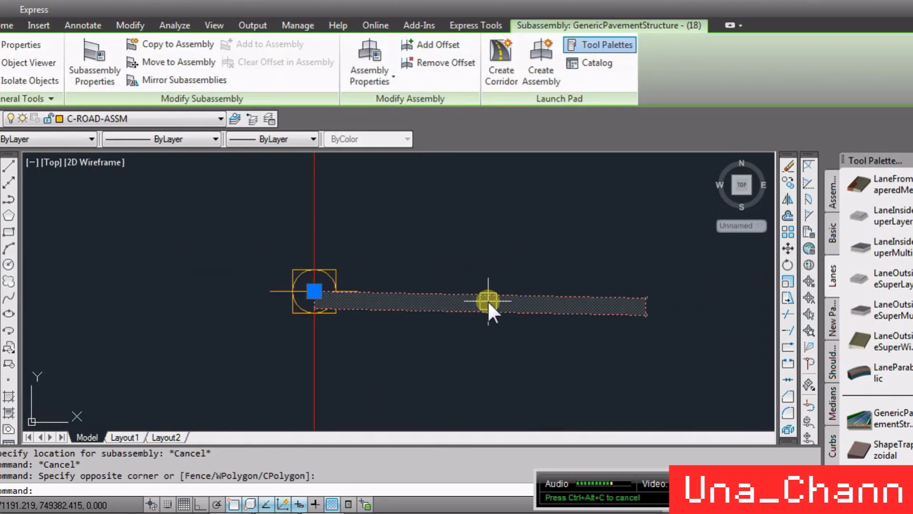
pyautogui.write('CH')
pyautogui.press('Return')
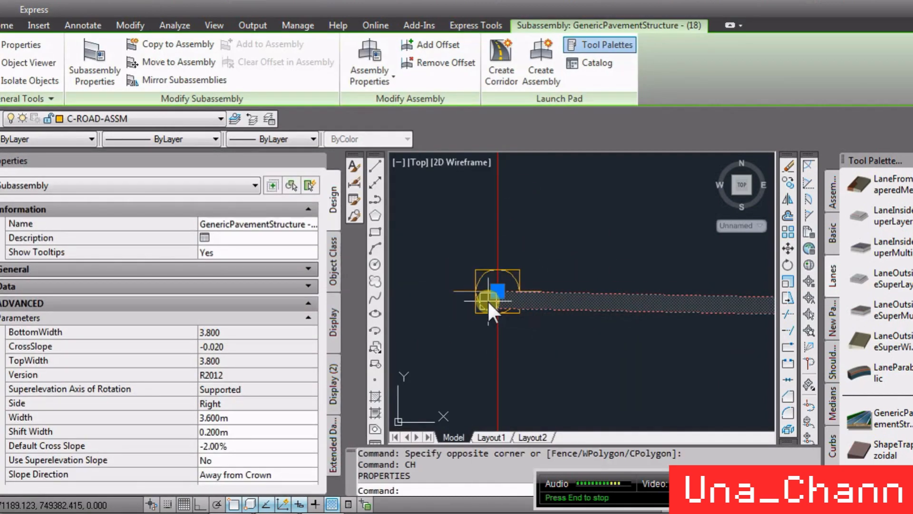
pyautogui.scroll(-2, 489, 296)
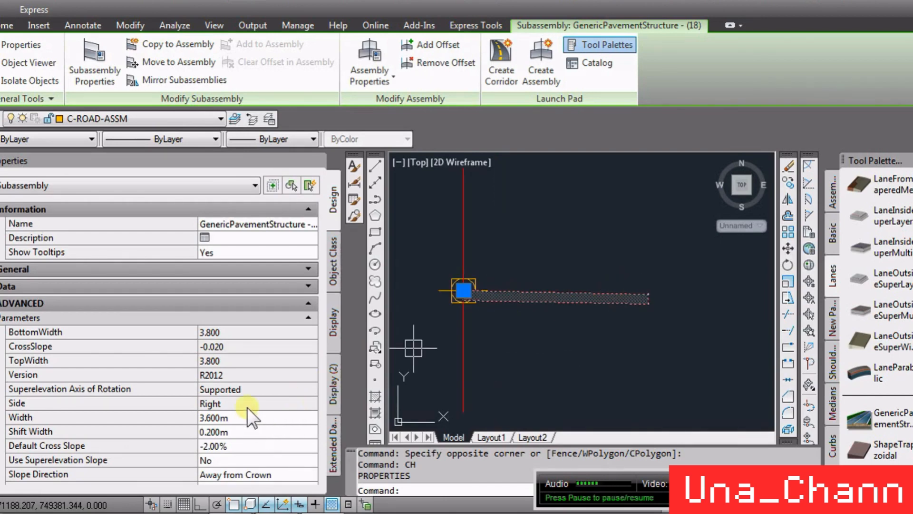
# Try pavement widths of 5 m and 3 m on the selected subassembly.
pyautogui.click(257, 417)
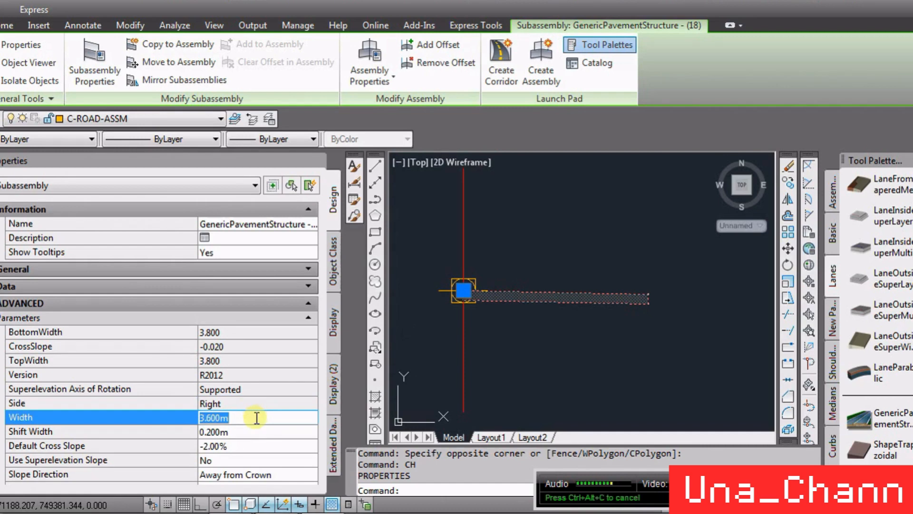
pyautogui.write('5')
pyautogui.press('Tab')
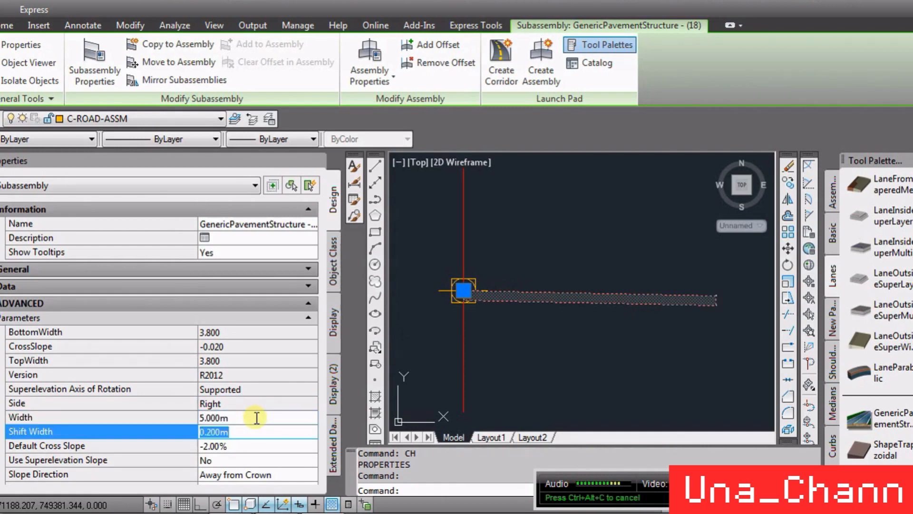
pyautogui.click(257, 417)
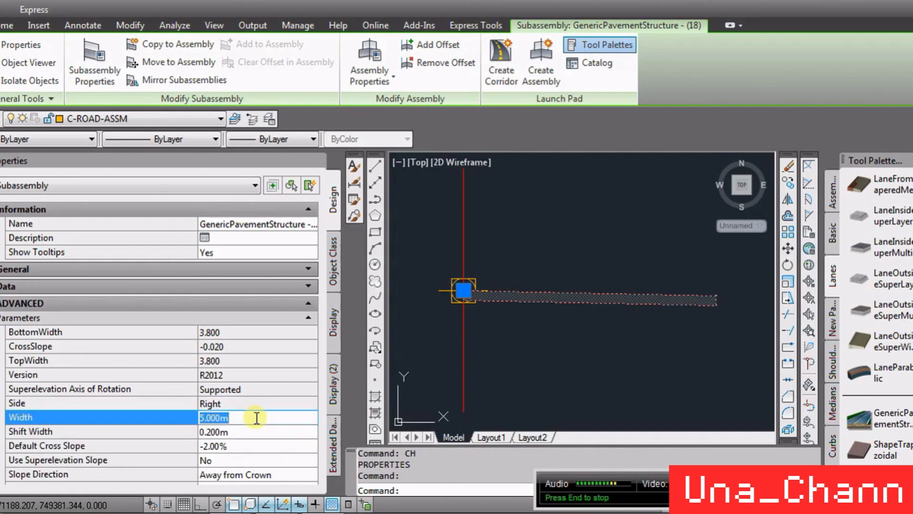
pyautogui.write('3')
pyautogui.press('Tab')
# Set the pavement subassembly's width to 3.5 m and its shift width to 0 m.
pyautogui.click(256, 417)
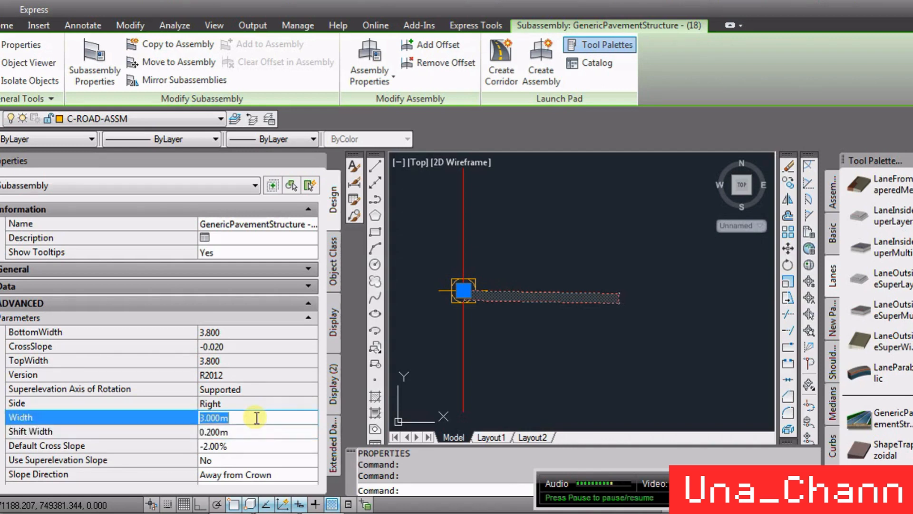
pyautogui.write('3.5')
pyautogui.press('Tab')
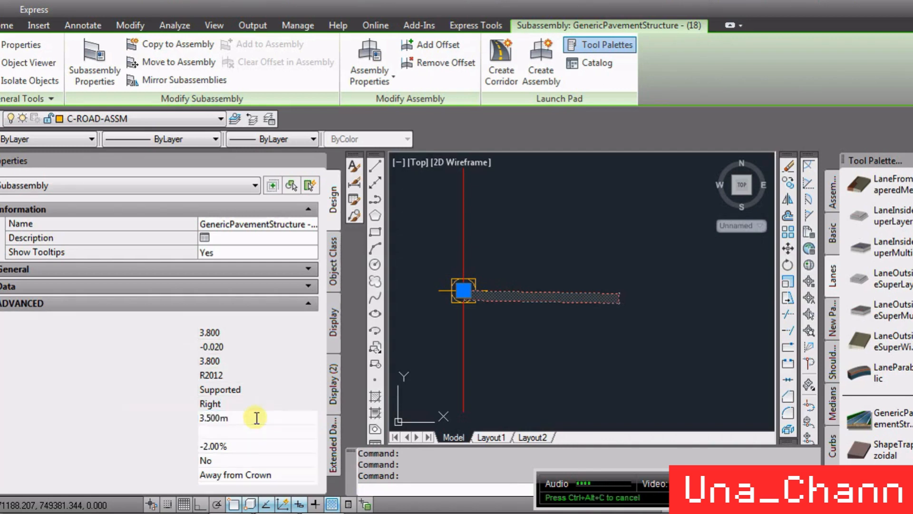
pyautogui.click(257, 417)
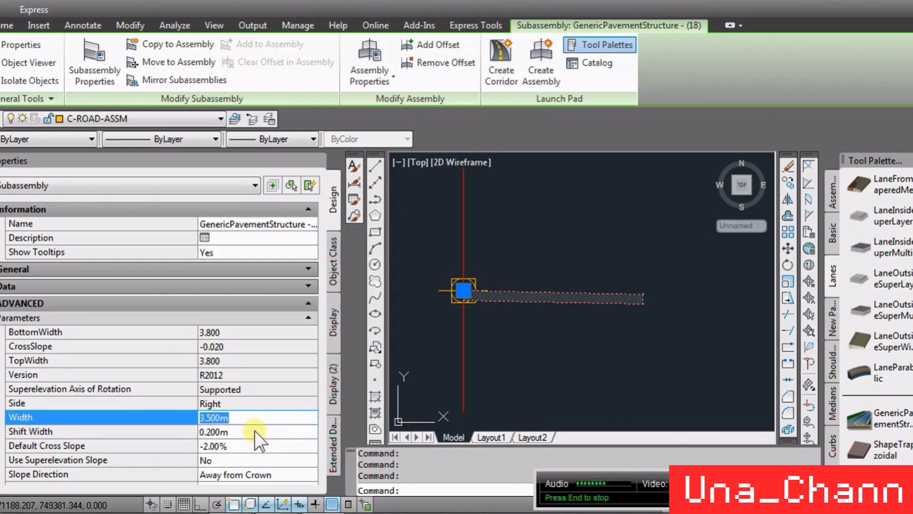
pyautogui.click(259, 431)
pyautogui.moveTo(260, 430); pyautogui.dragTo(157, 433)
pyautogui.write('0')
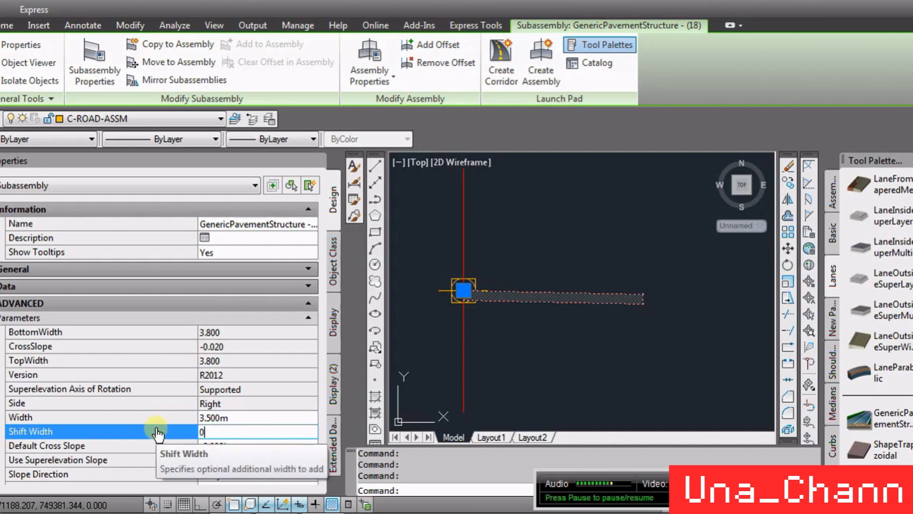
pyautogui.click(179, 445)
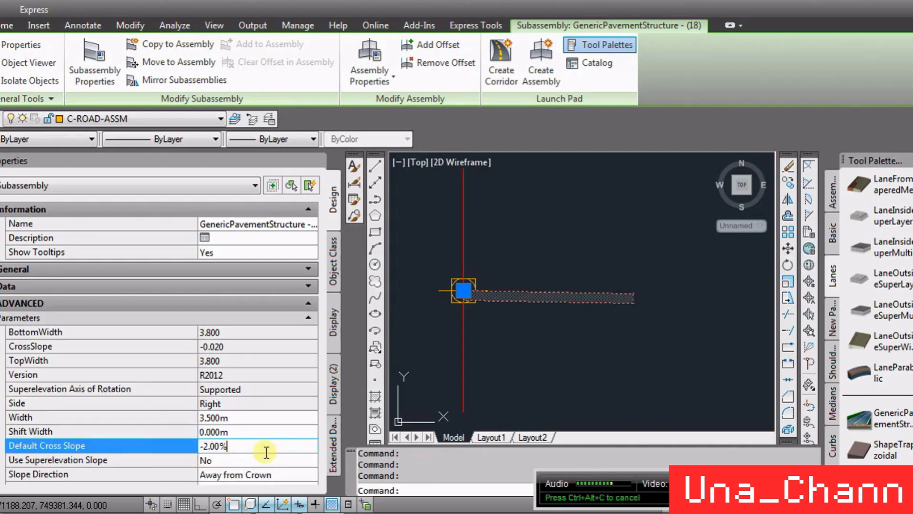
# Set the pavement subassembly to use the Right Outside Lane superelevation slope.
pyautogui.moveTo(264, 446); pyautogui.dragTo(166, 446)
pyautogui.scroll(-2, 285, 370)
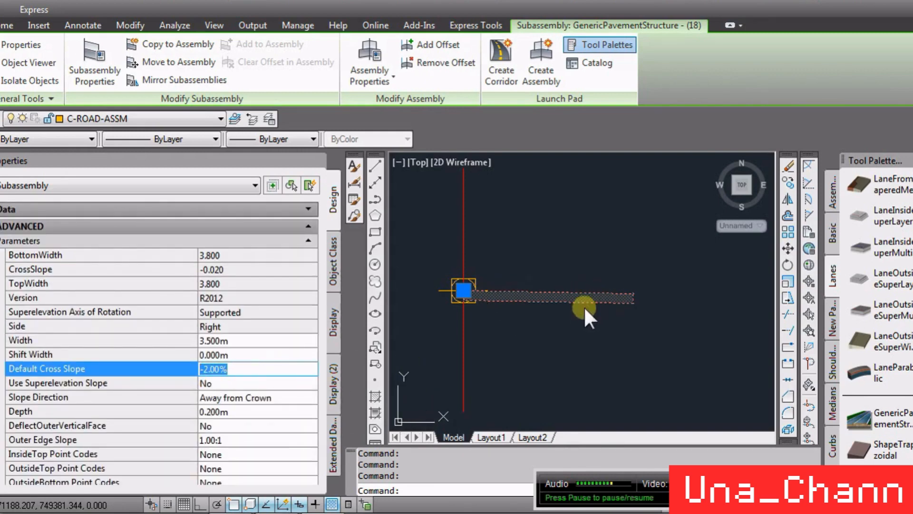
pyautogui.click(142, 383)
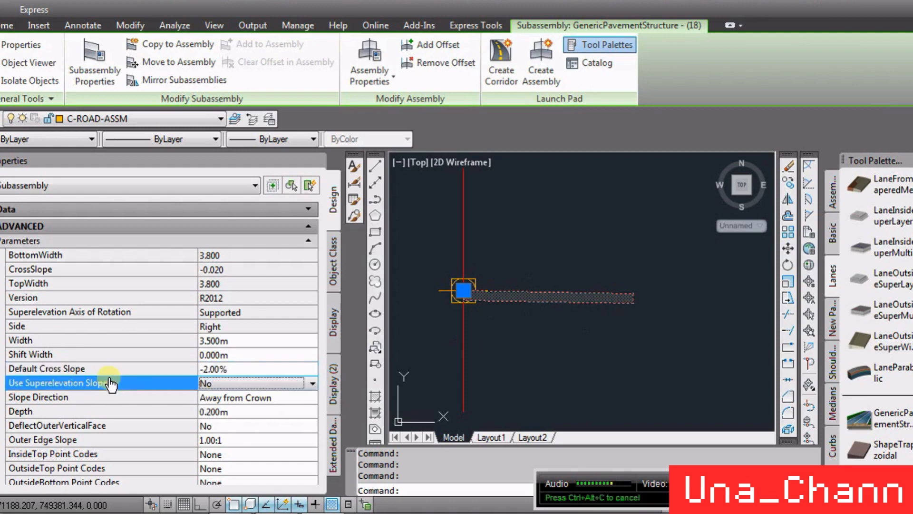
pyautogui.click(269, 383)
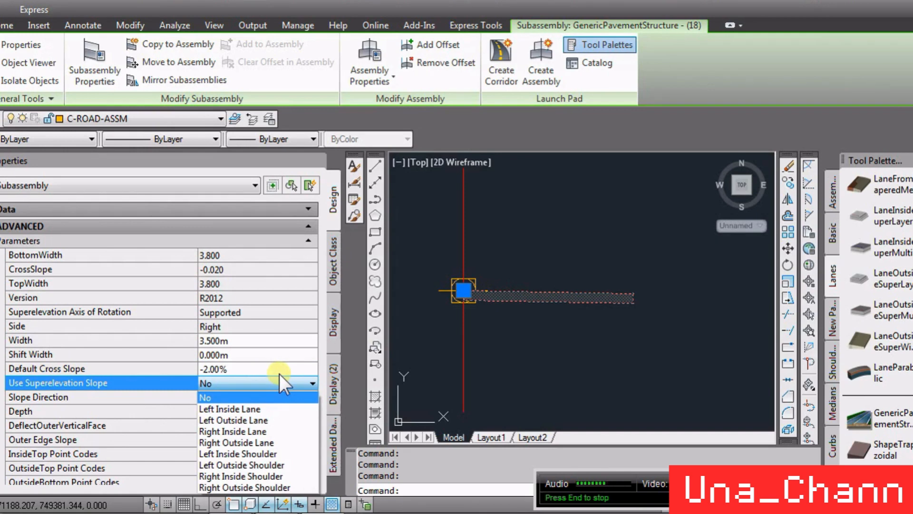
pyautogui.click(263, 443)
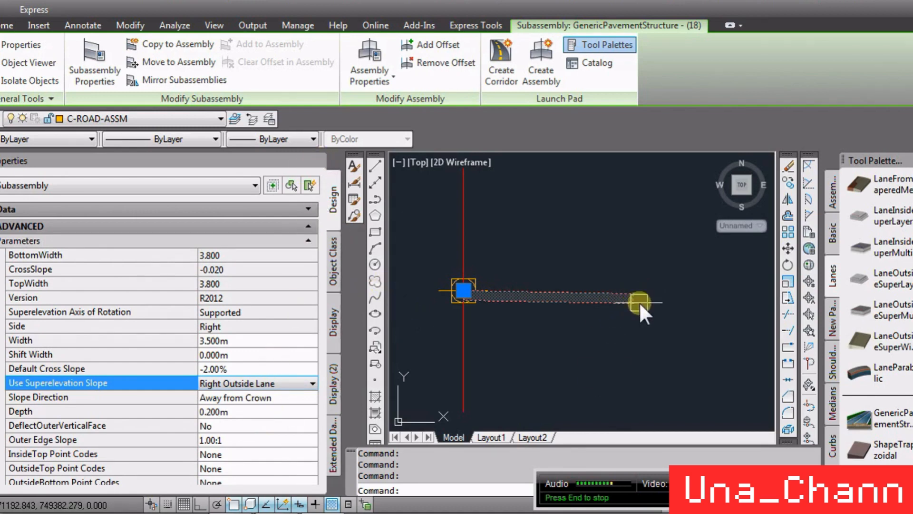
# Enable deflection of the pavement's outer vertical face and set the outer edge slope to 2:1.
pyautogui.click(263, 423)
pyautogui.click(262, 423)
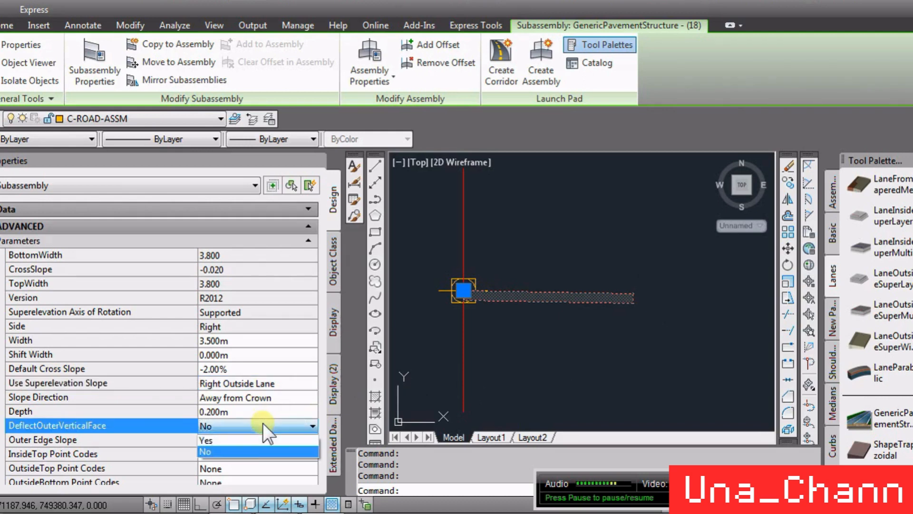
pyautogui.click(258, 438)
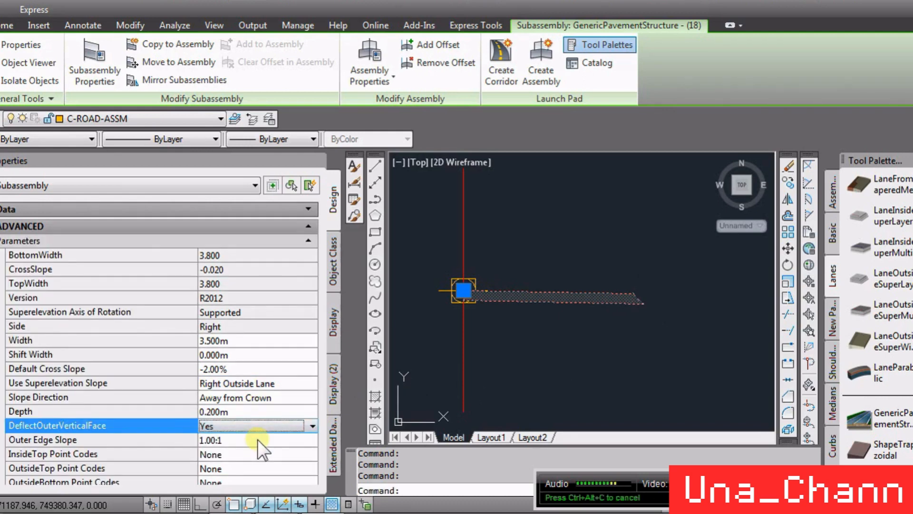
pyautogui.click(258, 440)
pyautogui.write('2')
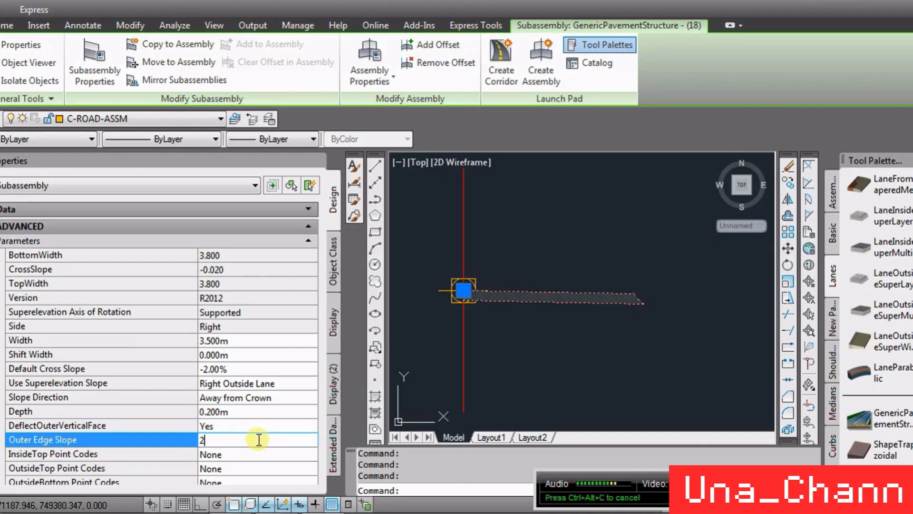
pyautogui.press('Tab')
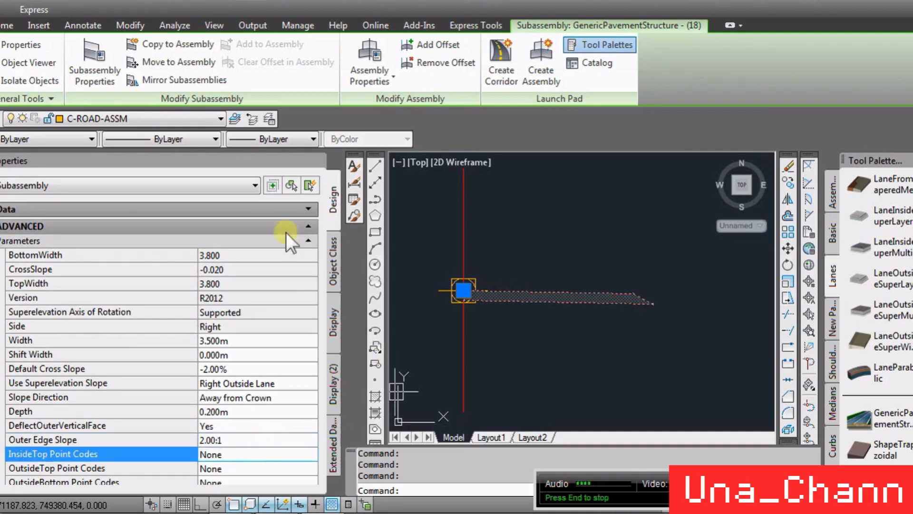
# Close the subassembly's properties and clear the selection.
pyautogui.click(318, 161)
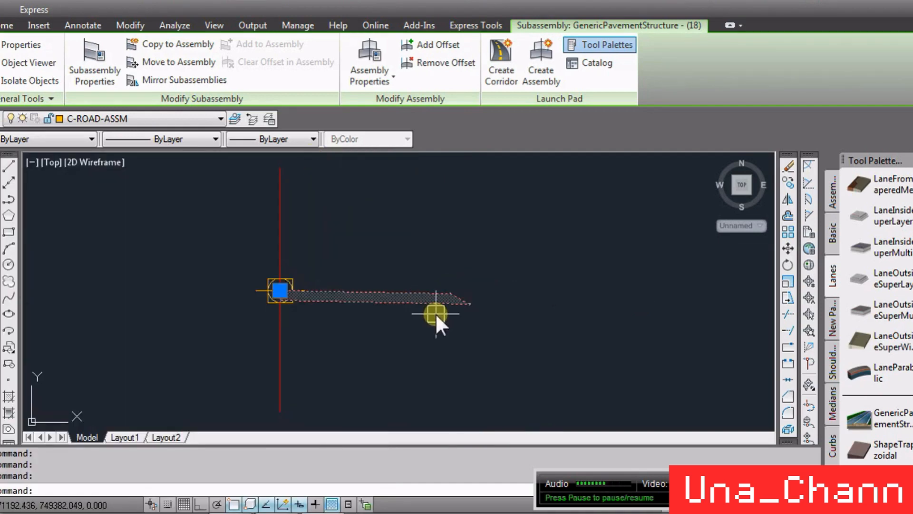
pyautogui.press('Escape')
pyautogui.scroll(-2, 476, 305)
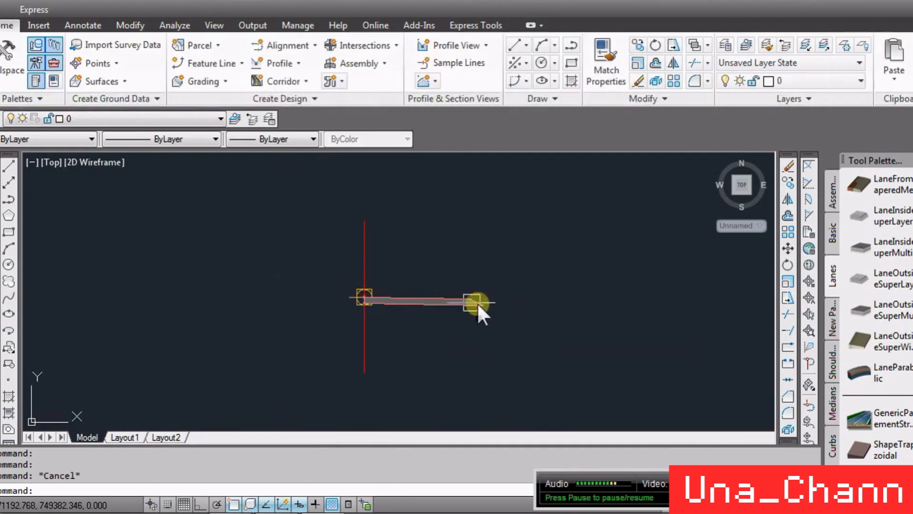
pyautogui.scroll(3, 433, 299)
pyautogui.click(404, 305)
pyautogui.rightClick(405, 306)
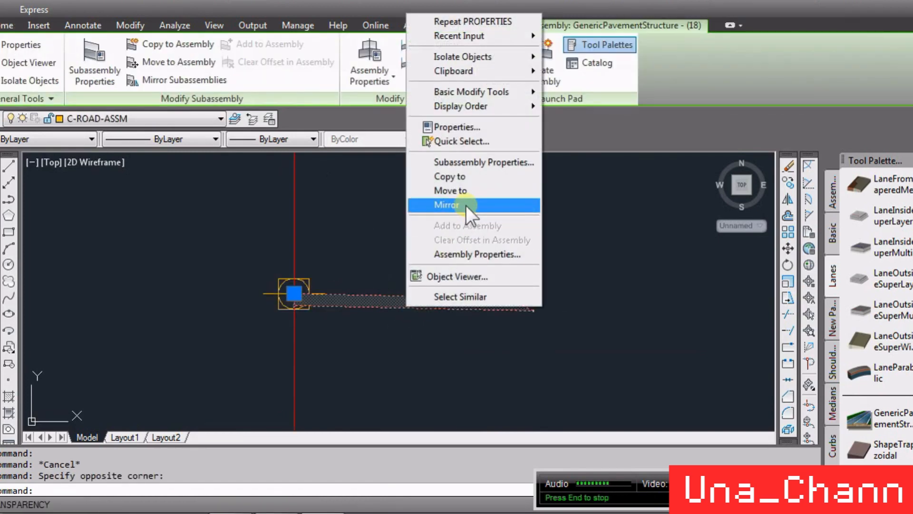
pyautogui.click(373, 378)
pyautogui.press('Escape')
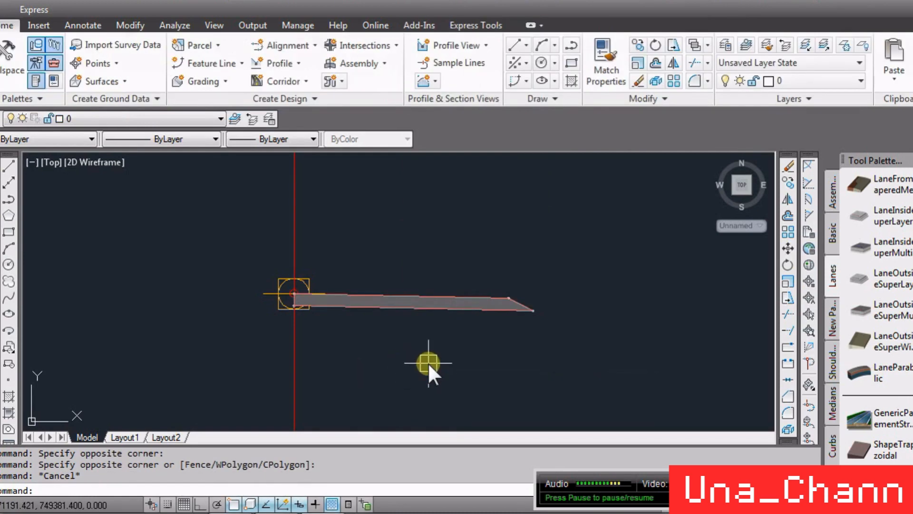
pyautogui.write('mi')
pyautogui.press('Return')
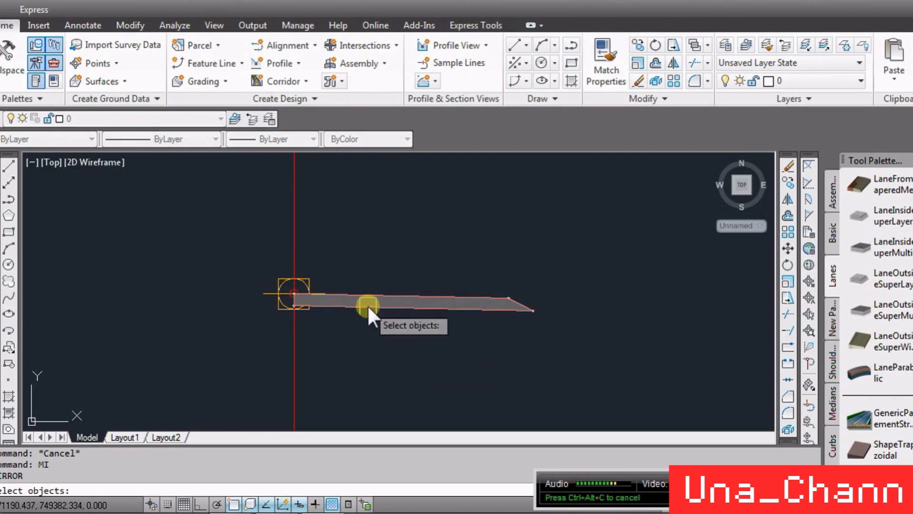
pyautogui.press('Escape')
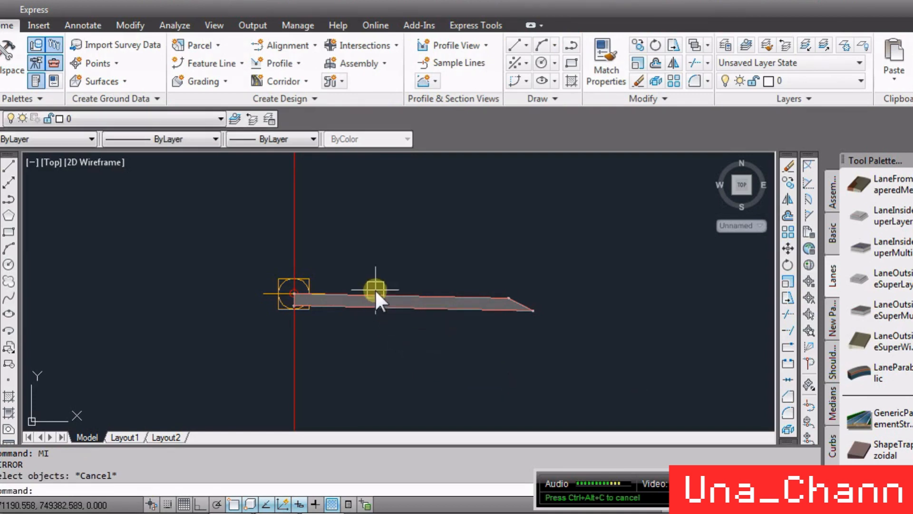
# Mirror the pavement subassembly to the opposite side of the assembly, using the baseline as the marker point.
pyautogui.click(375, 290)
pyautogui.rightClick(375, 293)
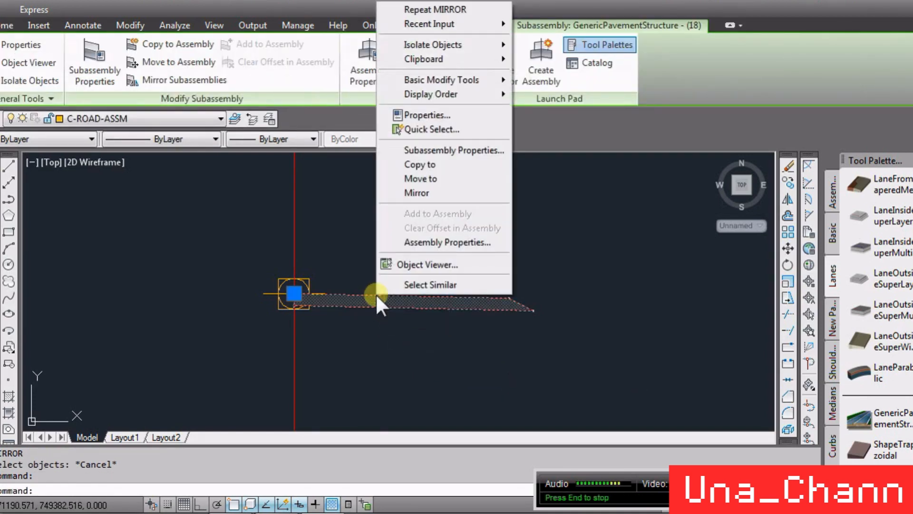
pyautogui.click(423, 193)
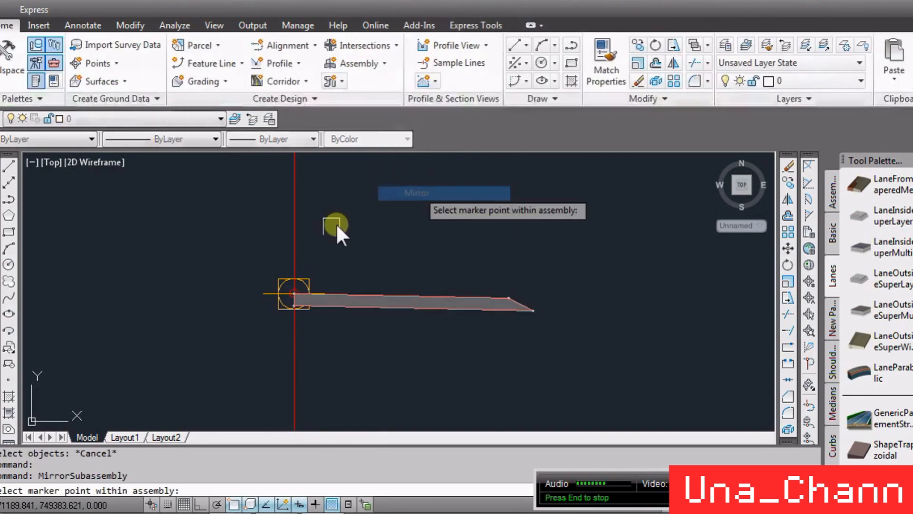
pyautogui.click(292, 223)
pyautogui.scroll(-4, 537, 259)
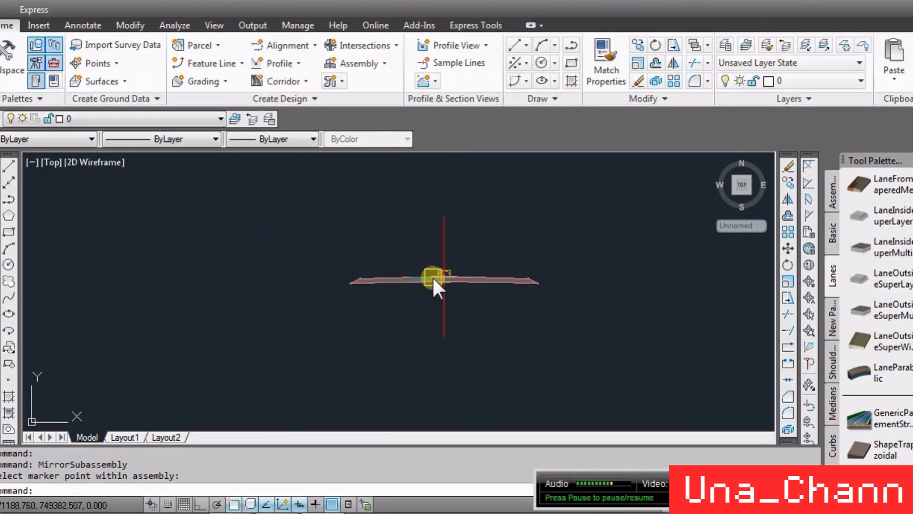
# Examine the pavement subassemblies on both sides of the assembly baseline, including their sloped outer edges.
pyautogui.scroll(3, 435, 277)
pyautogui.scroll(-5, 530, 262)
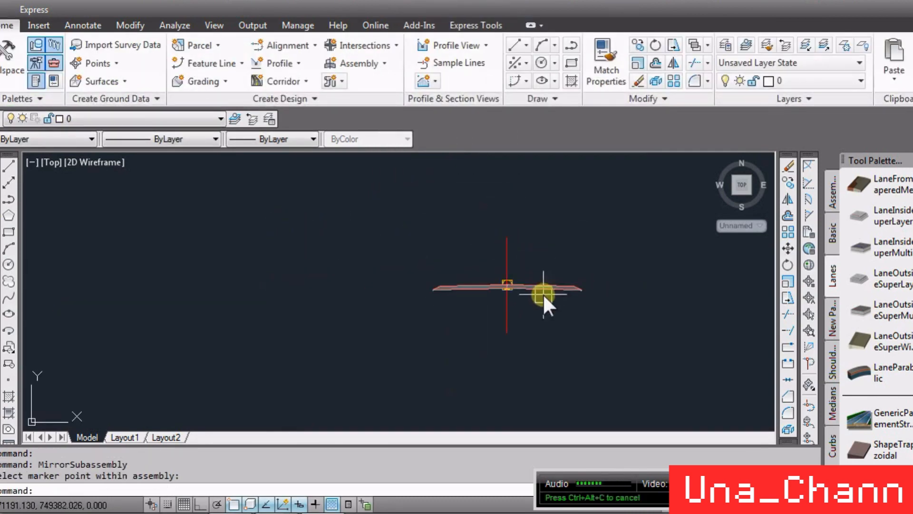
pyautogui.scroll(5, 549, 280)
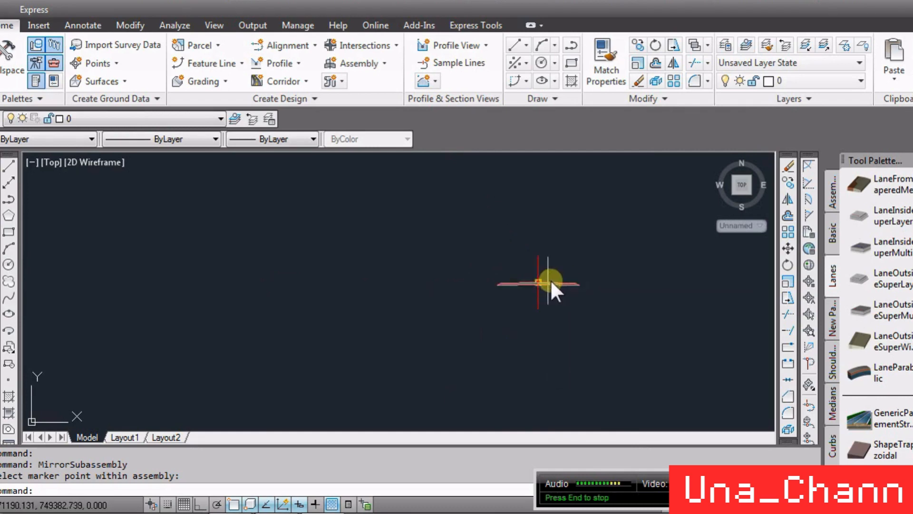
pyautogui.scroll(-8, 662, 307)
pyautogui.scroll(-2, 652, 309)
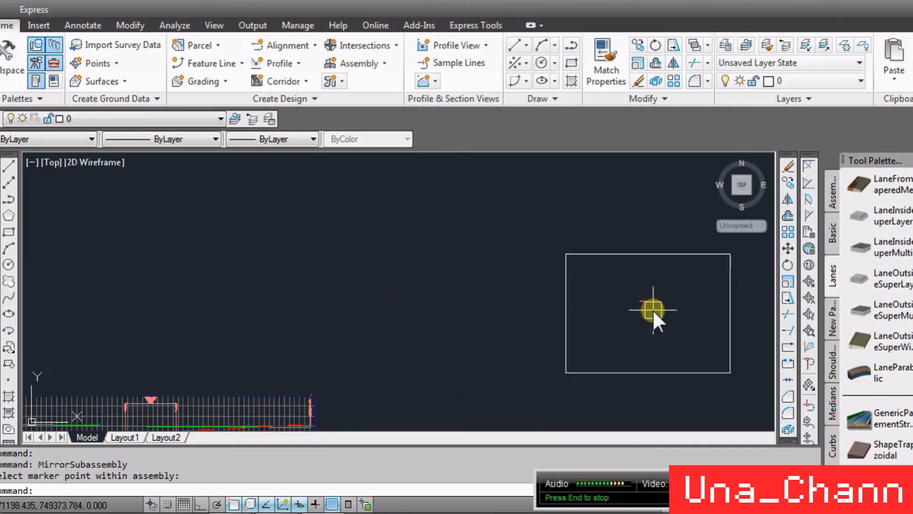
pyautogui.scroll(6, 655, 308)
pyautogui.scroll(3, 601, 290)
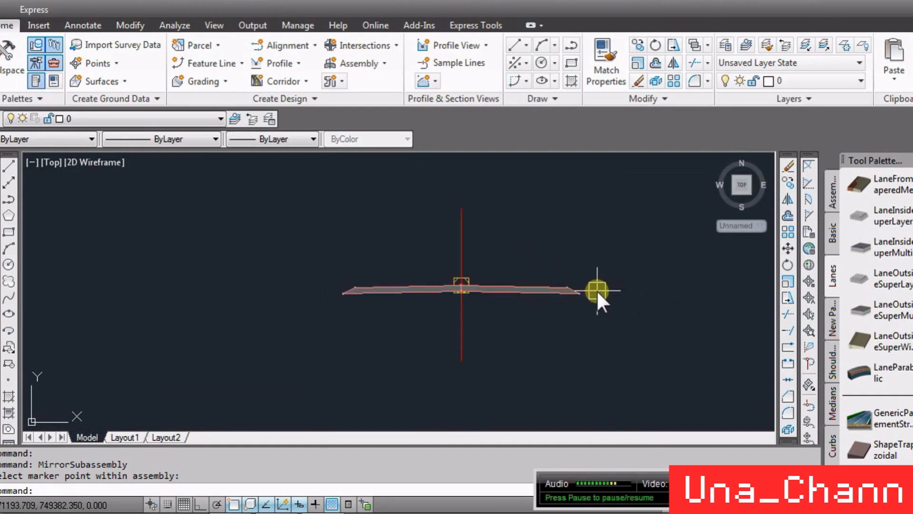
pyautogui.scroll(-5, 586, 257)
pyautogui.scroll(8, 569, 255)
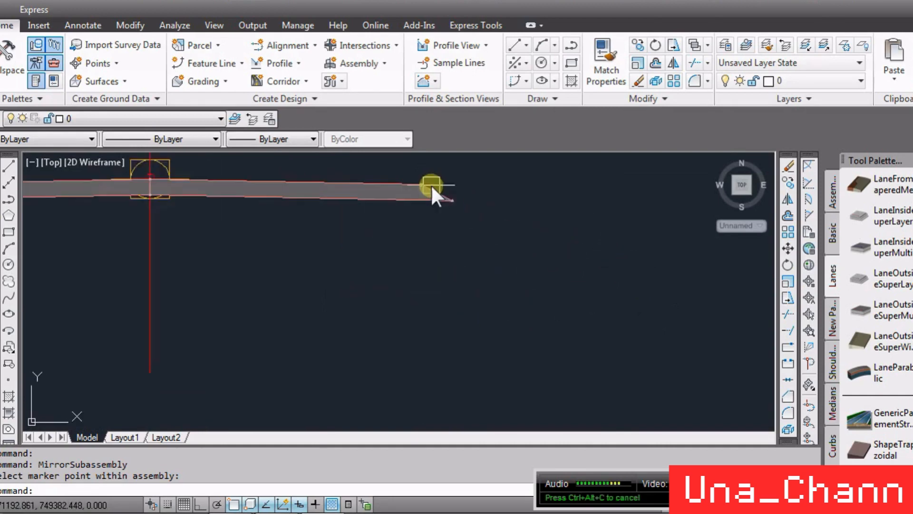
pyautogui.scroll(-8, 476, 245)
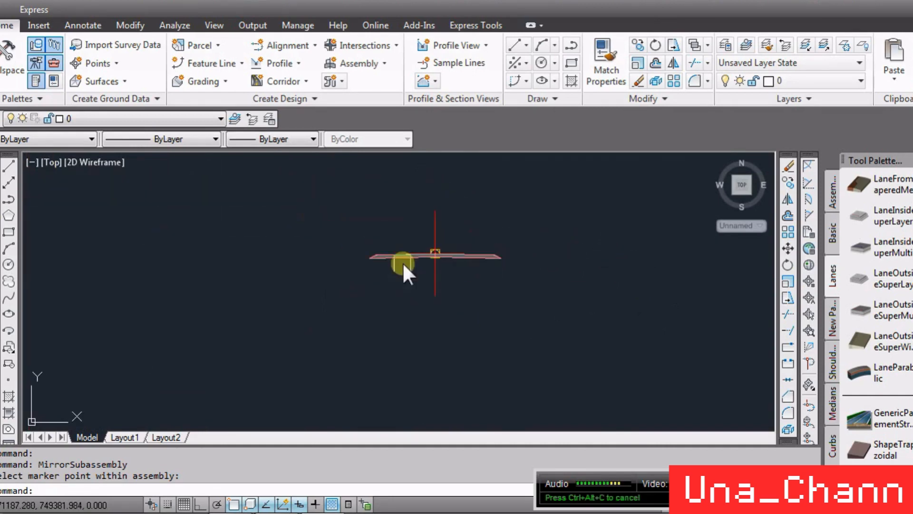
pyautogui.moveTo(387, 262)
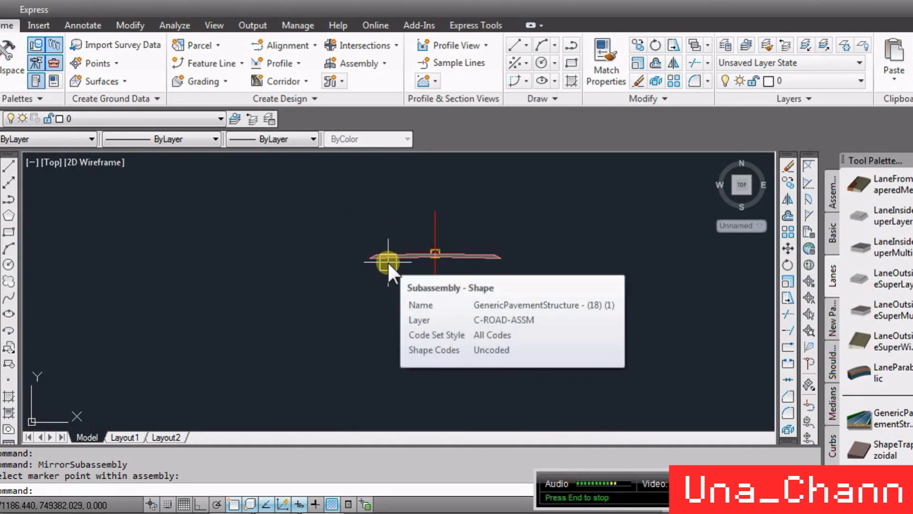
pyautogui.scroll(3, 385, 243)
# Start creating a corridor and choose the road alignment from the list as its baseline.
pyautogui.scroll(-8, 666, 309)
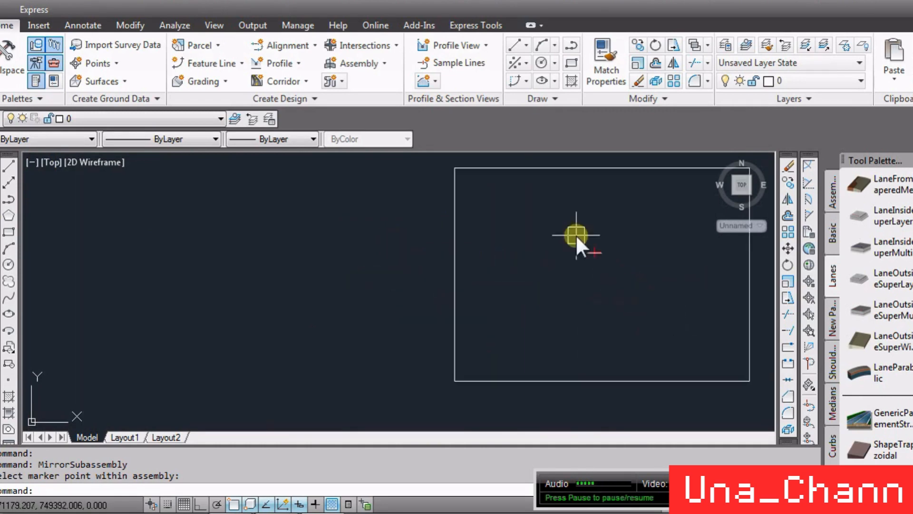
pyautogui.scroll(-6, 593, 241)
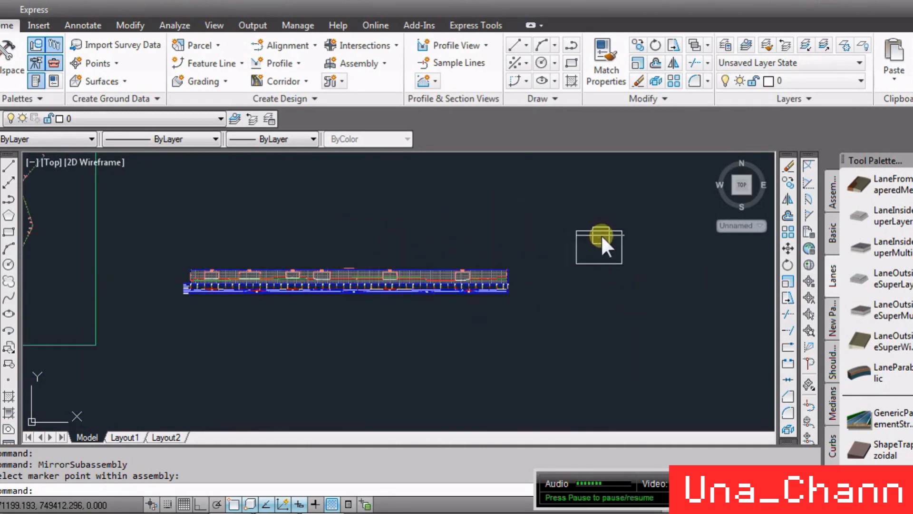
pyautogui.scroll(-2, 591, 257)
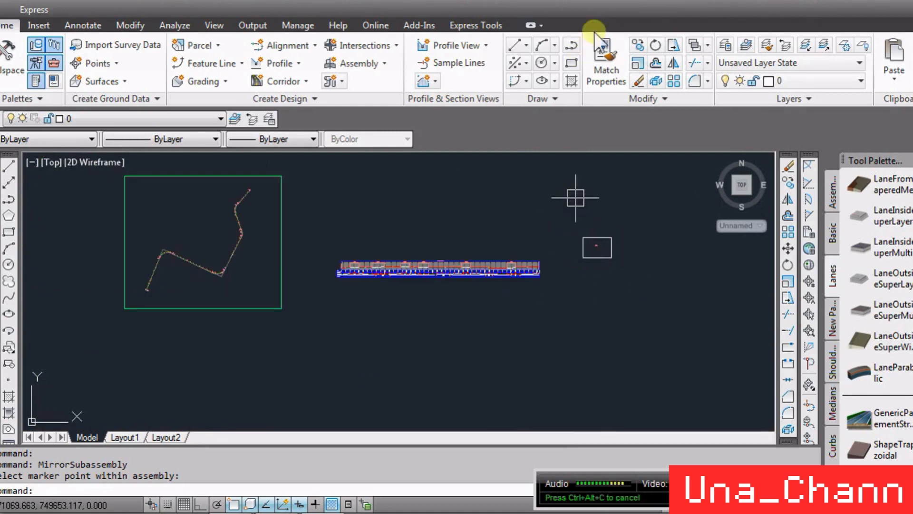
pyautogui.click(665, 5)
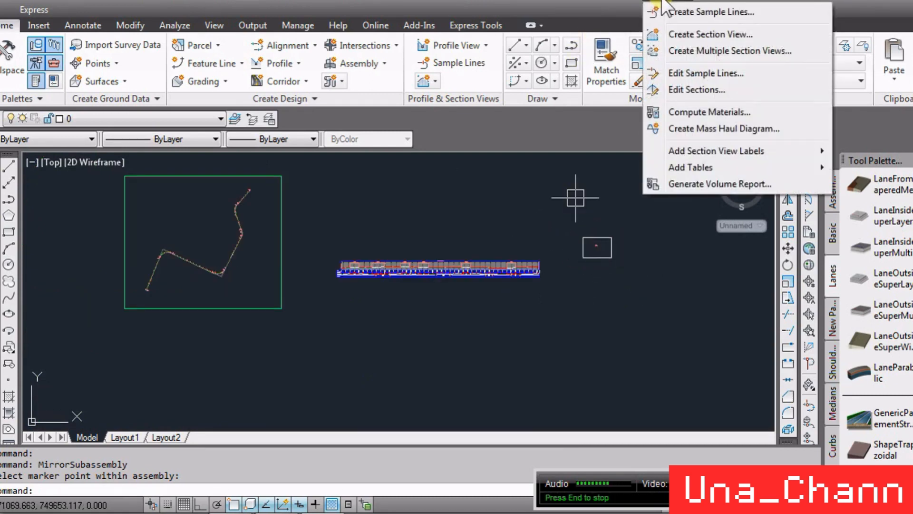
pyautogui.moveTo(618, 6)
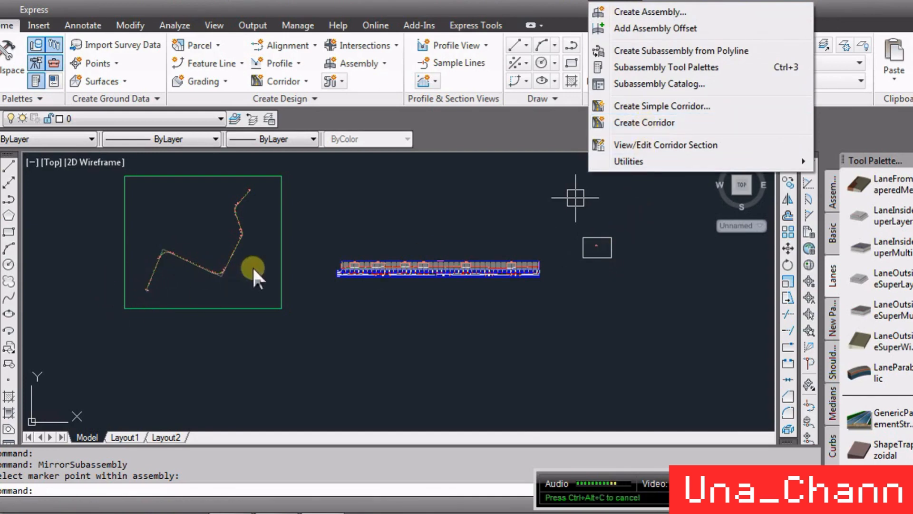
pyautogui.click(665, 121)
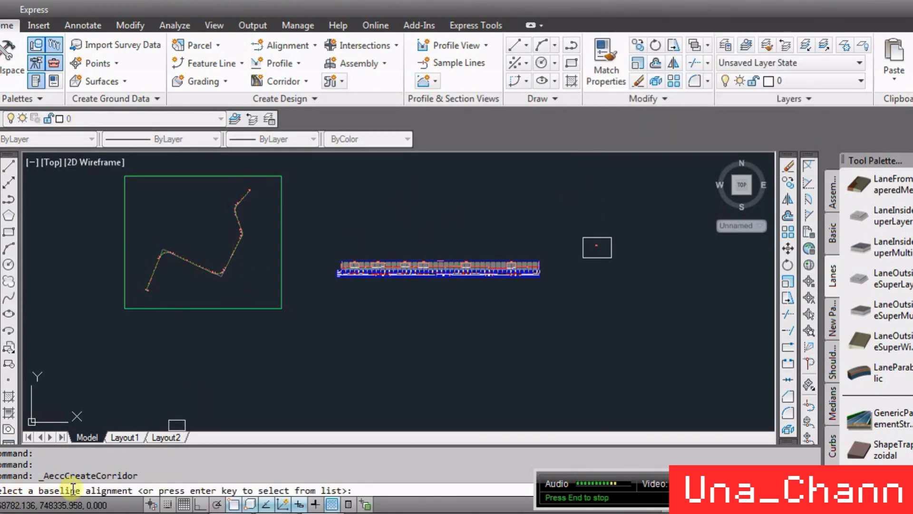
pyautogui.press('Return')
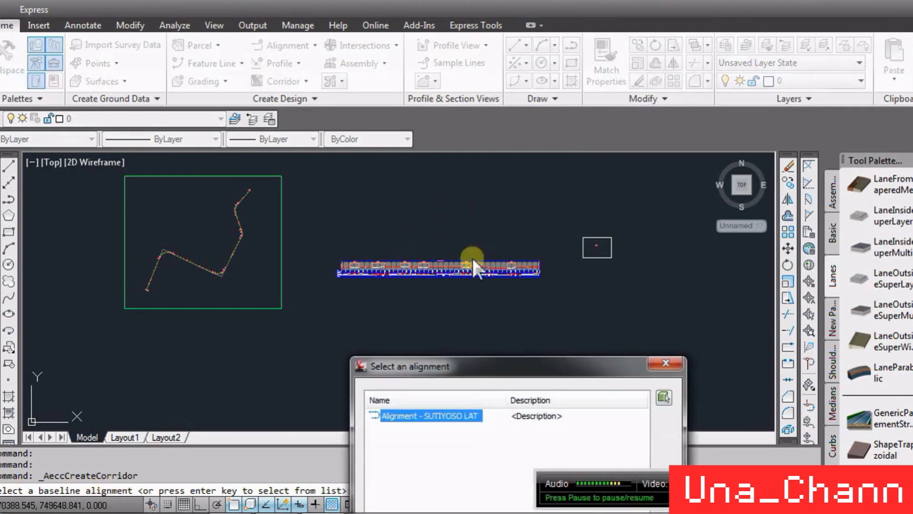
pyautogui.moveTo(484, 359); pyautogui.dragTo(367, 140)
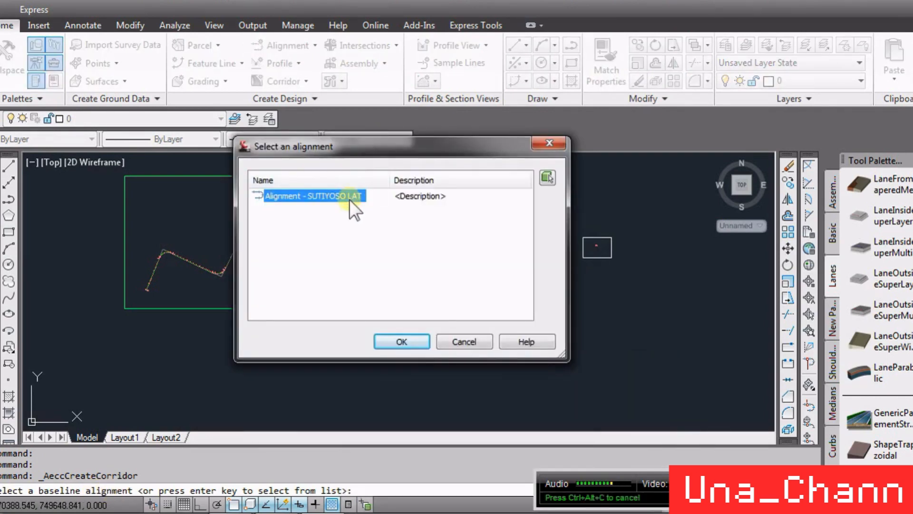
pyautogui.click(417, 341)
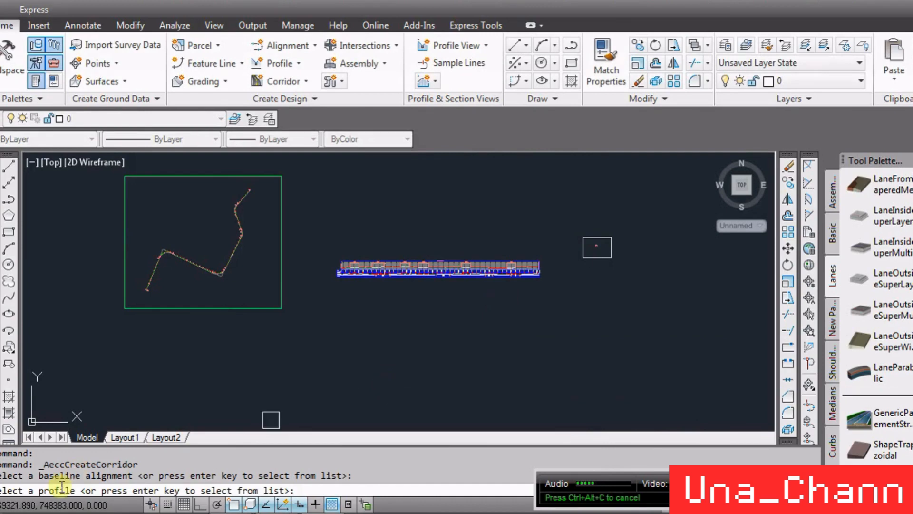
# Choose Profile Design Latihan 3 from the list as the corridor's profile.
pyautogui.press('Return')
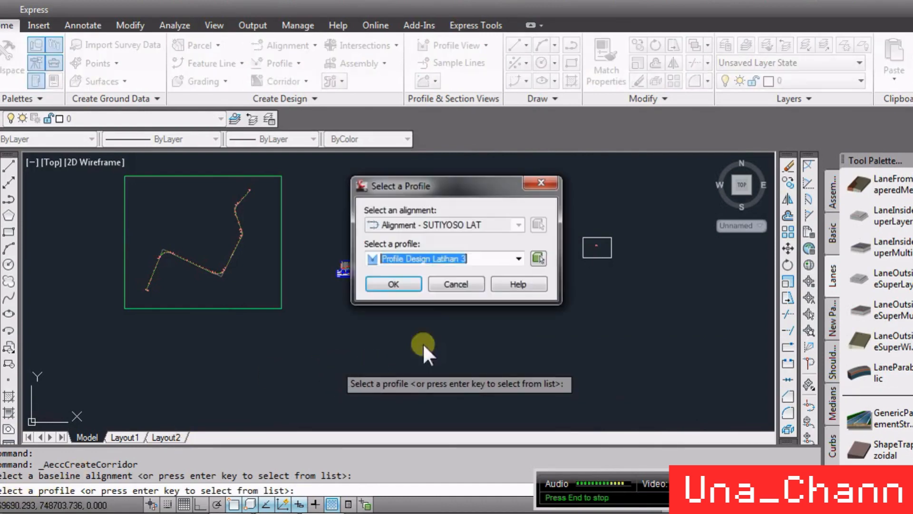
pyautogui.click(428, 260)
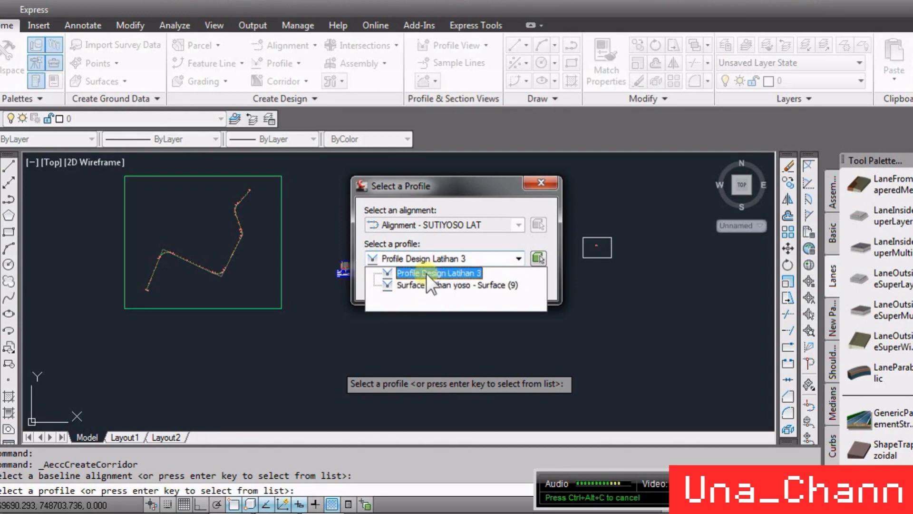
pyautogui.click(426, 273)
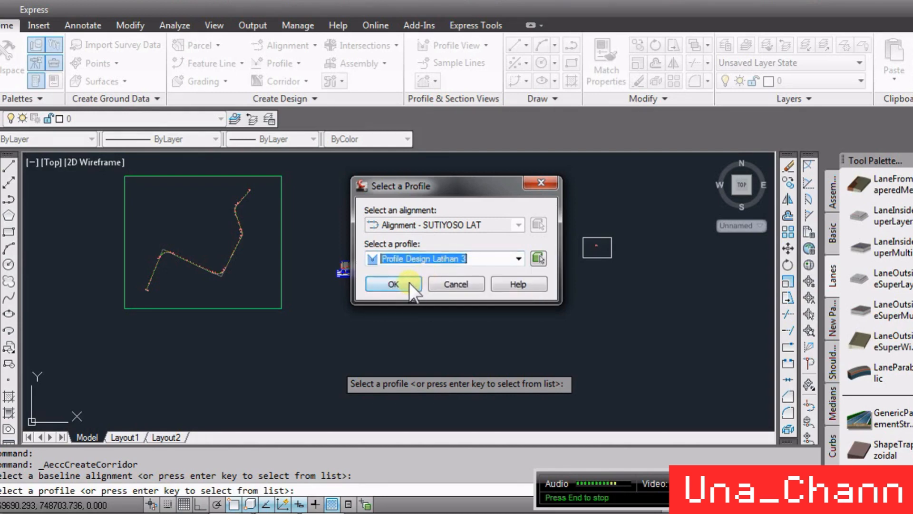
pyautogui.click(409, 281)
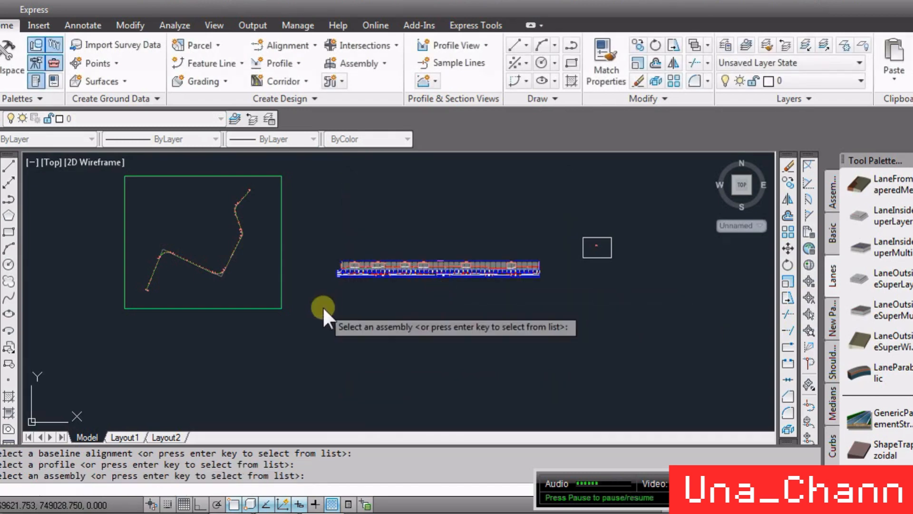
# Choose Assembly - CUT&FILL from the list as the corridor's assembly and bring the corridor creation settings fully into view.
pyautogui.press('Return')
pyautogui.click(438, 401)
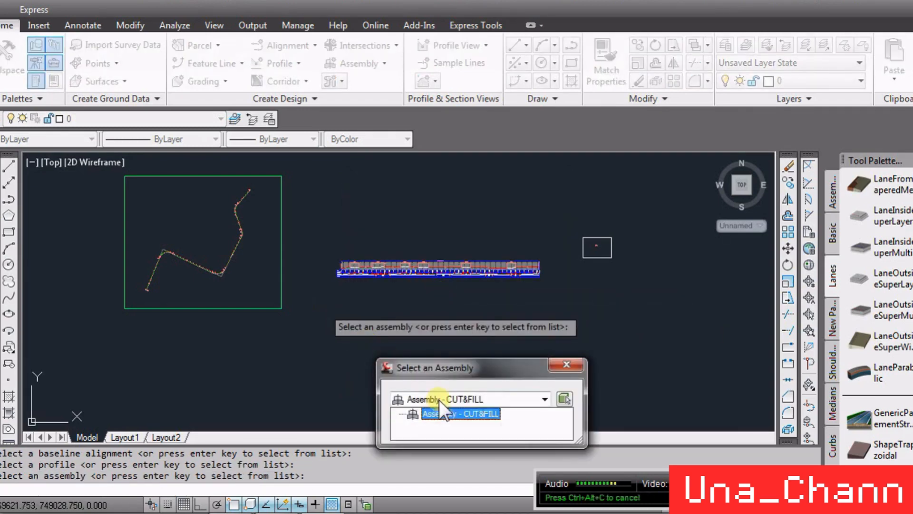
pyautogui.click(495, 370)
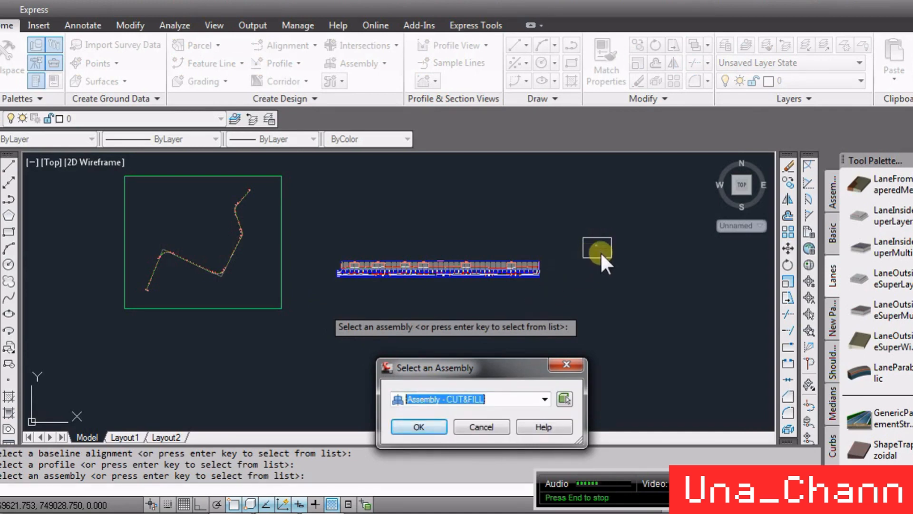
pyautogui.click(475, 399)
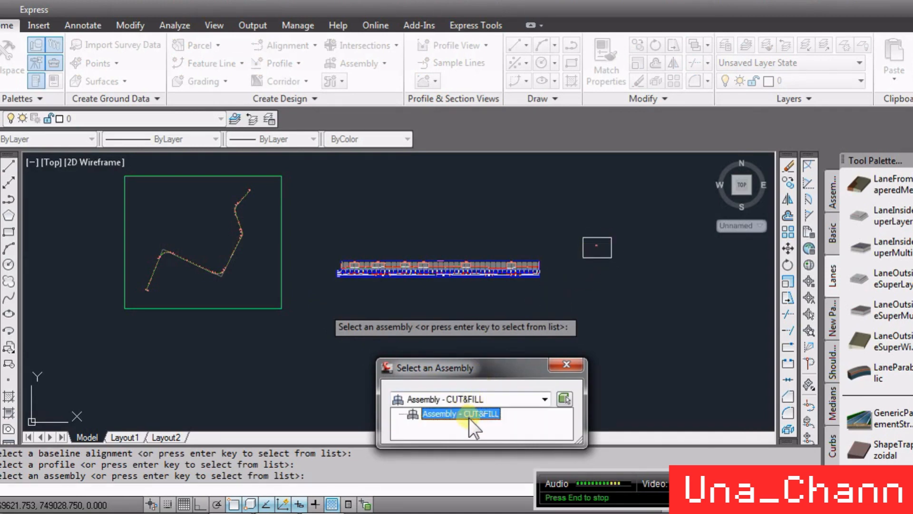
pyautogui.click(469, 416)
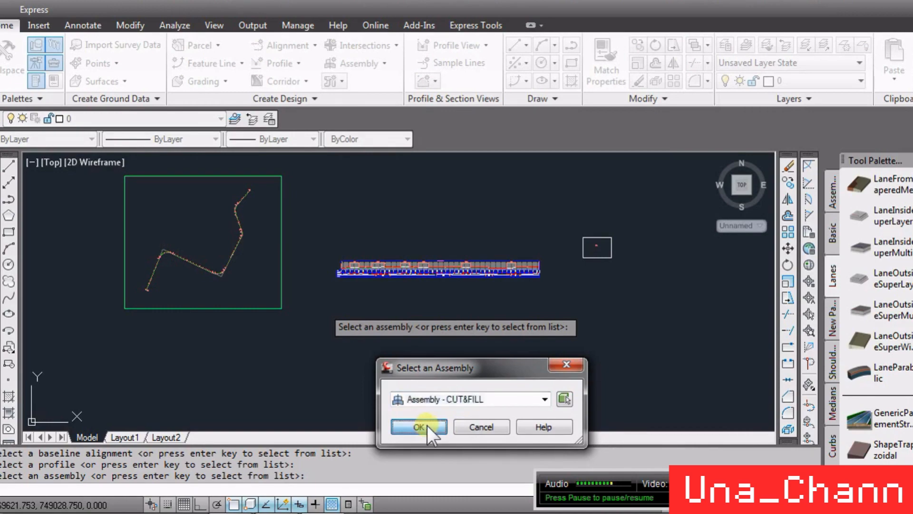
pyautogui.click(419, 426)
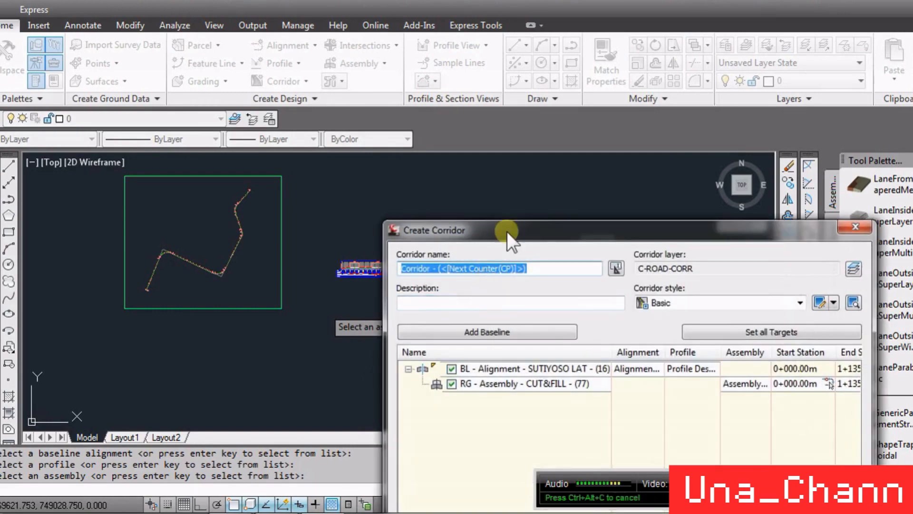
pyautogui.moveTo(506, 230); pyautogui.dragTo(247, 132)
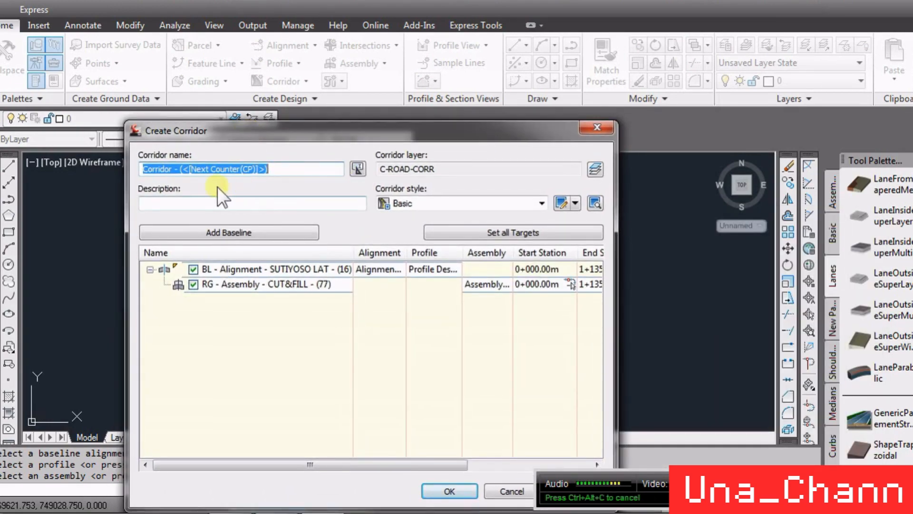
# Name the new corridor Corridor - LAT3 and review the baseline, assembly region and station range.
pyautogui.moveTo(295, 170); pyautogui.dragTo(197, 169)
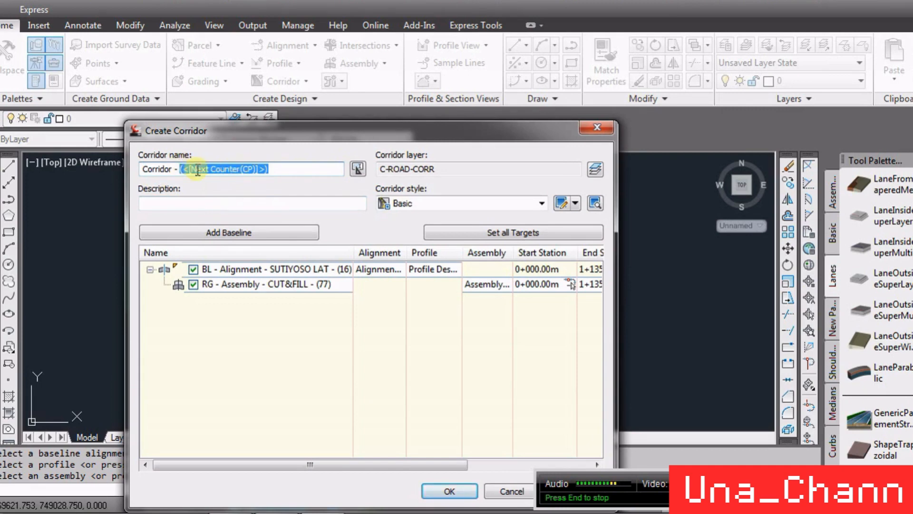
pyautogui.write('LAT3')
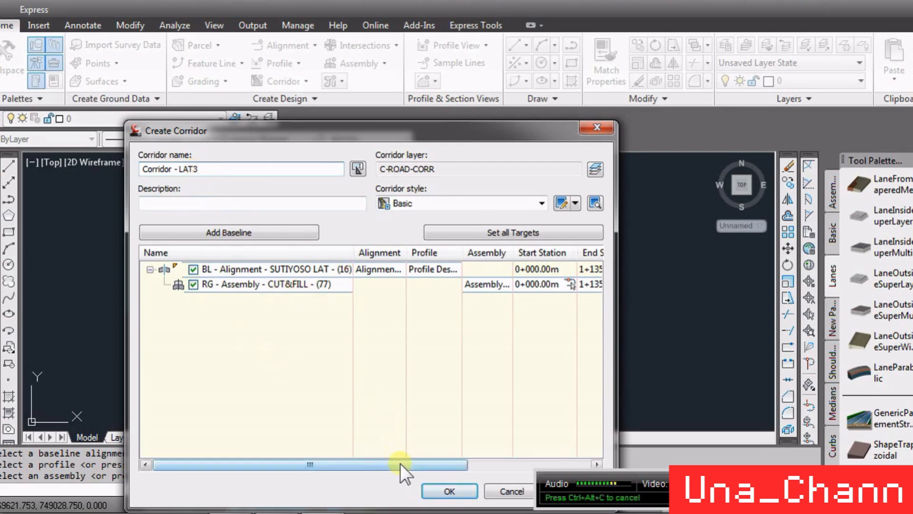
pyautogui.moveTo(401, 463); pyautogui.dragTo(519, 470)
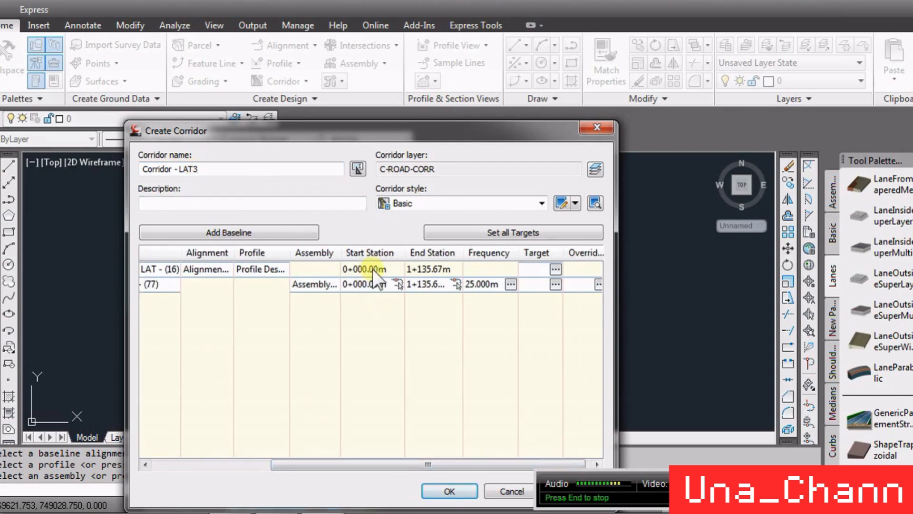
pyautogui.moveTo(440, 462); pyautogui.dragTo(305, 438)
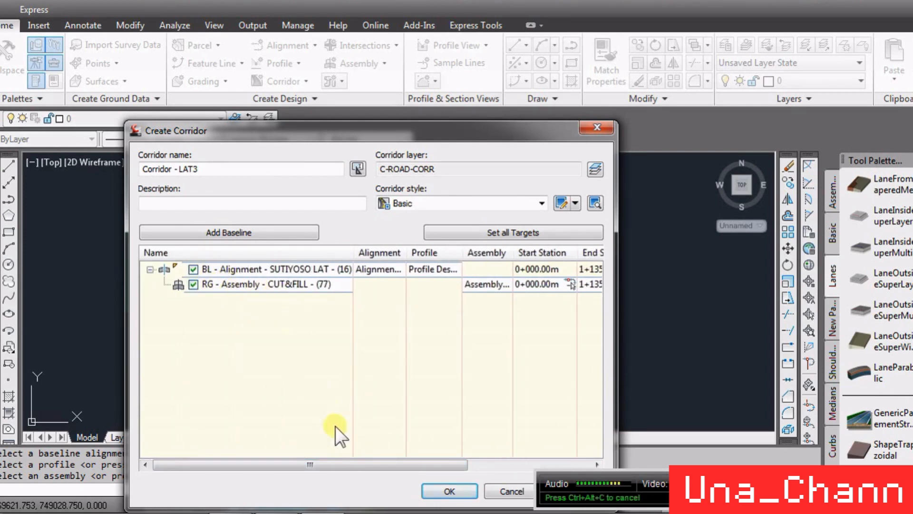
pyautogui.moveTo(406, 138); pyautogui.dragTo(300, 168)
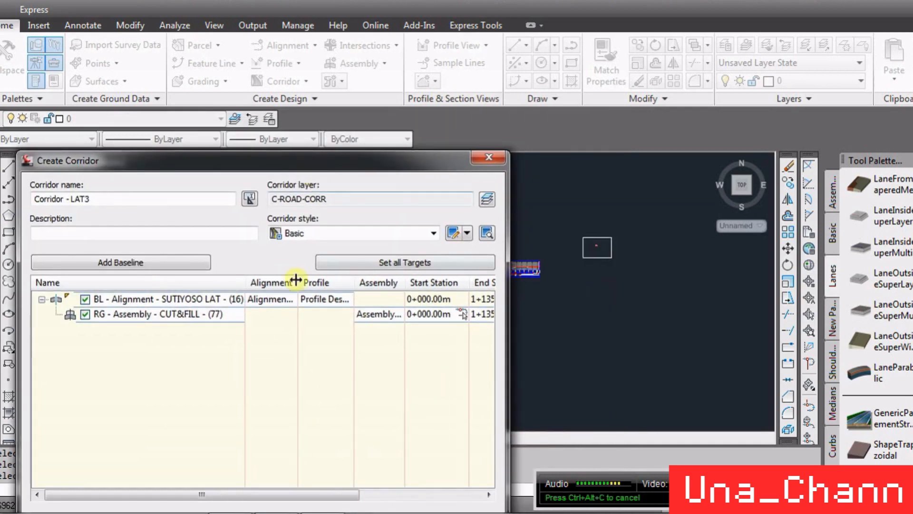
pyautogui.moveTo(178, 313)
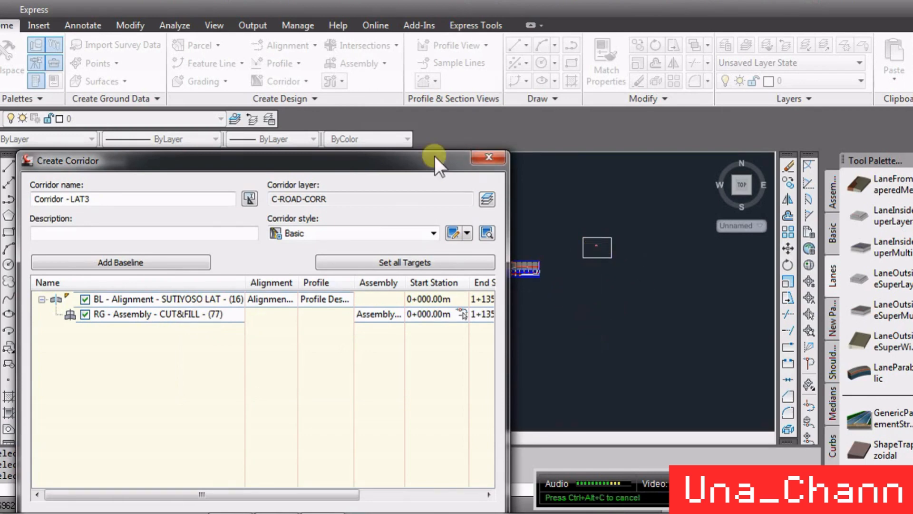
# Check the assembly region's frequency and target mapping without setting any targets, and create the corridor.
pyautogui.moveTo(435, 156); pyautogui.dragTo(471, 1)
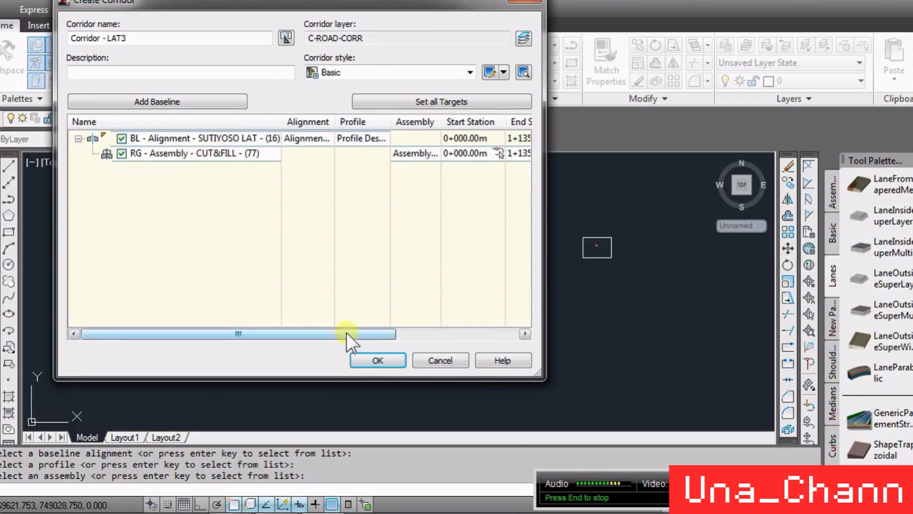
pyautogui.moveTo(347, 334); pyautogui.dragTo(453, 333)
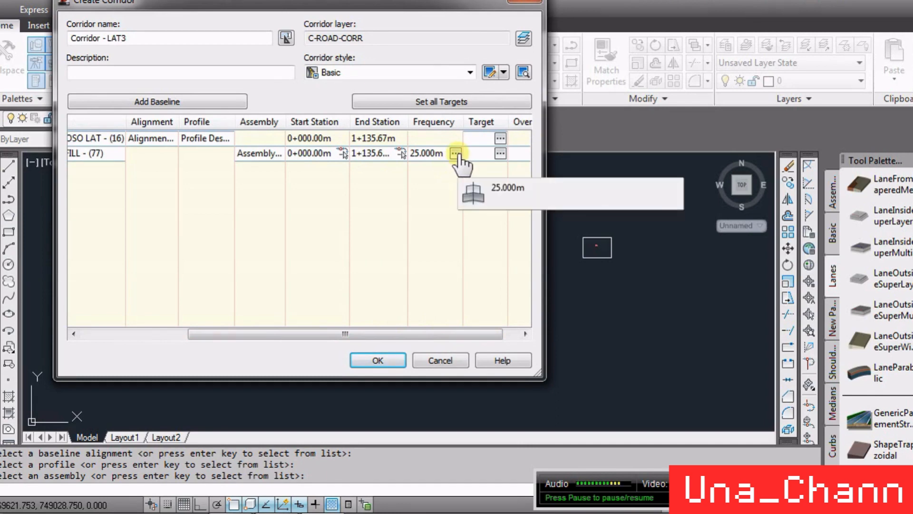
pyautogui.moveTo(357, 332); pyautogui.dragTo(390, 335)
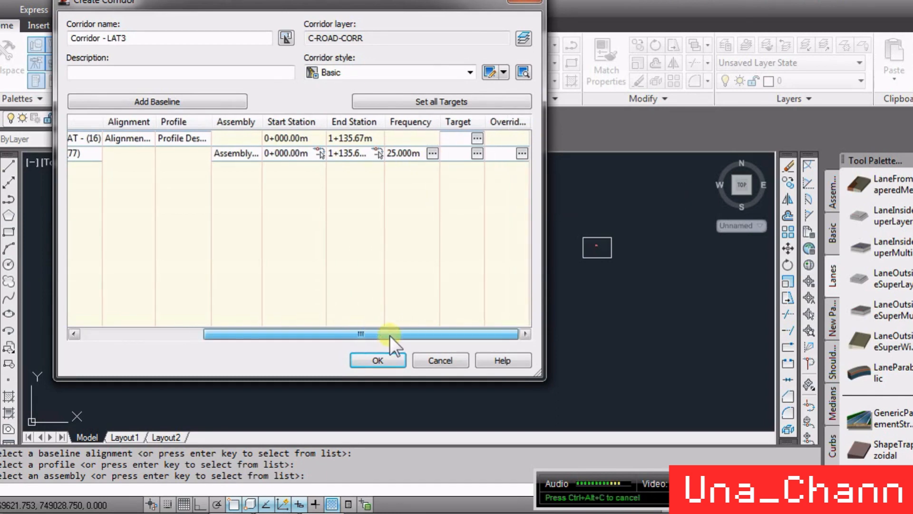
pyautogui.click(477, 153)
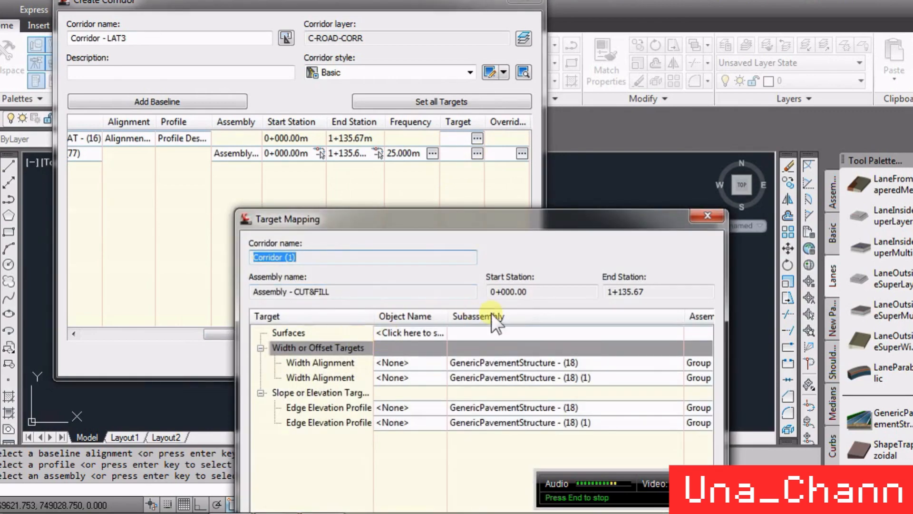
pyautogui.click(705, 216)
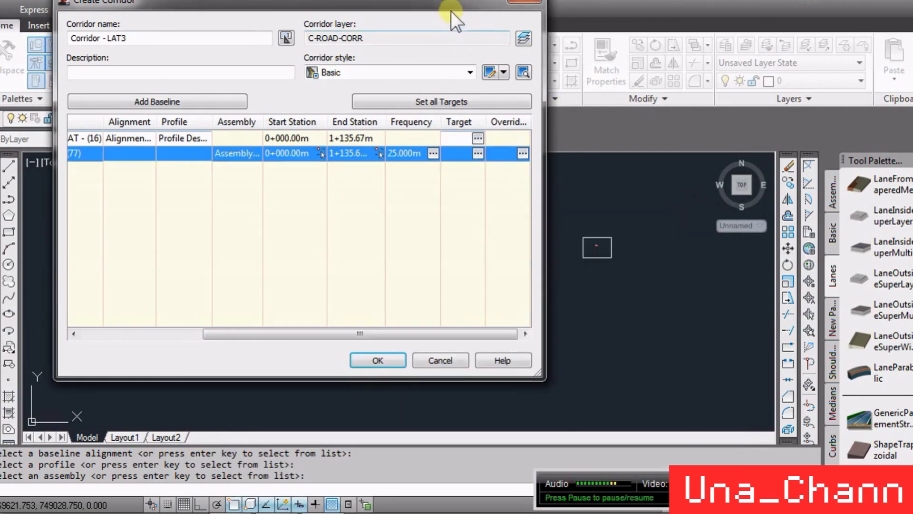
pyautogui.moveTo(451, 10); pyautogui.dragTo(438, 9)
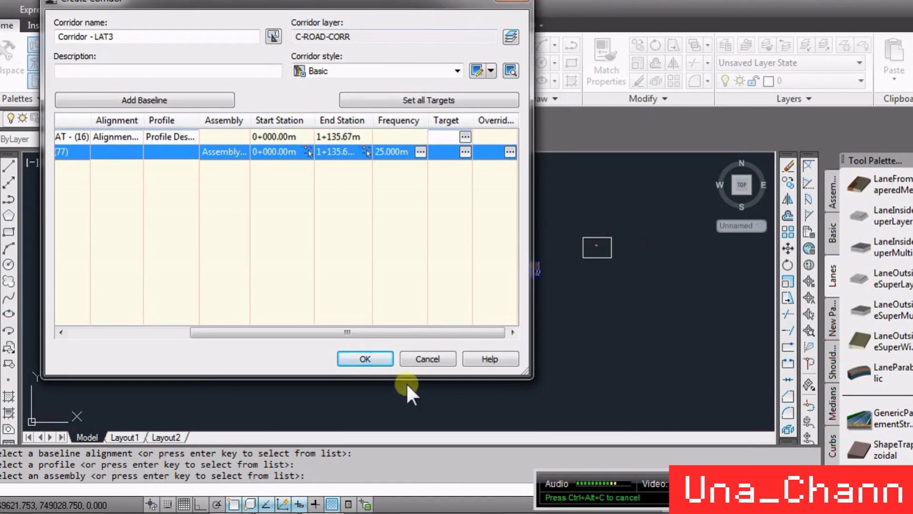
pyautogui.click(381, 358)
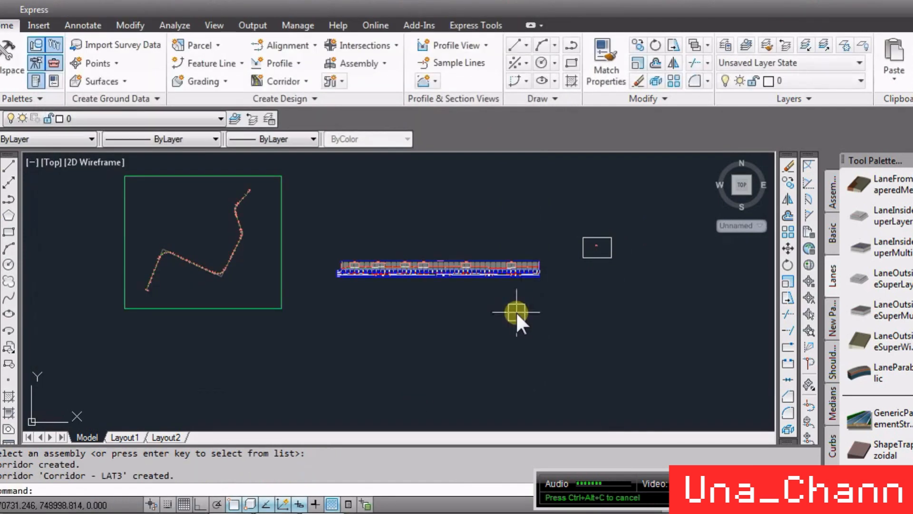
# Select the corridor at its section line near station 0+120 and open its corridor properties.
pyautogui.scroll(10, 164, 288)
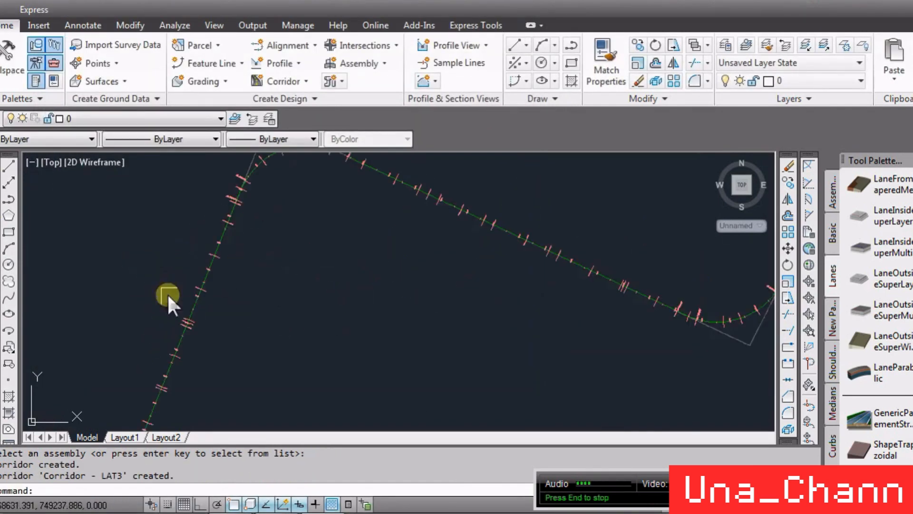
pyautogui.scroll(10, 175, 300)
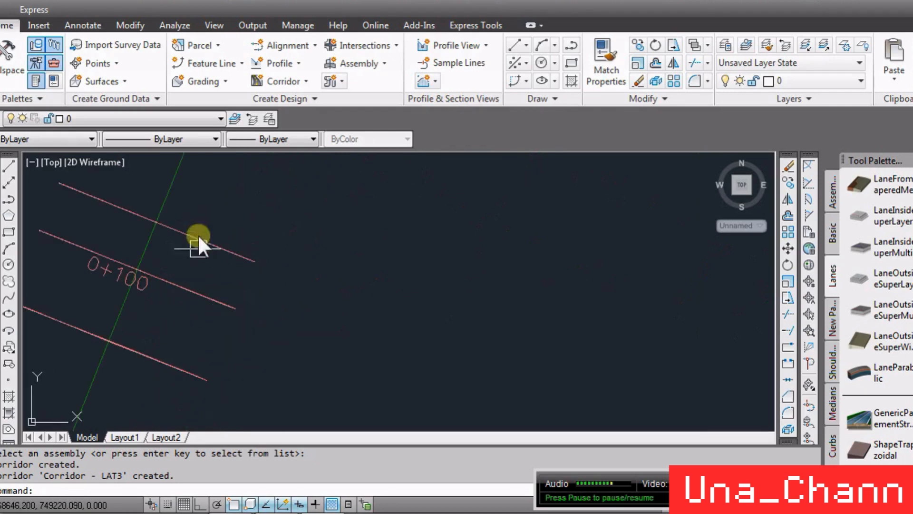
pyautogui.scroll(-7, 192, 316)
pyautogui.scroll(5, 241, 295)
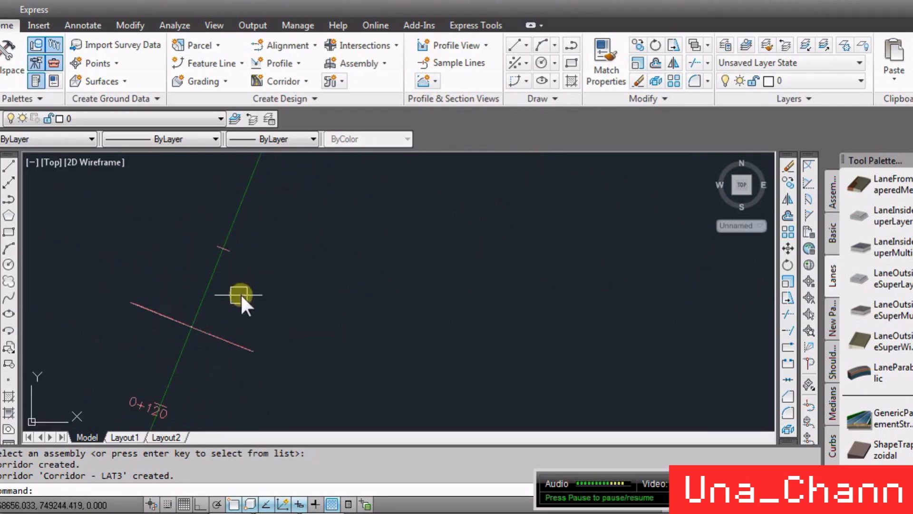
pyautogui.scroll(-5, 410, 376)
pyautogui.scroll(6, 361, 256)
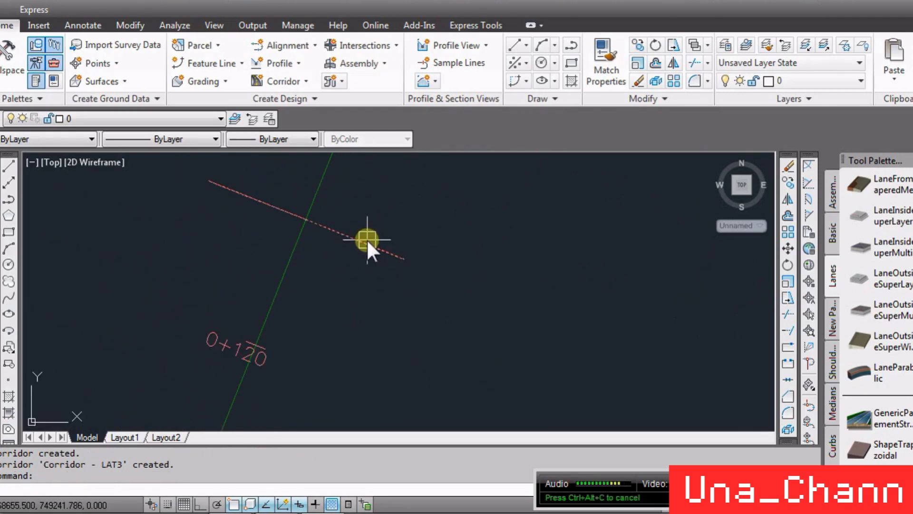
pyautogui.click(382, 255)
pyautogui.rightClick(381, 255)
pyautogui.click(454, 120)
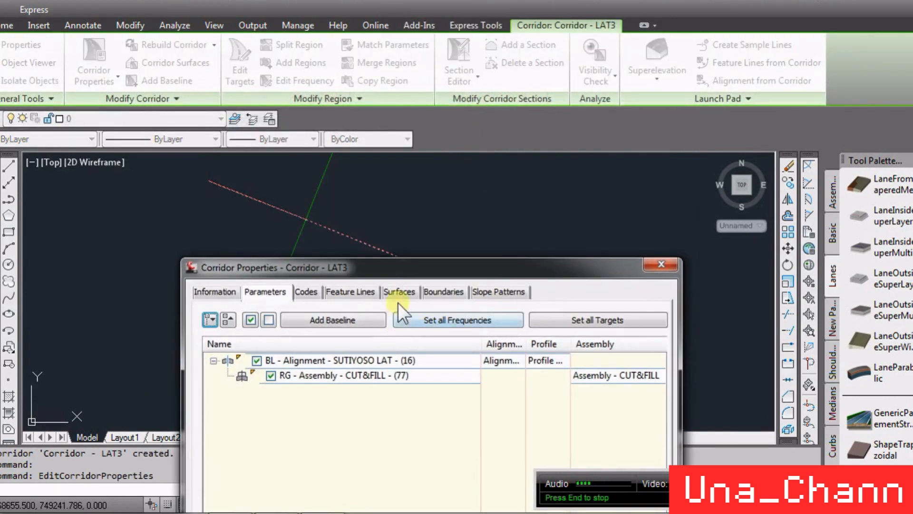
# Examine the corridor's feature line and code settings, keep the code set style at All Codes, and accept the properties.
pyautogui.click(350, 291)
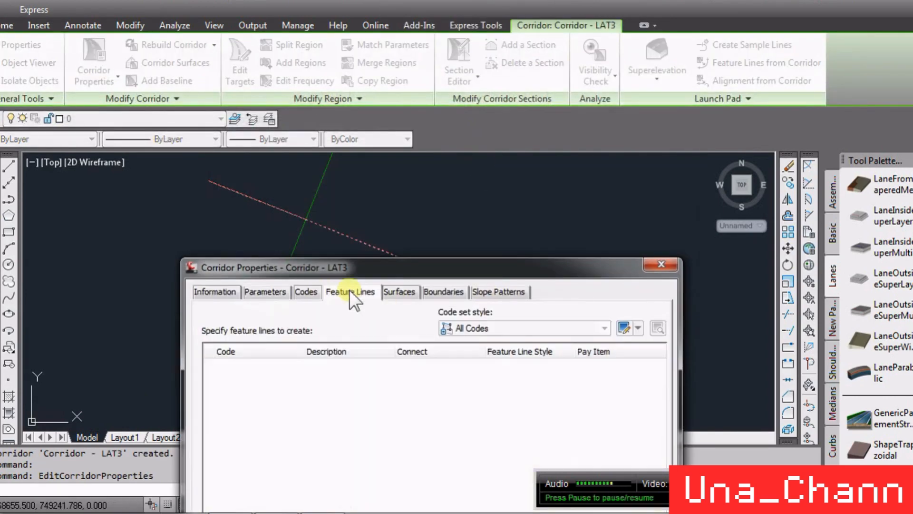
pyautogui.click(315, 291)
pyautogui.click(310, 326)
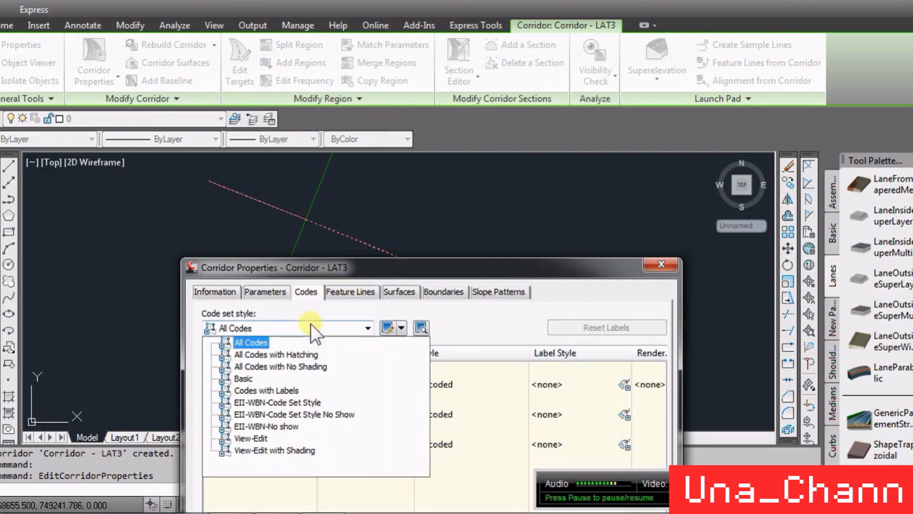
pyautogui.click(251, 342)
pyautogui.moveTo(390, 267); pyautogui.dragTo(398, 186)
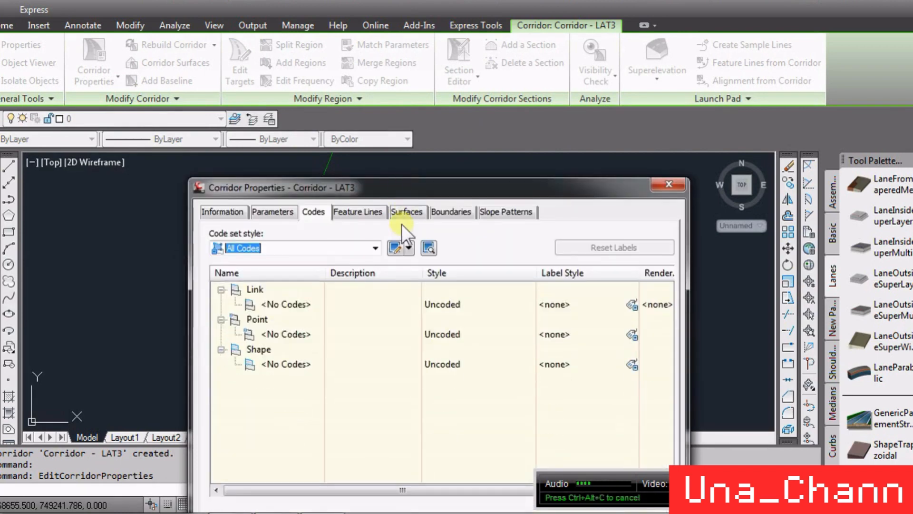
pyautogui.click(361, 212)
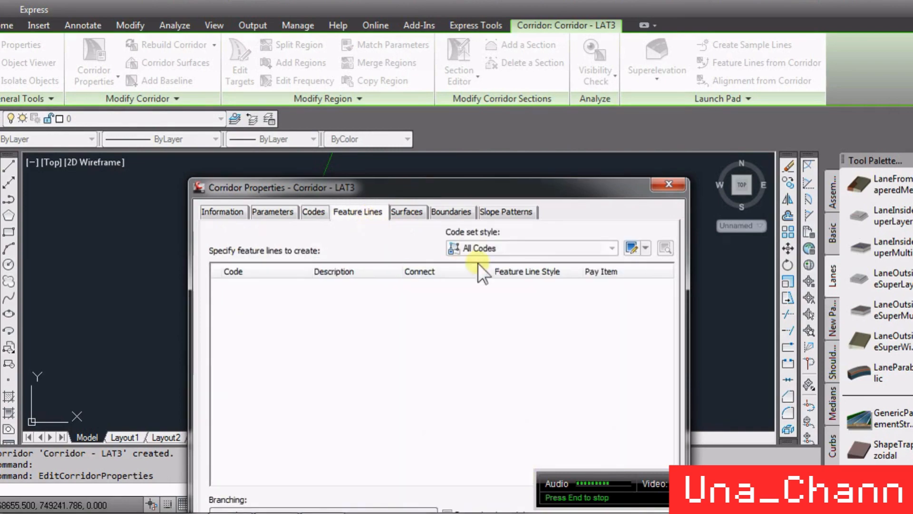
pyautogui.moveTo(476, 194); pyautogui.dragTo(422, 79)
pyautogui.click(408, 436)
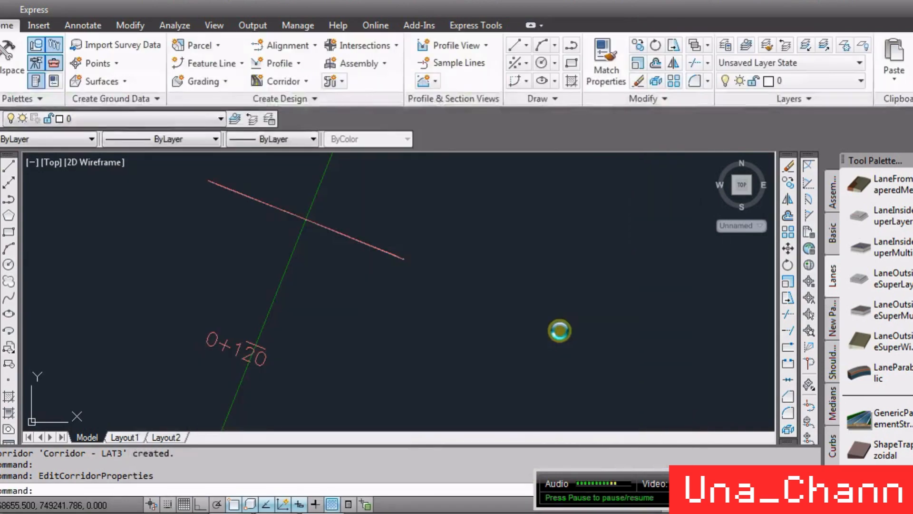
pyautogui.scroll(-5, 373, 271)
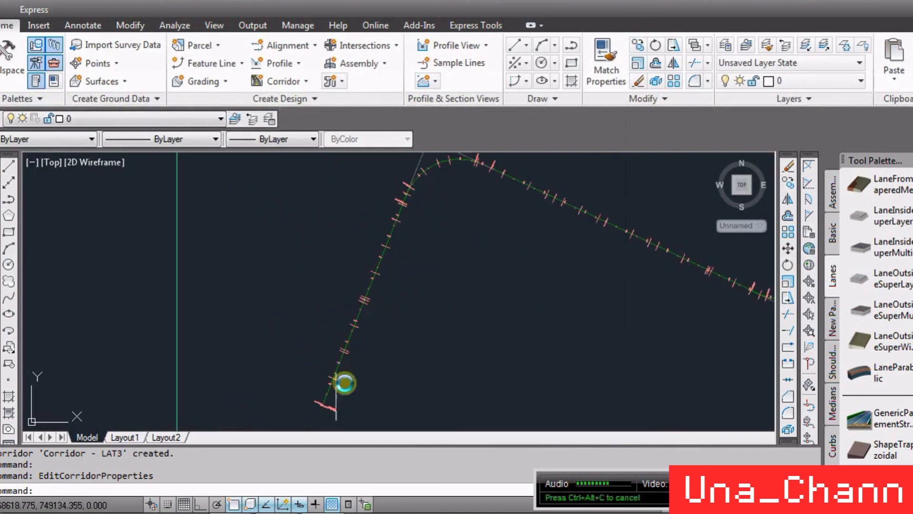
pyautogui.scroll(4, 343, 380)
pyautogui.scroll(3, 357, 292)
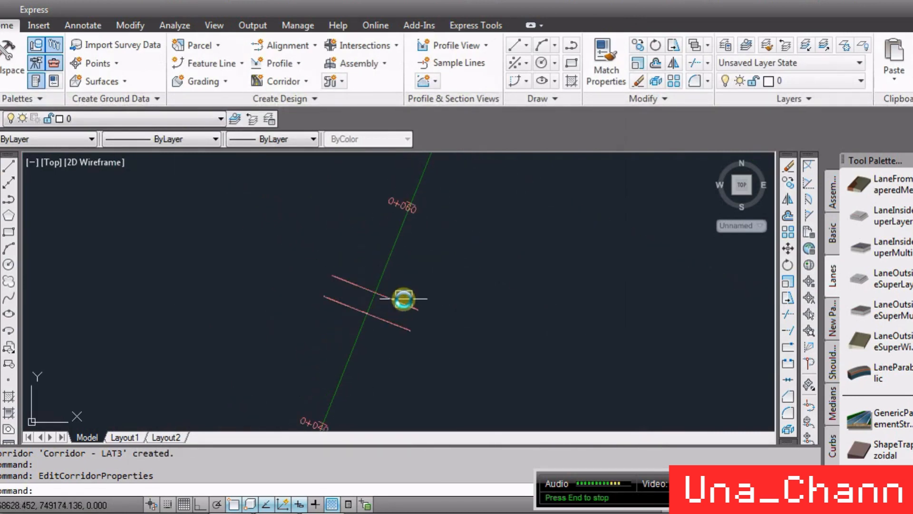
pyautogui.click(424, 309)
pyautogui.rightClick(420, 300)
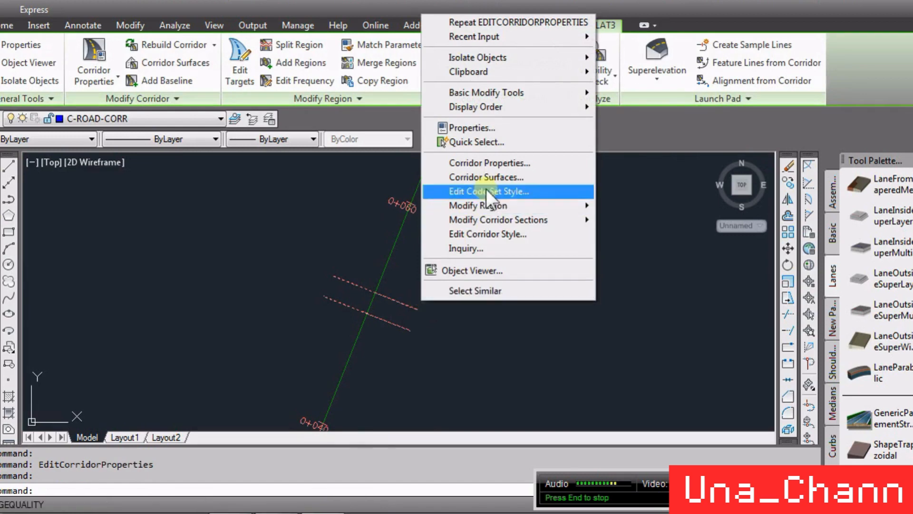
pyautogui.click(437, 348)
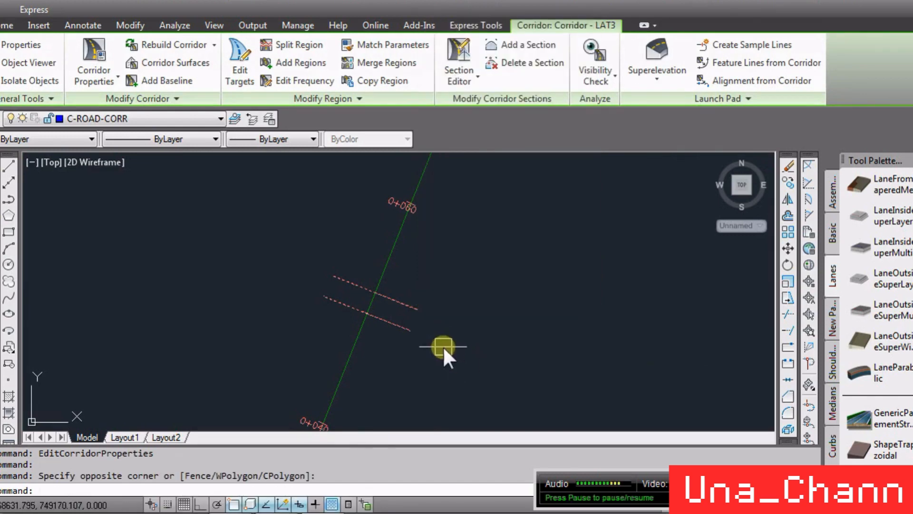
pyautogui.press('Escape')
# Select the corridor again, look over its full route, and reopen its corridor properties.
pyautogui.click(419, 306)
pyautogui.scroll(-4, 323, 345)
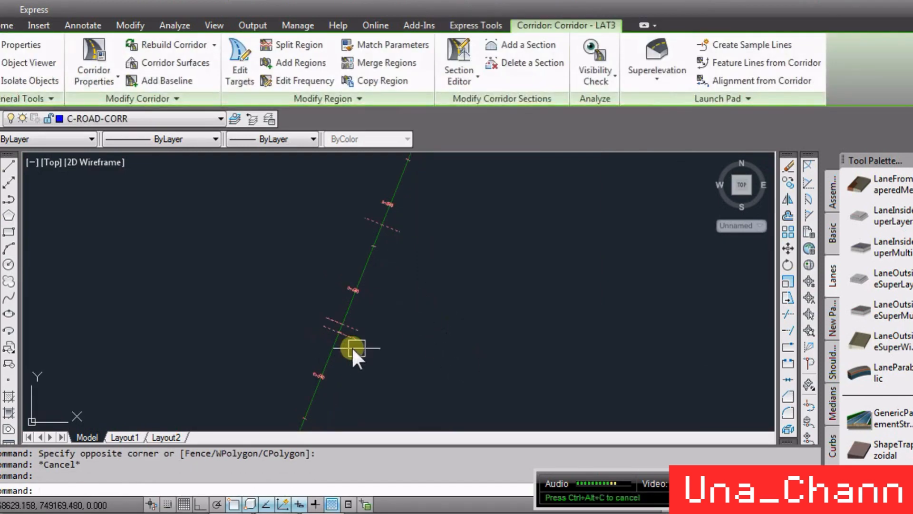
pyautogui.rightClick(364, 355)
pyautogui.click(359, 389)
pyautogui.click(358, 388)
pyautogui.scroll(-6, 330, 348)
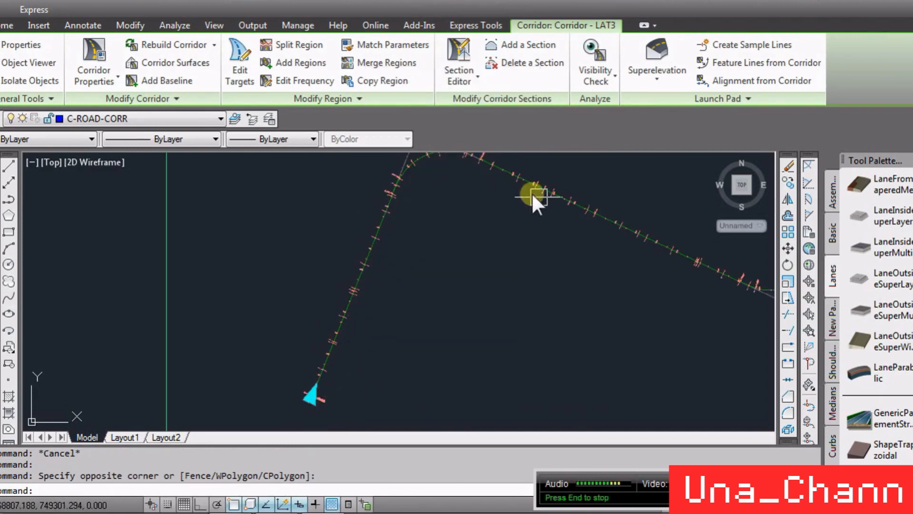
pyautogui.scroll(-3, 487, 339)
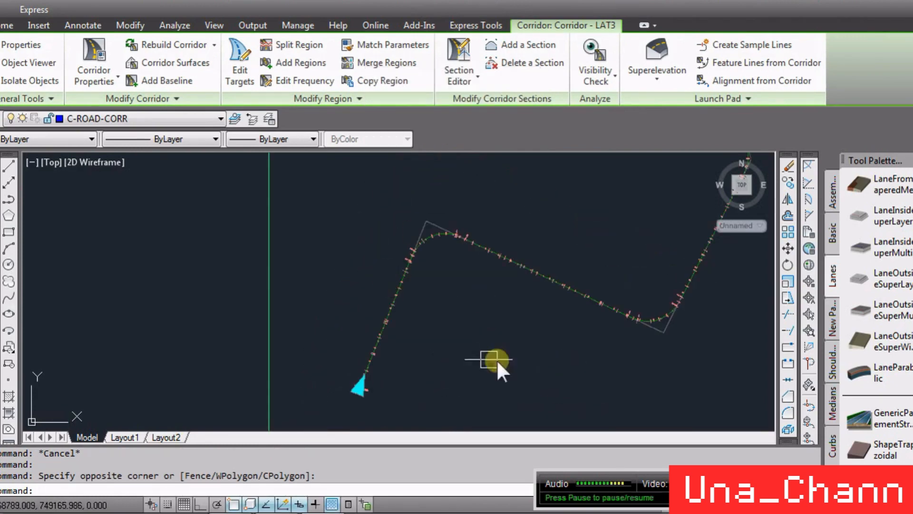
pyautogui.scroll(10, 397, 309)
pyautogui.rightClick(388, 332)
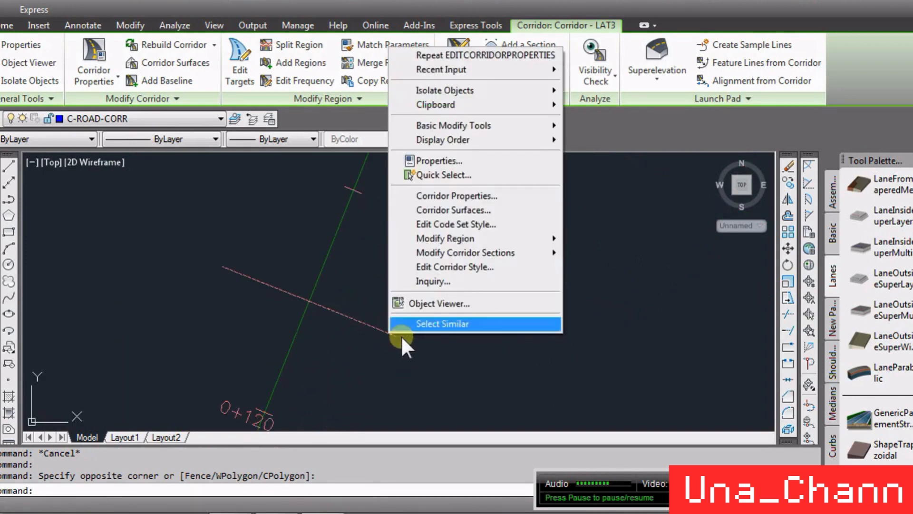
pyautogui.click(469, 196)
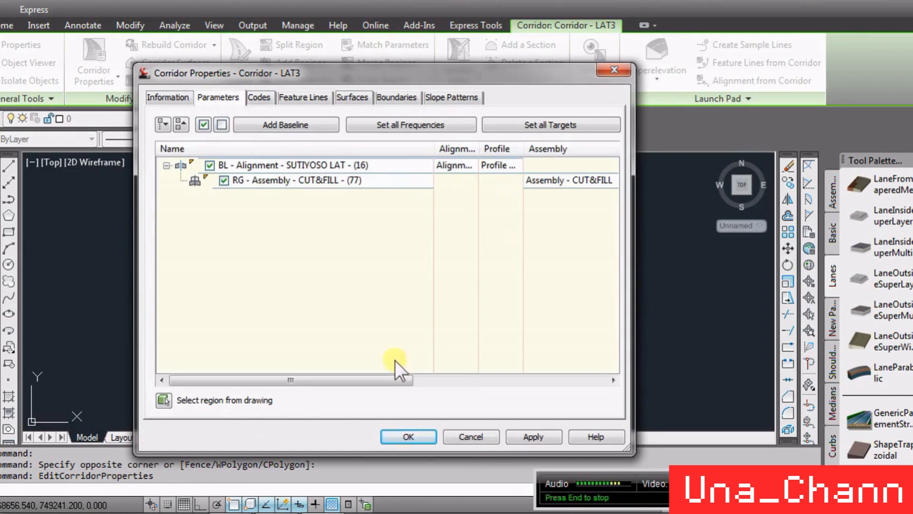
# Set the CUT&FILL assembly region's frequency to 1 m along tangents, curves, spirals and profile curves.
pyautogui.moveTo(395, 380); pyautogui.dragTo(557, 379)
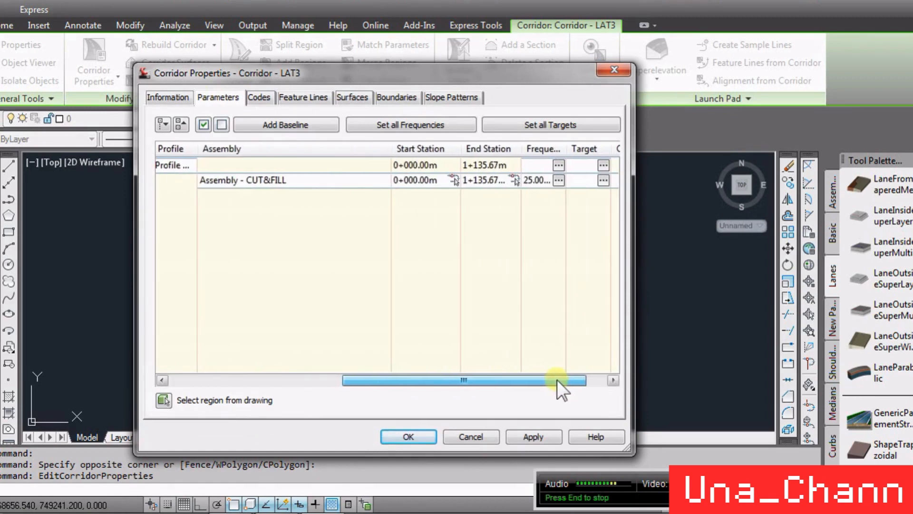
pyautogui.click(558, 180)
pyautogui.click(470, 211)
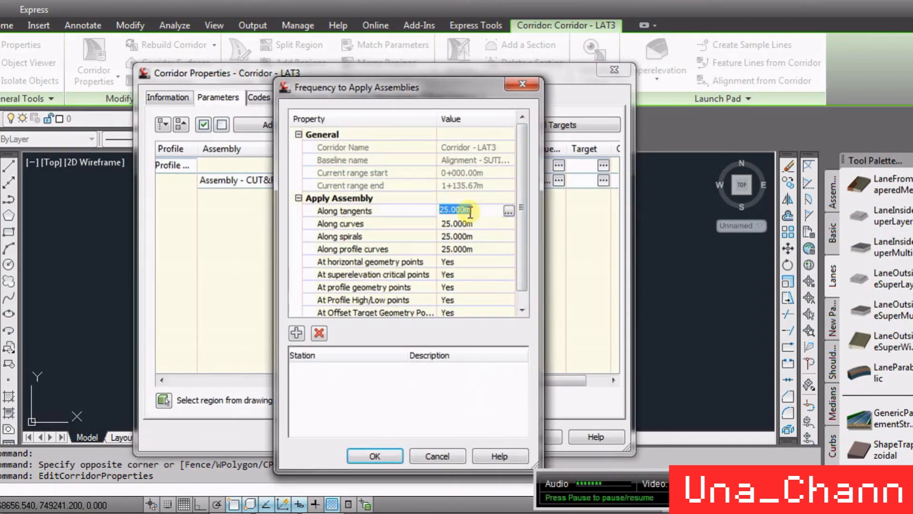
pyautogui.write('1')
pyautogui.press('Return')
pyautogui.click(470, 224)
pyautogui.write('1')
pyautogui.press('Return')
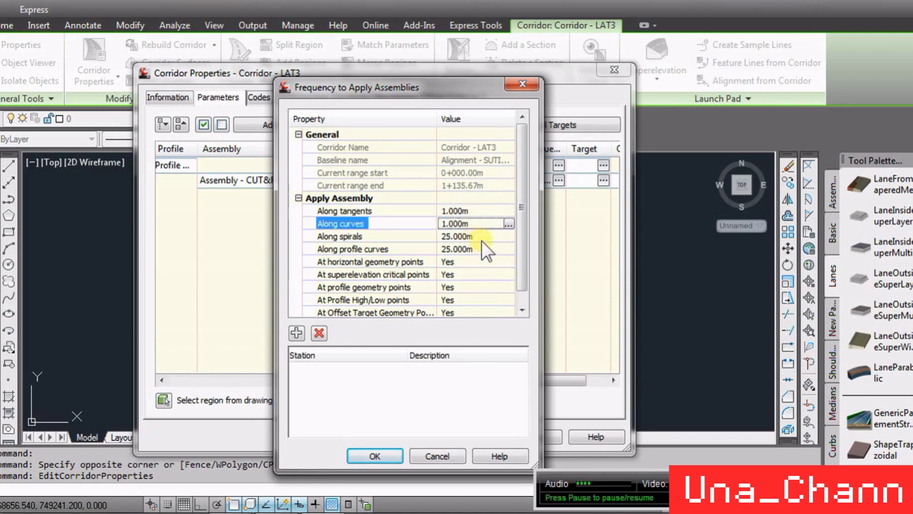
pyautogui.click(478, 237)
pyautogui.write('1')
pyautogui.click(483, 246)
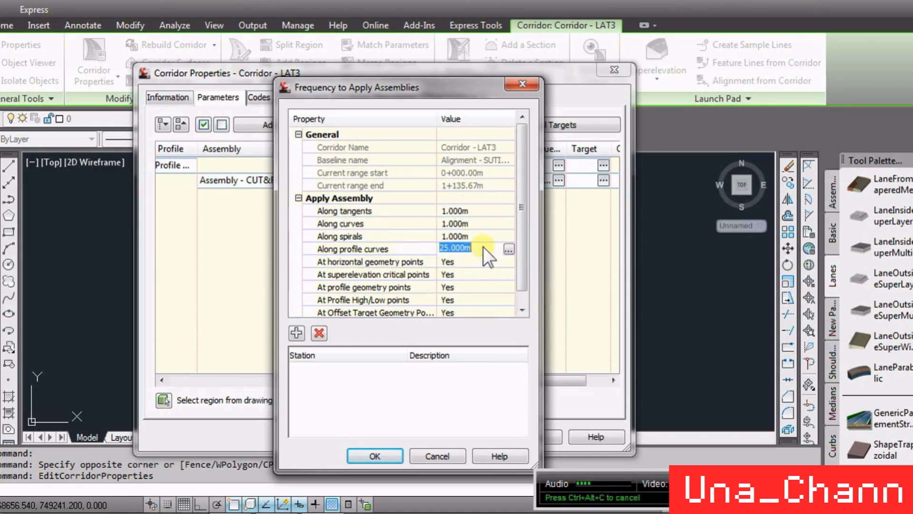
pyautogui.write('1')
pyautogui.press('Return')
# Set assembly application at horizontal geometry, superelevation, profile geometry, high/low and offset target points to No, and rebuild the corridor.
pyautogui.click(476, 264)
pyautogui.click(481, 273)
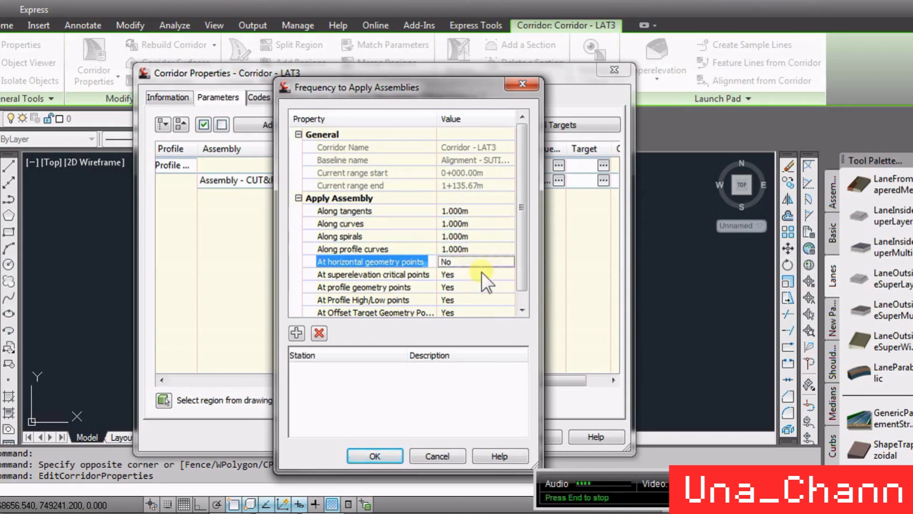
pyautogui.click(482, 273)
pyautogui.click(482, 273)
pyautogui.click(479, 284)
pyautogui.click(484, 286)
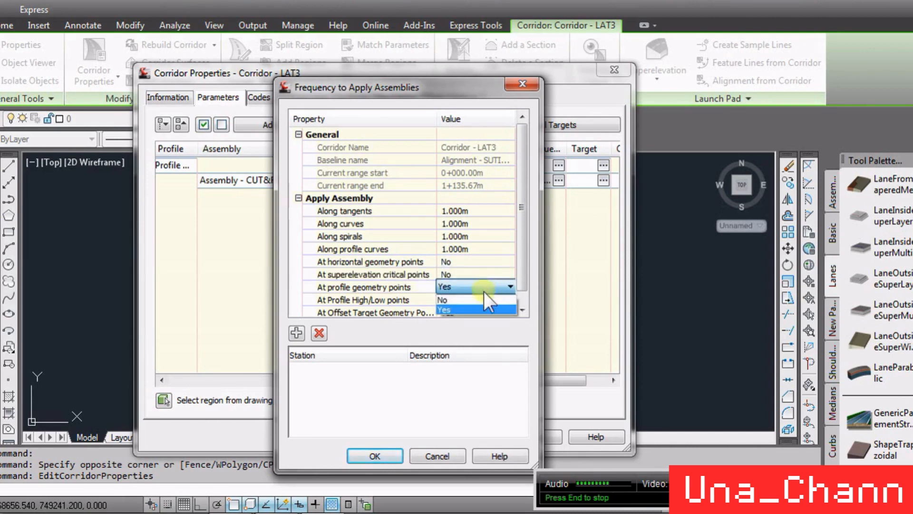
pyautogui.click(484, 292)
pyautogui.click(489, 297)
pyautogui.click(489, 297)
pyautogui.click(475, 314)
pyautogui.click(484, 308)
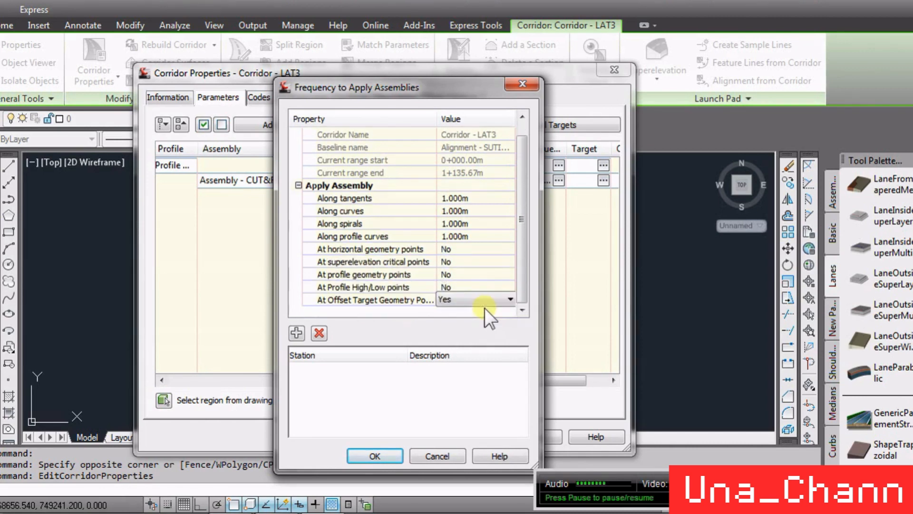
pyautogui.click(484, 304)
pyautogui.click(475, 312)
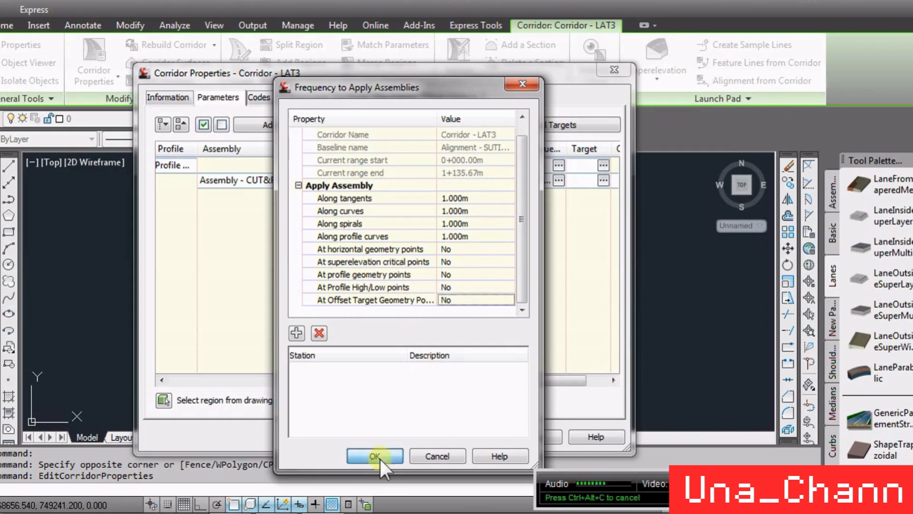
pyautogui.click(378, 457)
pyautogui.click(407, 434)
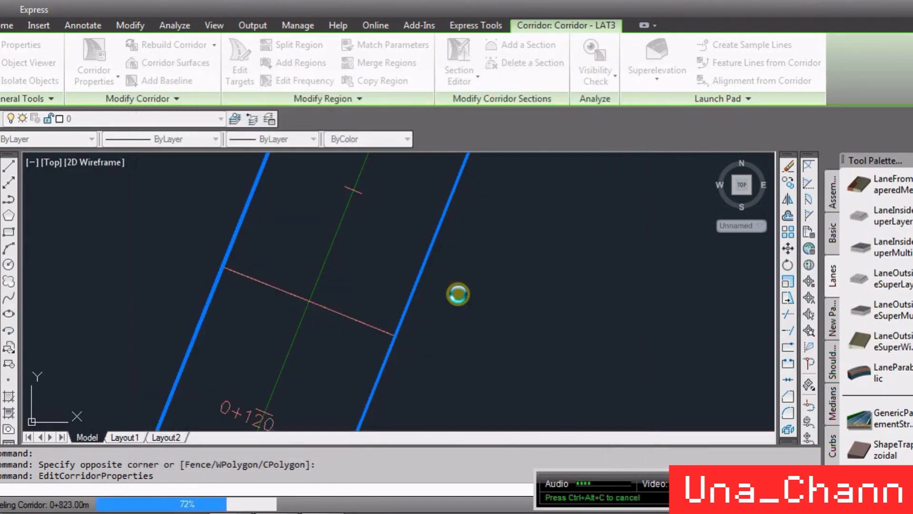
# Check the corridor's section spacing in plan and in the SW Isometric view, along its straights and curves.
pyautogui.scroll(-10, 434, 286)
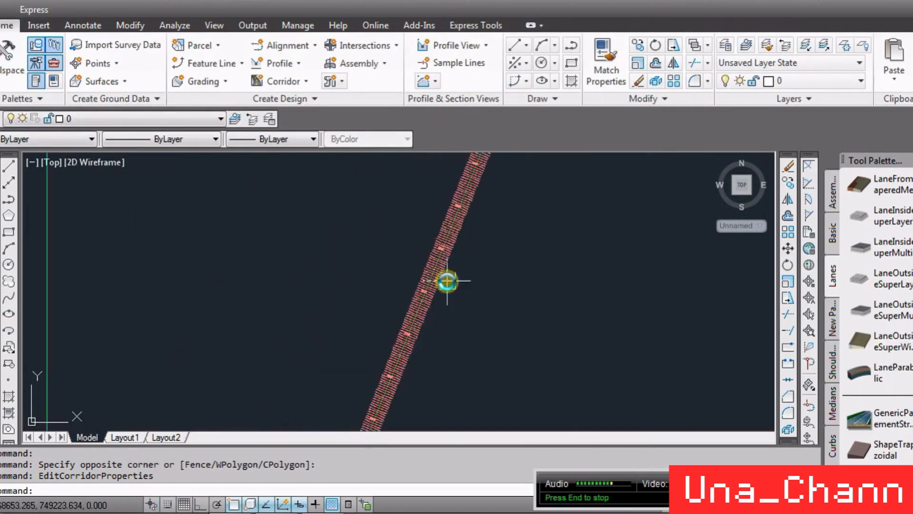
pyautogui.scroll(3, 435, 323)
pyautogui.scroll(6, 377, 185)
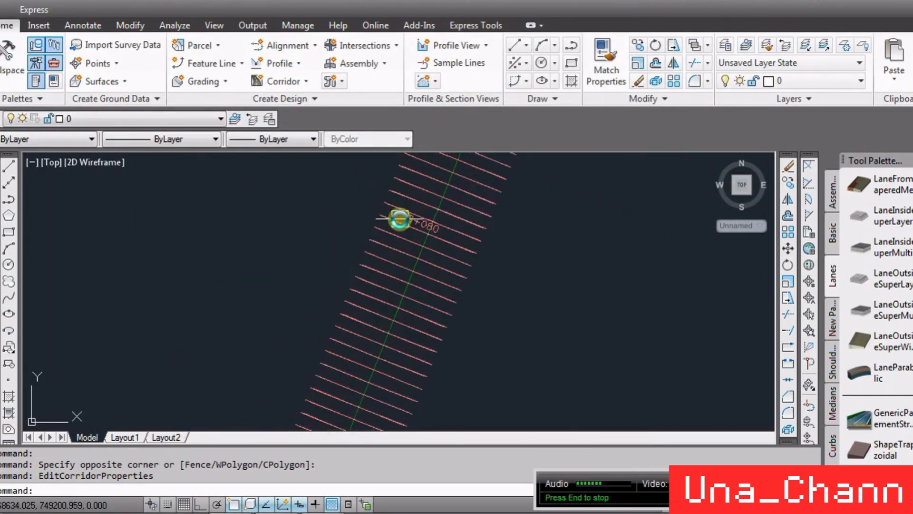
pyautogui.click(109, 4)
pyautogui.moveTo(170, 130)
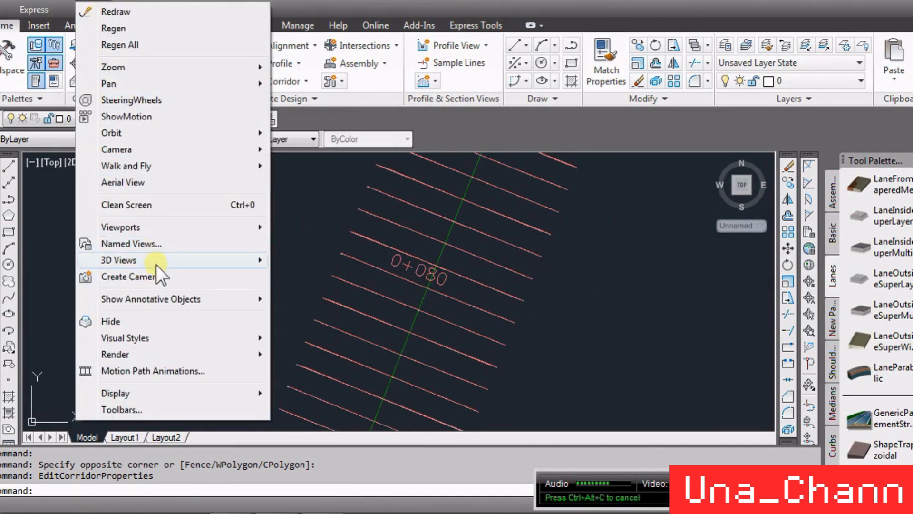
pyautogui.moveTo(189, 262)
pyautogui.click(328, 419)
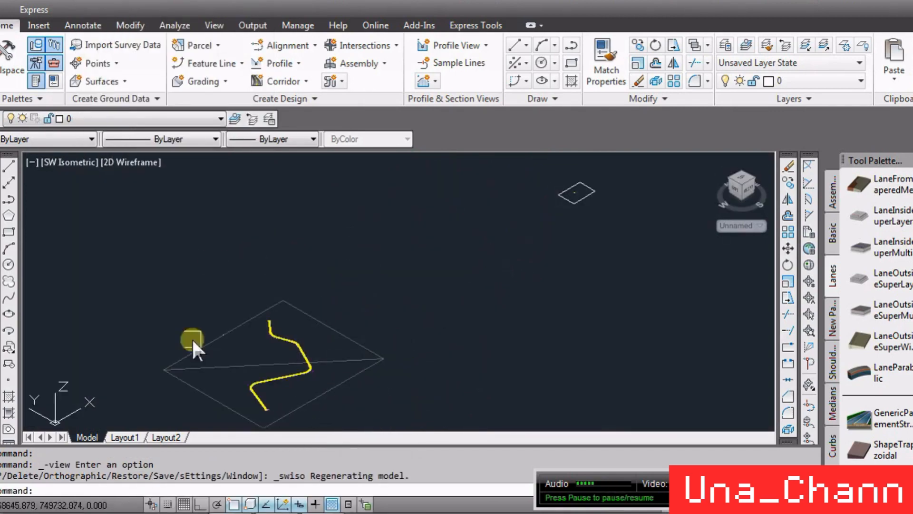
pyautogui.scroll(5, 256, 389)
pyautogui.scroll(3, 378, 242)
pyautogui.scroll(5, 247, 262)
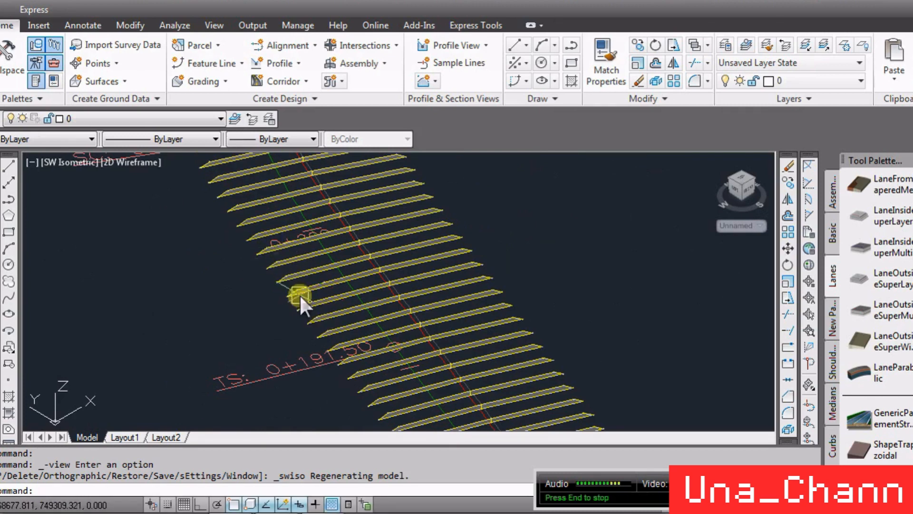
pyautogui.moveTo(316, 312)
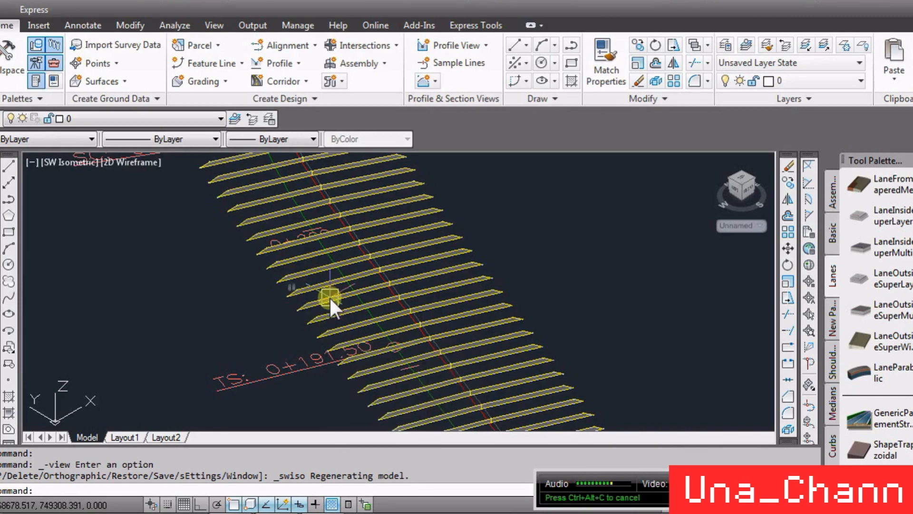
pyautogui.scroll(-6, 326, 298)
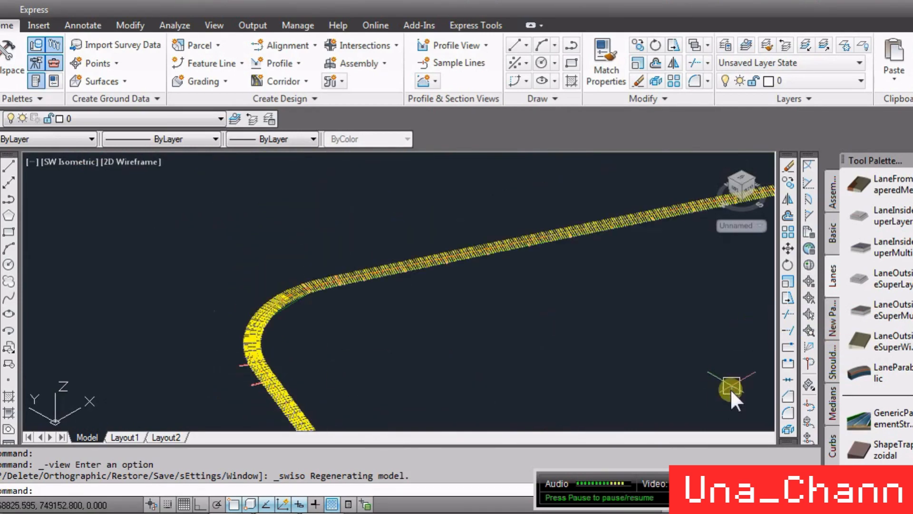
pyautogui.scroll(-3, 428, 300)
pyautogui.scroll(6, 547, 190)
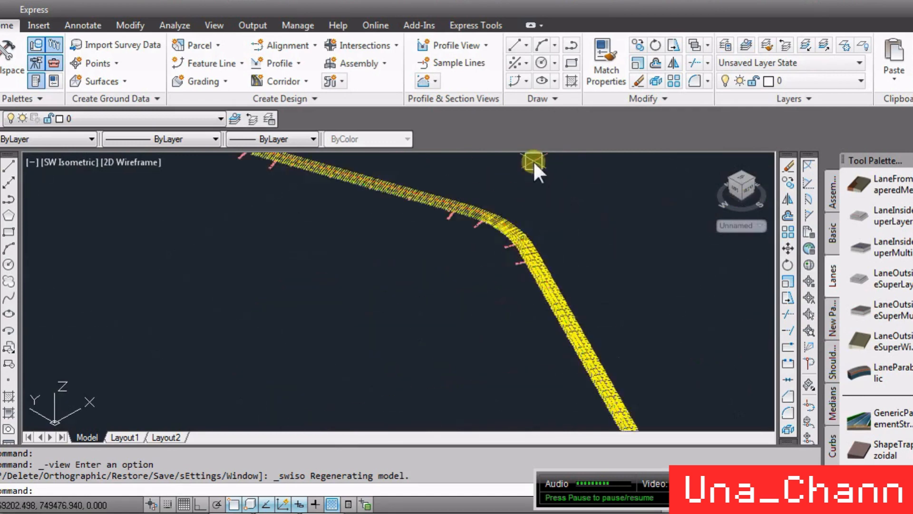
pyautogui.scroll(3, 466, 270)
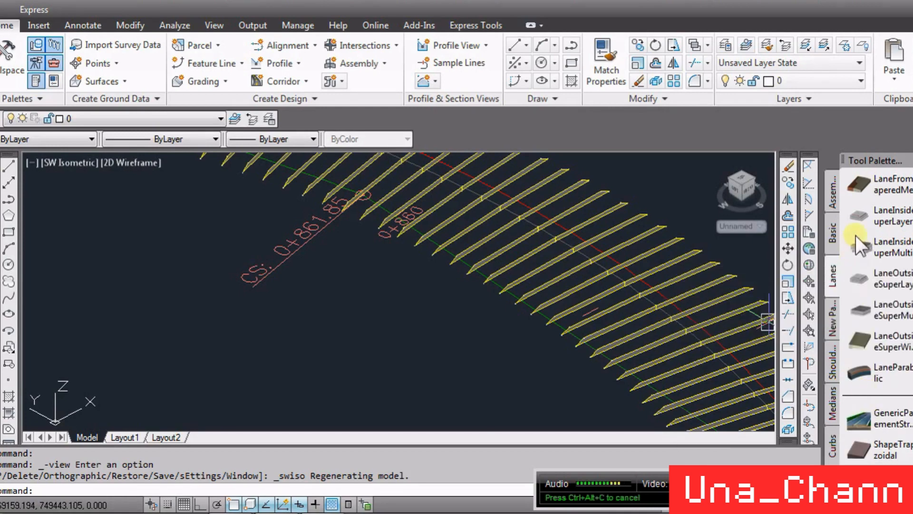
# Return the drawing to the Top view.
pyautogui.click(97, 3)
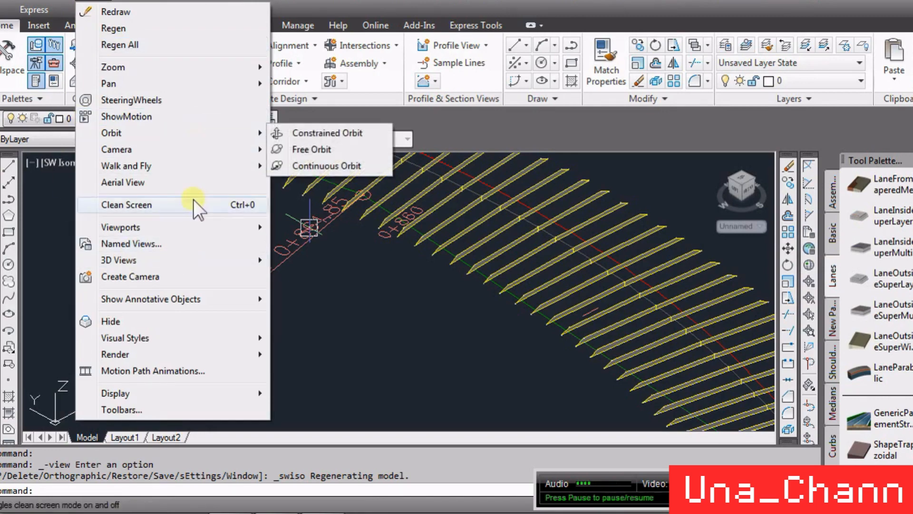
pyautogui.moveTo(204, 259)
pyautogui.click(307, 315)
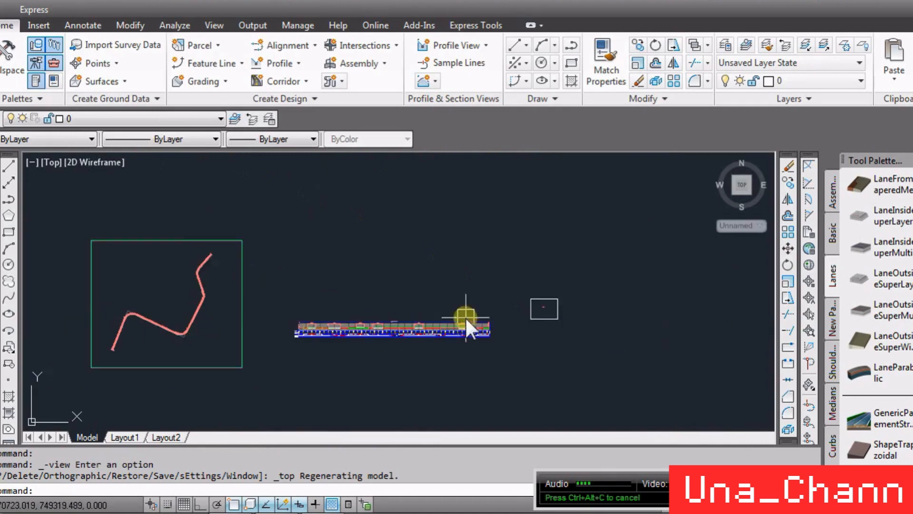
# Rename the cut-and-fill assembly as Assembly - CUT&FILL (GENERIK) in its assembly properties.
pyautogui.scroll(3, 523, 290)
pyautogui.scroll(10, 615, 206)
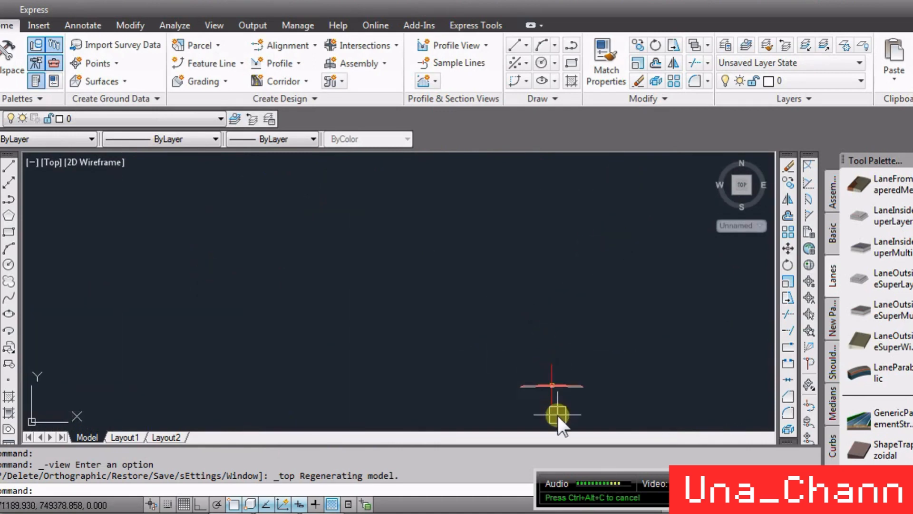
pyautogui.moveTo(544, 377); pyautogui.dragTo(551, 271, button='middle')
pyautogui.scroll(-2, 551, 266)
pyautogui.scroll(3, 555, 263)
pyautogui.click(555, 271)
pyautogui.click(404, 236)
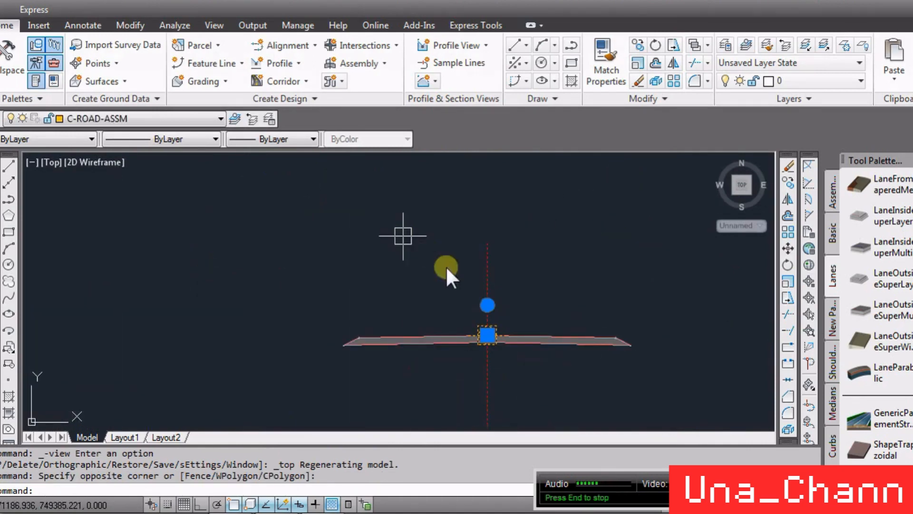
pyautogui.rightClick(446, 266)
pyautogui.click(539, 159)
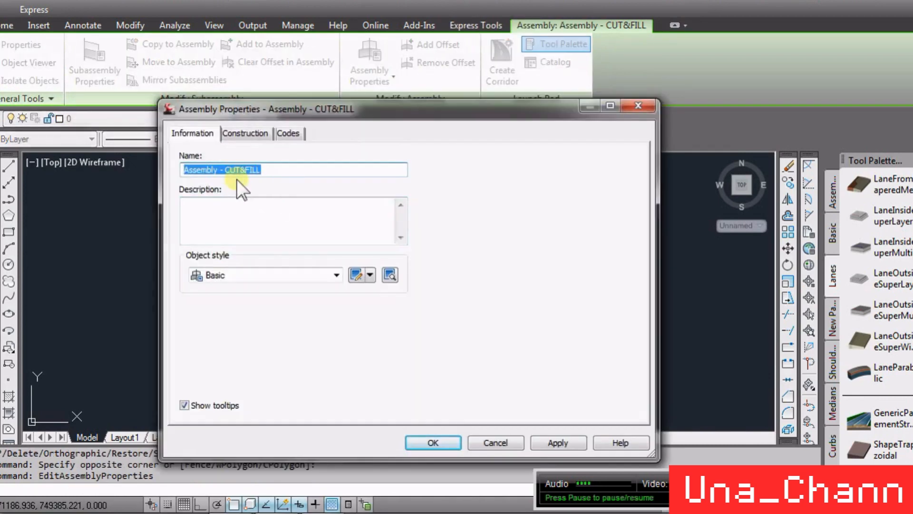
pyautogui.click(282, 169)
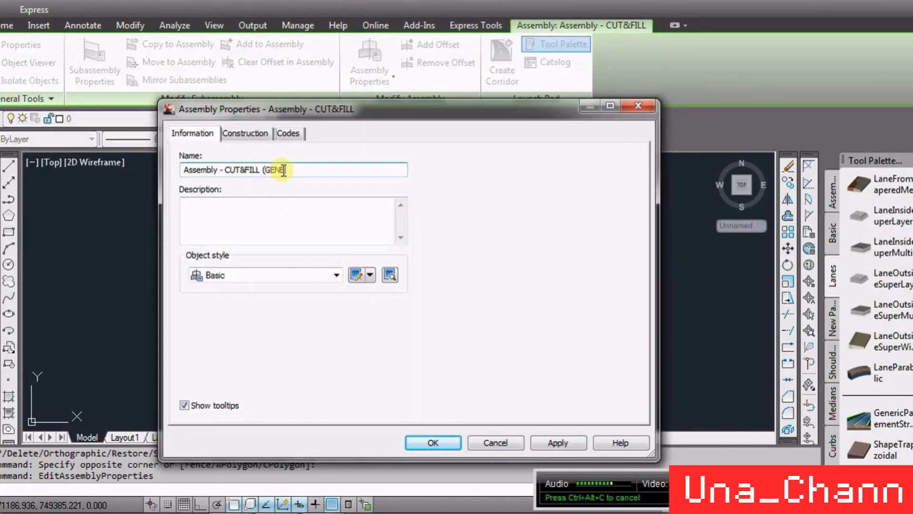
pyautogui.write('(GENERIK)')
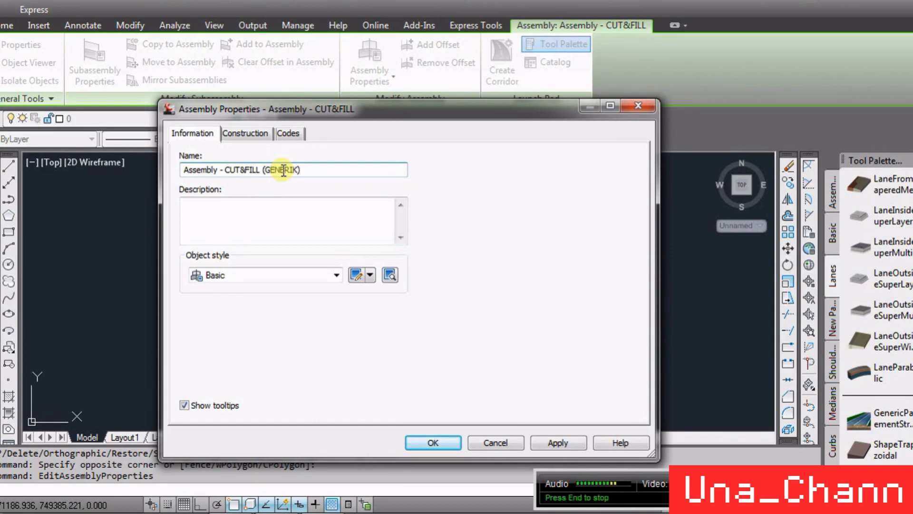
pyautogui.click(435, 437)
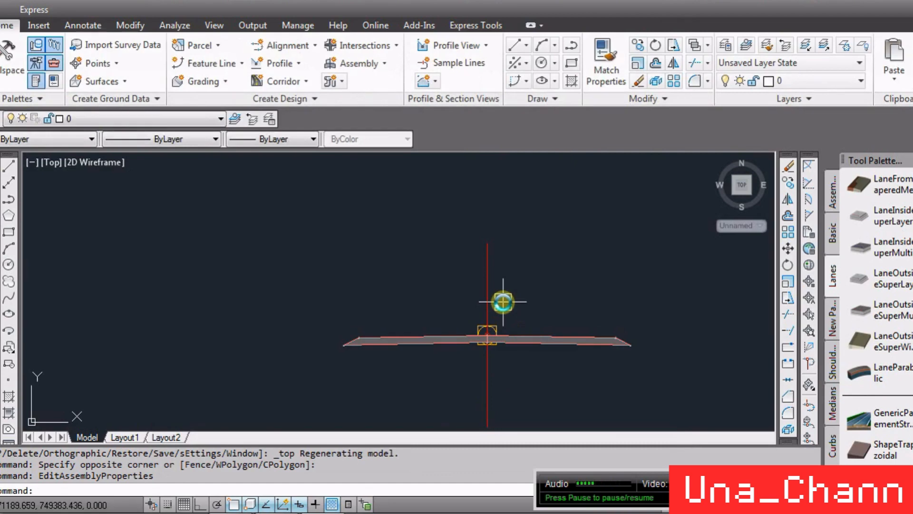
# Place a multiline text reading TWEST above the assembly.
pyautogui.write('t')
pyautogui.press('Return')
pyautogui.click(364, 186)
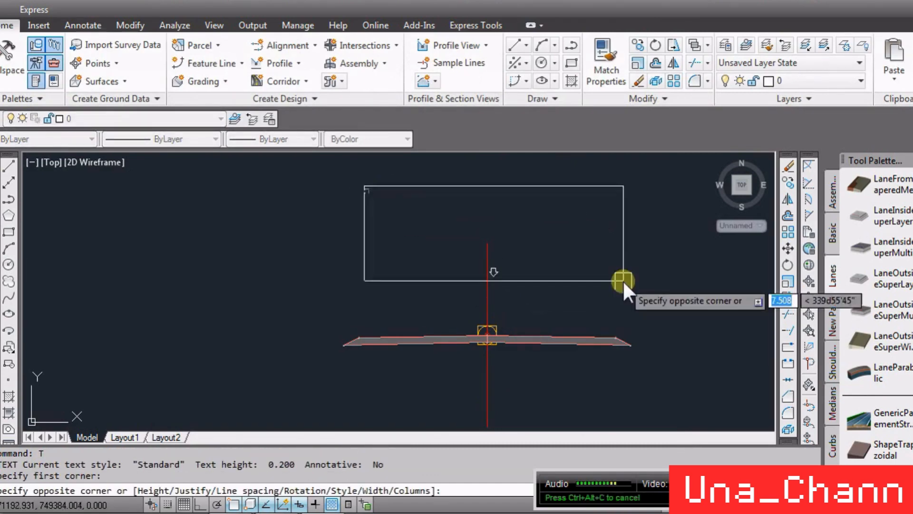
pyautogui.click(642, 254)
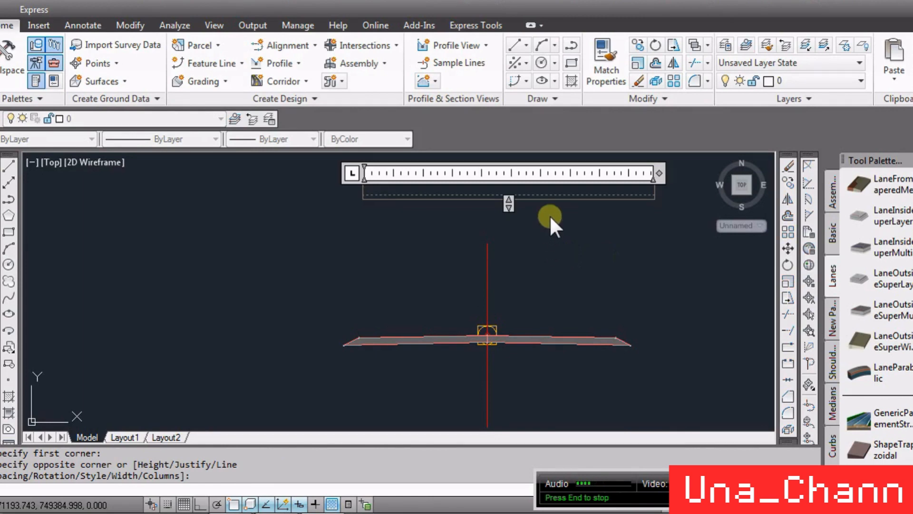
pyautogui.write('TWEST')
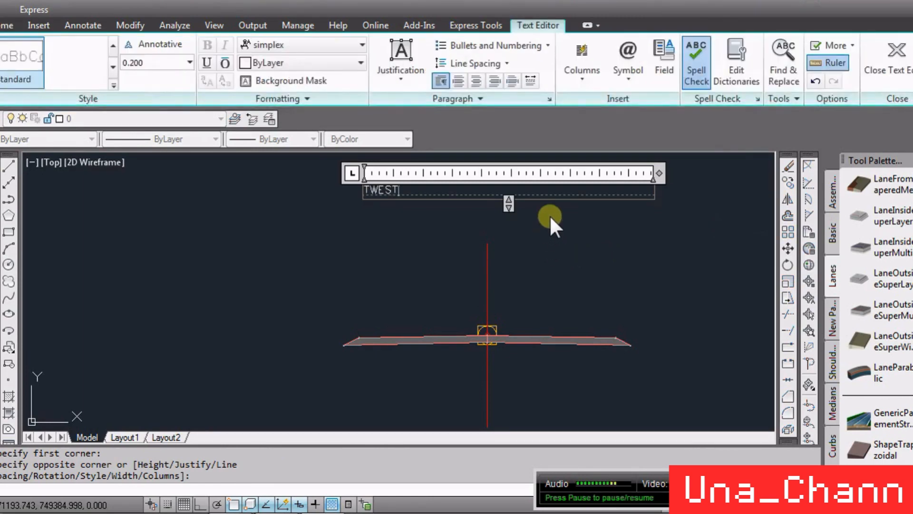
pyautogui.click(546, 217)
pyautogui.press('Escape')
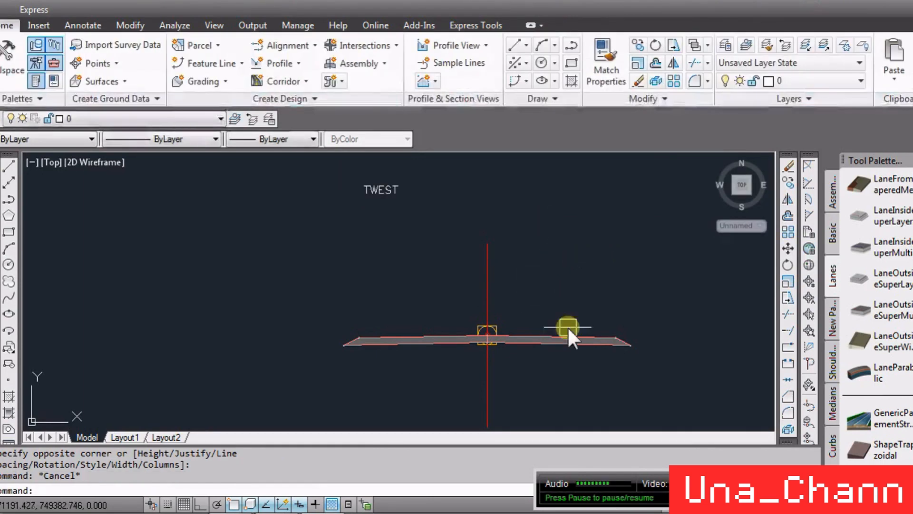
# Copy the assembly's name from its assembly properties and leave the properties without changes.
pyautogui.click(529, 286)
pyautogui.click(475, 264)
pyautogui.rightClick(483, 275)
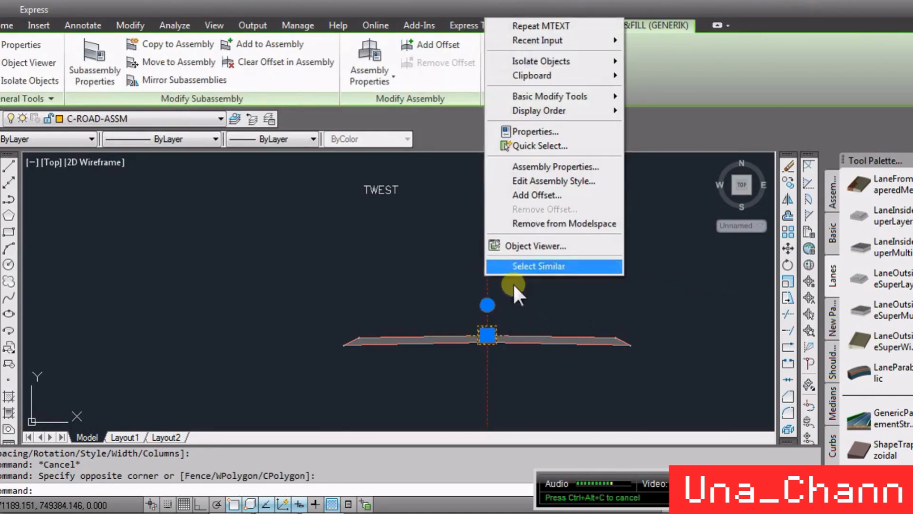
pyautogui.click(590, 168)
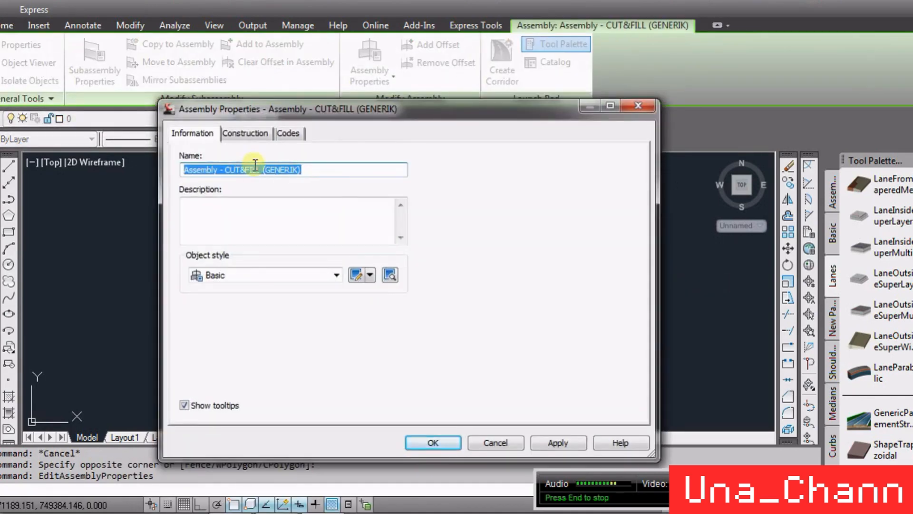
pyautogui.rightClick(257, 167)
pyautogui.click(279, 213)
pyautogui.click(498, 444)
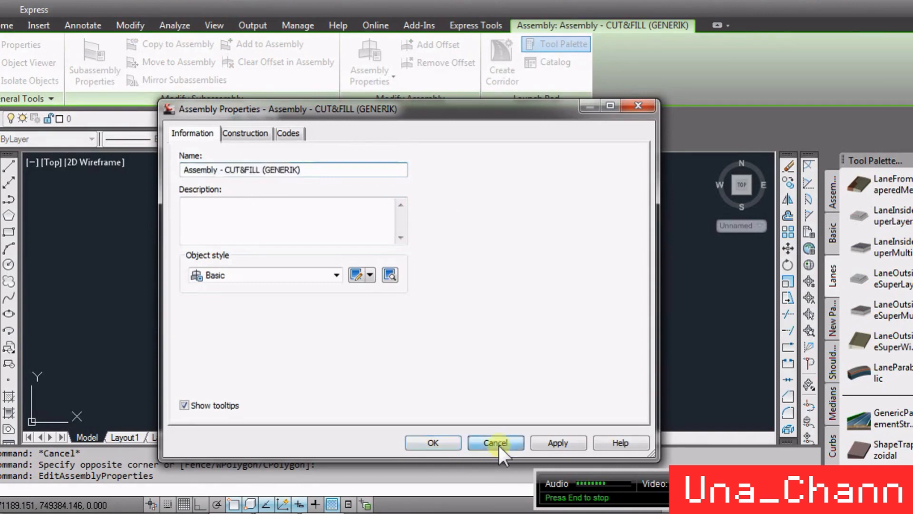
# Replace the TWEST label above the assembly with the copied name Assembly - CUT&FILL (GENERIK).
pyautogui.click(381, 195)
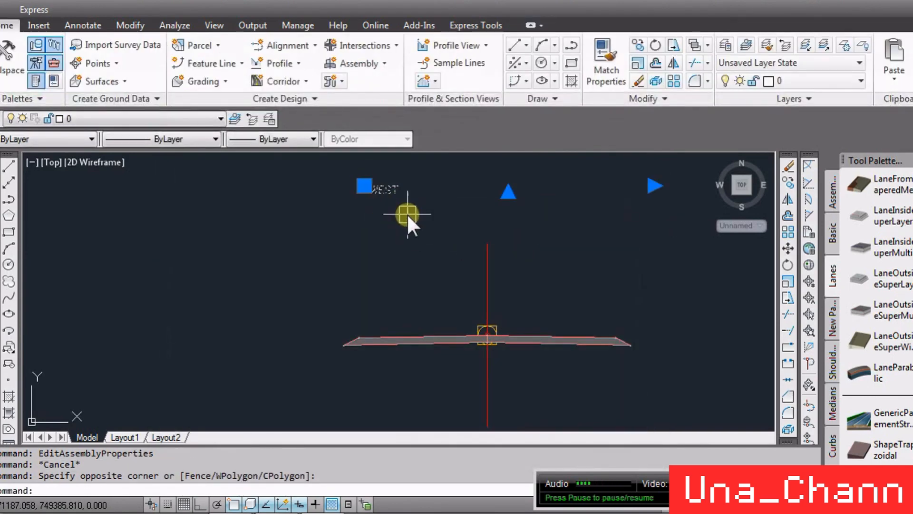
pyautogui.write('ED')
pyautogui.press('Return')
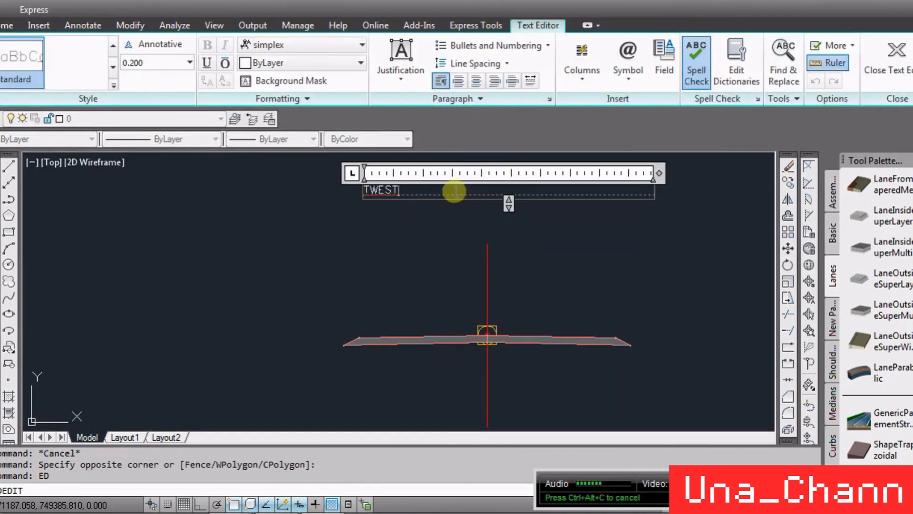
pyautogui.moveTo(454, 191); pyautogui.dragTo(347, 188)
pyautogui.hotkey('ctrl', 'v')
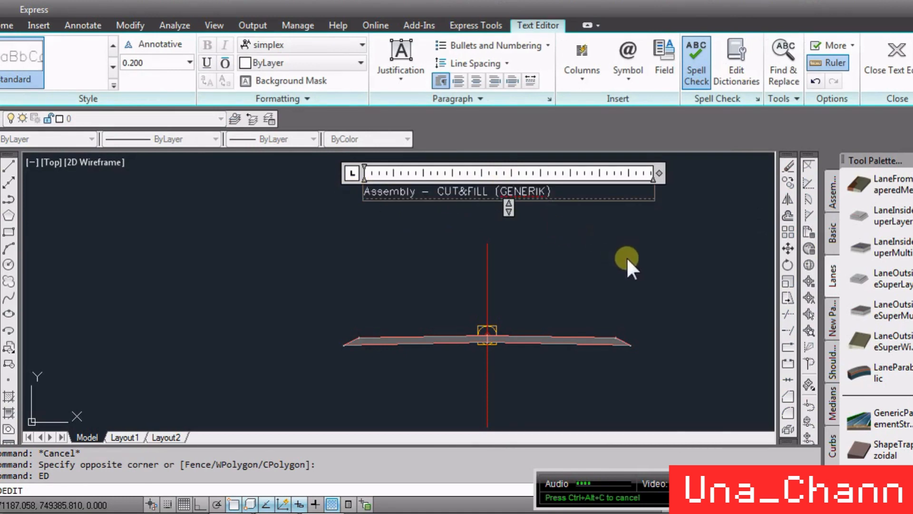
pyautogui.click(627, 258)
pyautogui.press('Escape')
# Move the CUT&FILL (GENERIK) label so it sits centred just above the assembly's marker line.
pyautogui.write('m')
pyautogui.press('Return')
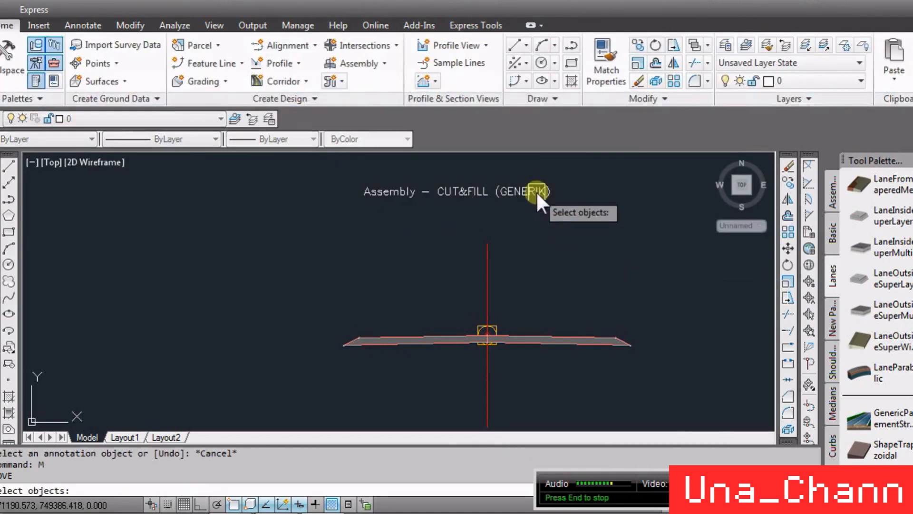
pyautogui.click(535, 190)
pyautogui.press('Return')
pyautogui.click(576, 234)
pyautogui.press('Escape')
# Copy the assembly together with its label about 12 units straight down, with ortho mode on.
pyautogui.scroll(-5, 504, 187)
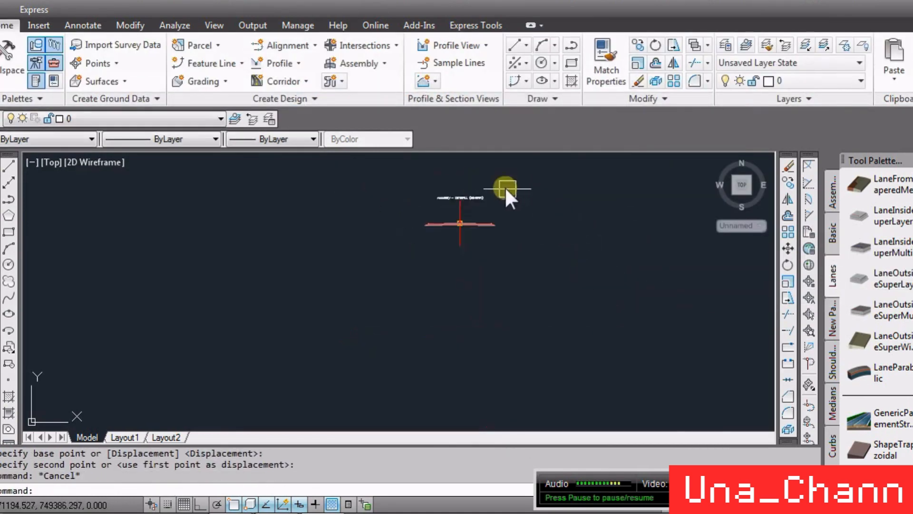
pyautogui.scroll(-4, 514, 205)
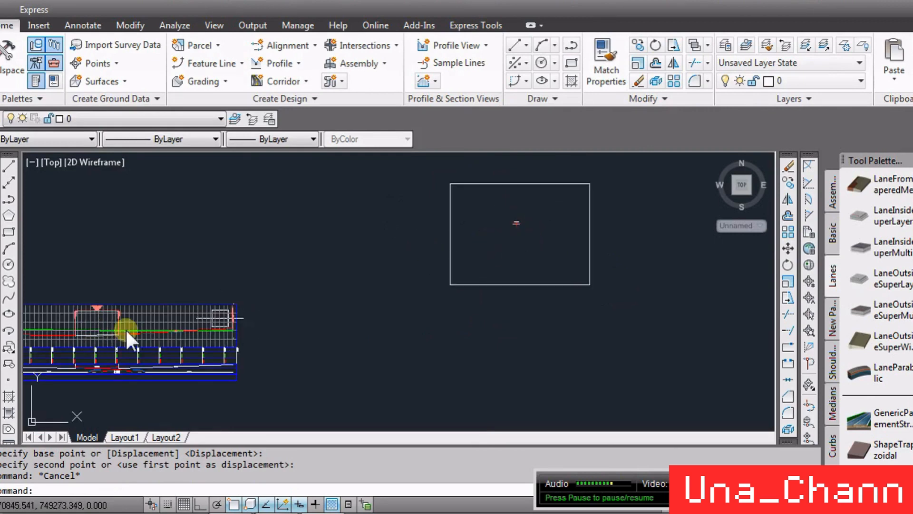
pyautogui.scroll(5, 504, 210)
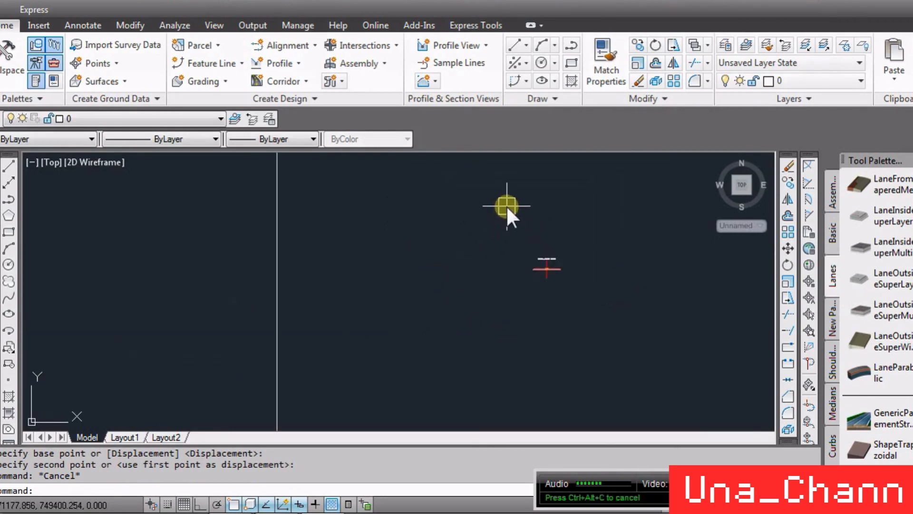
pyautogui.scroll(-2, 506, 205)
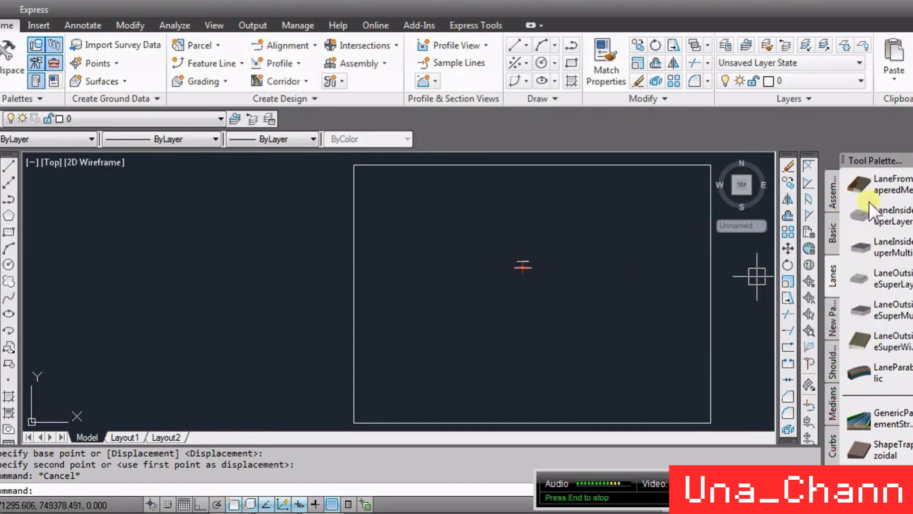
pyautogui.click(567, 330)
pyautogui.write('co')
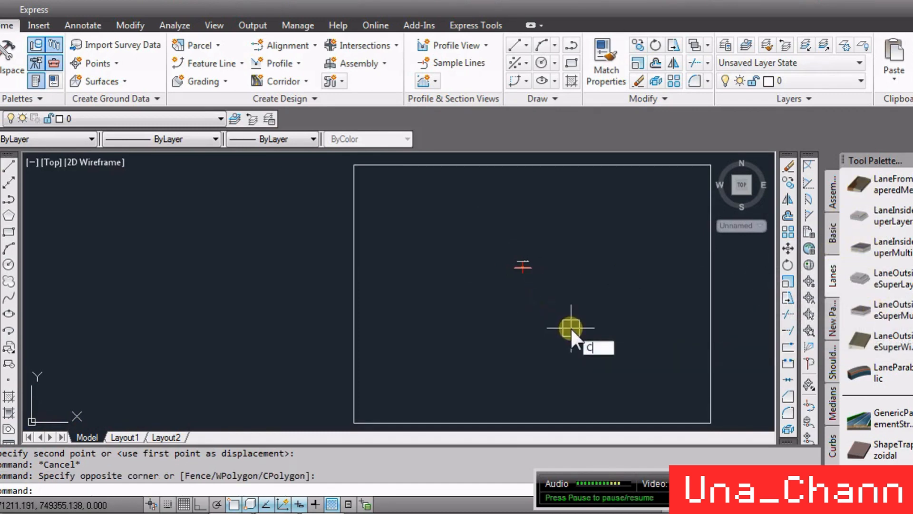
pyautogui.press('Return')
pyautogui.scroll(8, 506, 260)
pyautogui.click(666, 268)
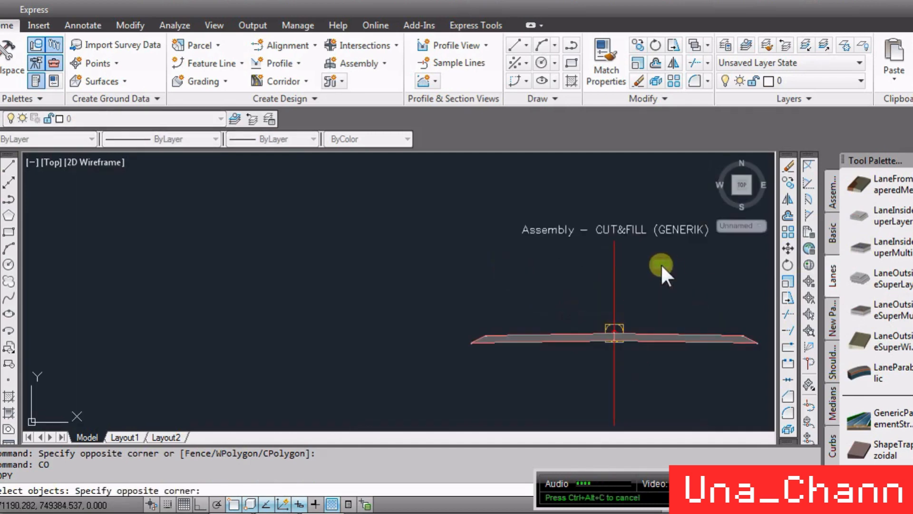
pyautogui.click(572, 201)
pyautogui.scroll(-7, 337, 226)
pyautogui.scroll(2, 482, 255)
pyautogui.press('Return')
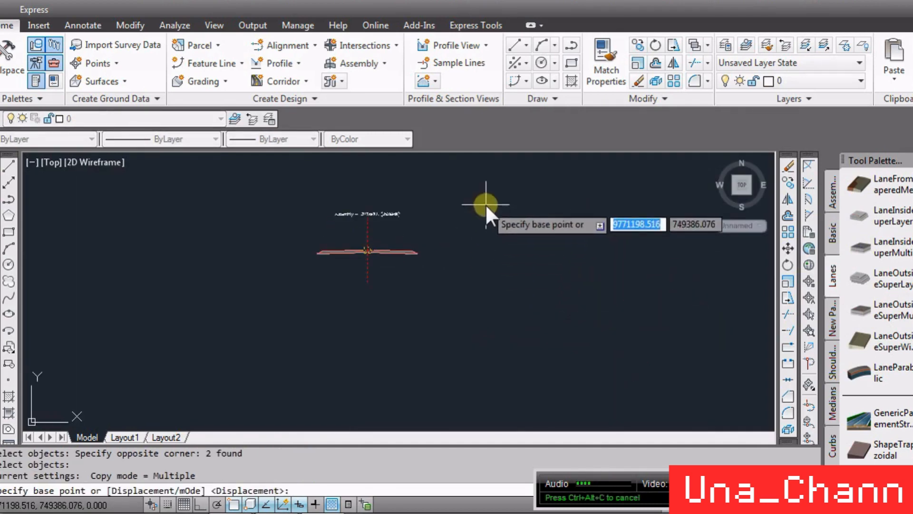
pyautogui.click(484, 204)
pyautogui.press('F8')
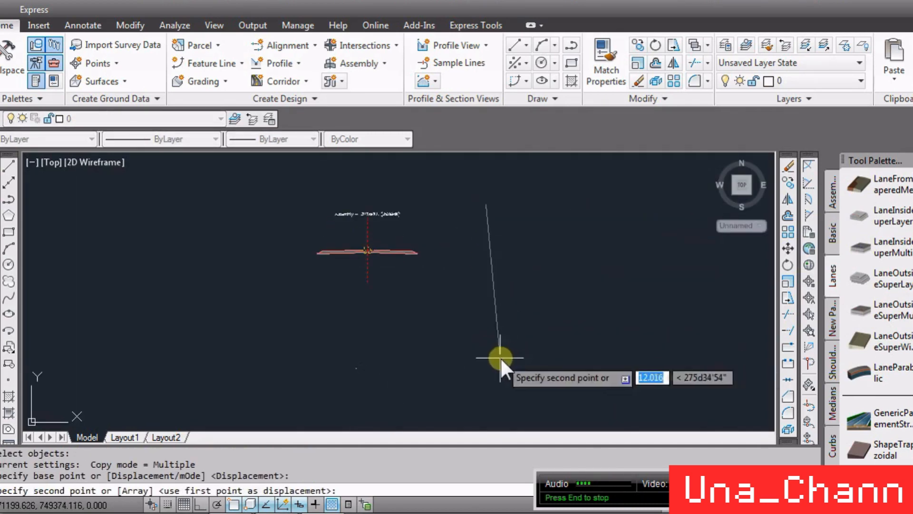
pyautogui.click(470, 361)
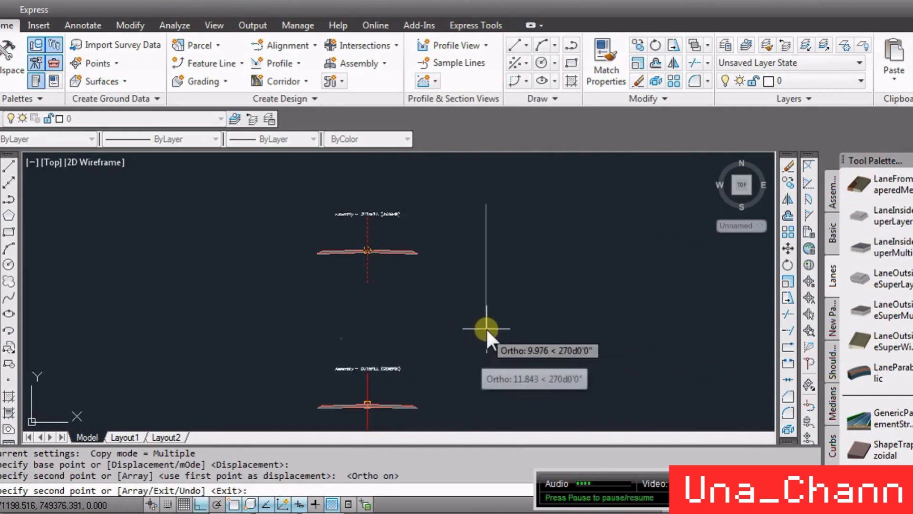
pyautogui.press('Escape')
# Delete the lane subassemblies on both sides of the copied assembly.
pyautogui.scroll(-2, 470, 339)
pyautogui.scroll(9, 414, 351)
pyautogui.click(514, 321)
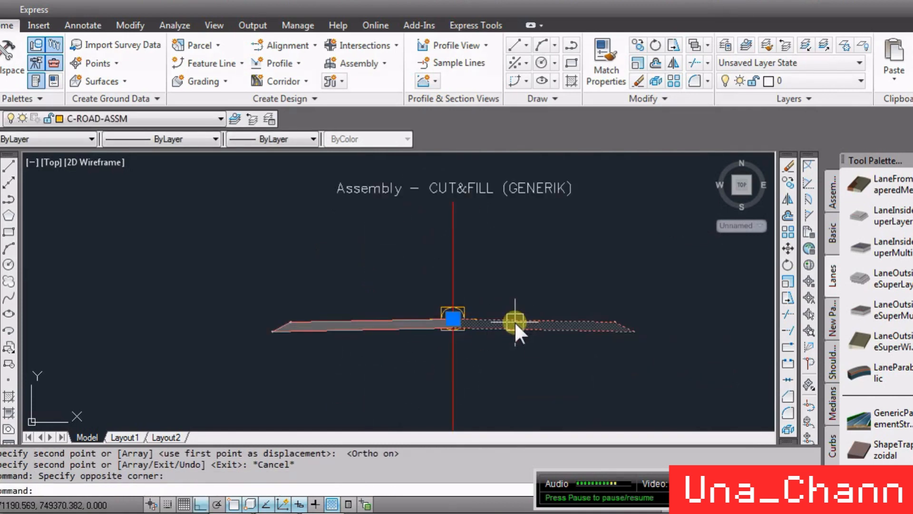
pyautogui.click(368, 320)
pyautogui.press('Delete')
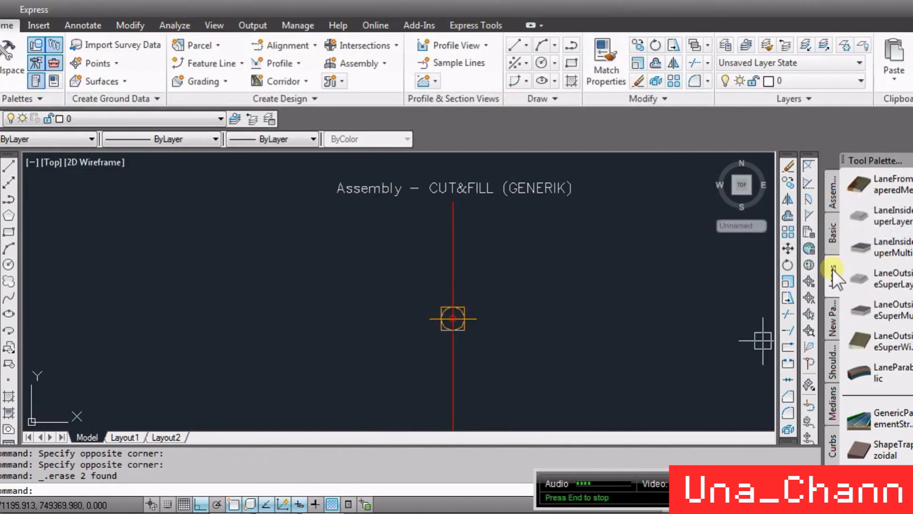
# Attach a LaneSuperelevationAOR subassembly from the metric lane subassemblies to the right side of the copied assembly.
pyautogui.scroll(3, 889, 297)
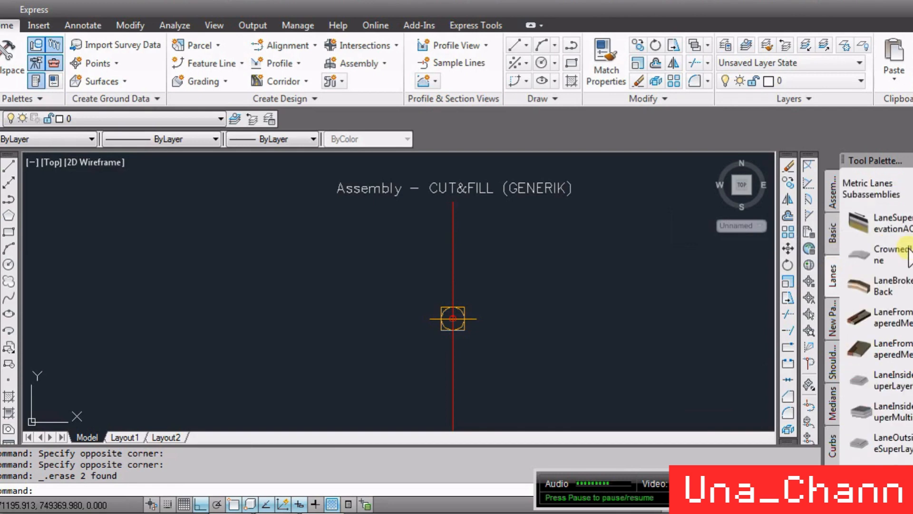
pyautogui.click(897, 228)
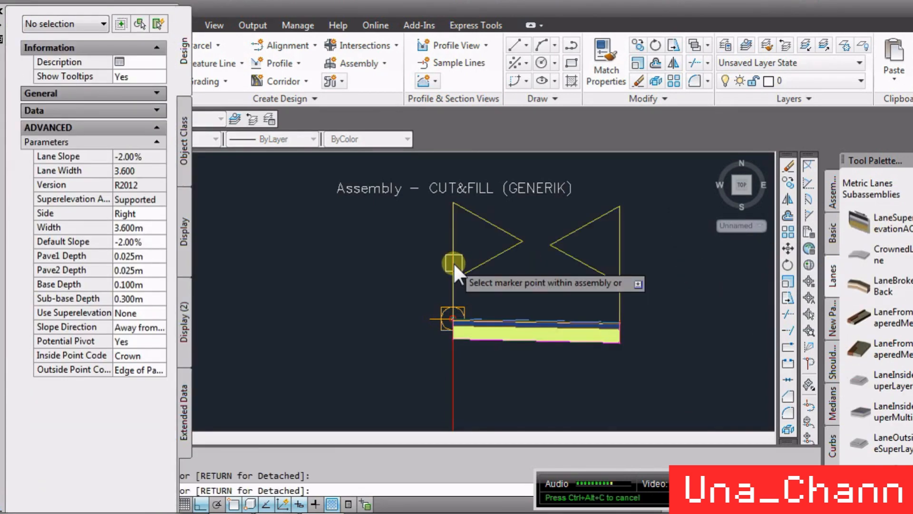
pyautogui.scroll(8, 580, 315)
pyautogui.press('Escape')
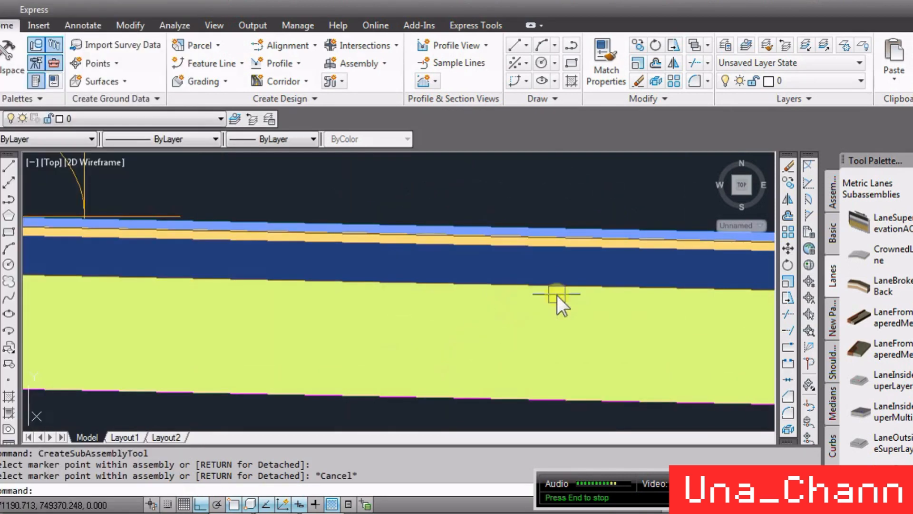
# Open the properties of the new lane subassembly with its Width parameter selected, and close the Tool Palettes.
pyautogui.scroll(-4, 557, 295)
pyautogui.click(594, 308)
pyautogui.click(547, 306)
pyautogui.write('c')
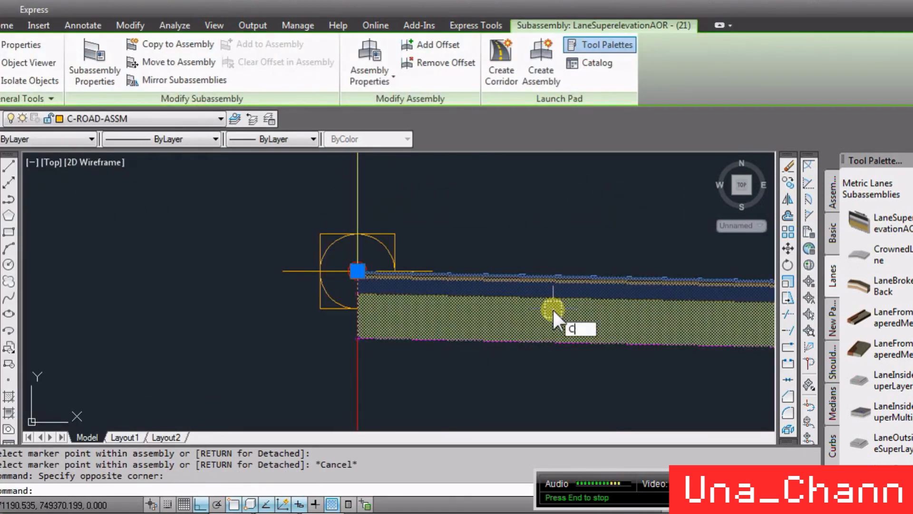
pyautogui.write('h')
pyautogui.press('Return')
pyautogui.scroll(2, 640, 263)
pyautogui.scroll(2, 566, 312)
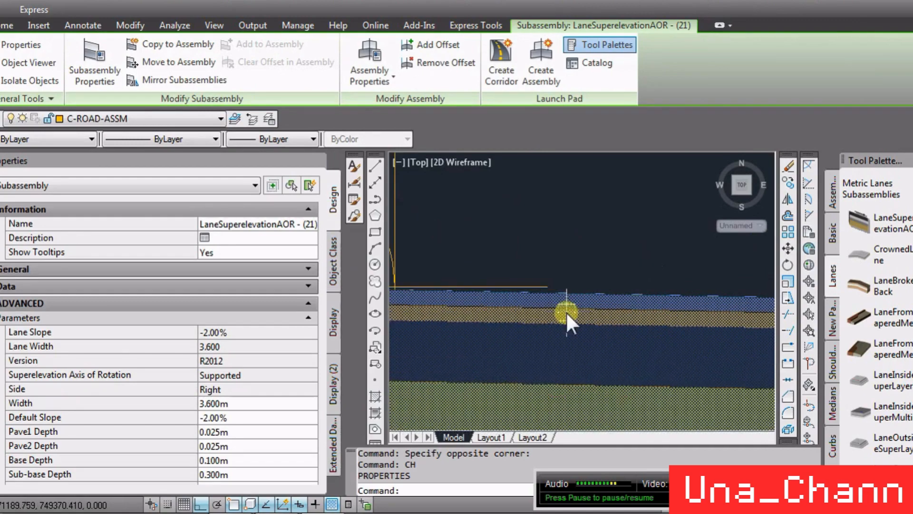
pyautogui.click(284, 402)
pyautogui.scroll(3, 532, 266)
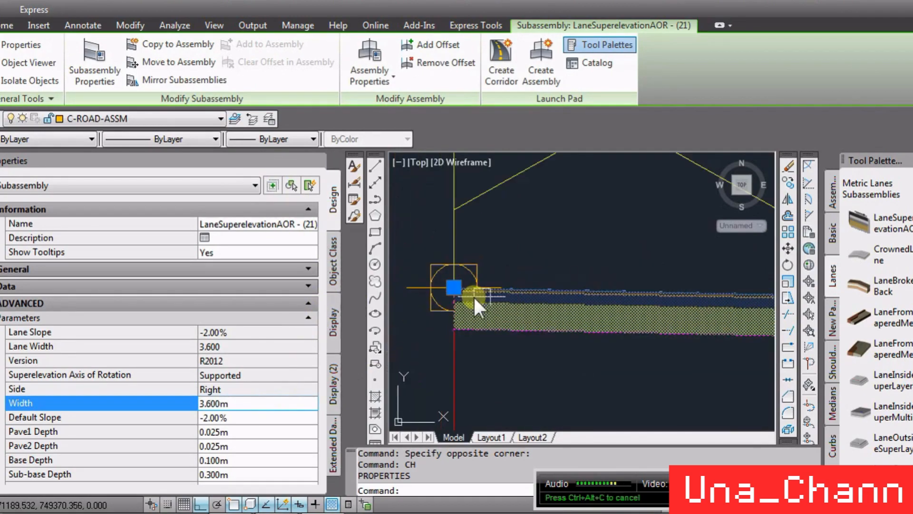
pyautogui.scroll(-2, 541, 332)
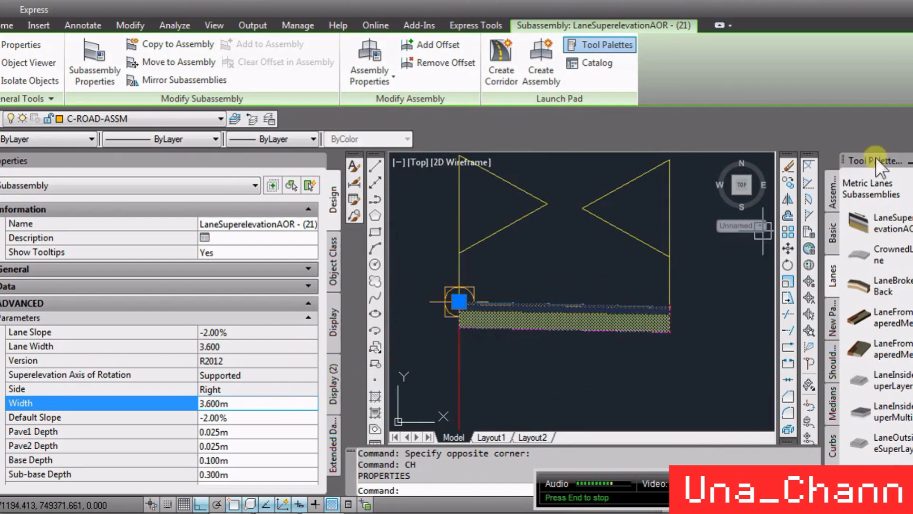
pyautogui.click(911, 161)
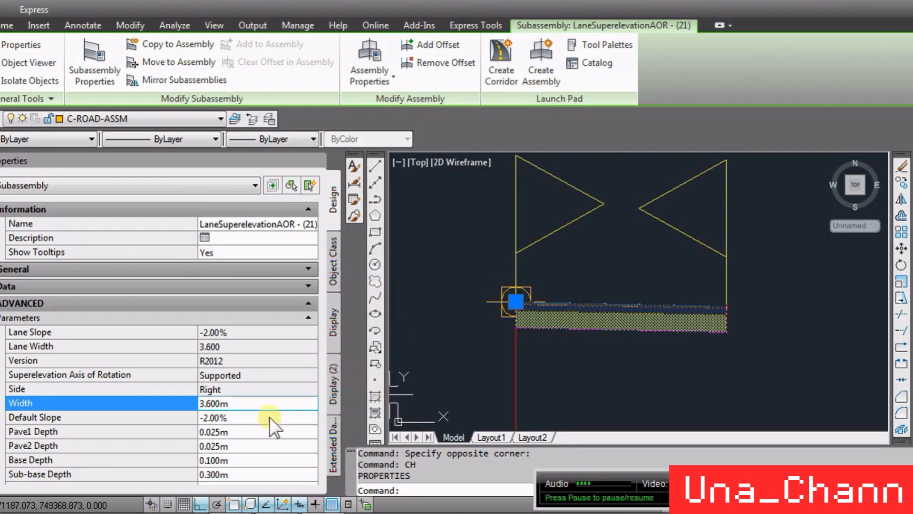
# Try a width of 5 m on the right lane subassembly.
pyautogui.doubleClick(262, 406)
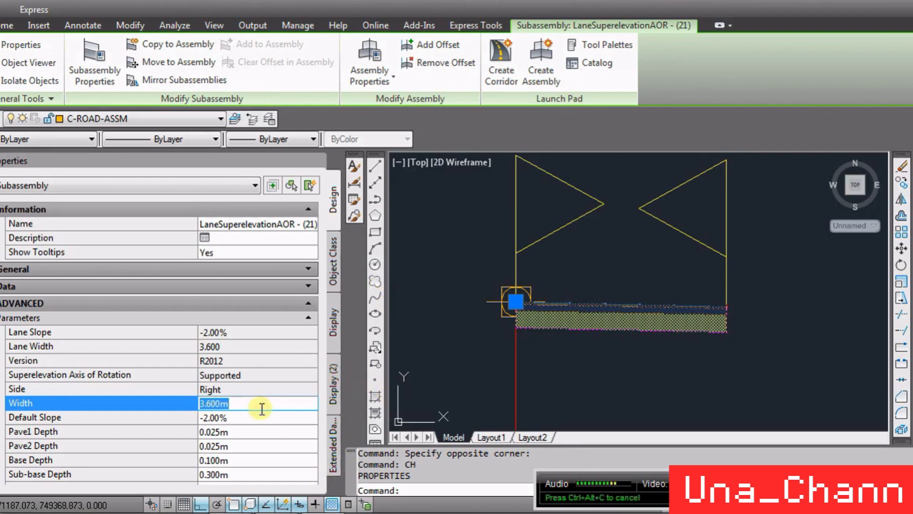
pyautogui.write('5')
pyautogui.press('Tab')
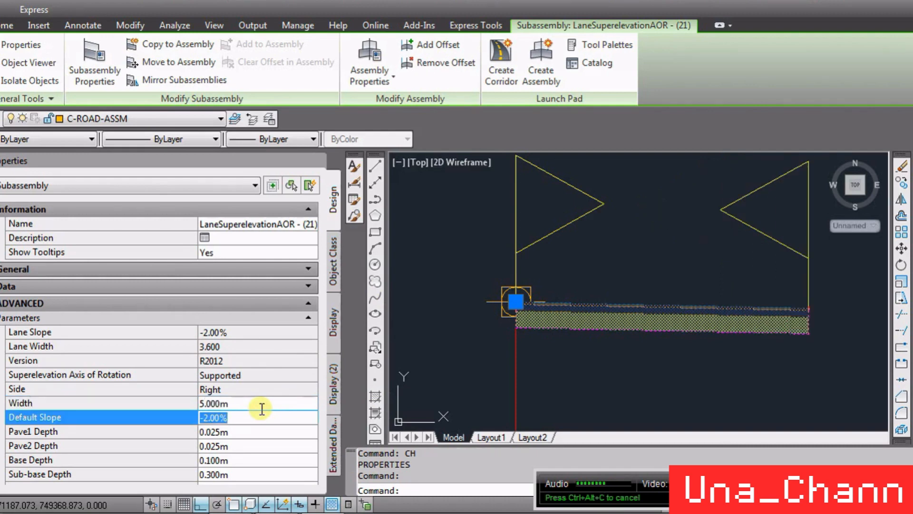
# Set the right lane subassembly's width to 3.5 m.
pyautogui.doubleClick(253, 404)
pyautogui.write('3')
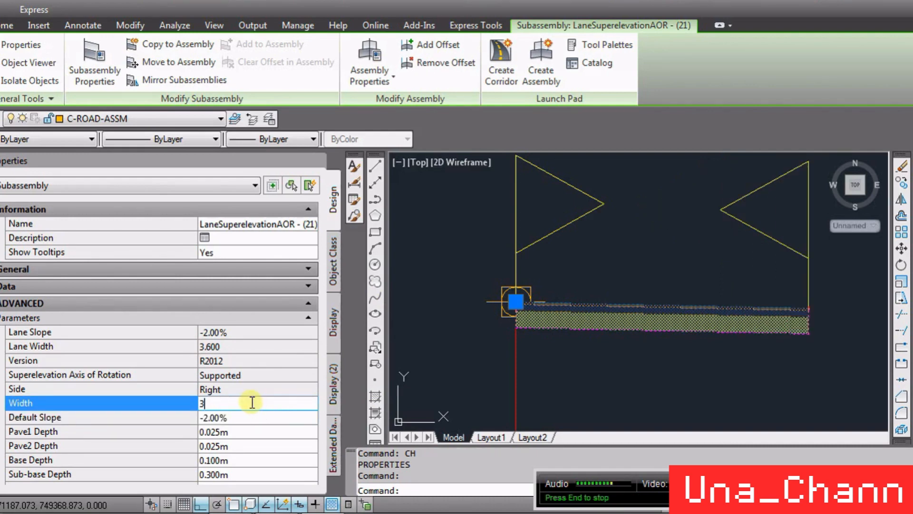
pyautogui.write('.5')
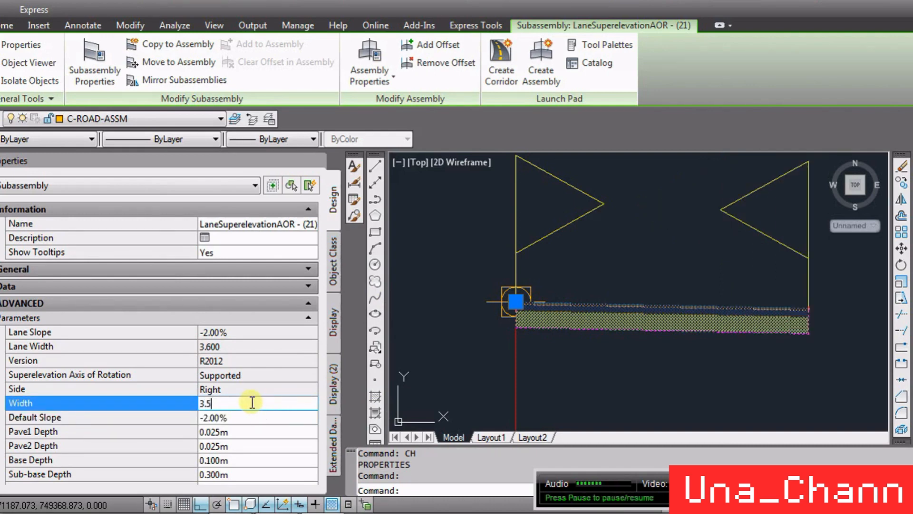
pyautogui.press('Tab')
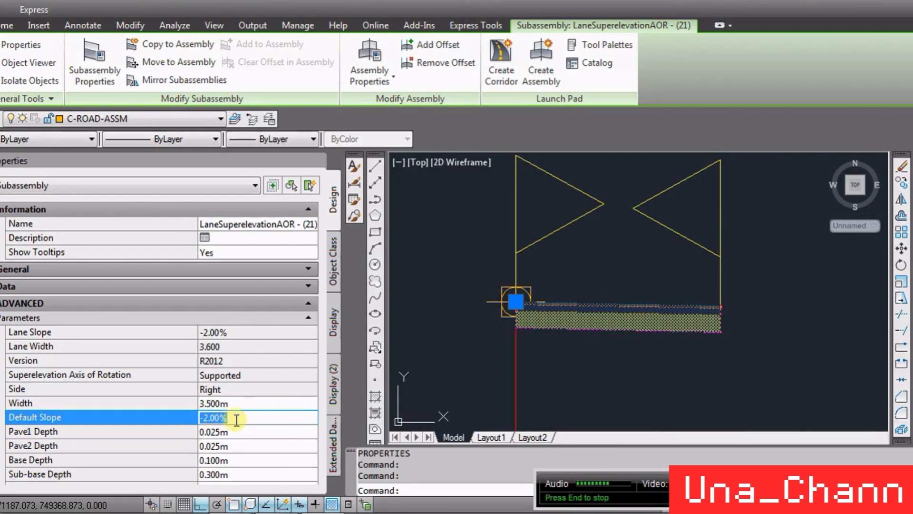
# Try a default slope of -4% on the lane subassembly and set it back to -2%.
pyautogui.write('-4')
pyautogui.press('Tab')
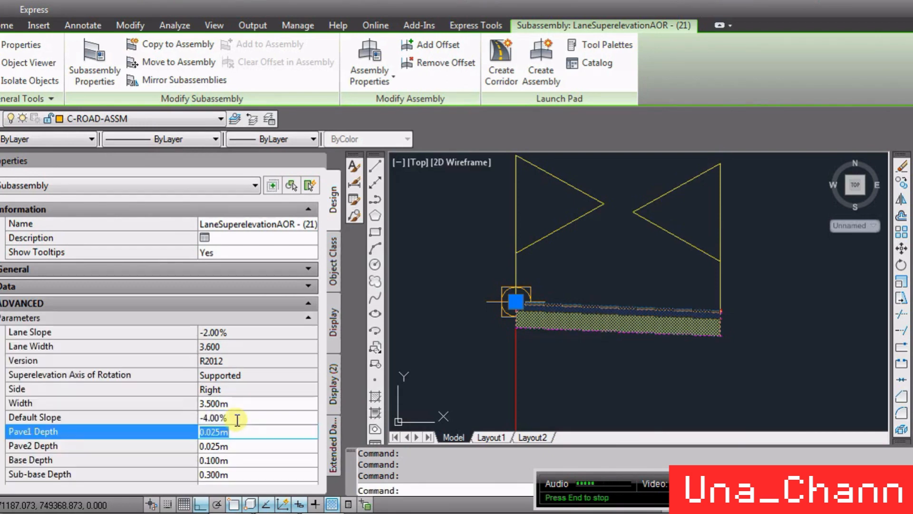
pyautogui.click(237, 420)
pyautogui.write('-2')
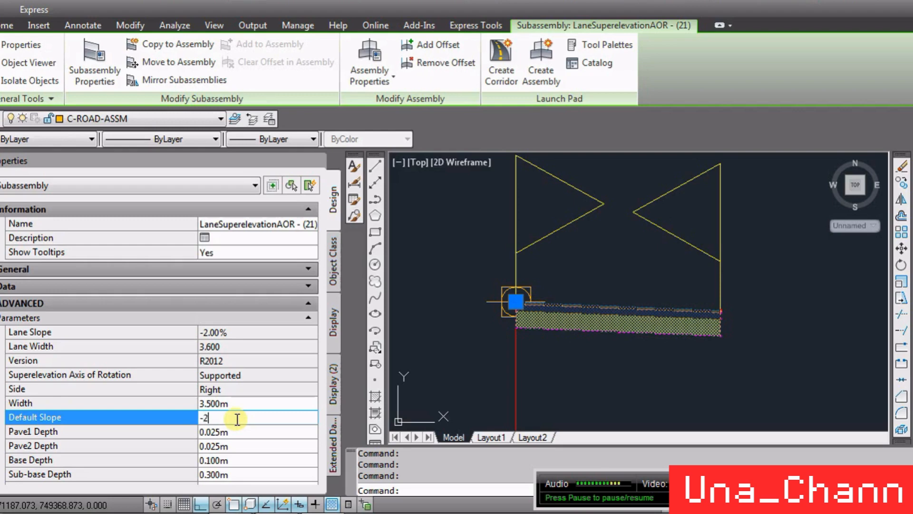
pyautogui.press('Tab')
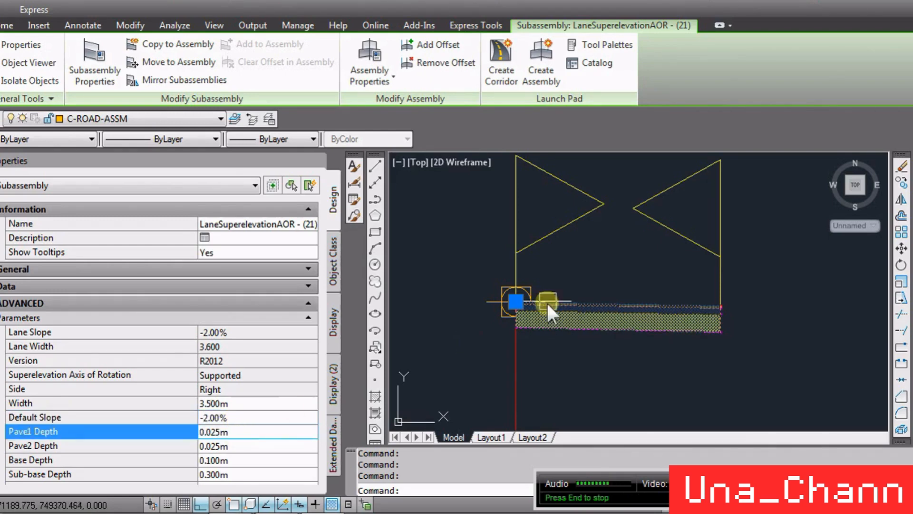
# Set the lane subassembly's Pave1 Depth to 0.04 m.
pyautogui.moveTo(206, 430); pyautogui.dragTo(241, 430)
pyautogui.write('0')
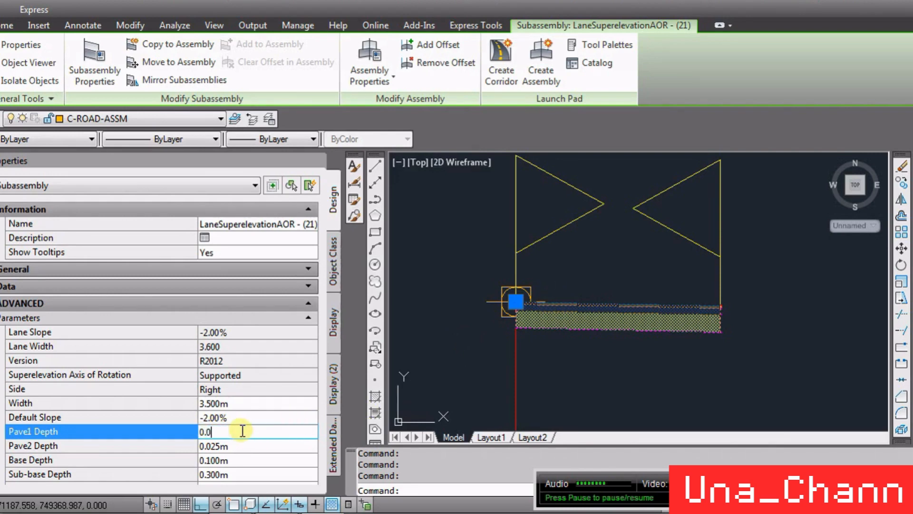
pyautogui.write('4')
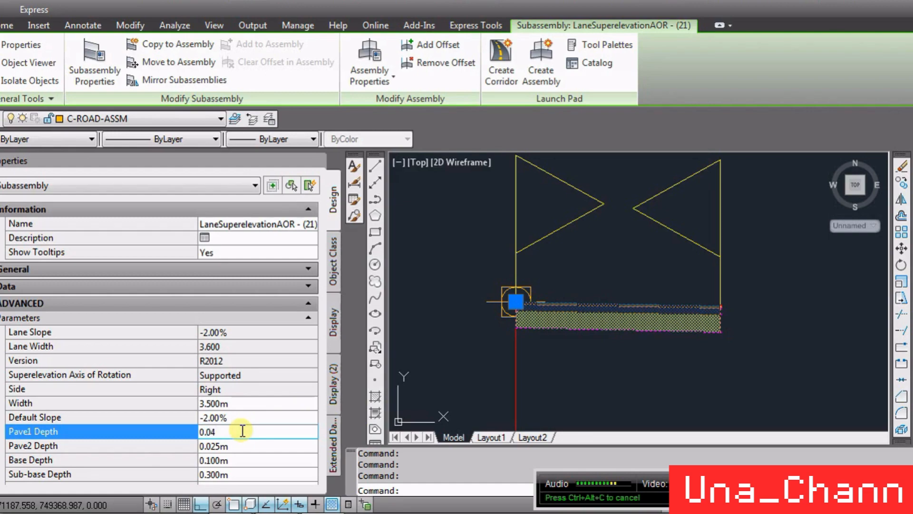
pyautogui.press('Tab')
pyautogui.scroll(5, 547, 300)
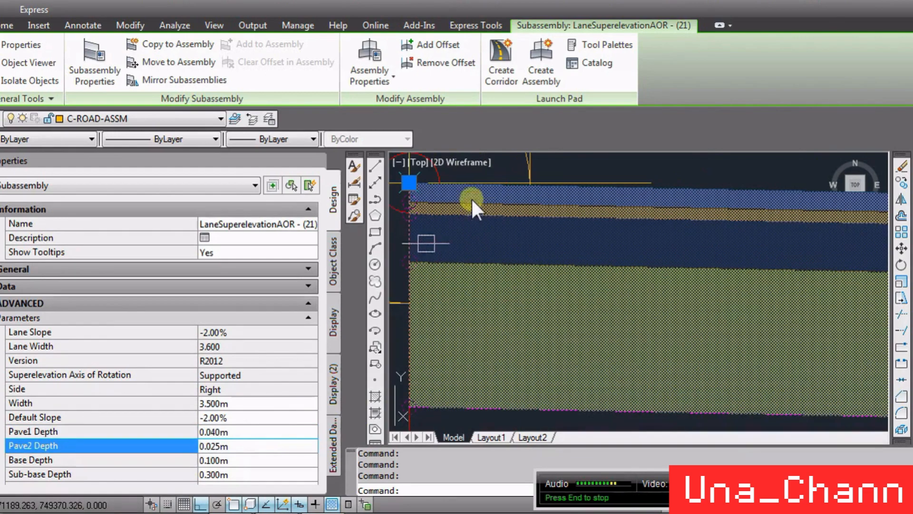
# Set the lane subassembly's Pave2 Depth to 0.05 m.
pyautogui.moveTo(212, 446); pyautogui.dragTo(280, 444)
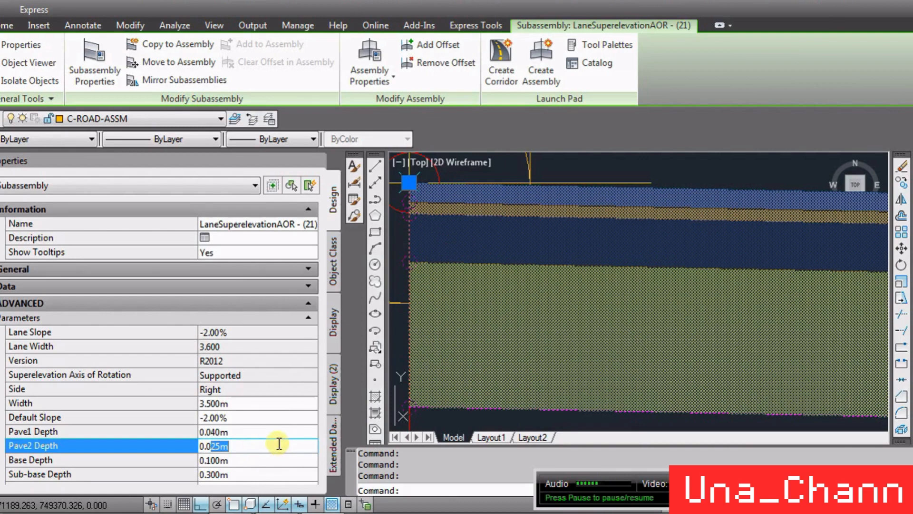
pyautogui.write('5')
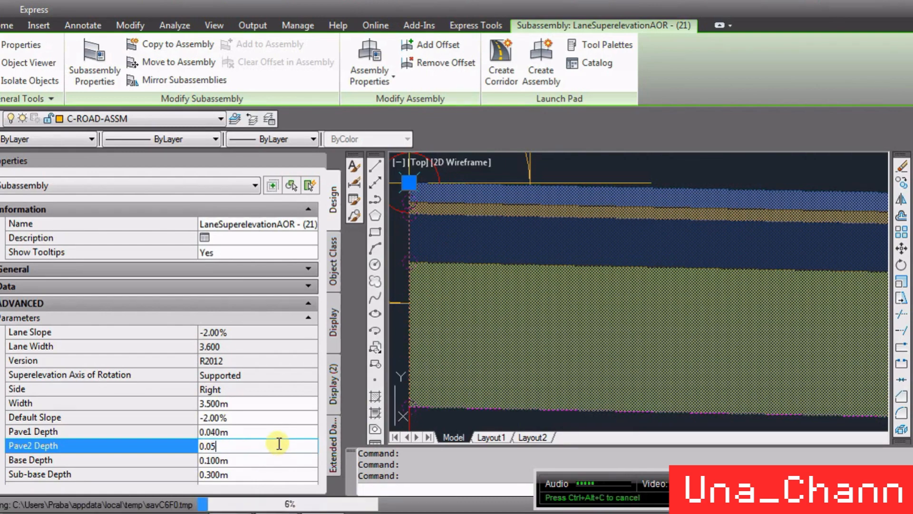
pyautogui.press('Tab')
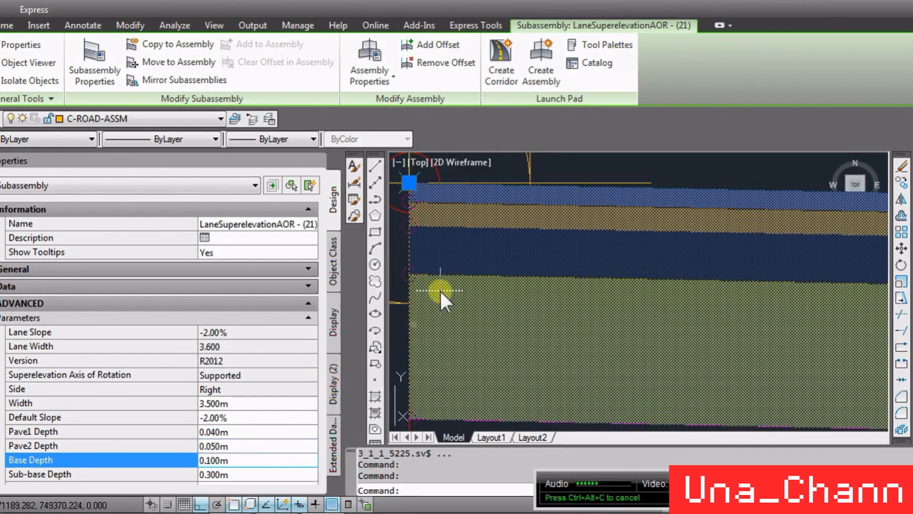
pyautogui.click(237, 445)
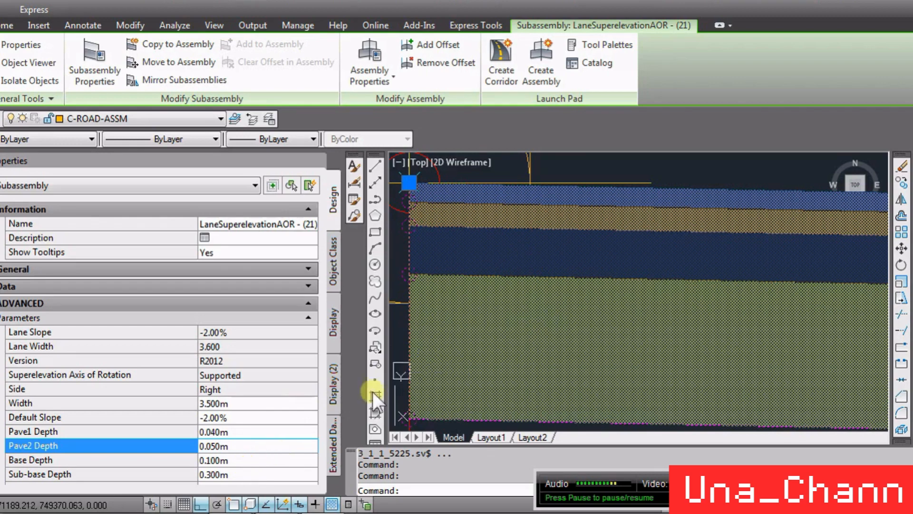
# Bring up the Metric Shoulders subassemblies.
pyautogui.scroll(-5, 512, 256)
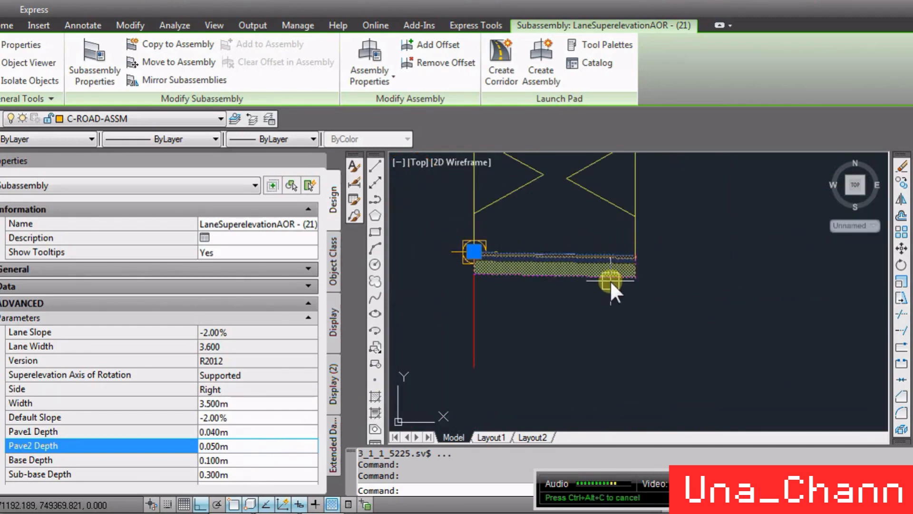
pyautogui.scroll(3, 610, 280)
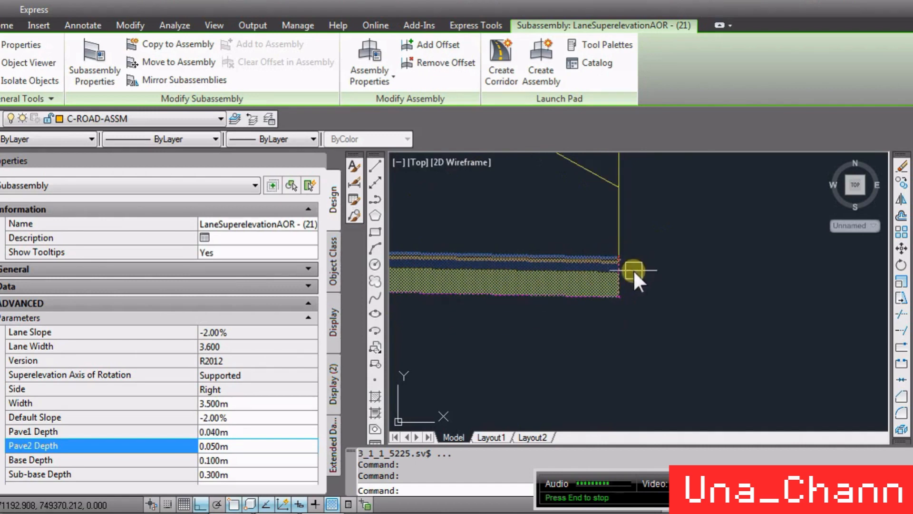
pyautogui.scroll(-2, 623, 294)
pyautogui.scroll(2, 595, 313)
pyautogui.scroll(-2, 670, 299)
pyautogui.scroll(2, 692, 305)
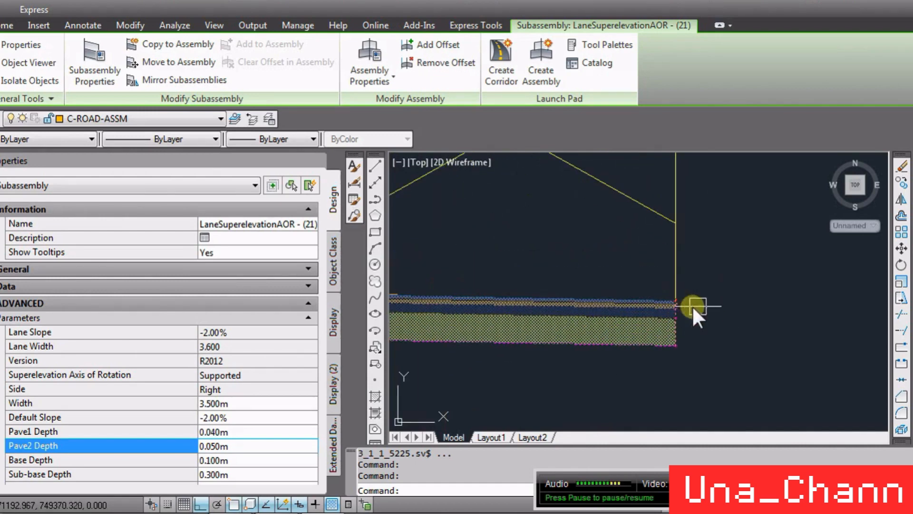
pyautogui.scroll(-2, 713, 312)
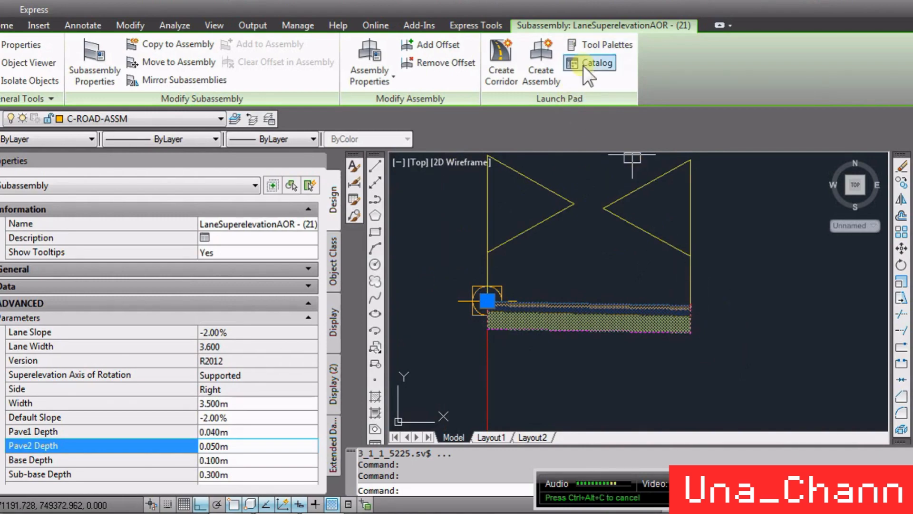
pyautogui.click(619, 4)
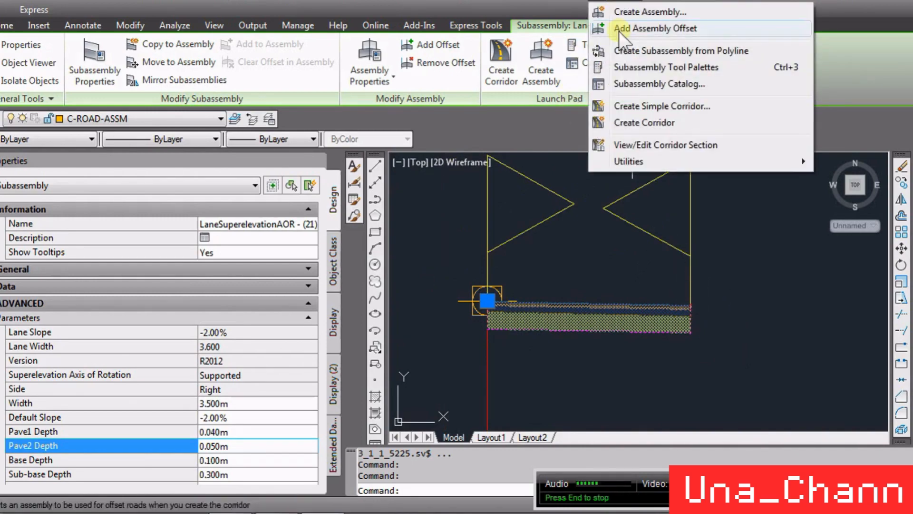
pyautogui.click(624, 61)
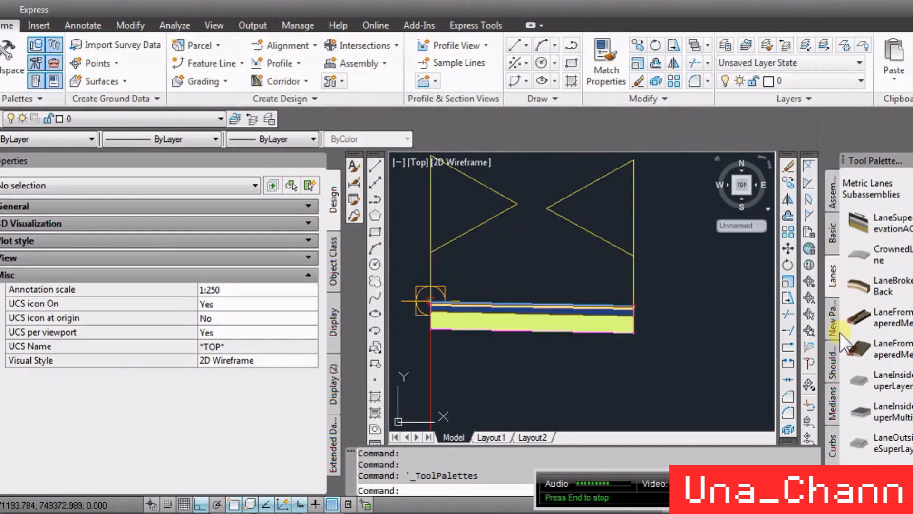
pyautogui.click(832, 362)
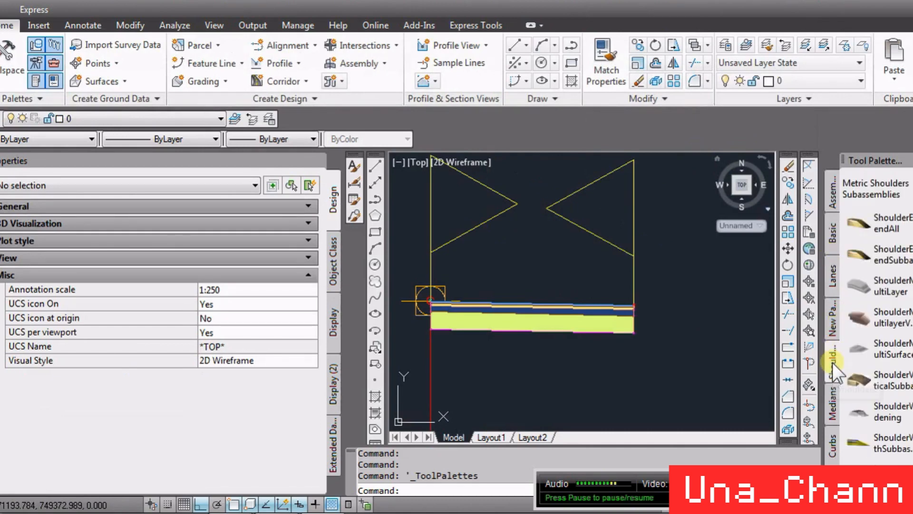
# Attach a ShoulderExtendAll subassembly on the right side to the top marker point at the lane's outer edge.
pyautogui.click(888, 223)
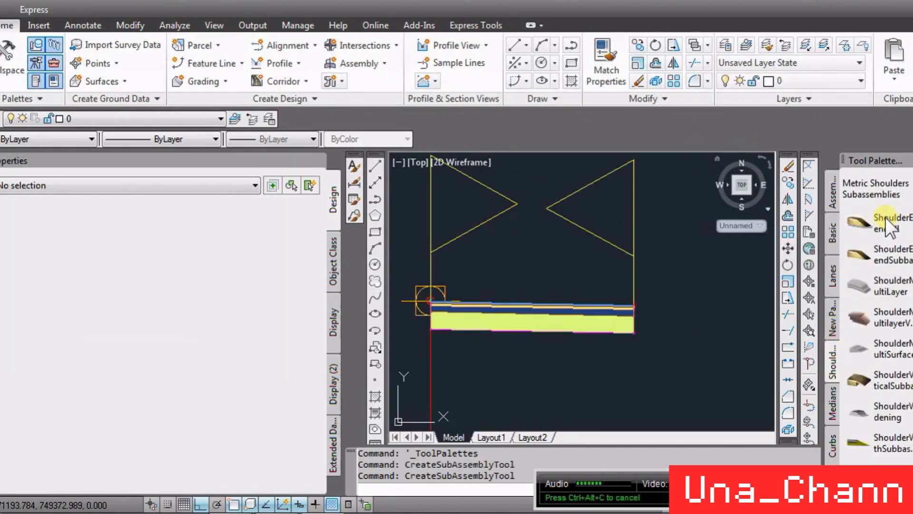
pyautogui.scroll(6, 651, 317)
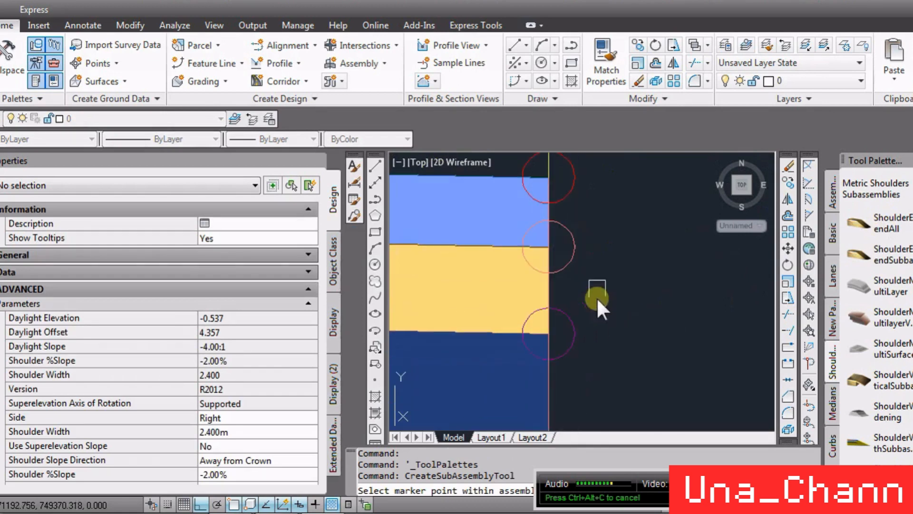
pyautogui.scroll(-6, 576, 195)
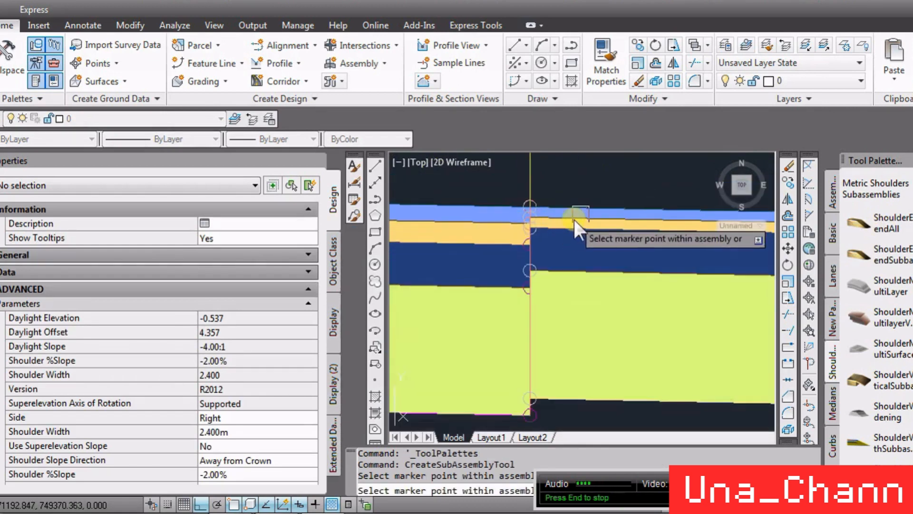
pyautogui.scroll(-5, 522, 318)
pyautogui.press('Escape')
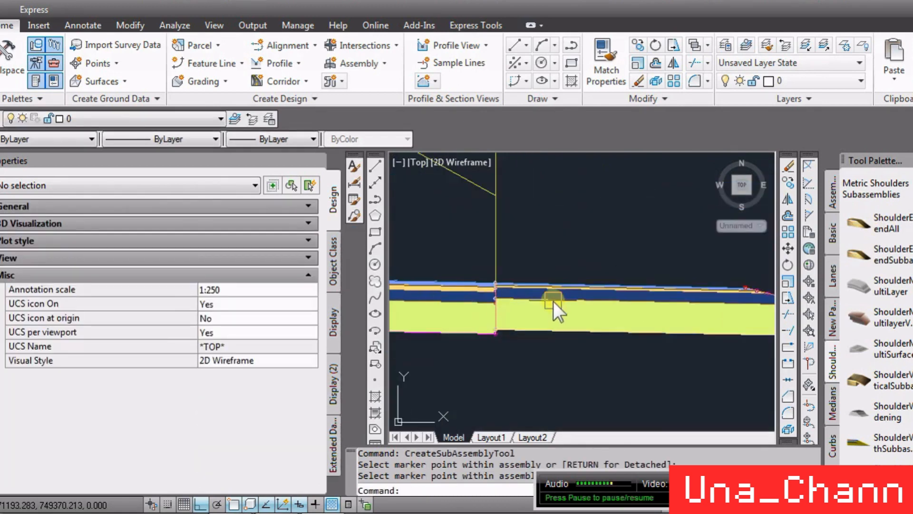
# Select the shoulder subassembly beside the lane and examine its daylight, width and version parameters.
pyautogui.click(553, 305)
pyautogui.click(642, 299)
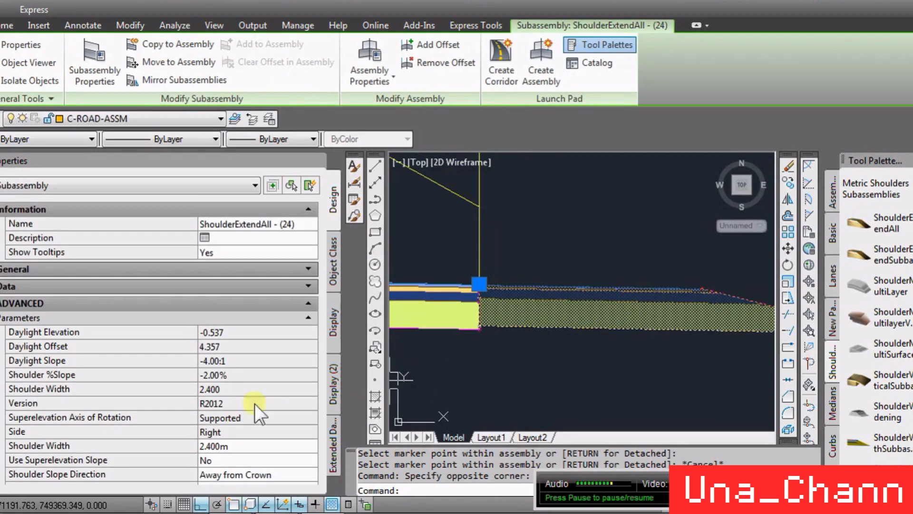
pyautogui.click(249, 344)
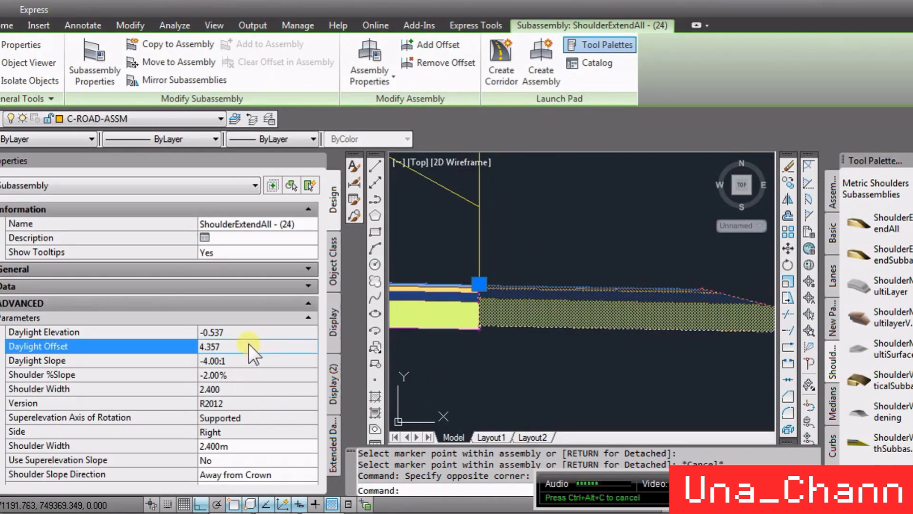
pyautogui.click(246, 389)
pyautogui.click(251, 403)
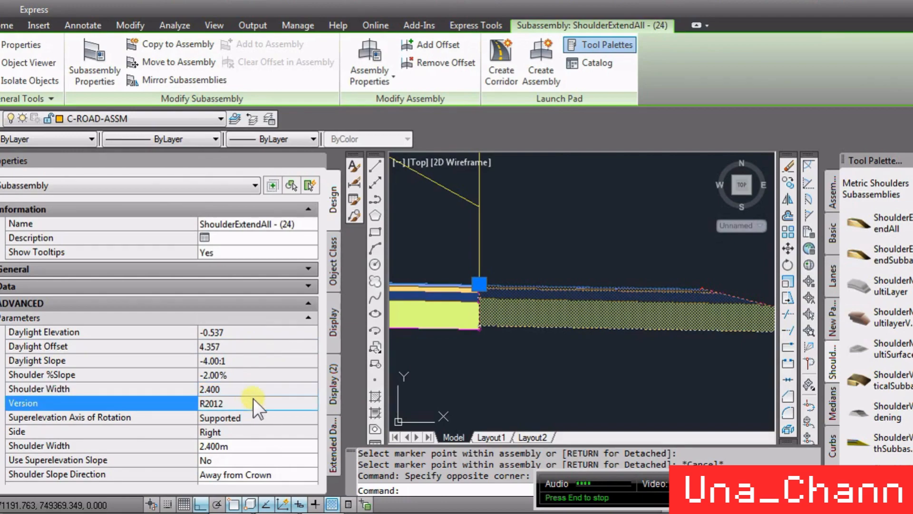